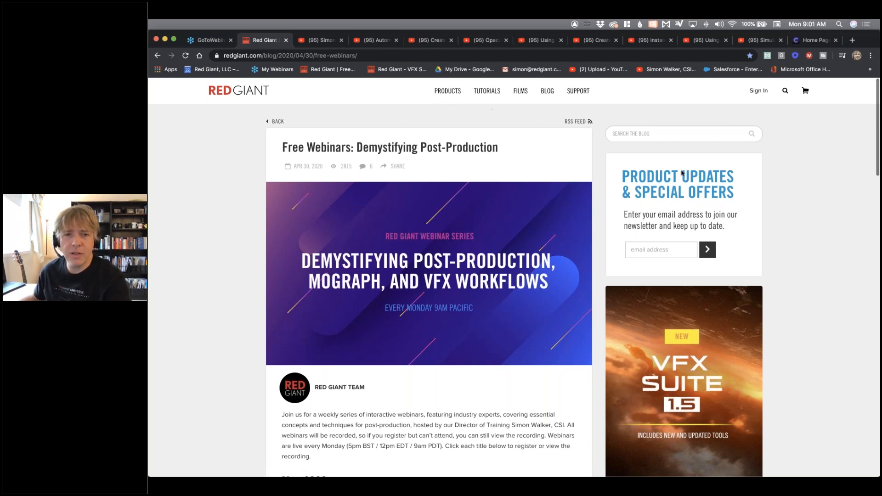
Review the May to July 2020 webinar schedule on the Free Webinars page
scroll(804, 201, "down", 6)
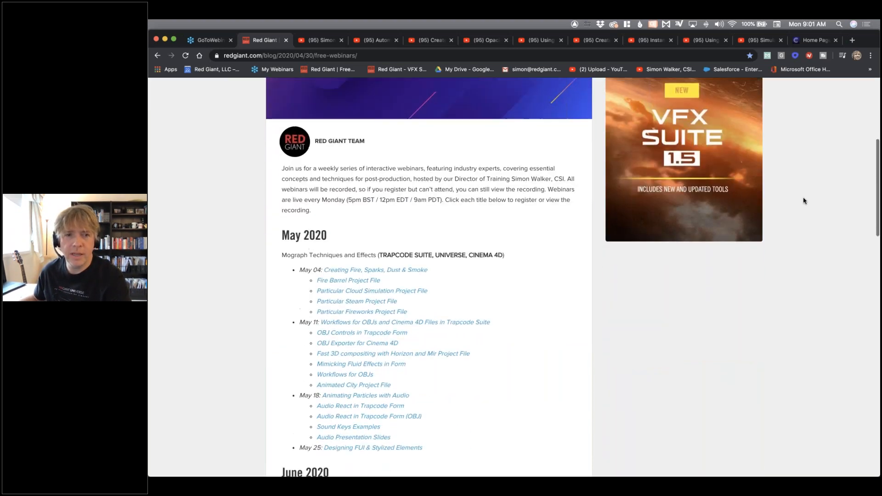
scroll(804, 201, "up", 5)
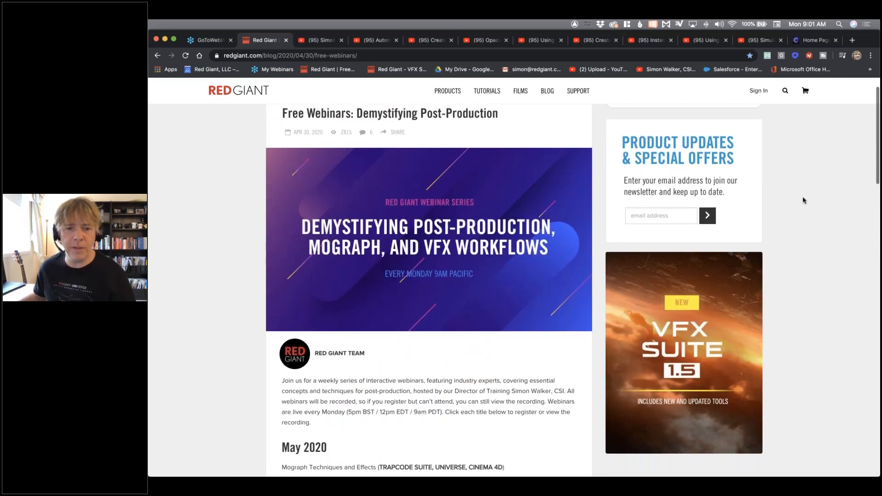
scroll(804, 200, "down", 6)
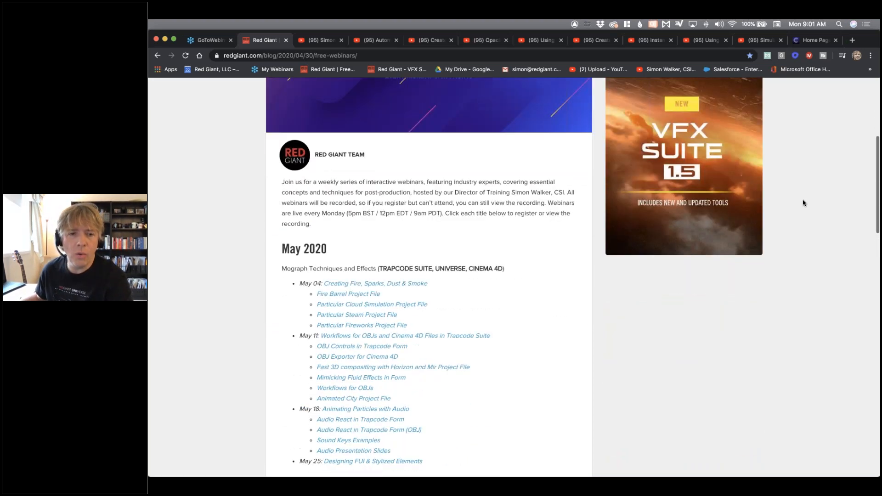
scroll(803, 202, "down", 3)
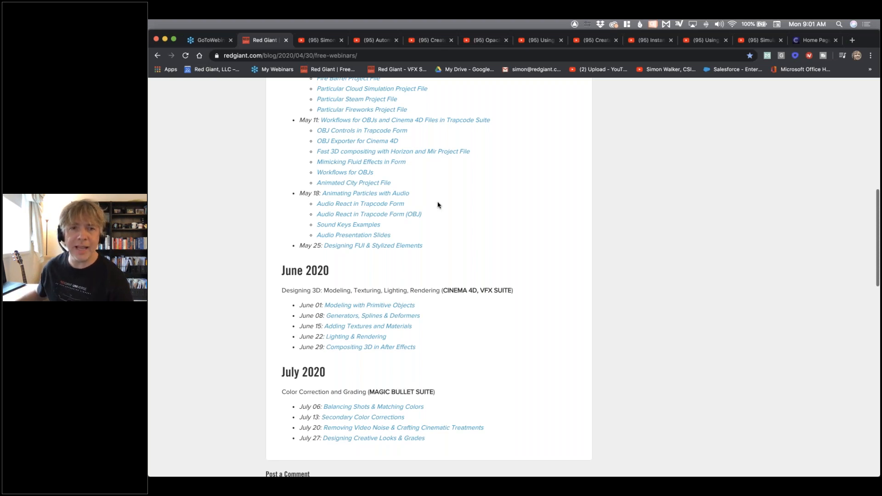
Copy the web address of the Free Webinars page
left_click(323, 55)
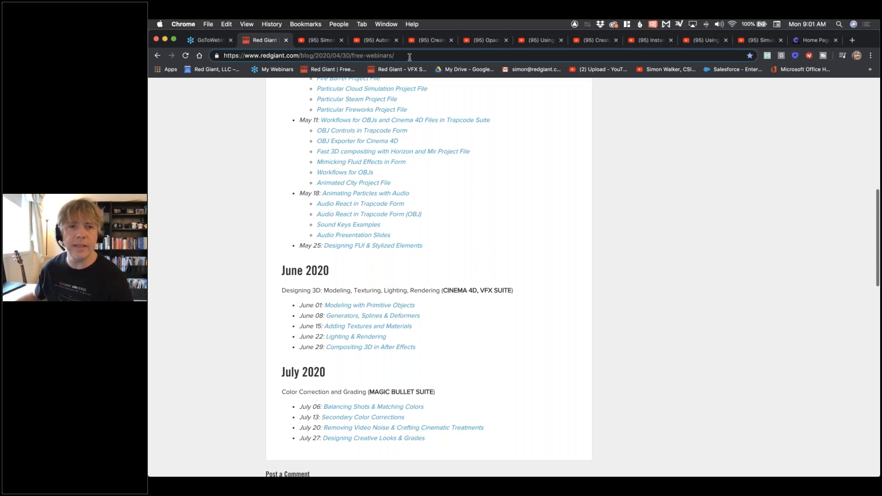
key("cmd+a")
key("cmd+c")
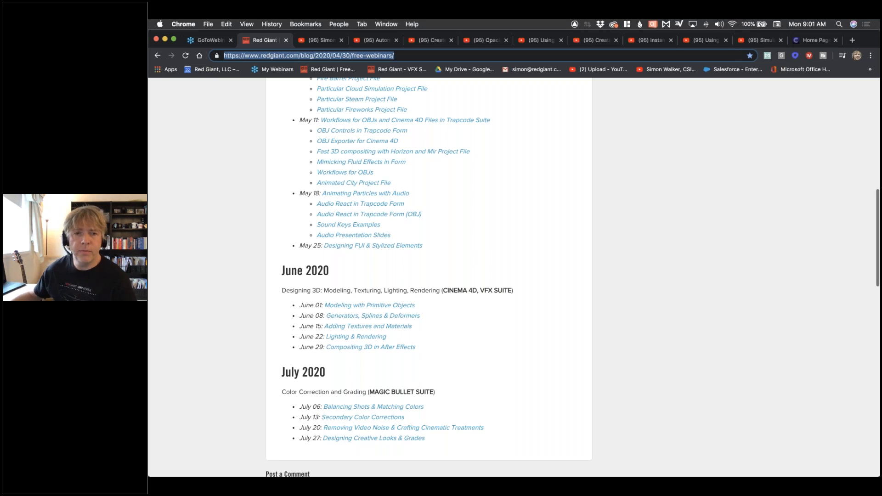
Go to the Red Giant blog, open the Free Webinars: Demystifying Post-Production post and view its schedule
scroll(585, 254, "up", 5)
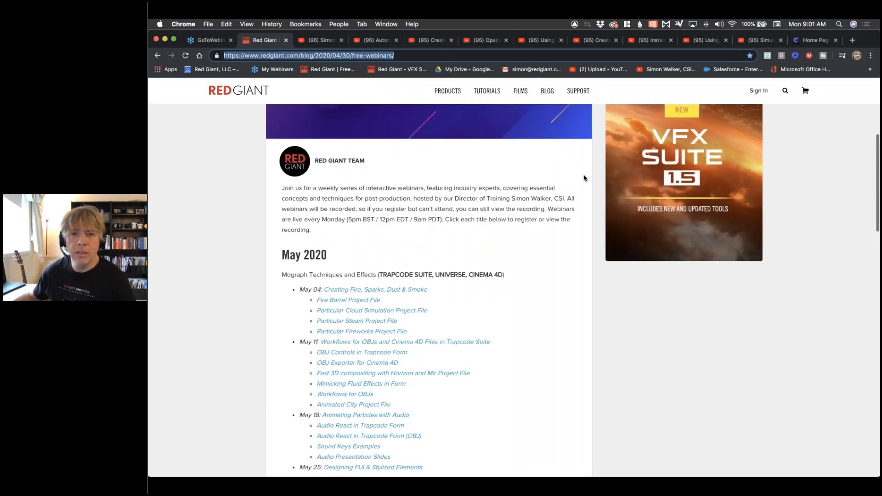
left_click(548, 92)
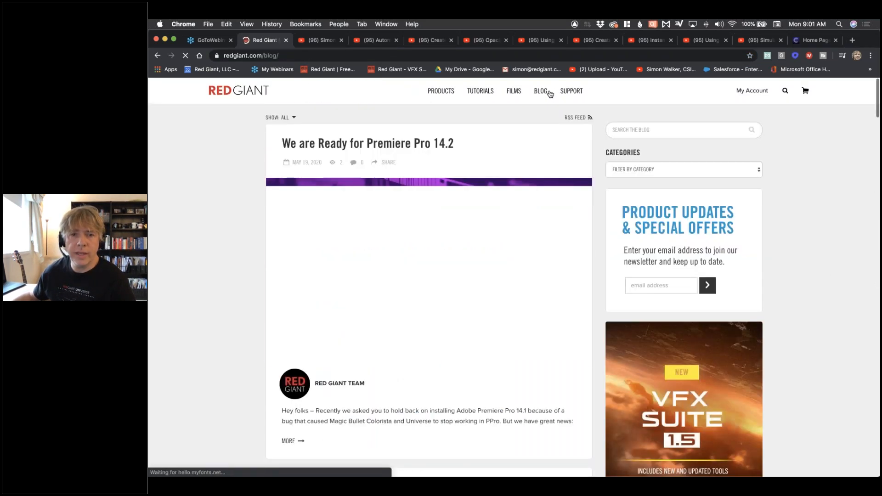
scroll(527, 144, "down", 8)
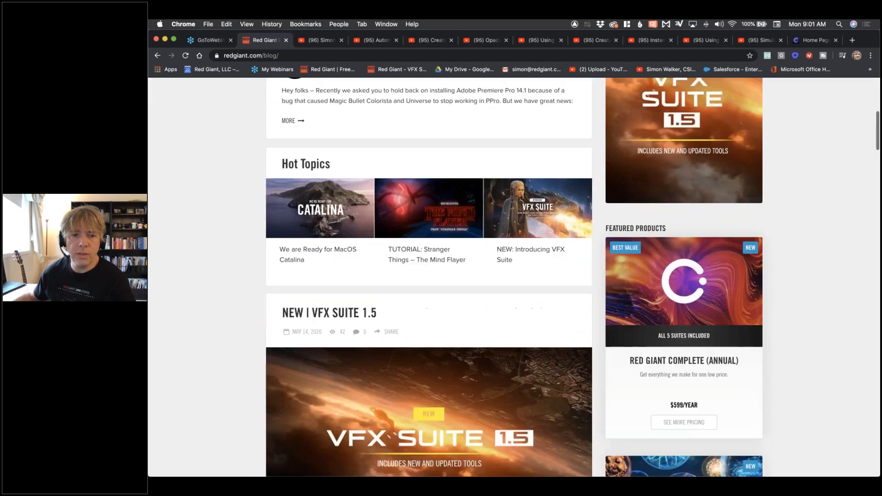
scroll(528, 135, "down", 13)
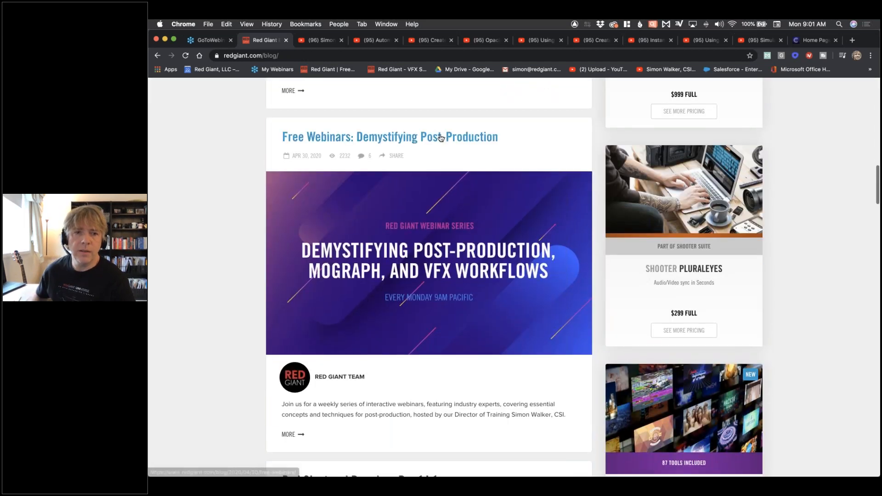
left_click(441, 137)
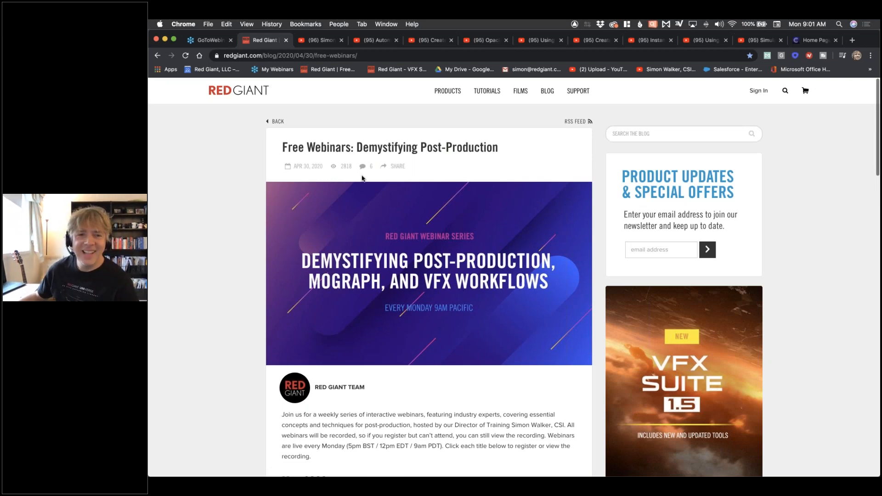
scroll(219, 228, "down", 15)
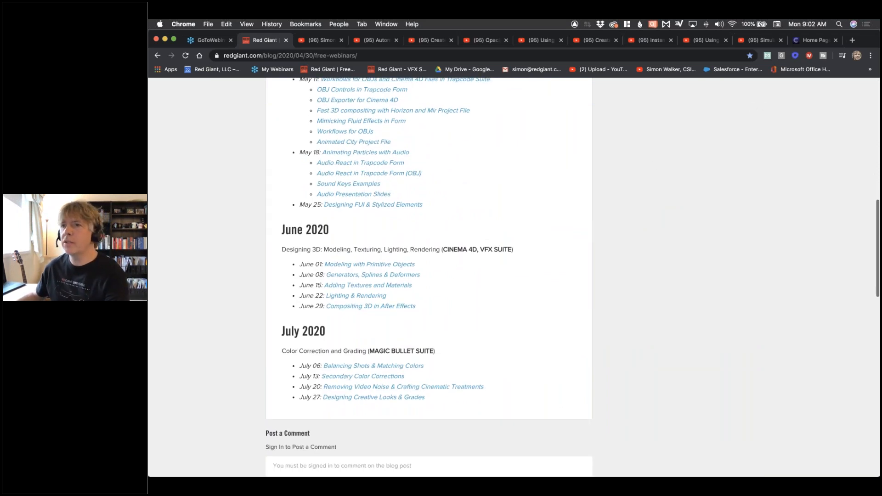
Switch to After Effects and preview the Think Procedural composition at several points along its timeline
key("super+Tab")
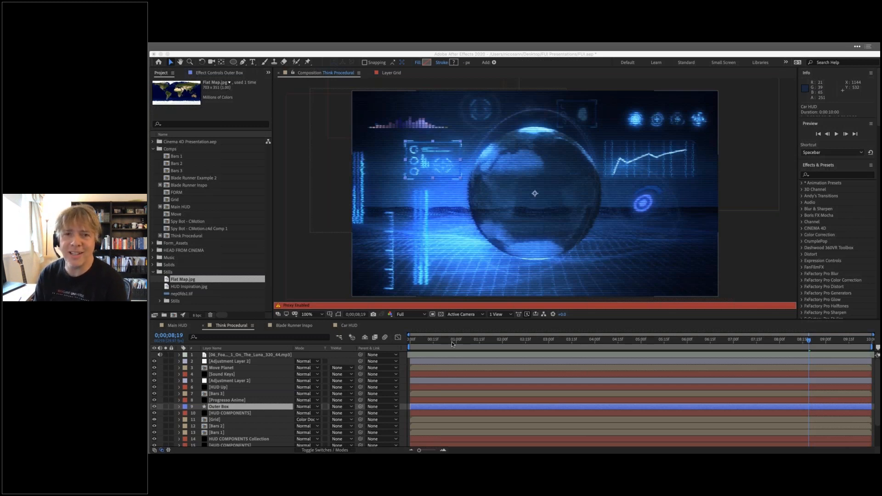
left_click_drag(453, 344, 549, 343)
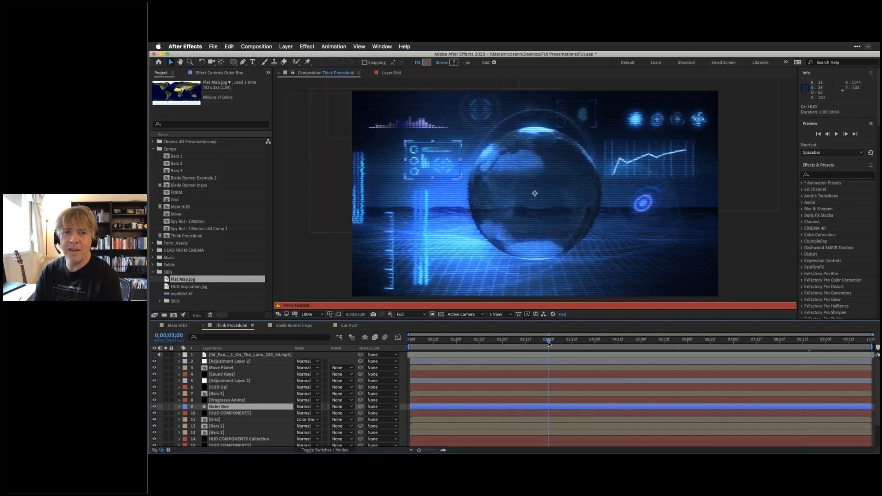
key("space")
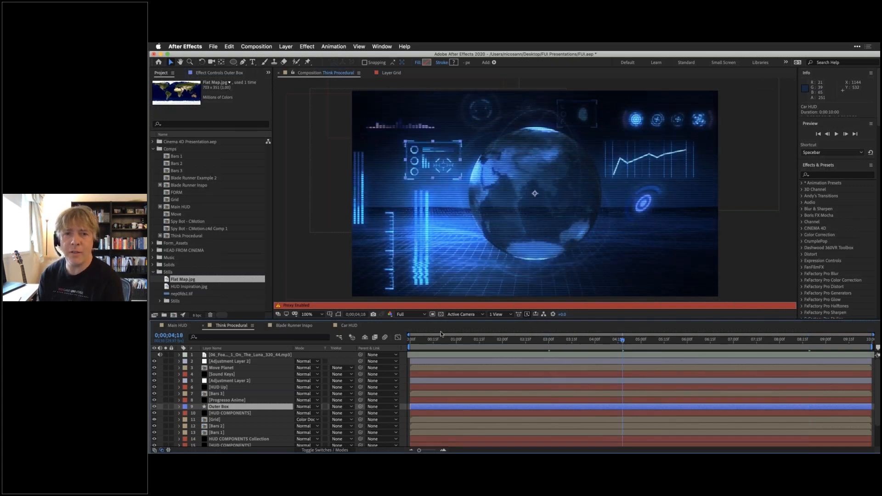
left_click(667, 344)
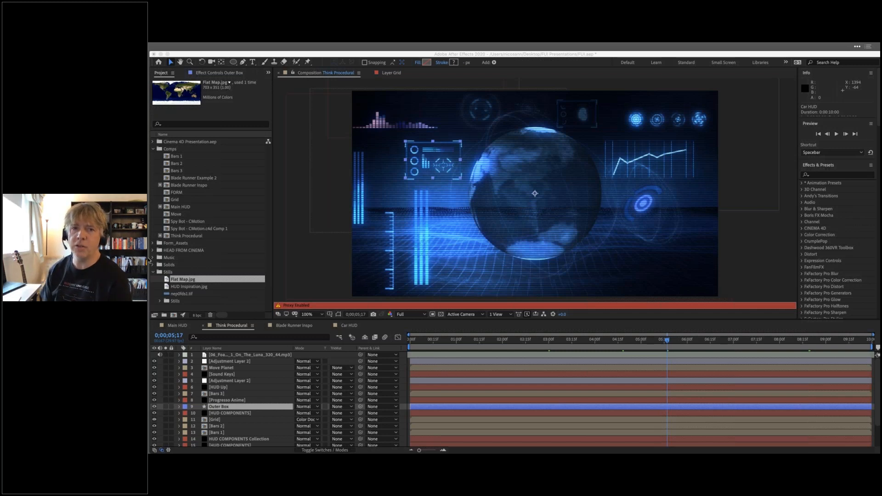
mouse_move(149, 260)
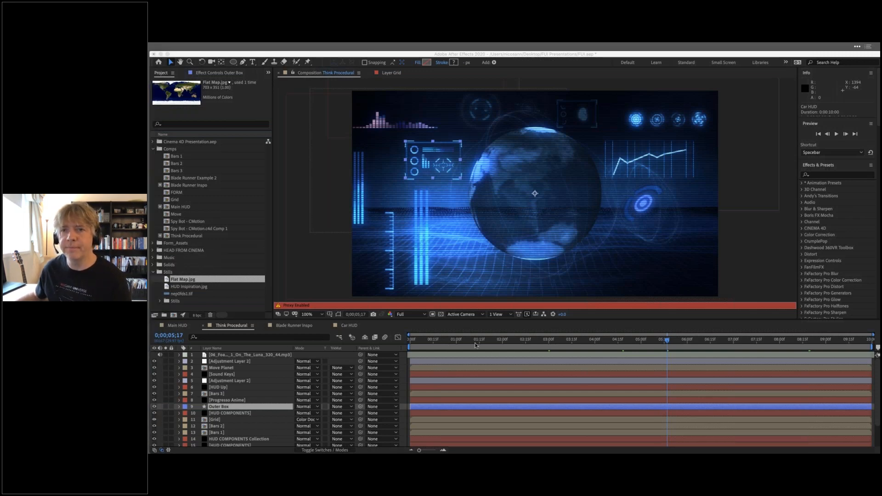
left_click_drag(468, 344, 662, 343)
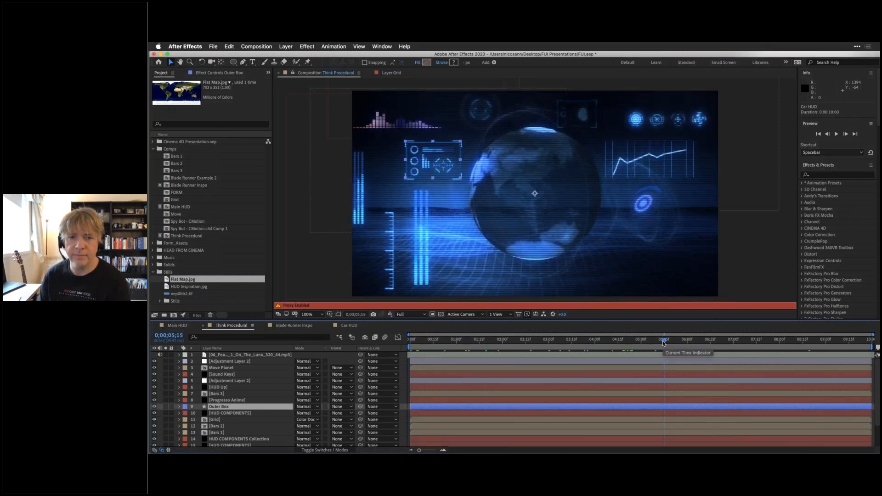
left_click_drag(663, 344, 467, 342)
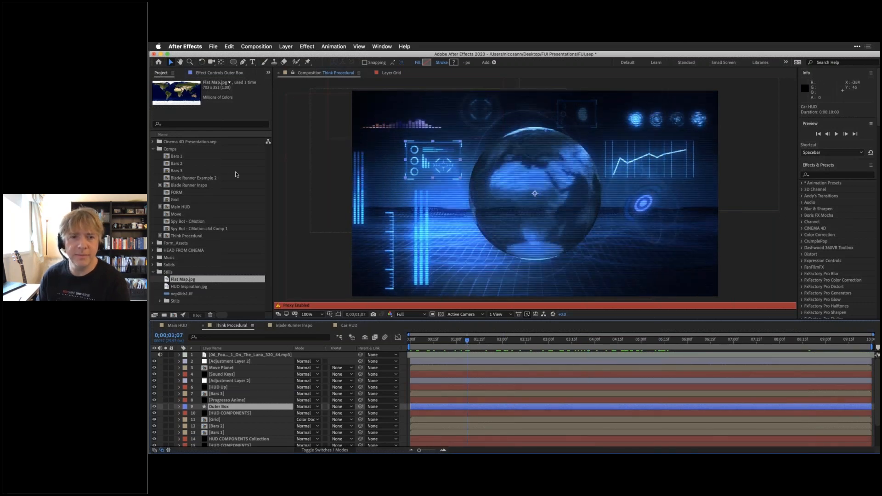
left_click(341, 176)
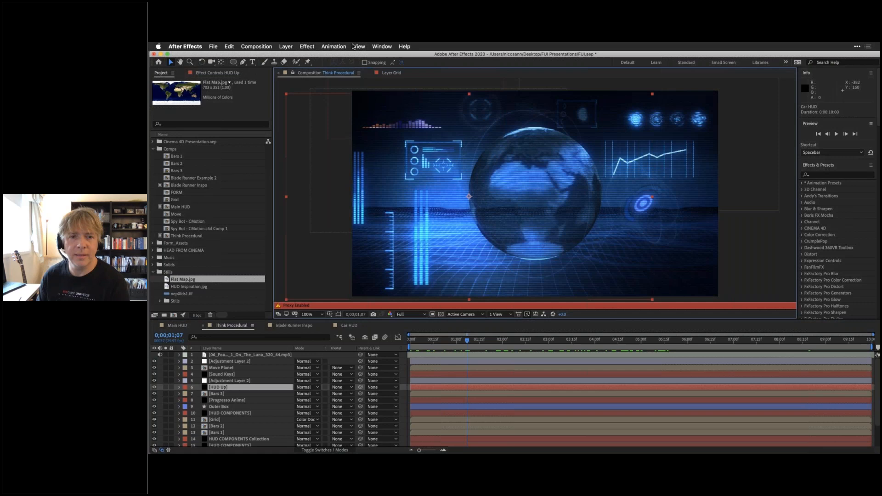
left_click(333, 46)
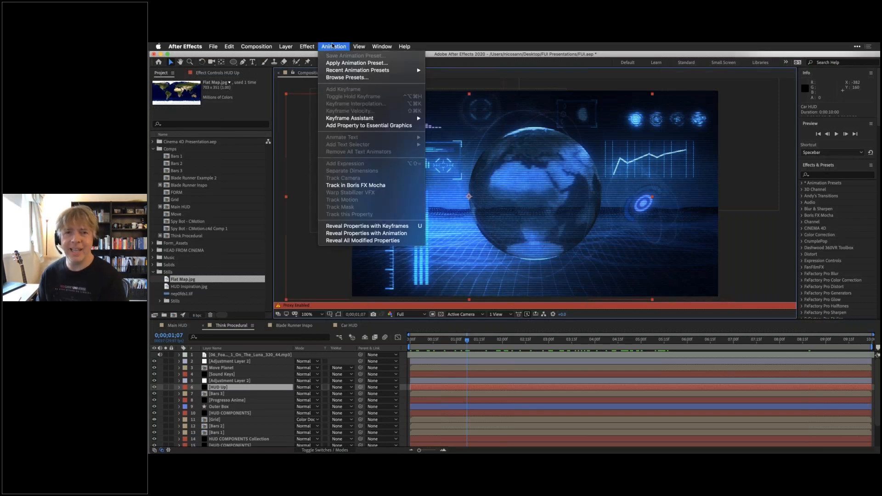
left_click(282, 235)
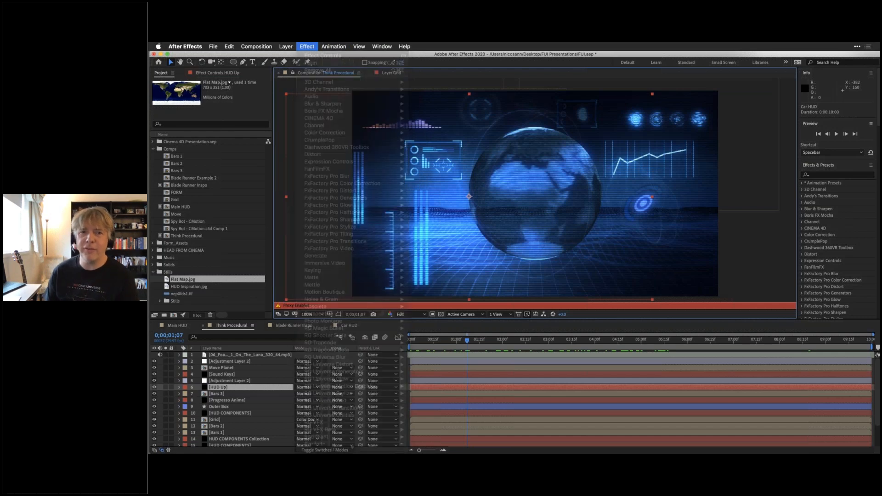
left_click(281, 236)
left_click(788, 56)
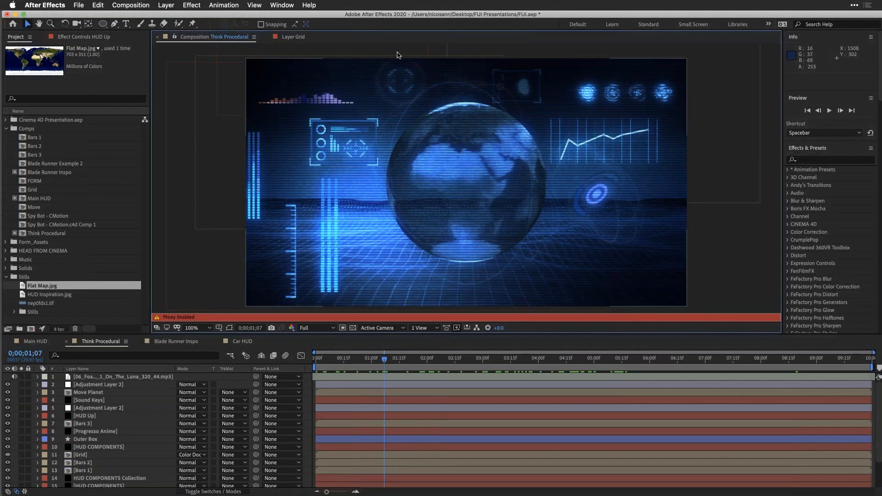
left_click(191, 103)
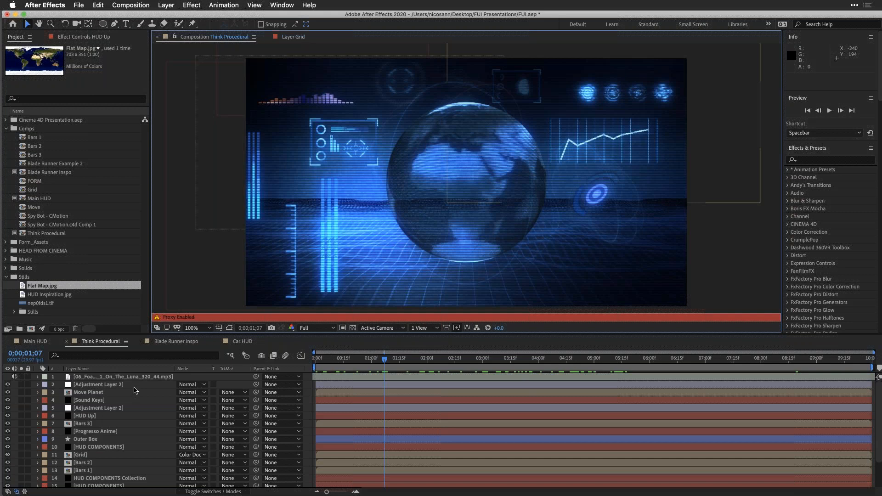
Switch to the HUD Design presentation in Keynote, play it from slide 2 and reveal the first bullet
key("super+Tab")
key("super+Tab")
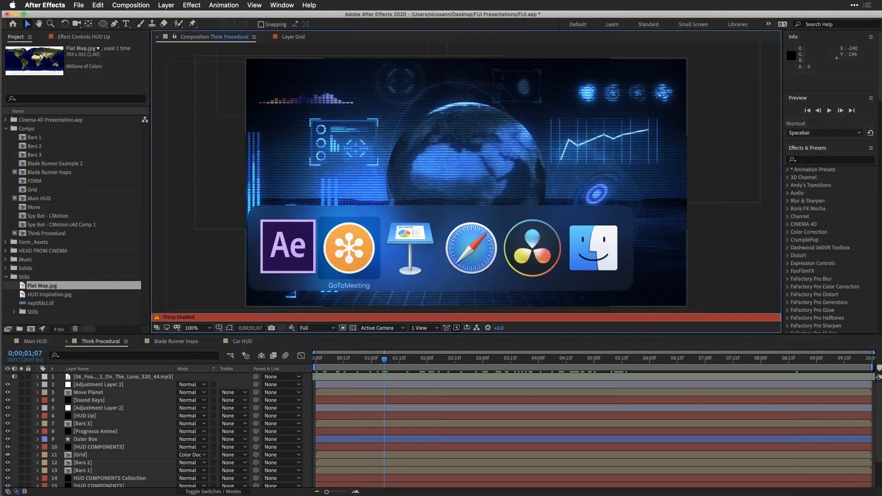
mouse_move(1, 217)
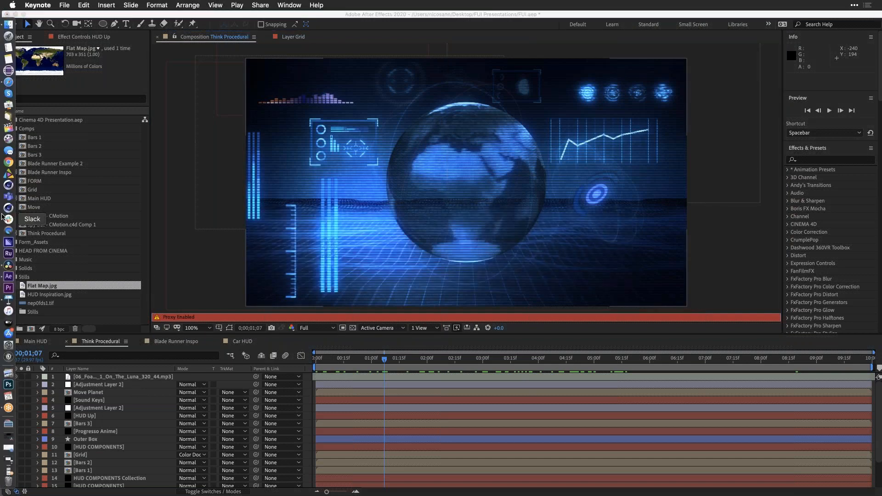
left_click(9, 302)
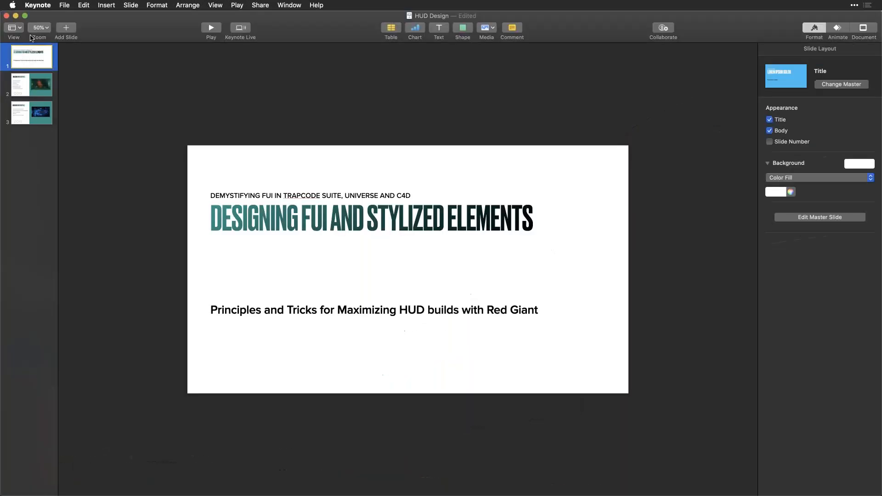
left_click(27, 83)
left_click(213, 28)
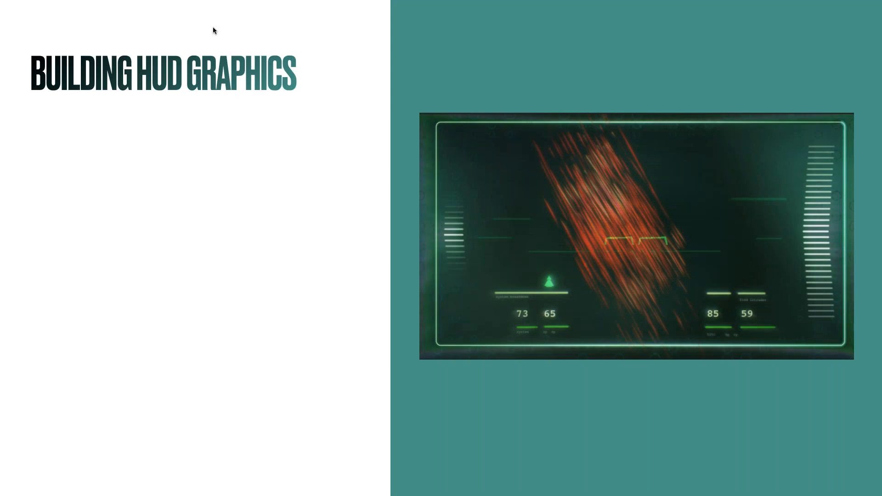
key("Right")
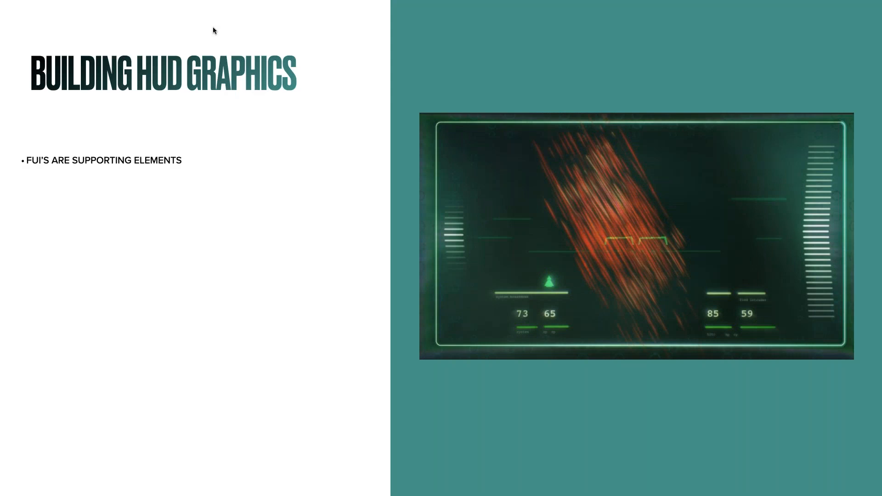
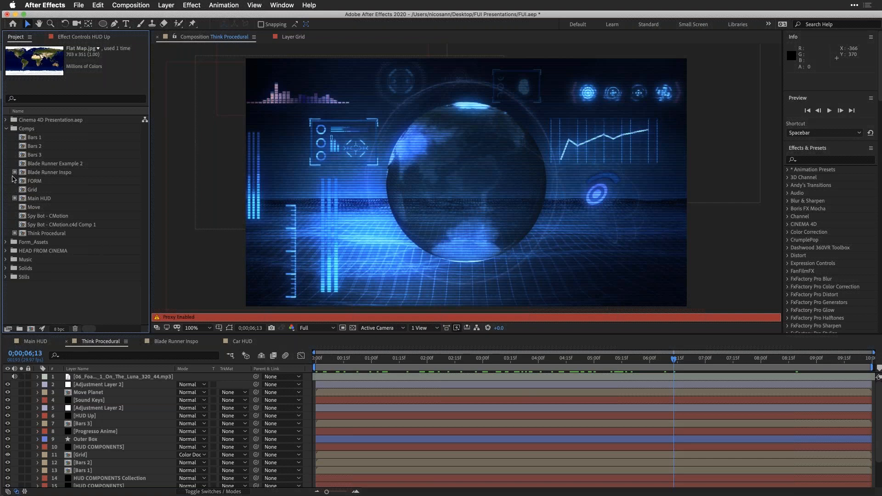
Turn off the proxy for the Think Procedural composition in After Effects
left_click(14, 233)
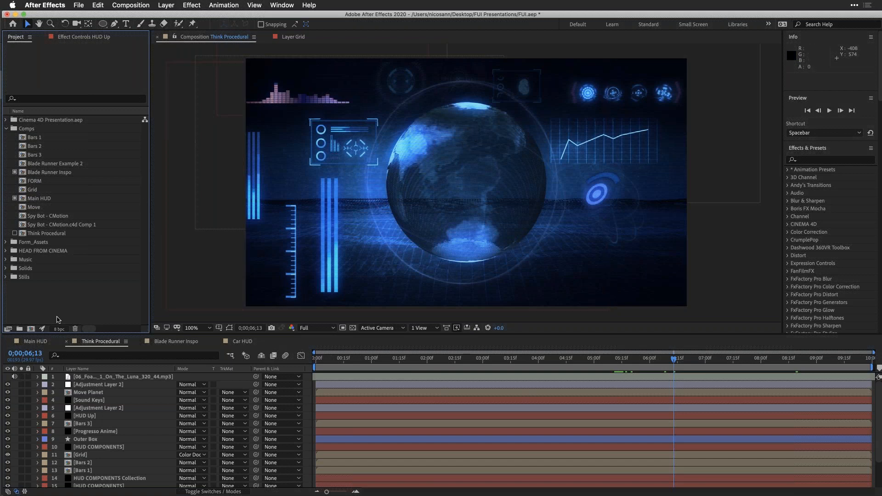
Create a new project folder with a new composition named Earth inside it
left_click(20, 329)
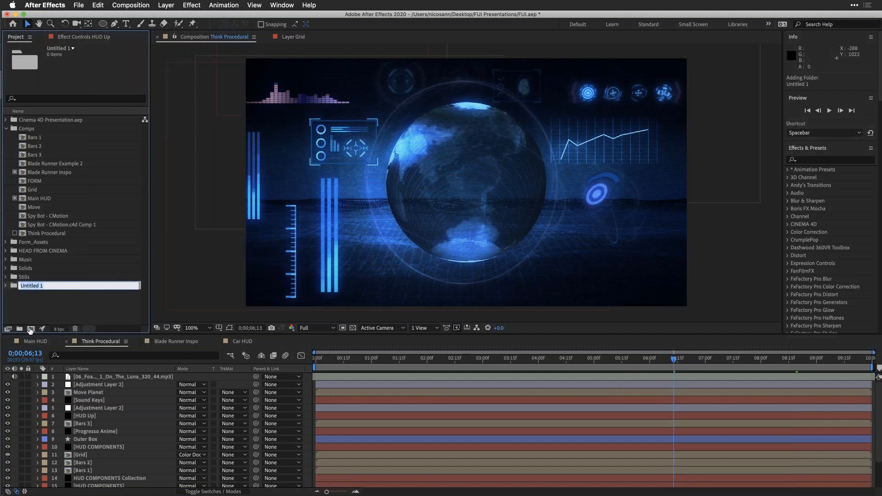
left_click(31, 329)
type("Earth")
key("Return")
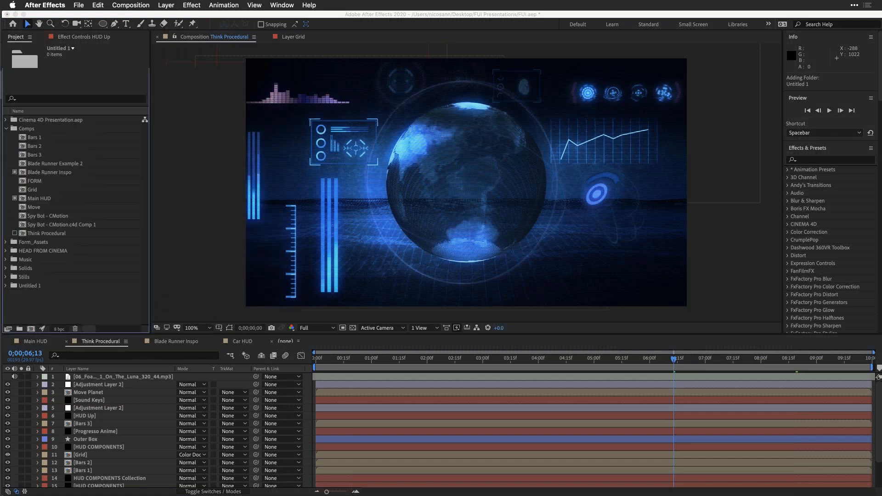
Add a black 1920 × 1080 px solid named Form to the Earth composition
key("super+y")
type("Form")
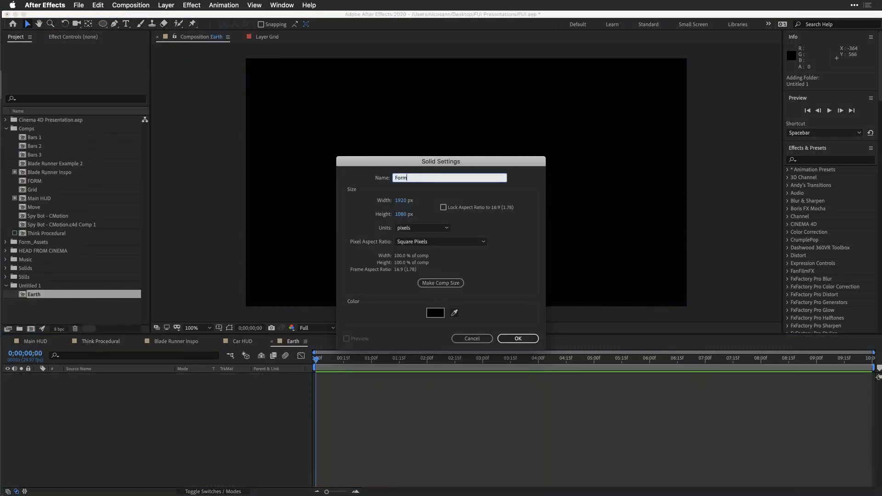
key("Return")
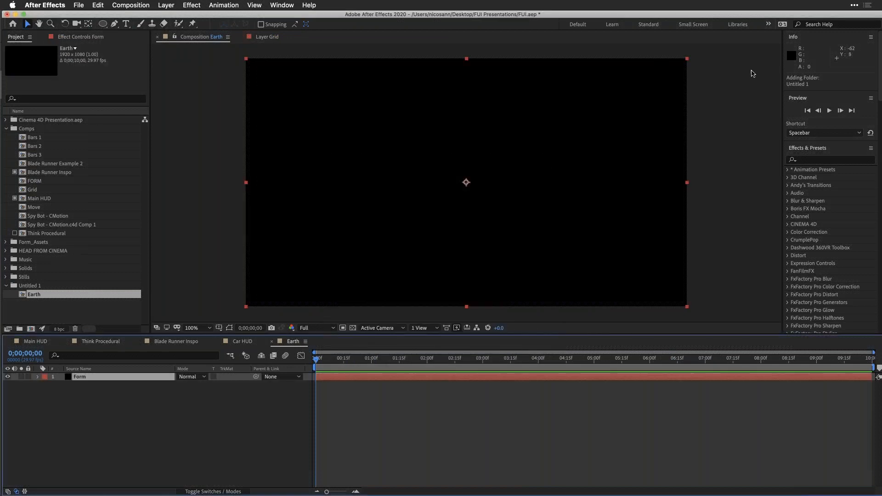
Apply the RG Trapcode Form effect to the Form layer
left_click(820, 160)
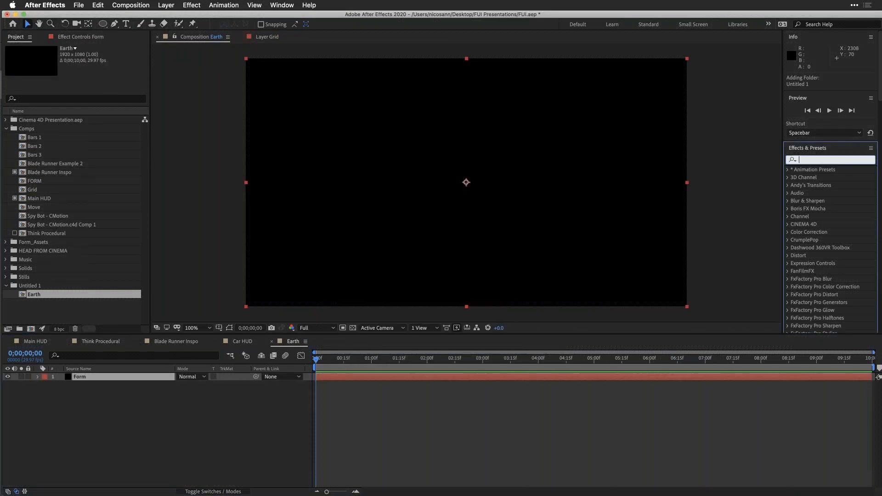
left_click(192, 5)
left_click(78, 377)
left_click(191, 5)
scroll(241, 349, "down", 5)
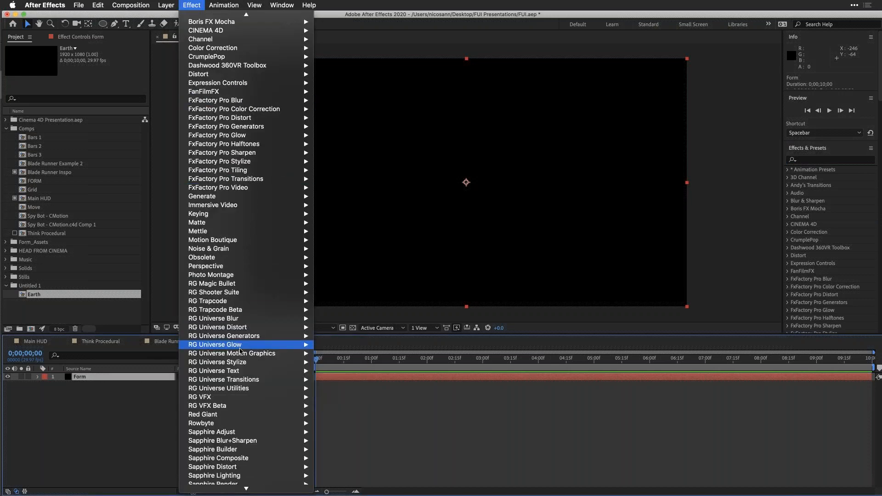
mouse_move(240, 352)
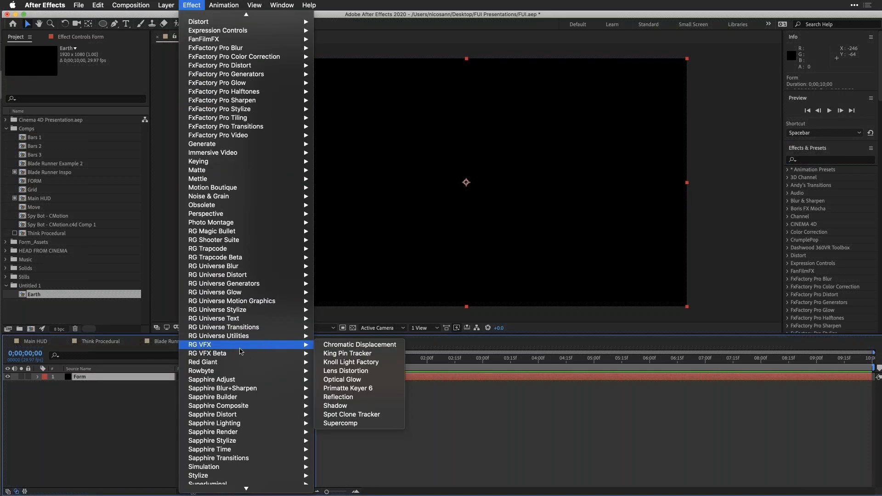
scroll(253, 373, "down", 2)
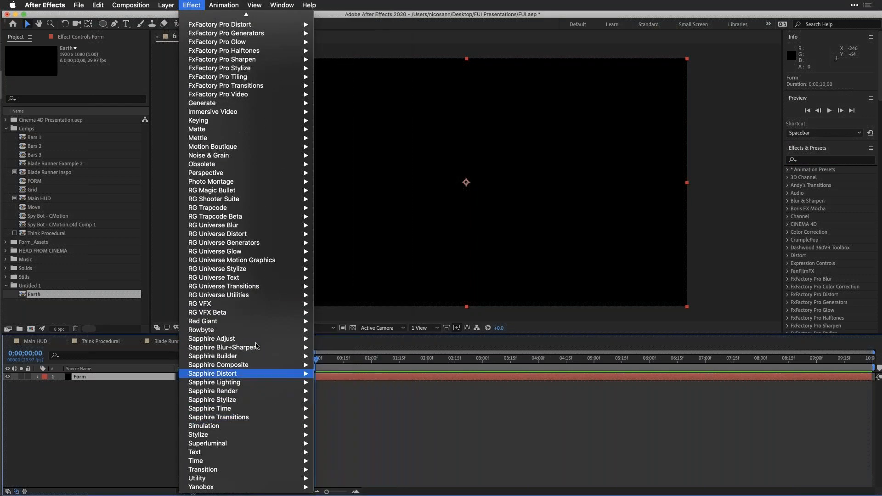
mouse_move(254, 333)
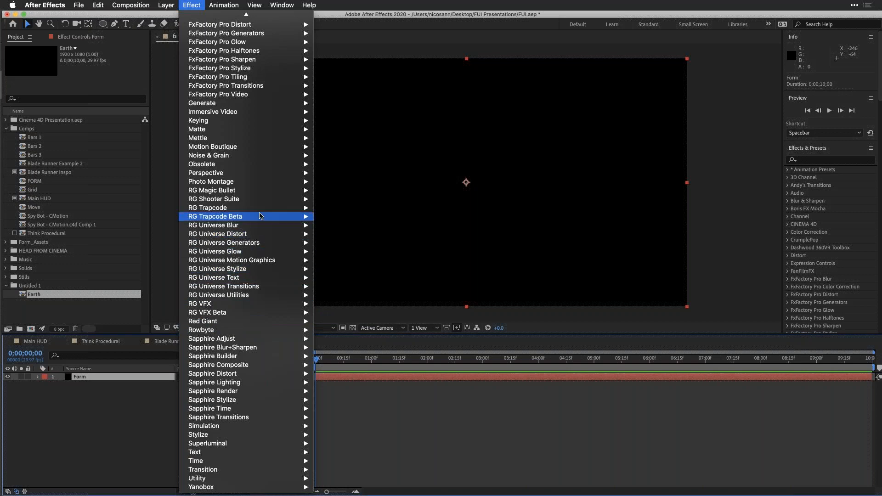
mouse_move(261, 209)
left_click(338, 226)
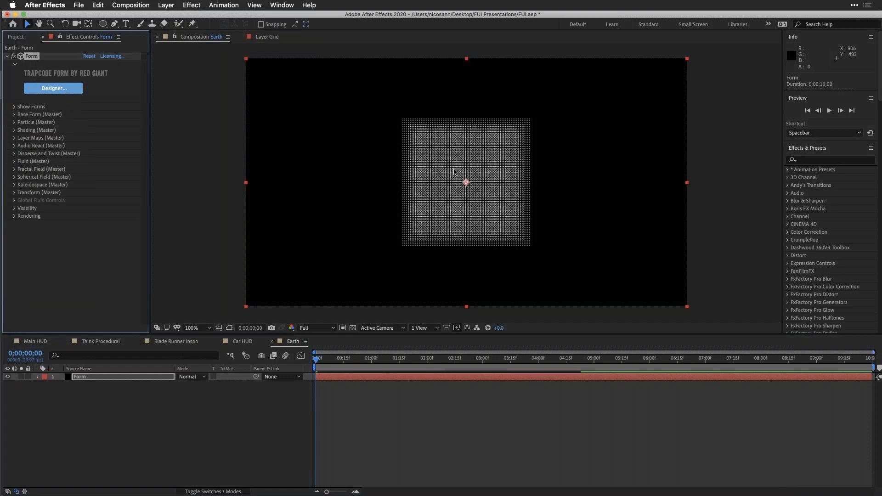
Move the current time to 3 seconds and open the Form effect's Designer
mouse_move(478, 359)
left_mouse_down()
mouse_move(578, 359)
mouse_move(482, 360)
left_mouse_up()
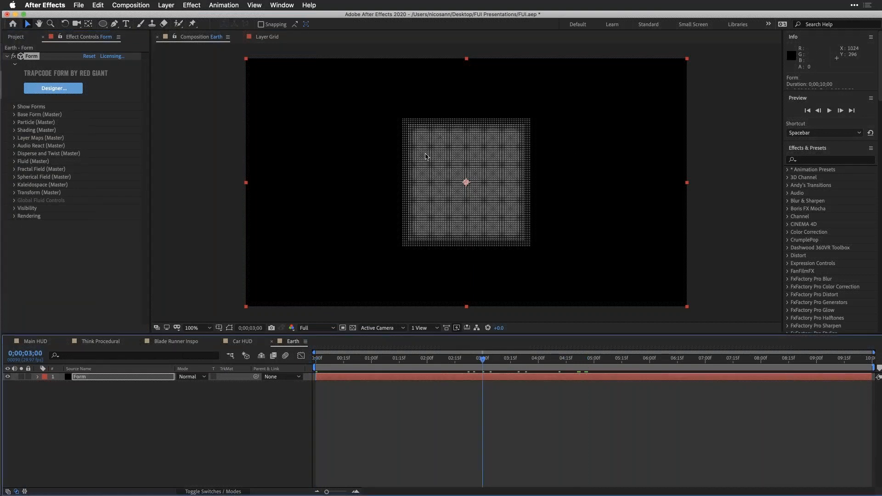
left_click(15, 107)
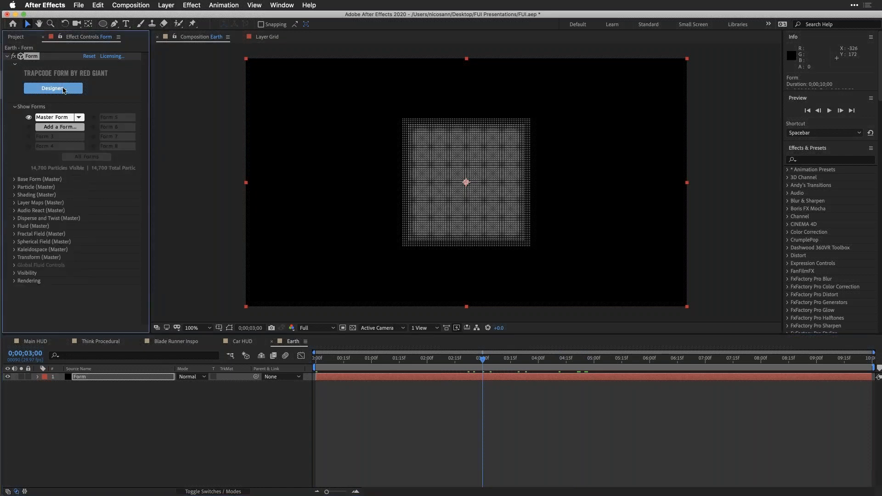
left_click(63, 89)
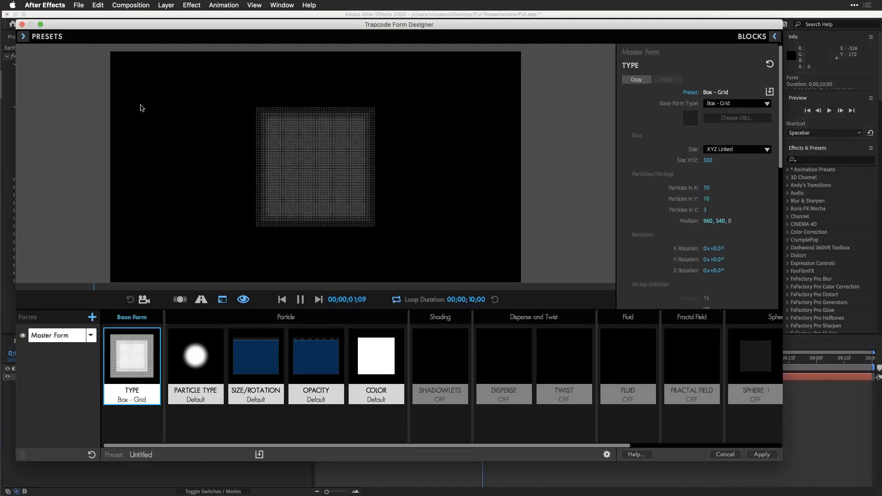
Look through the Shape Grids collection of single form presets, leaving the master form without a preset
left_click(24, 37)
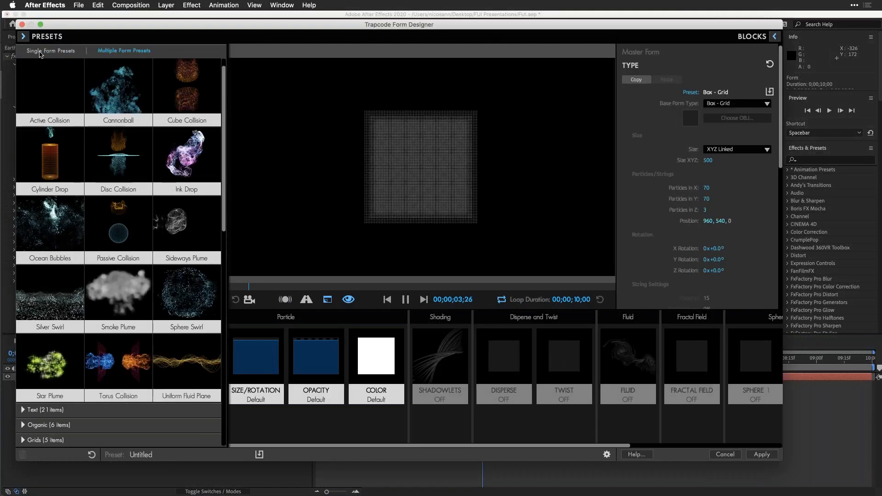
left_click(44, 51)
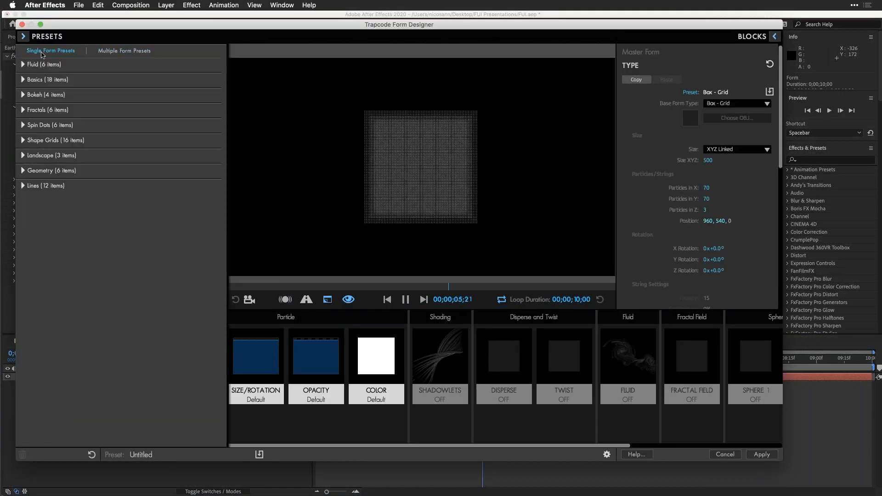
left_click(23, 141)
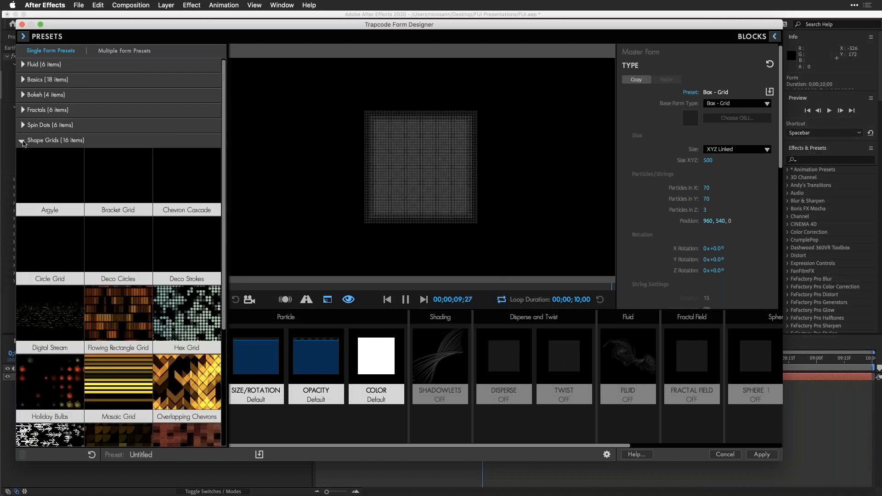
scroll(52, 156, "down", 5)
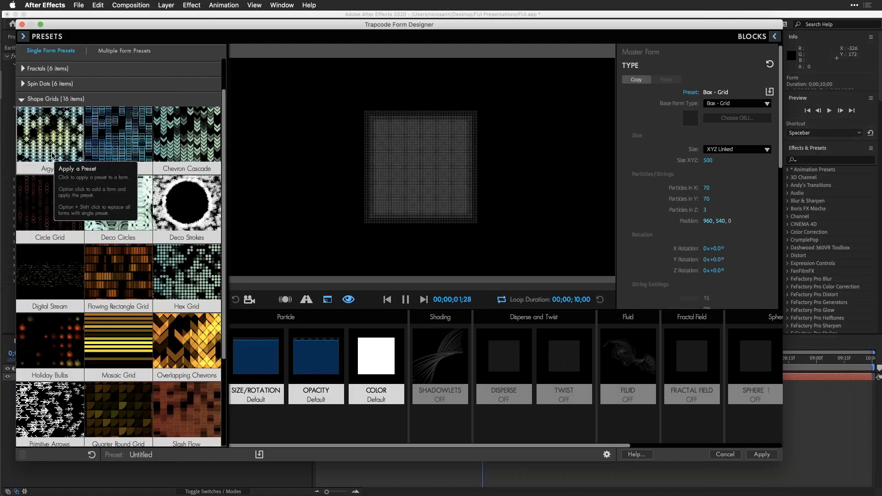
scroll(52, 155, "down", 3)
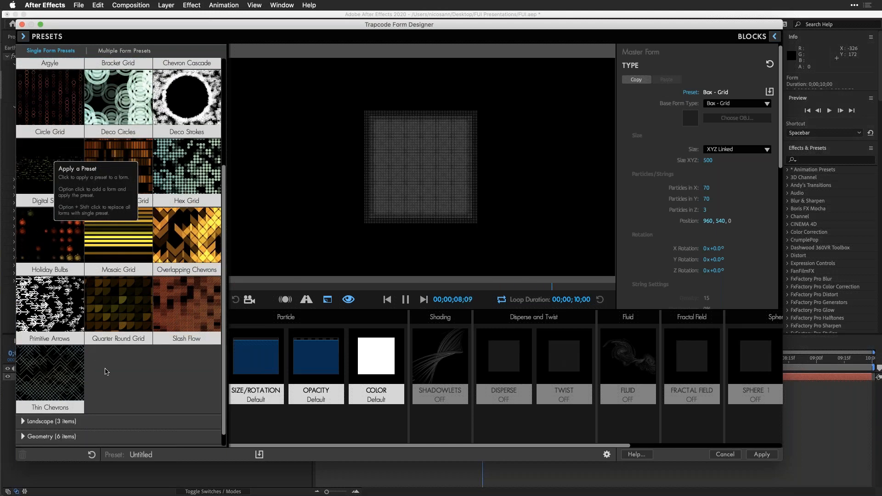
left_click(23, 37)
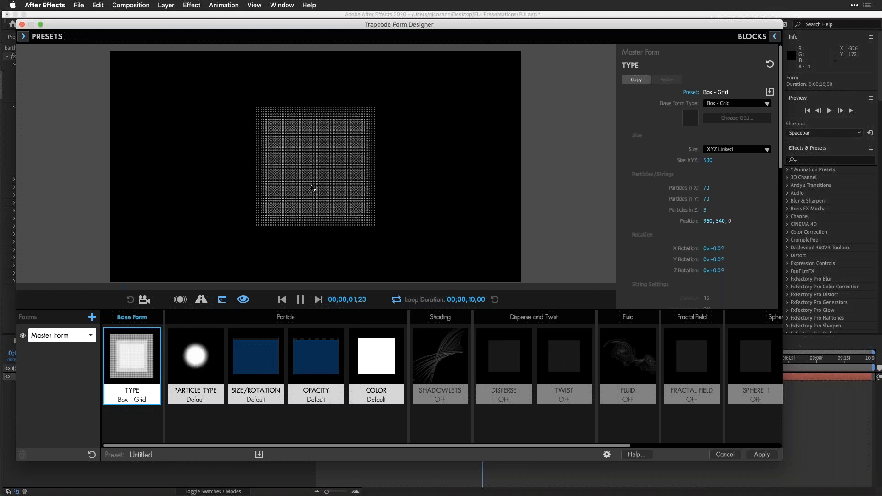
Change the base form to Sphere - Layered with 1 sphere layer and an XYZ size of 990, and apply the design
left_click(725, 103)
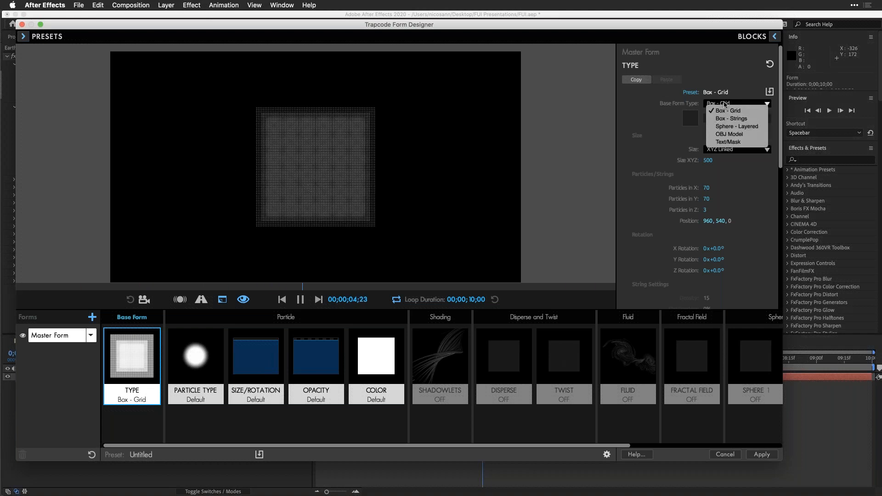
left_click(740, 127)
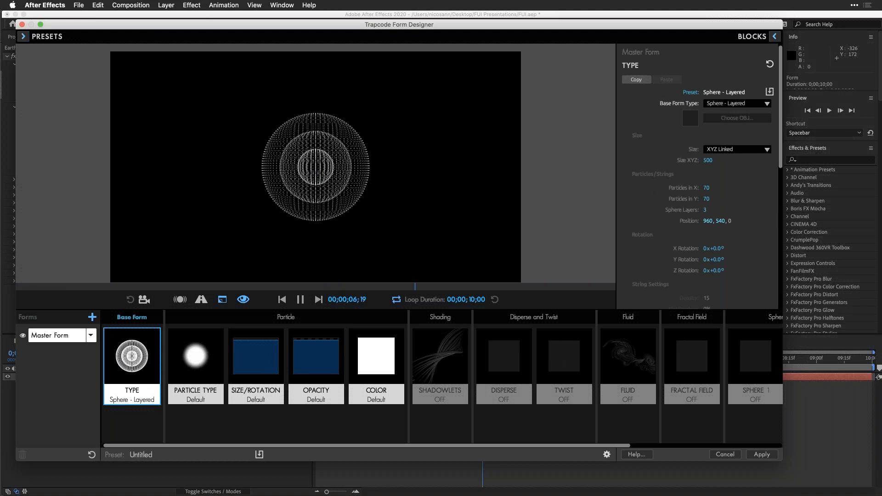
left_click(704, 210)
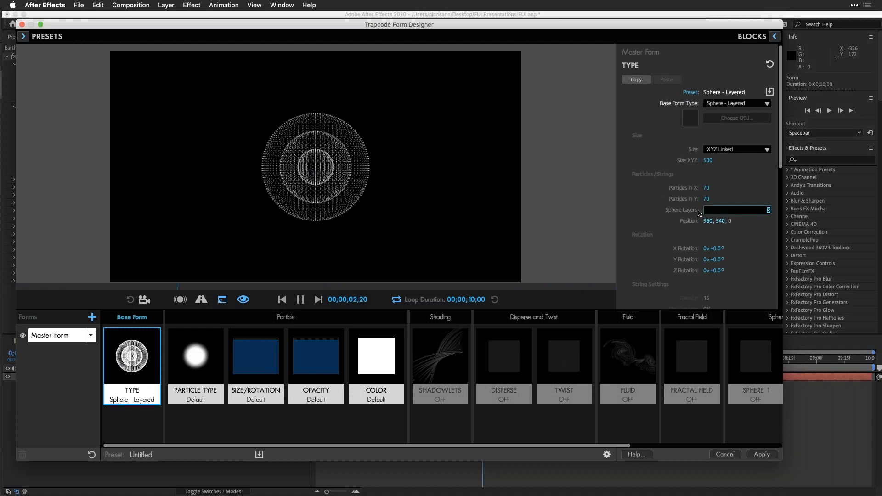
type("1")
key("Return")
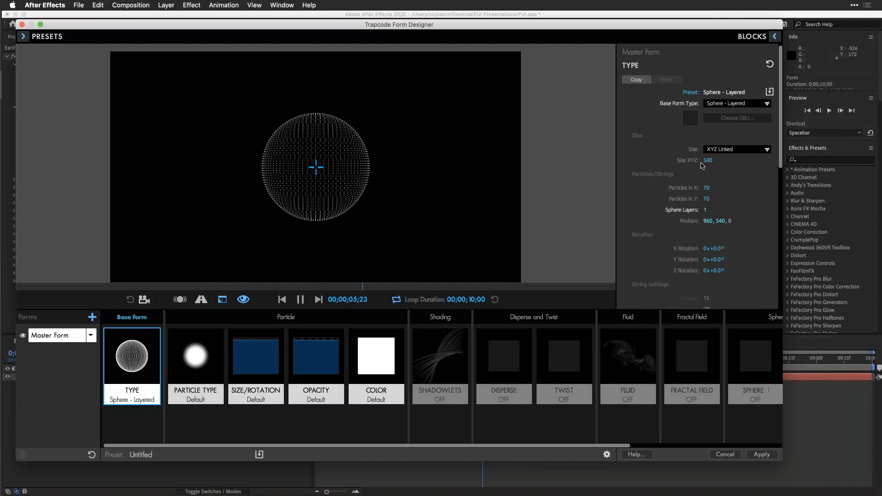
left_click_drag(707, 159, 729, 159)
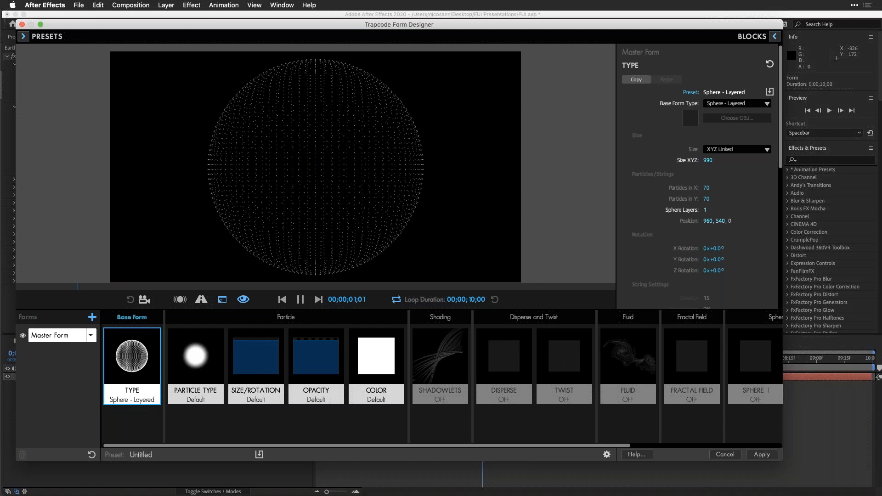
left_click(762, 455)
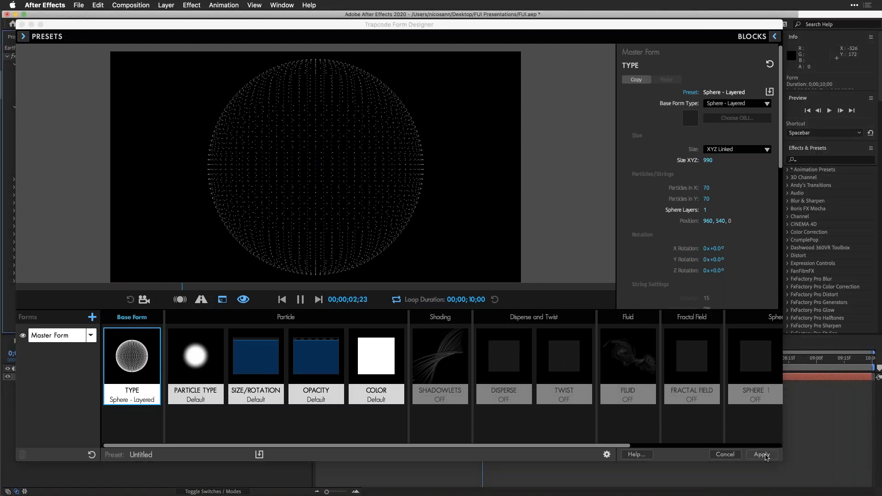
Add Flat Map.jpg from the Stills folder to the Earth composition beneath the Form layer and hide it
left_click(15, 37)
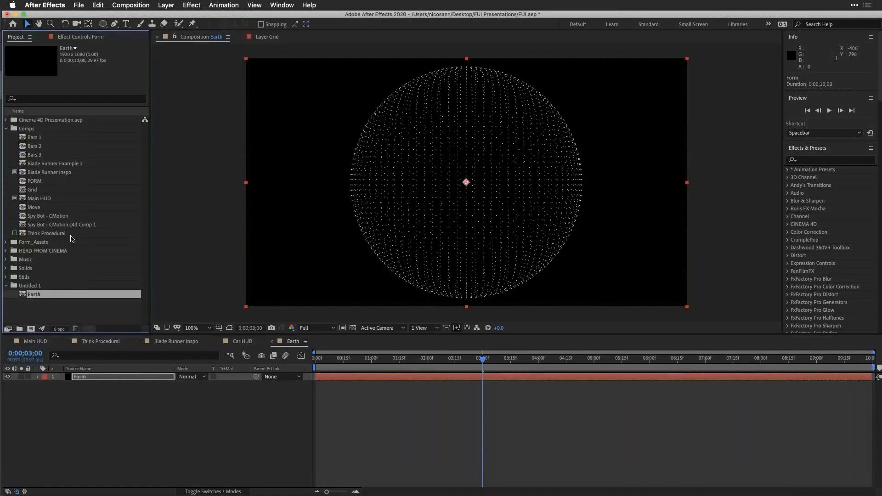
left_click(6, 277)
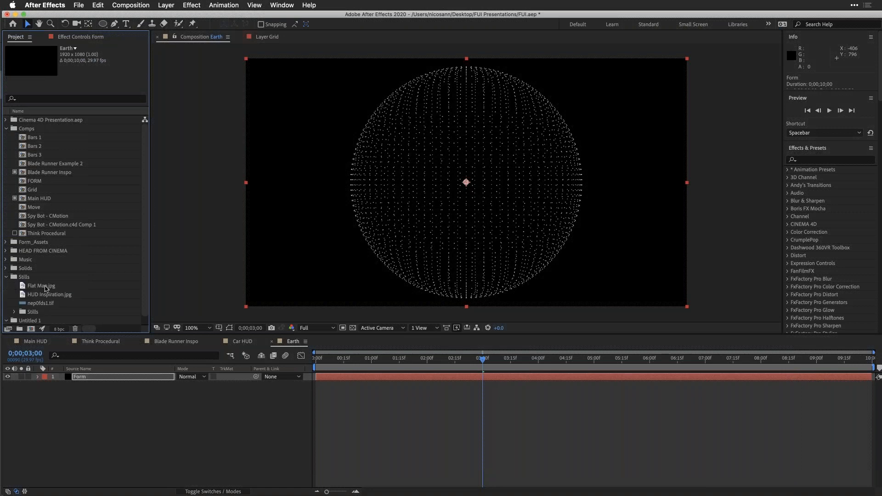
scroll(46, 288, "down", 1)
left_click(28, 277)
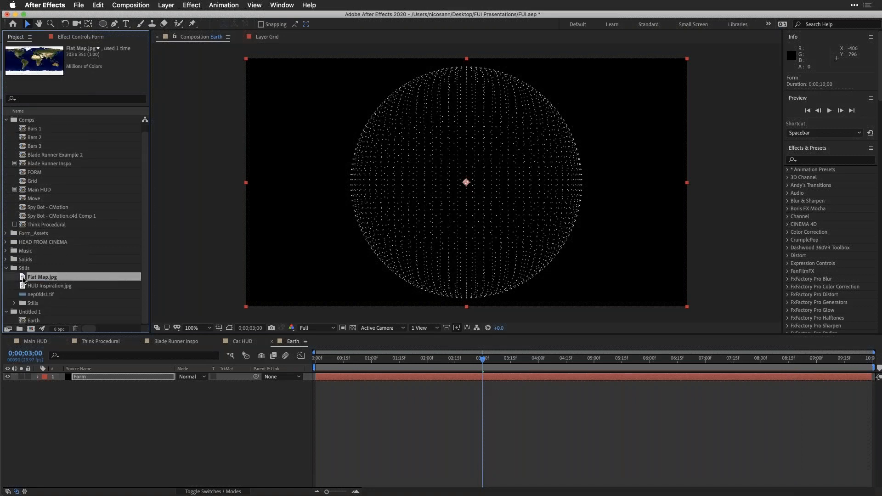
left_click_drag(23, 279, 537, 180)
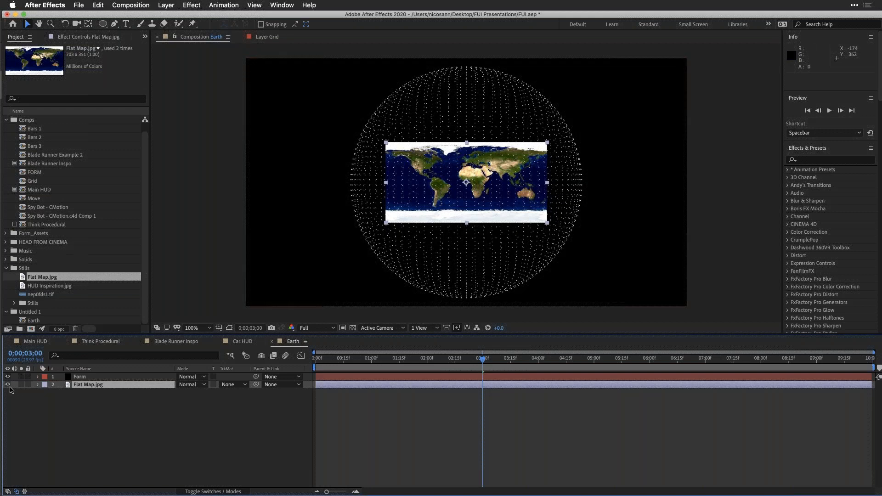
left_click(8, 384)
Set Flat Map.jpg as the Color and Alpha layer map of the Form effect
left_click(79, 377)
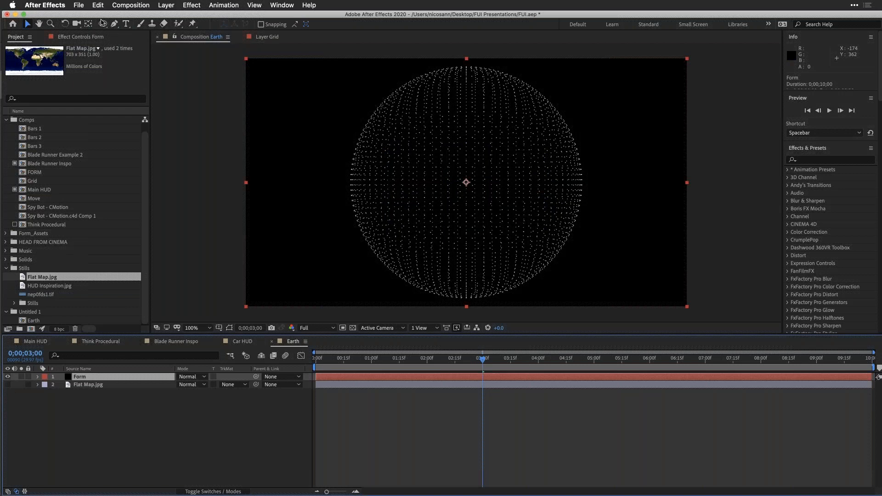
left_click(87, 39)
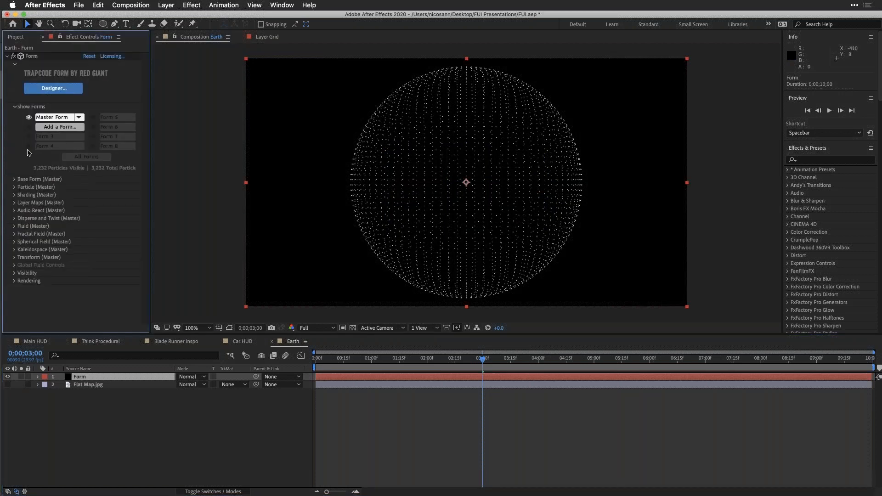
left_click(13, 204)
left_click(22, 211)
left_click(99, 220)
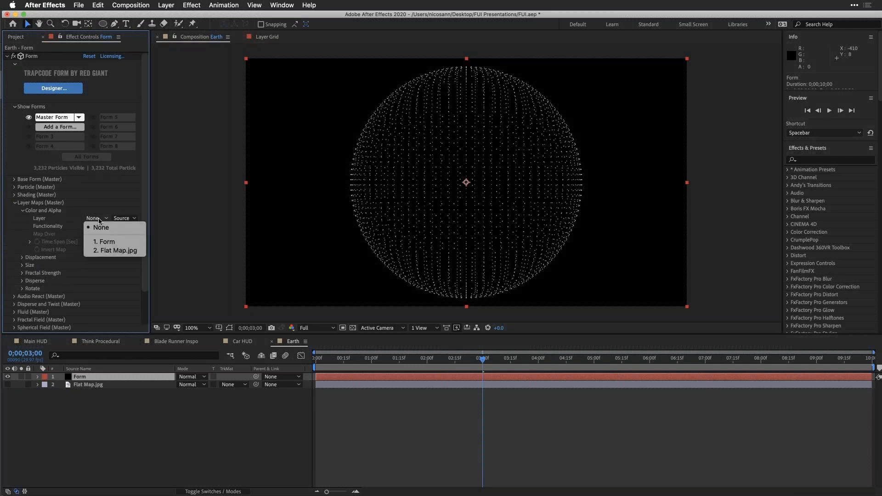
left_click(110, 251)
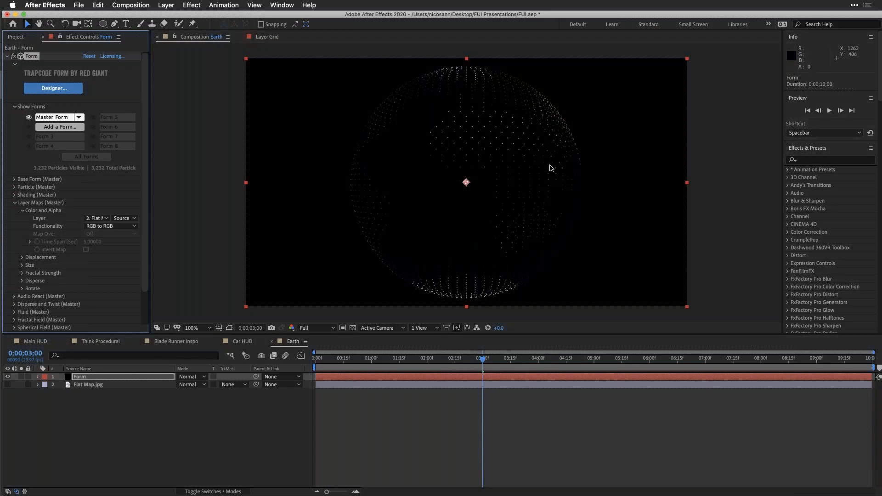
Set the base form's Particles in X and Particles in Y to 400 each, and collapse the Form effect's settings
left_click(13, 180)
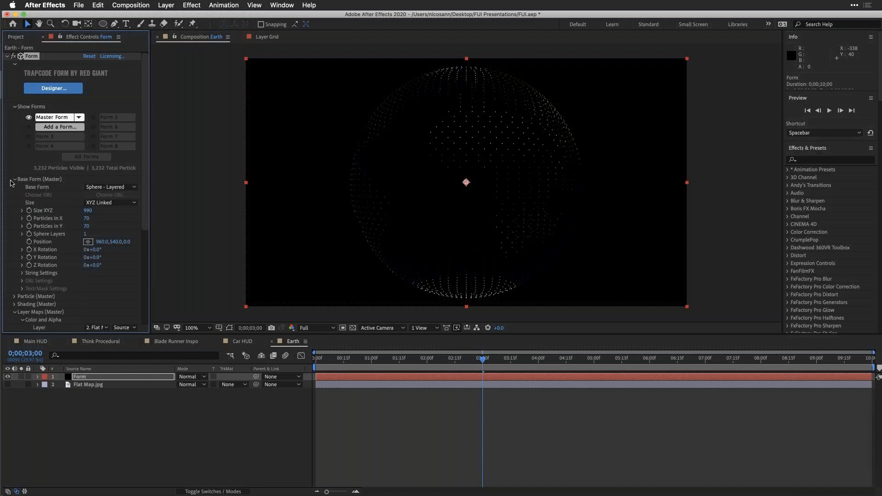
left_click(86, 218)
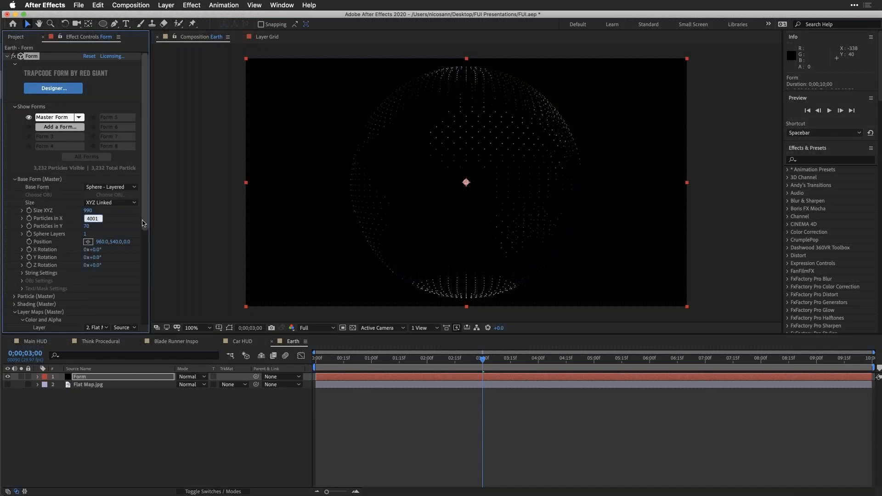
key("Tab")
type("40")
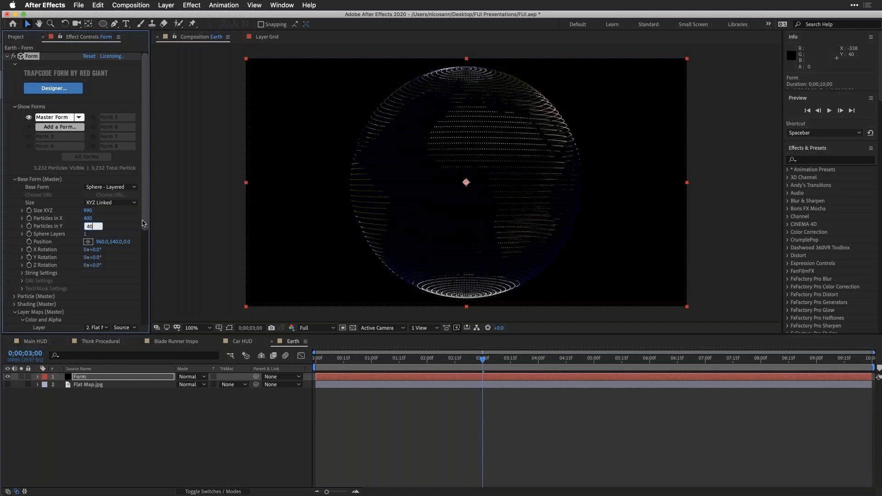
key("Return")
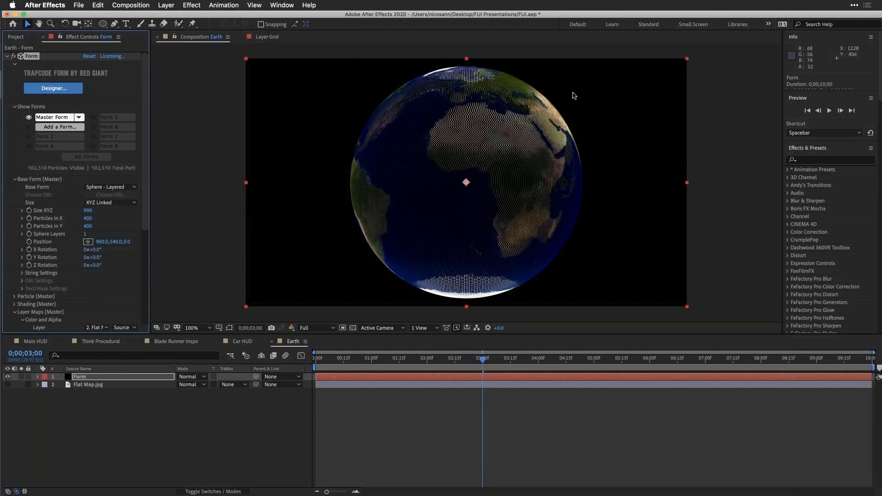
left_click(7, 56)
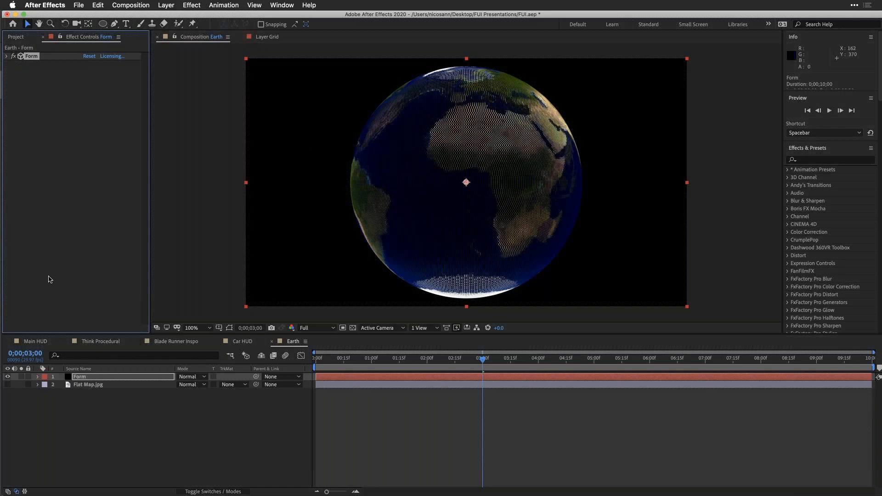
left_click(135, 377)
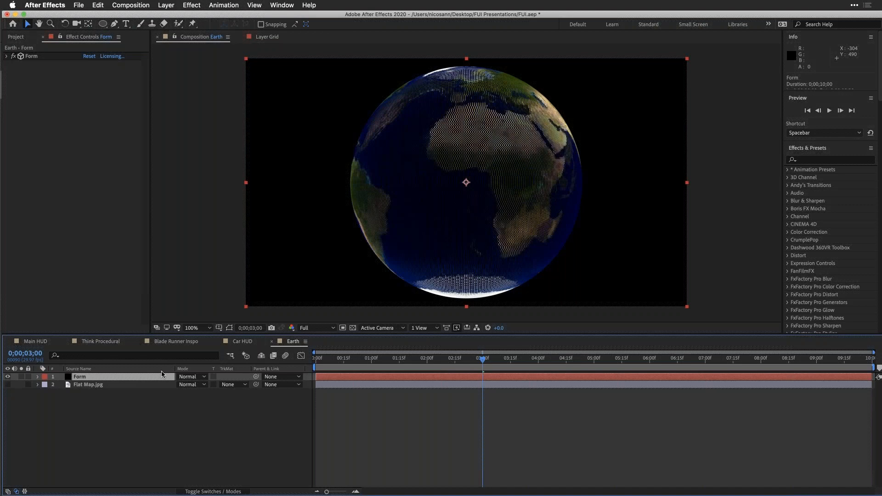
Add a new adjustment layer above the Form layer in the Earth composition
left_click(166, 6)
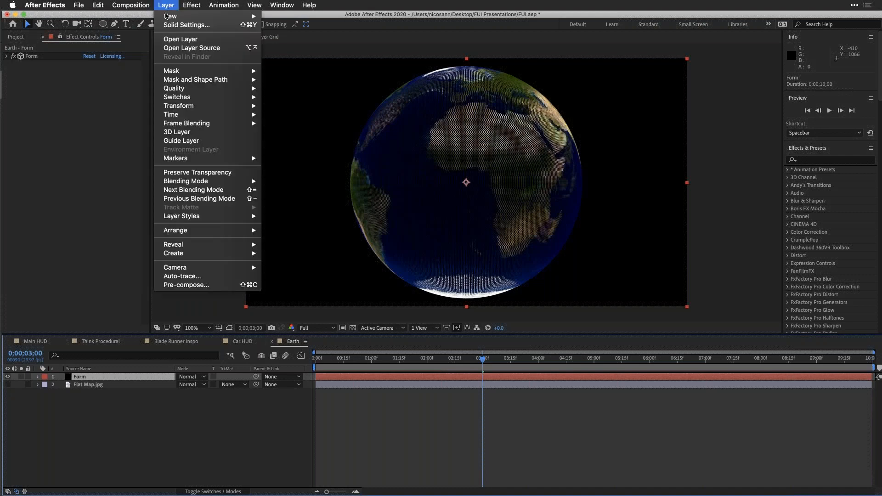
mouse_move(183, 16)
left_click(328, 73)
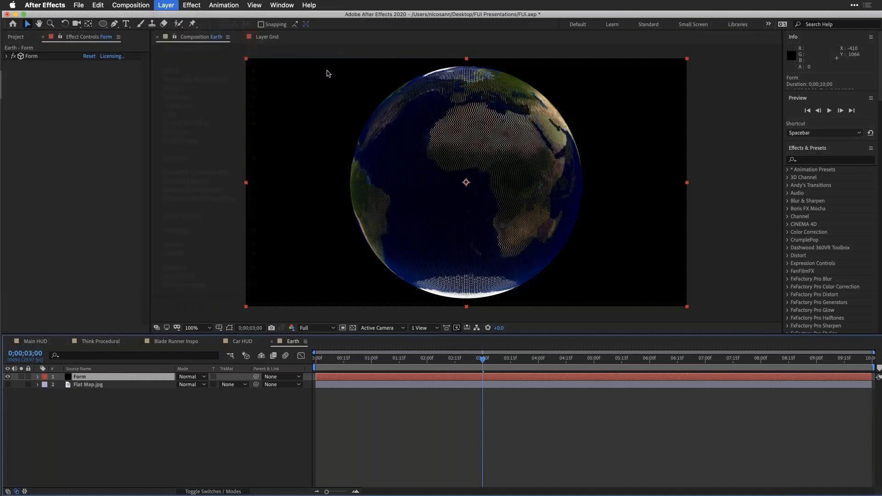
left_click(825, 161)
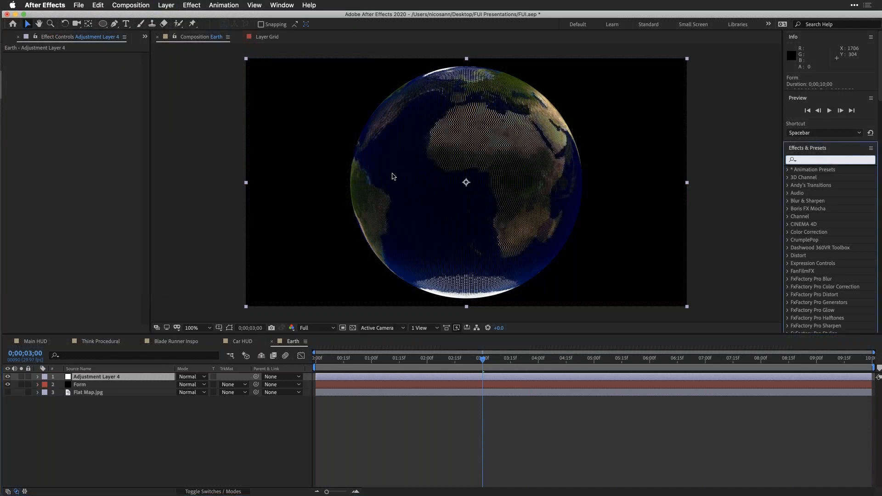
Set the Form layer's base form Y Rotation to 1x+11° and collapse the Form effect's settings
left_click(103, 385)
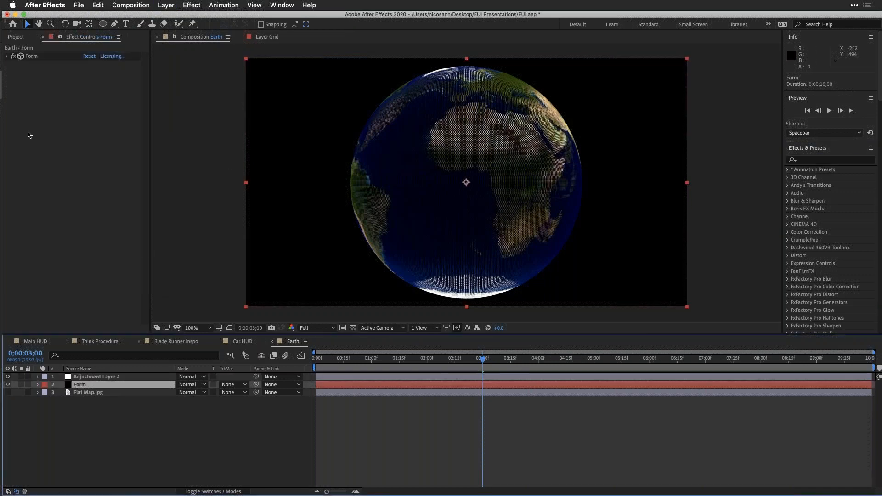
left_click(6, 57)
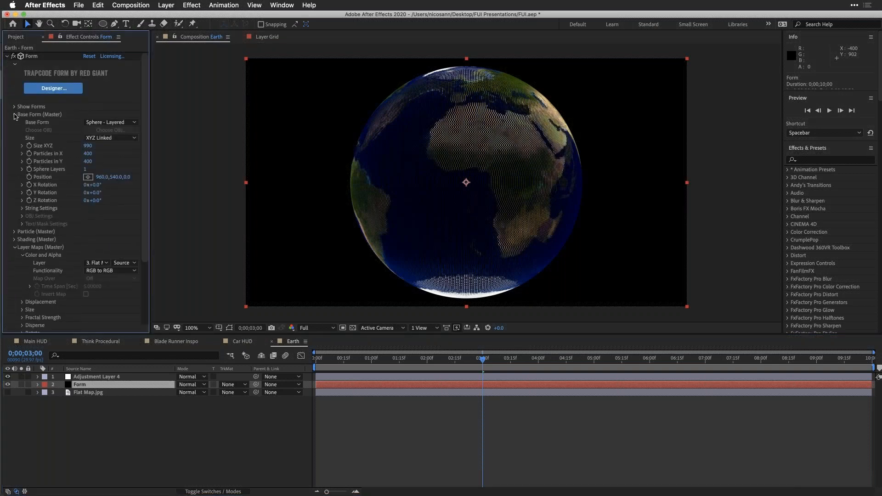
left_click(14, 114)
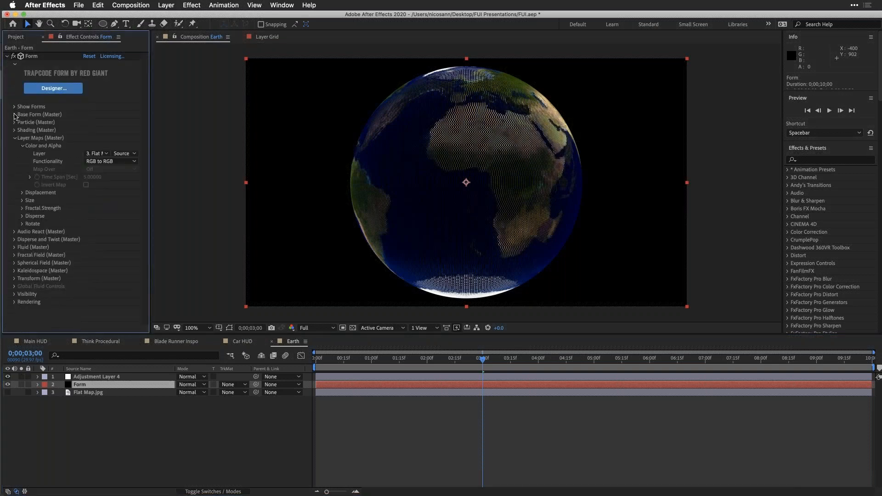
left_click(14, 114)
left_click_drag(94, 192, 122, 193)
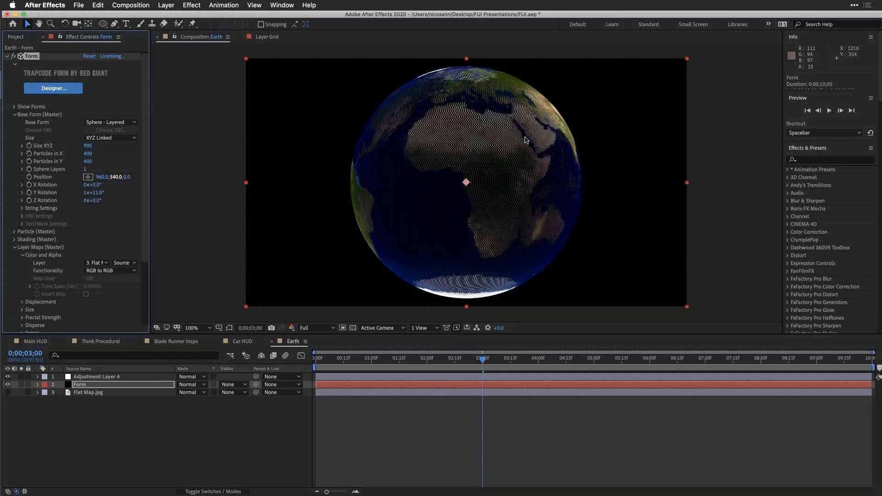
left_click(7, 57)
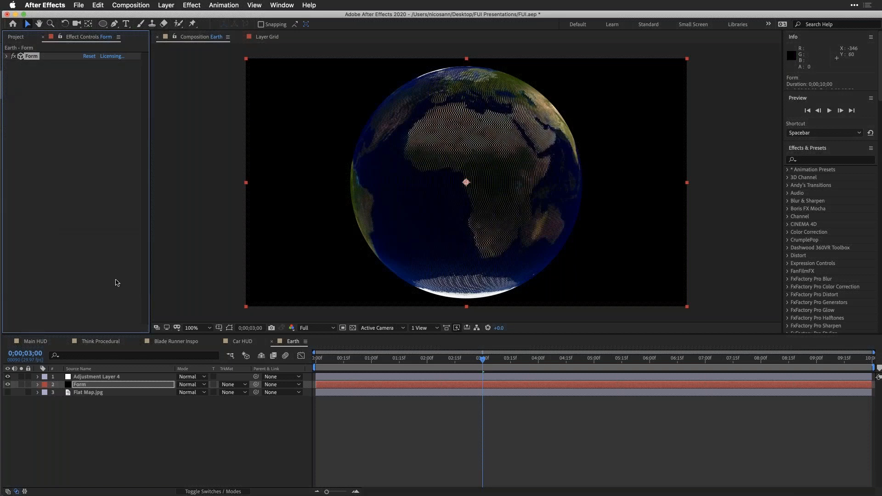
Select the adjustment layer, open the RG Universe Dashboard extension, and widen its panel
left_click(122, 377)
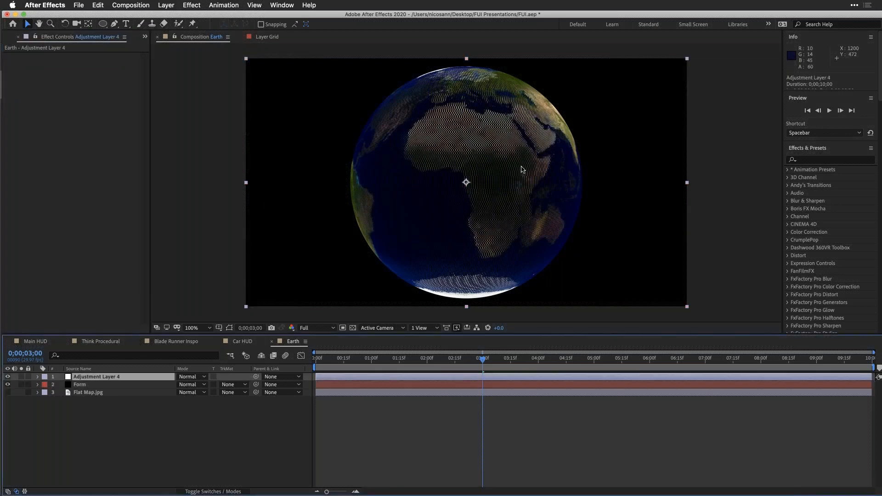
left_click(280, 6)
mouse_move(309, 56)
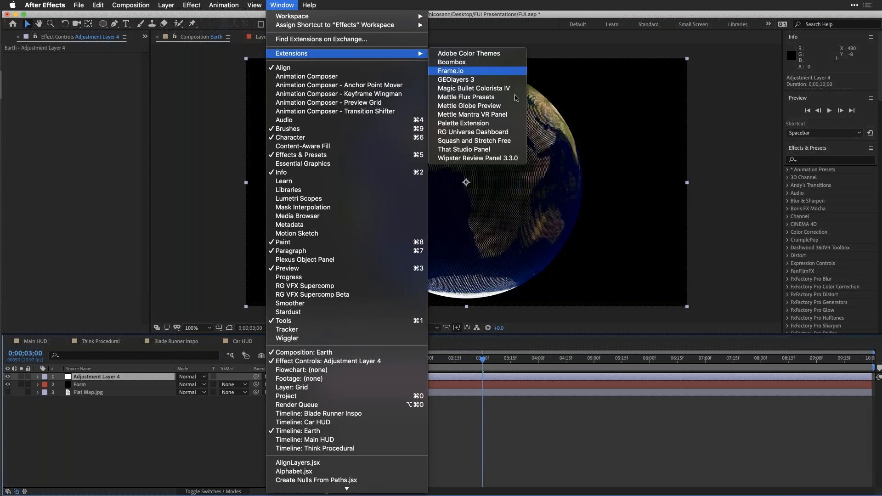
left_click(500, 133)
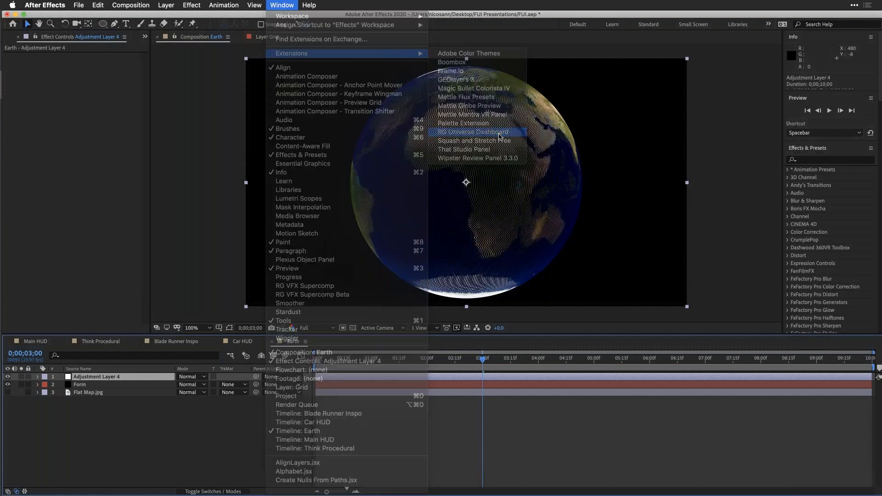
left_click_drag(723, 159, 554, 159)
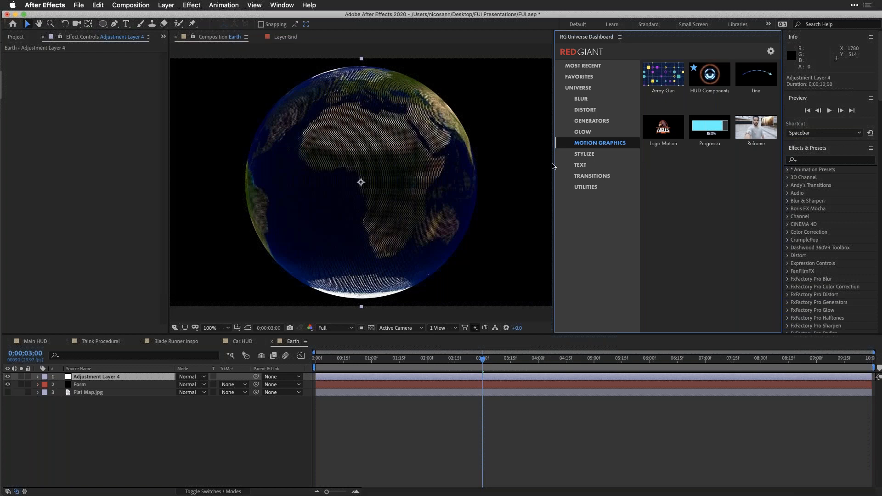
Apply the Promethe-esque preset of the Holomatrix II stylize effect to the adjustment layer
left_click(585, 156)
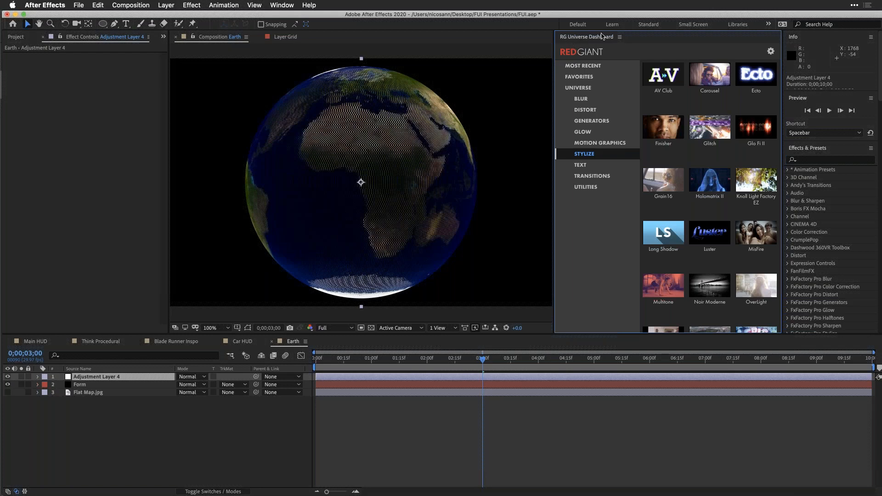
left_click(280, 7)
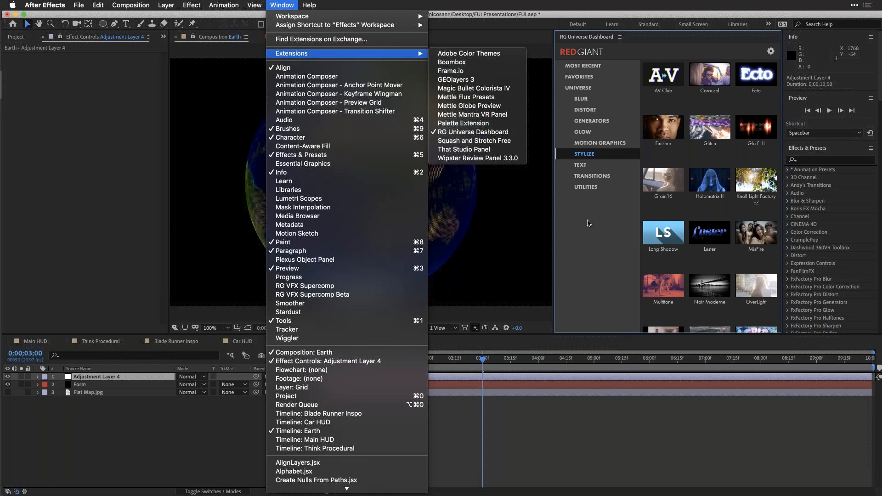
left_click(586, 220)
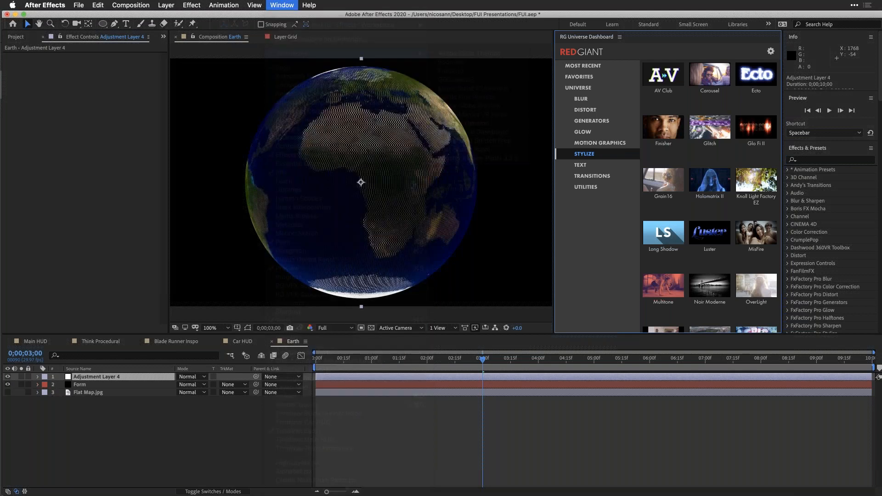
left_click(711, 189)
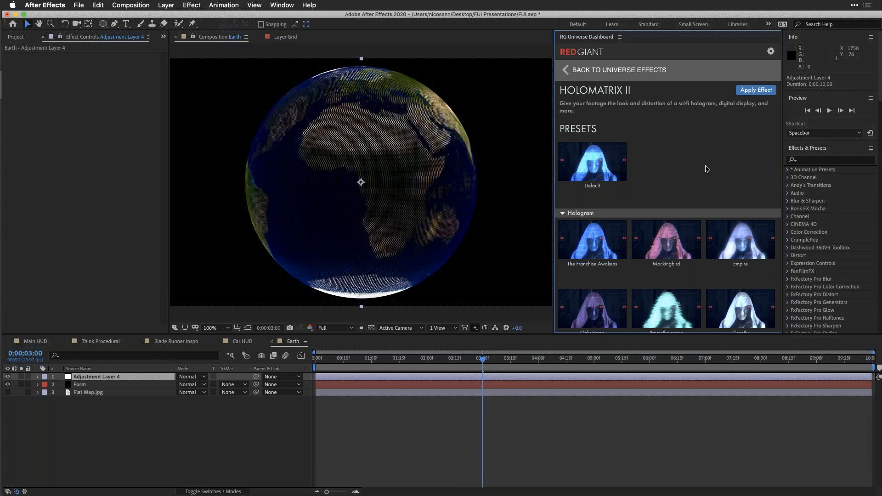
scroll(706, 169, "down", 3)
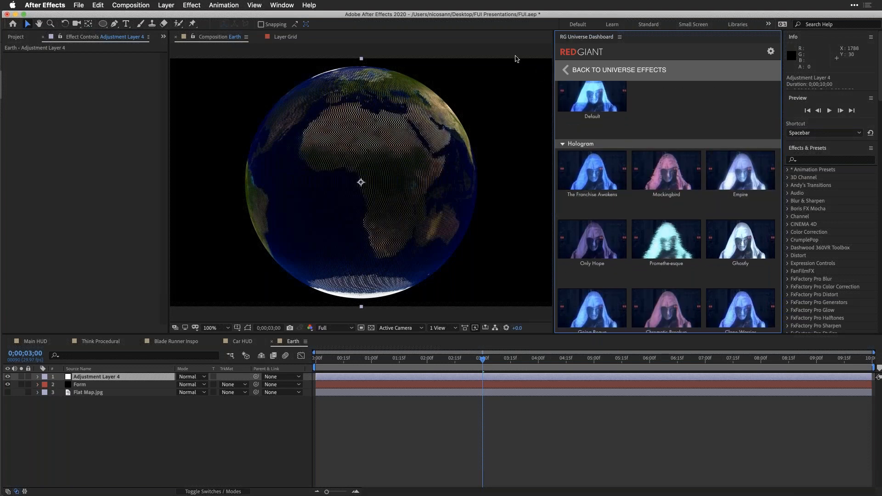
mouse_move(650, 201)
scroll(650, 201, "down", 3)
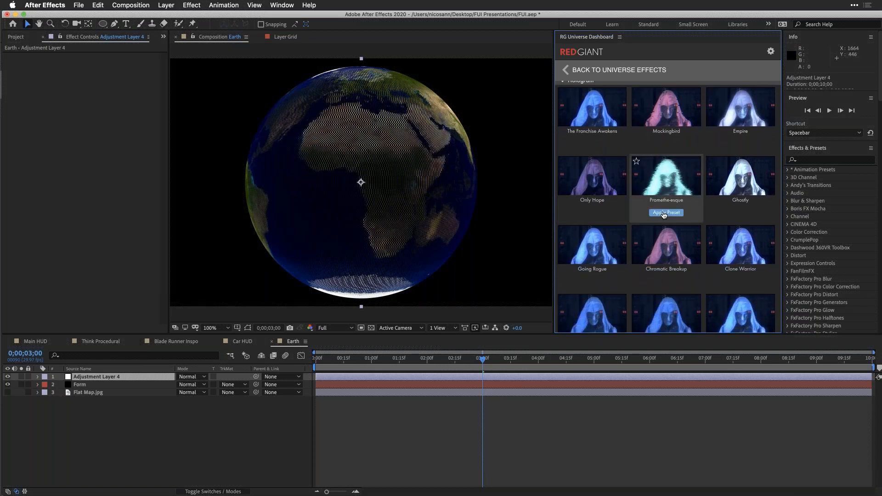
left_click(665, 213)
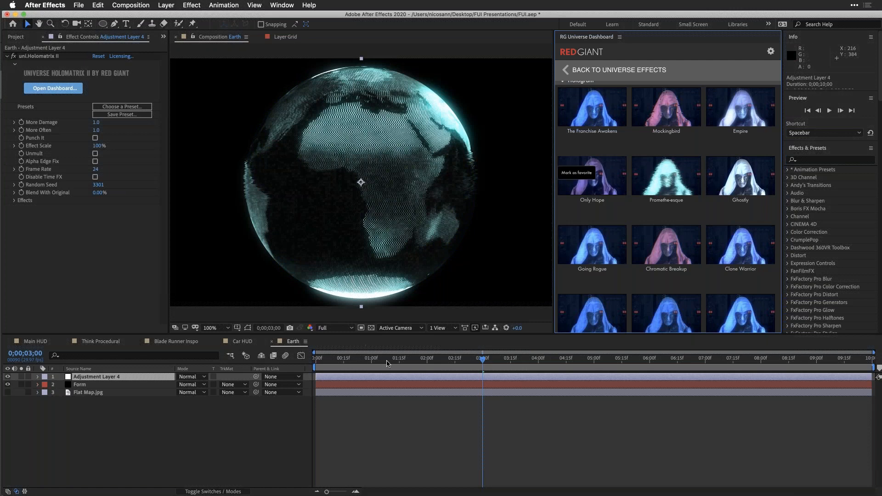
Preview the Earth composition from its first frame and try Holomatrix II's Blend With Original at 50% and 72%
left_click(314, 363)
key("space")
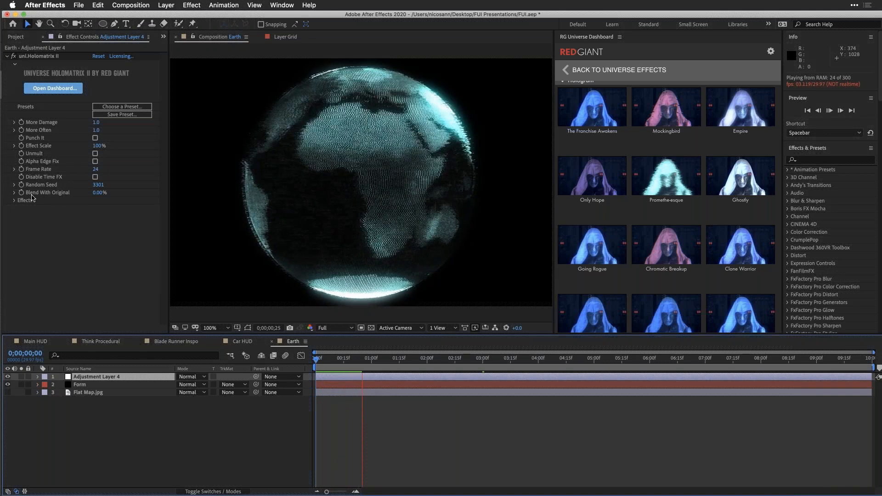
left_click(99, 193)
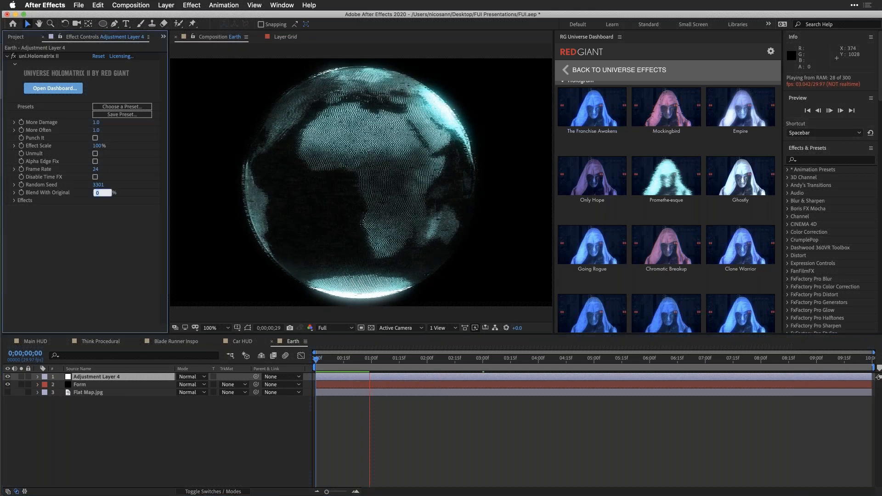
type("50")
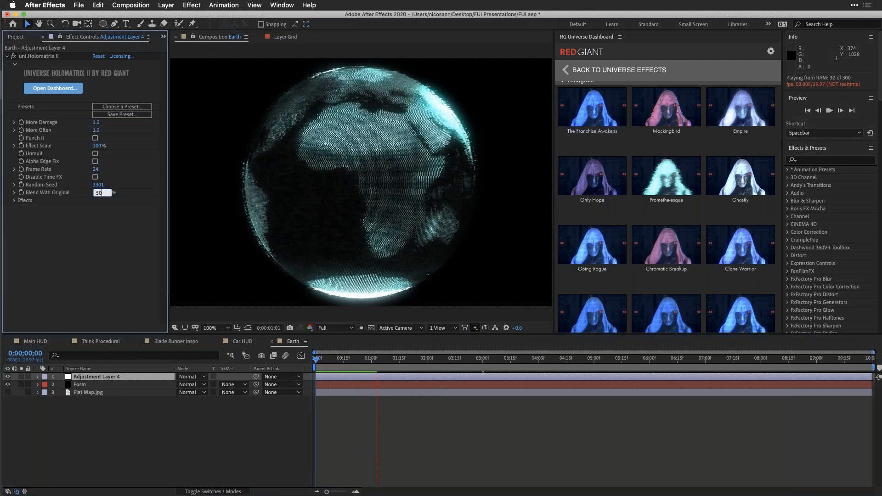
key("Return")
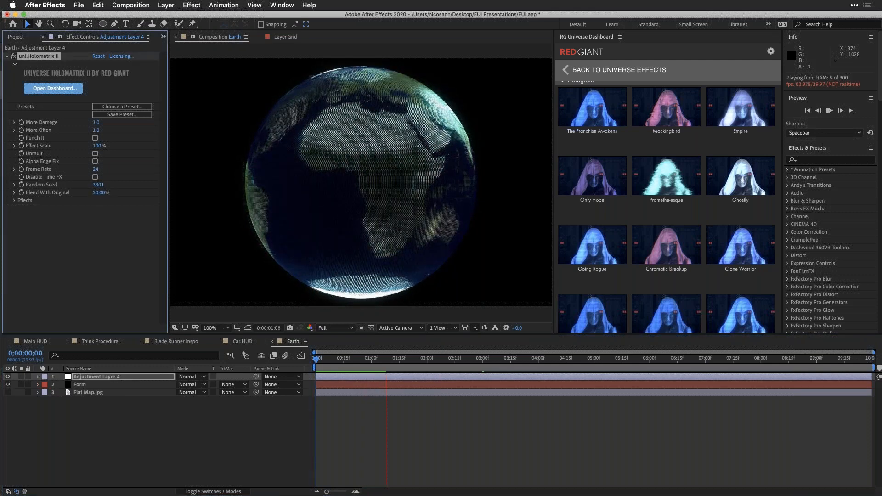
mouse_move(98, 192)
left_mouse_down()
mouse_move(138, 192)
mouse_move(62, 192)
mouse_move(104, 193)
left_mouse_up()
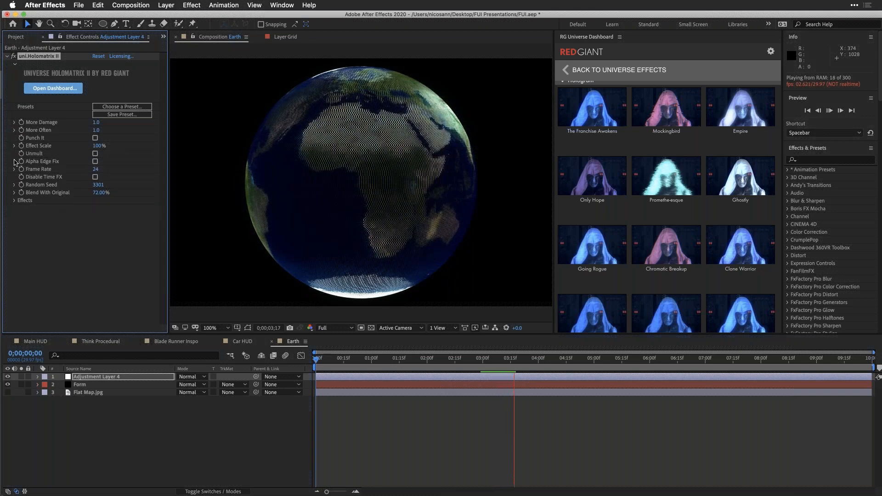
Expand Holomatrix II's Effects settings and set Blend With Original to 26%
left_click(13, 200)
scroll(54, 180, "down", 5)
scroll(53, 181, "up", 3)
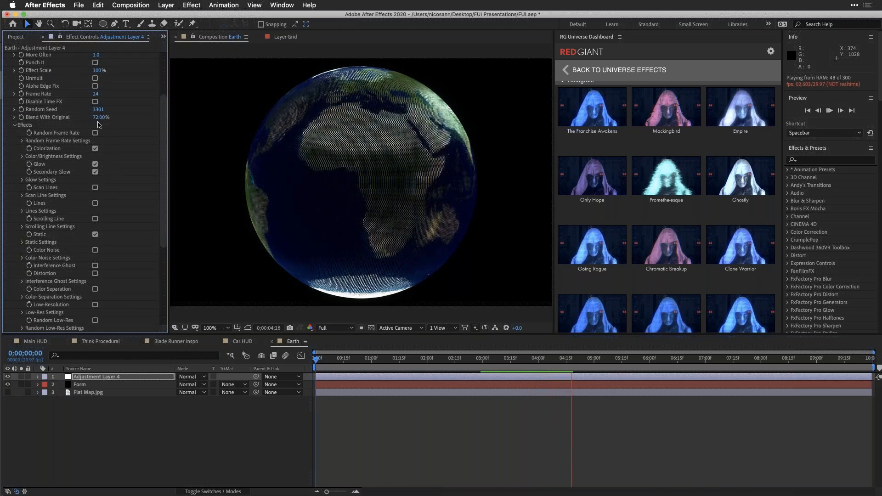
left_click_drag(95, 117, 73, 119)
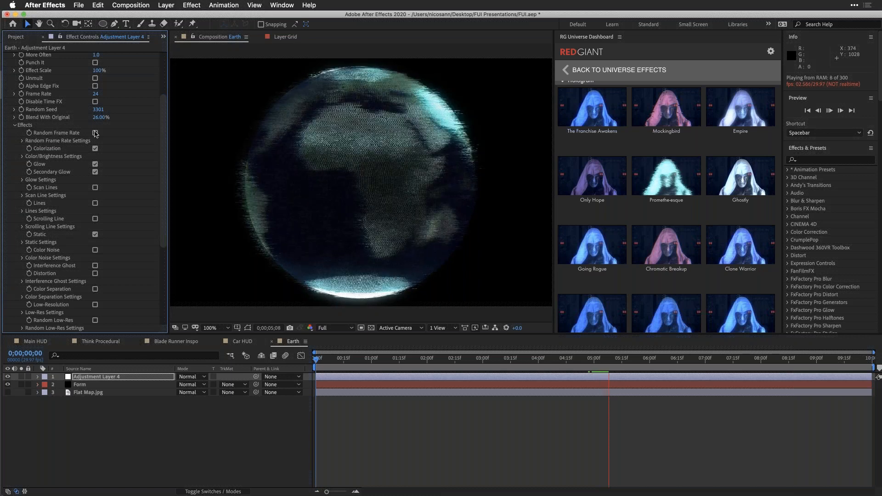
Turn Holomatrix II's Glow and Secondary Glow off and on again to compare the globe's look
left_click(94, 165)
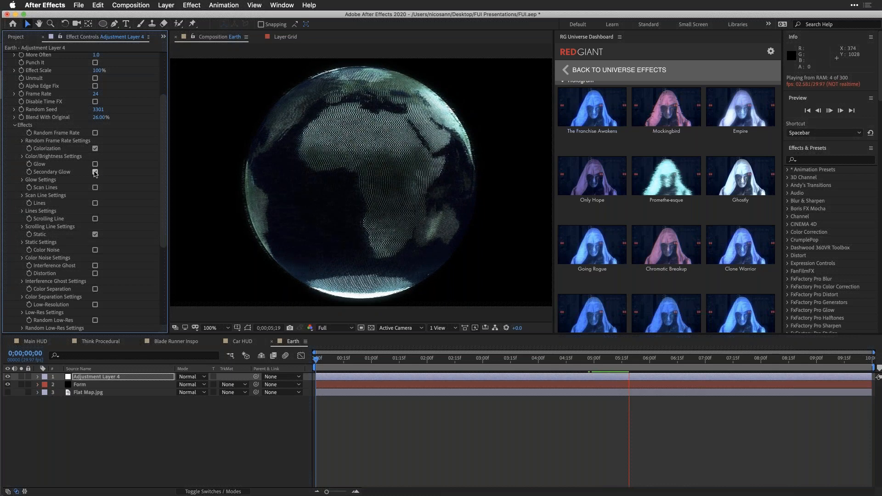
left_click(95, 173)
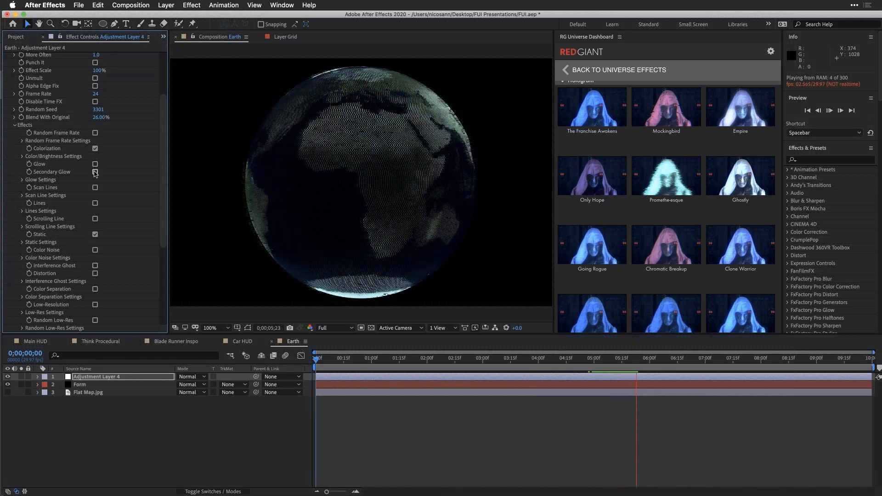
left_click(95, 164)
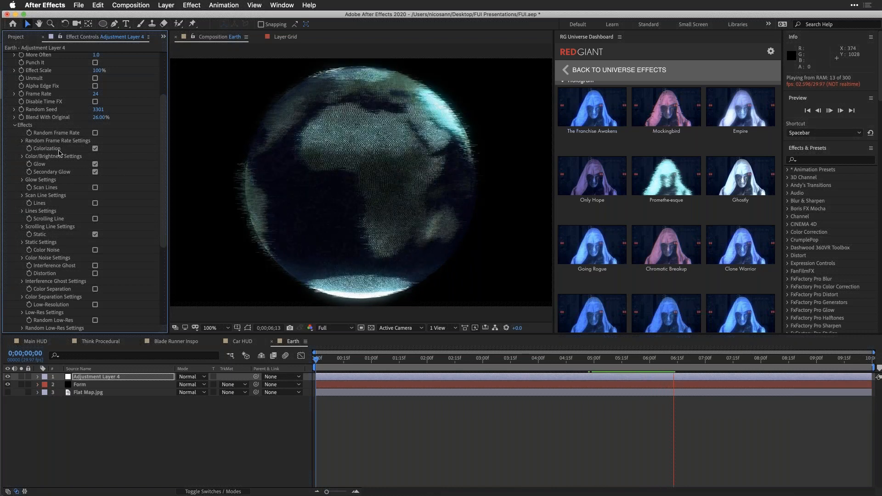
Set Holomatrix II's Colorize % to 74%, and collapse the Effects settings after reviewing the remaining options
left_click(22, 156)
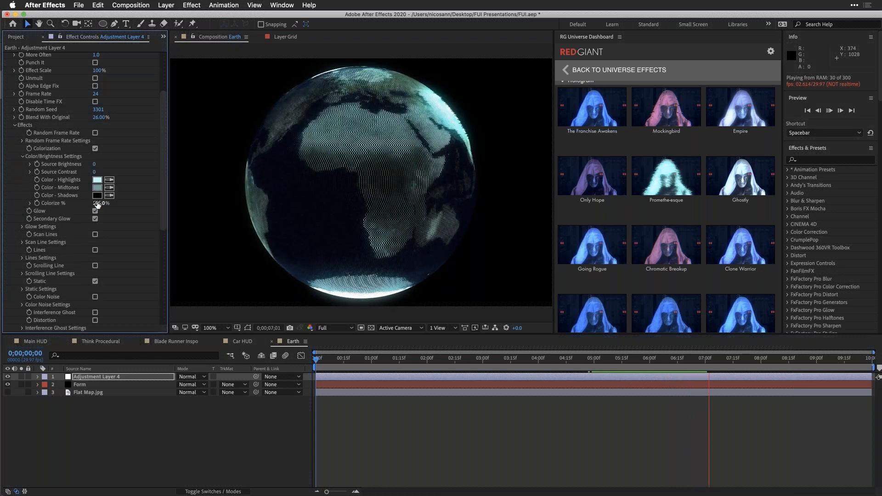
left_click_drag(94, 202, 82, 202)
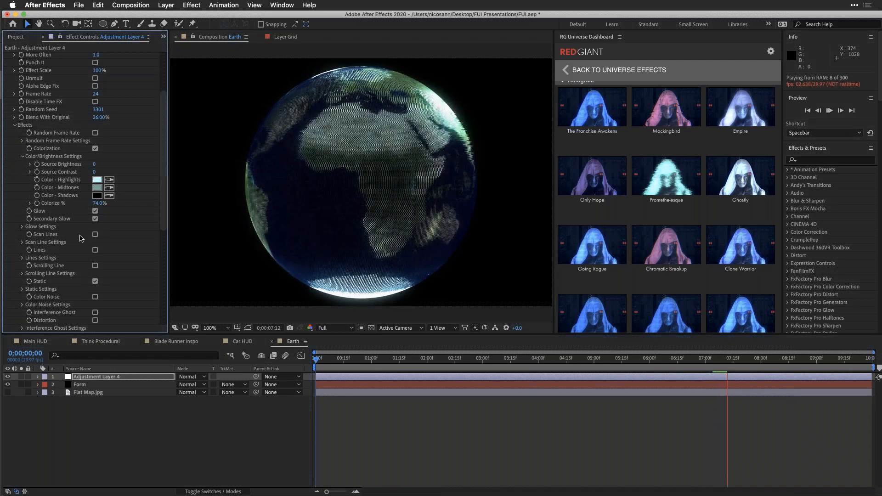
scroll(72, 236, "down", 8)
scroll(73, 237, "down", 1)
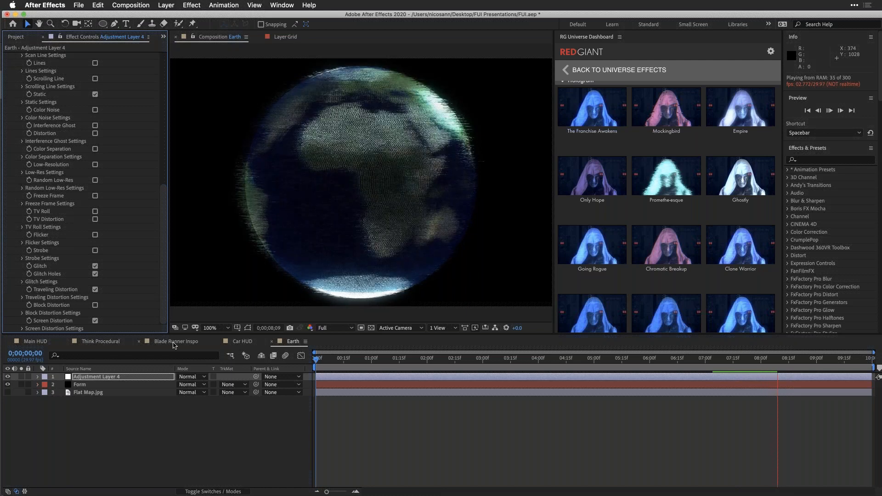
left_click_drag(163, 243, 171, 63)
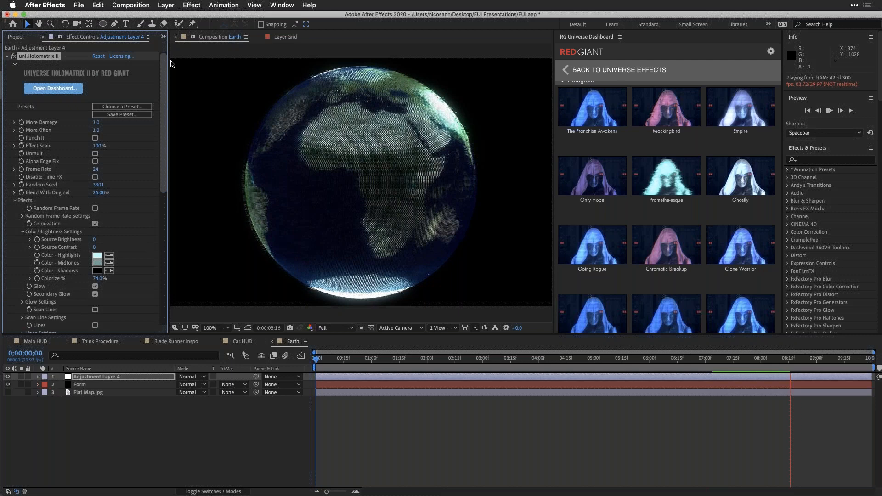
left_click(13, 200)
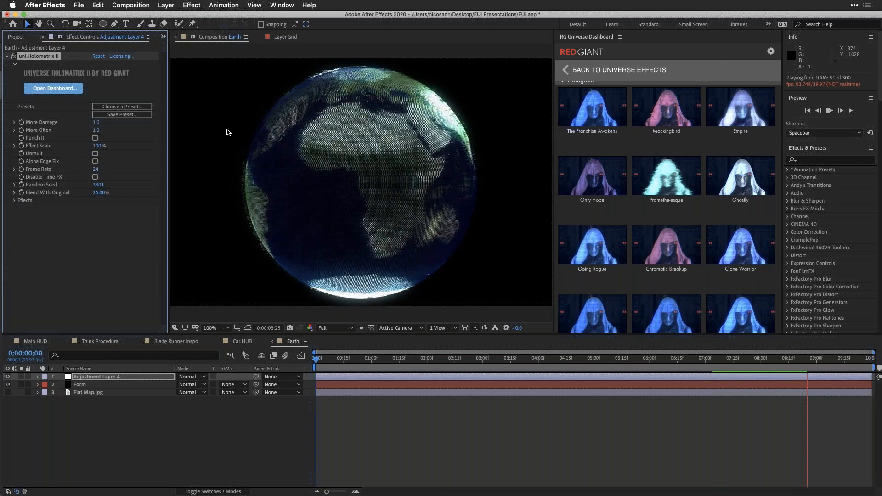
Open the Think Procedural composition
left_click(102, 341)
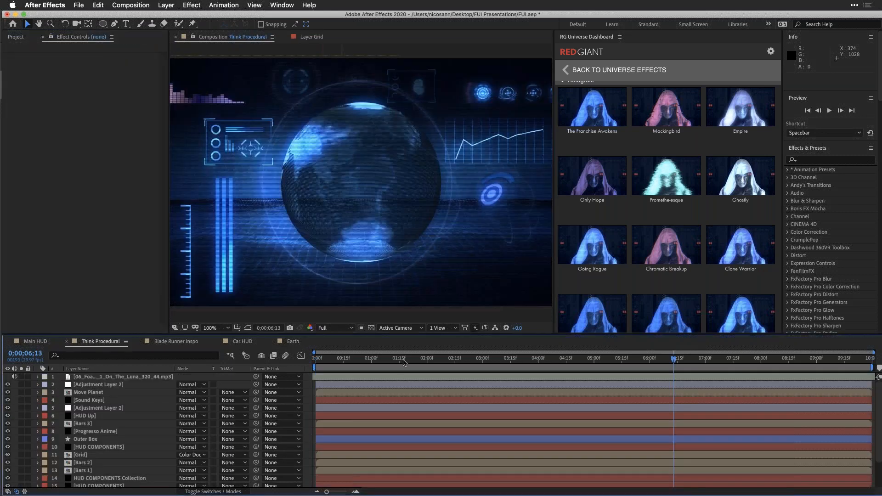
Show the Think Procedural composition at 0;00;02;26 and widen its viewer to reveal more of the HUD
left_click(474, 363)
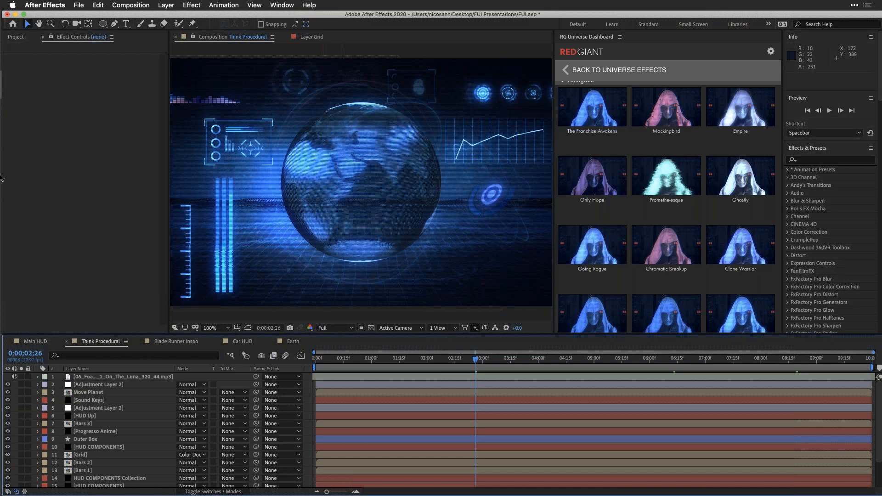
mouse_move(1, 177)
left_click_drag(556, 213, 619, 213)
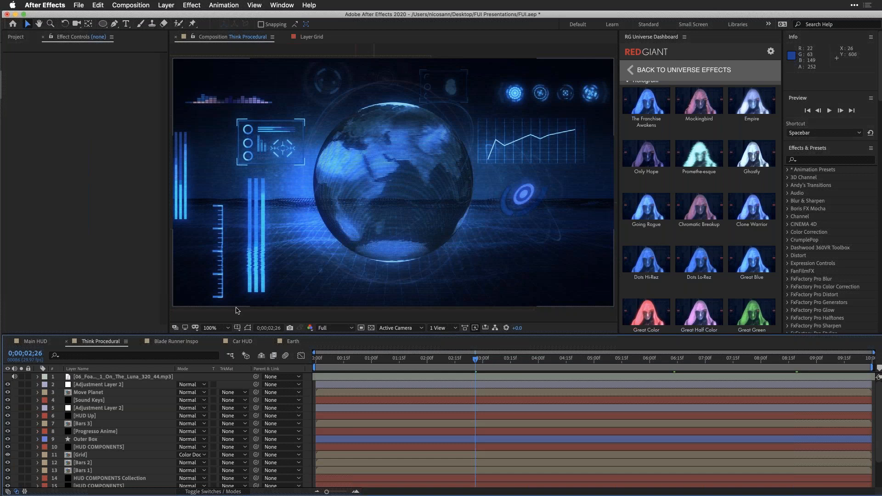
Open the Earth composition, go to 0;00;06;02, and set Holomatrix II's Blend With Original to 13%
left_click(293, 342)
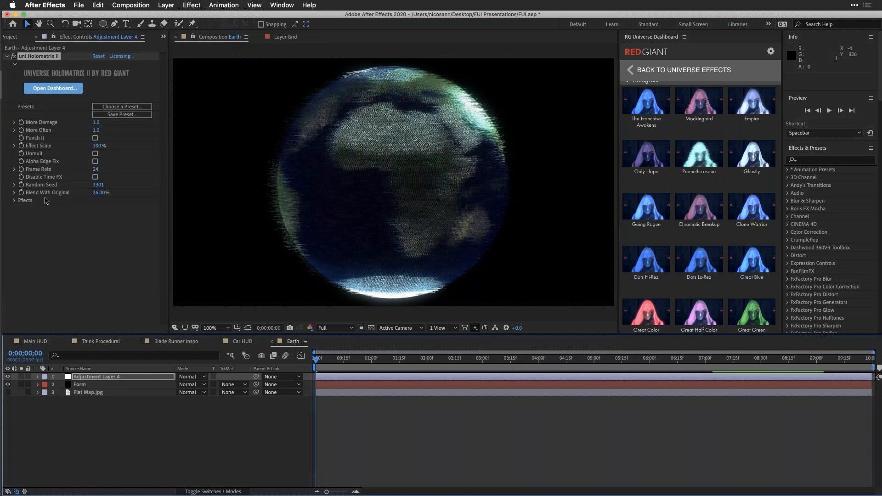
mouse_move(99, 194)
left_mouse_down()
mouse_move(118, 193)
mouse_move(95, 197)
left_mouse_up()
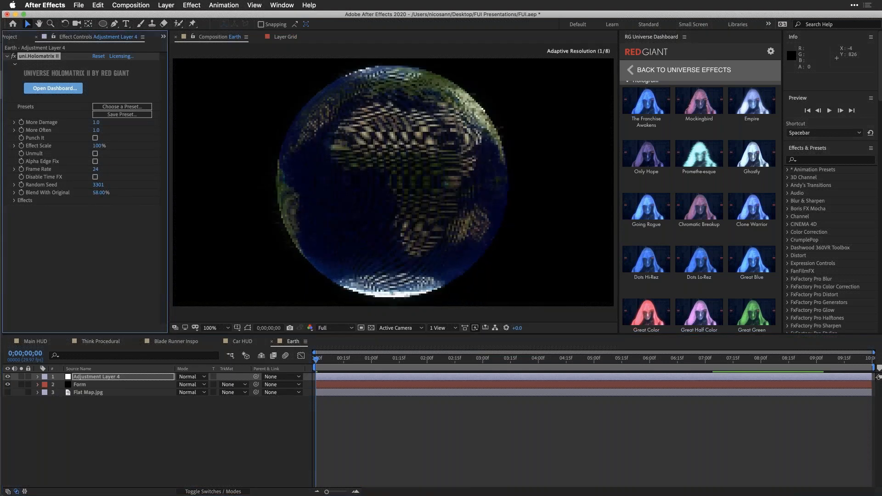
left_click(481, 360)
left_click(584, 360)
left_click(653, 360)
left_click(114, 195)
left_click_drag(113, 194, 83, 194)
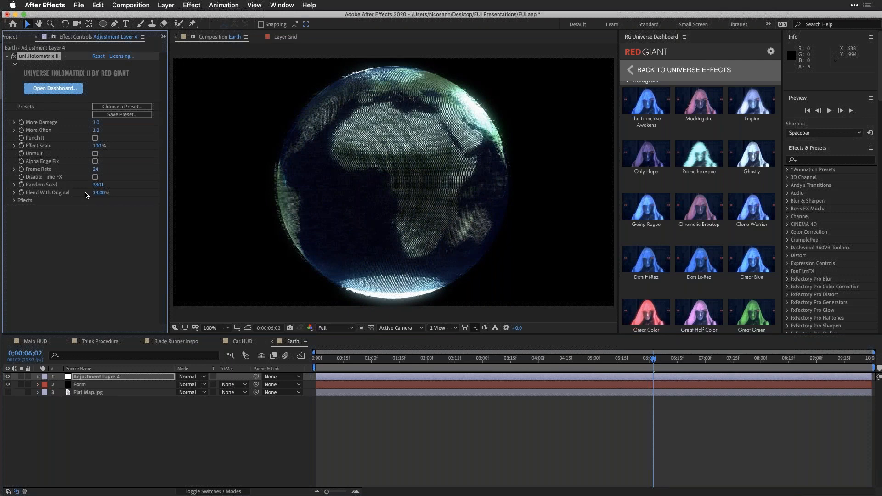
mouse_move(1, 317)
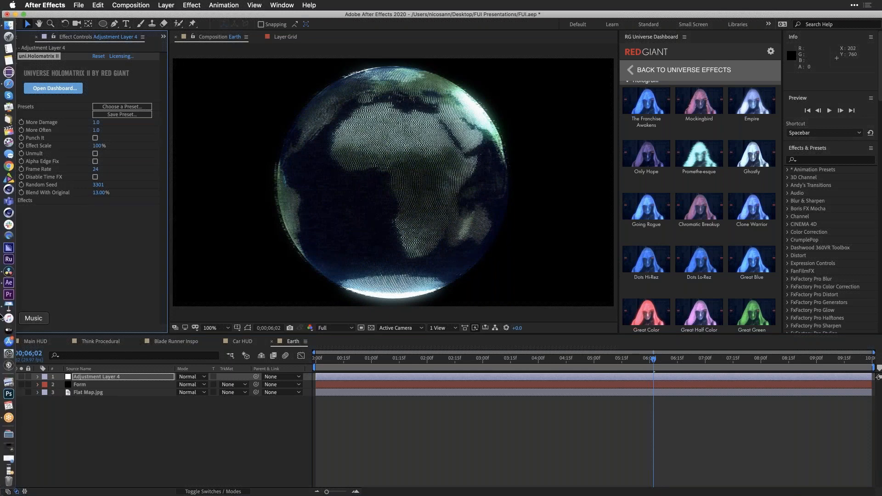
left_click(8, 418)
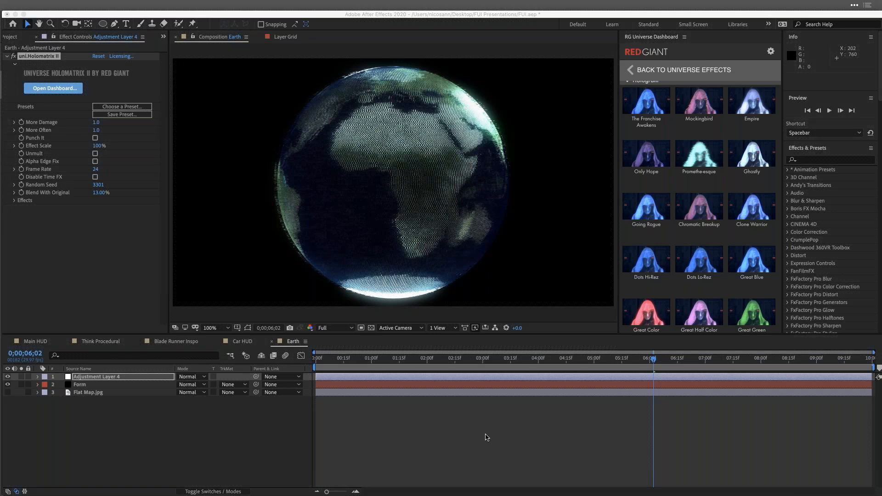
Expand Holomatrix II's Effects settings and examine the whole parameter list with Effect Controls enlarged to full screen
left_click(12, 202)
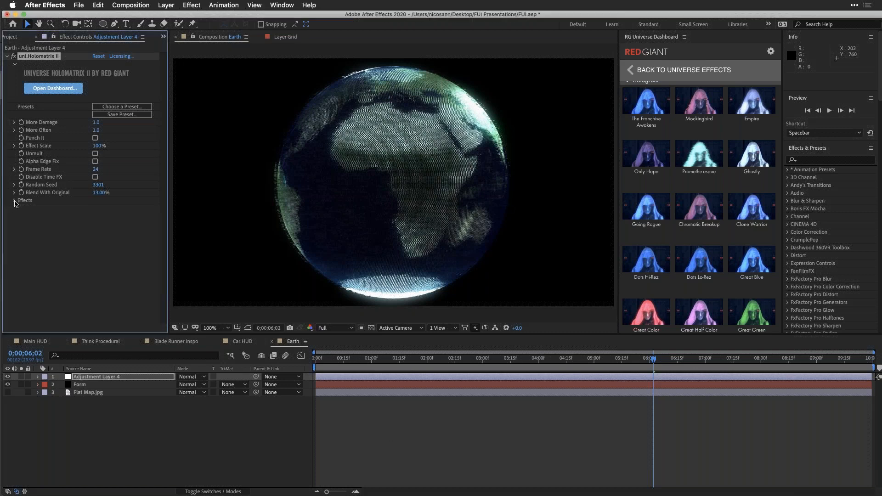
left_click(13, 200)
scroll(49, 213, "down", 2)
scroll(50, 214, "down", 1)
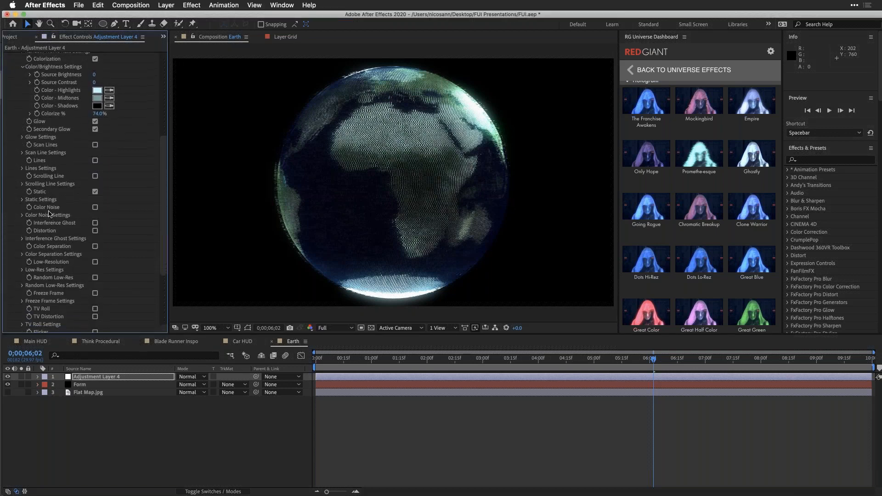
key("grave")
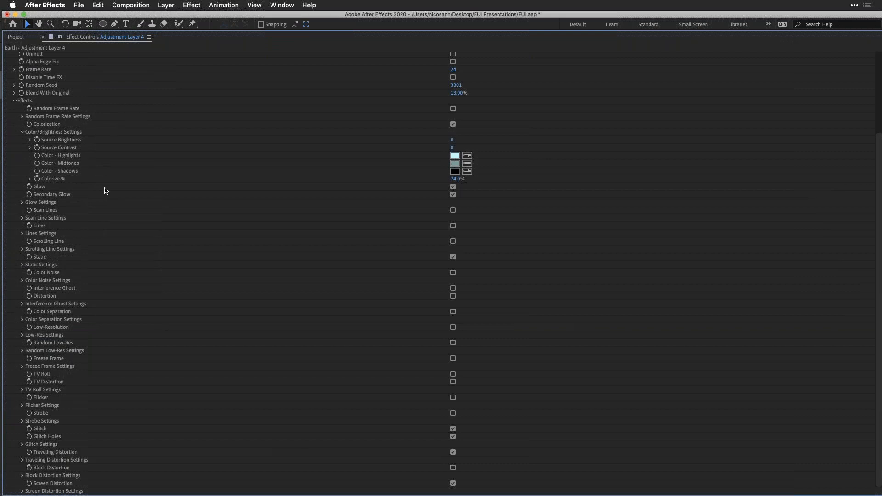
scroll(106, 191, "up", 5)
scroll(106, 191, "down", 5)
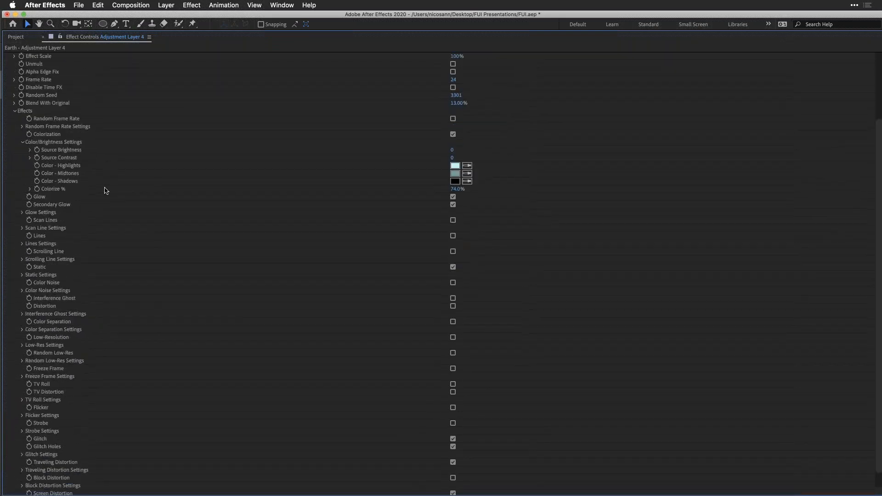
scroll(106, 190, "up", 5)
scroll(106, 191, "down", 5)
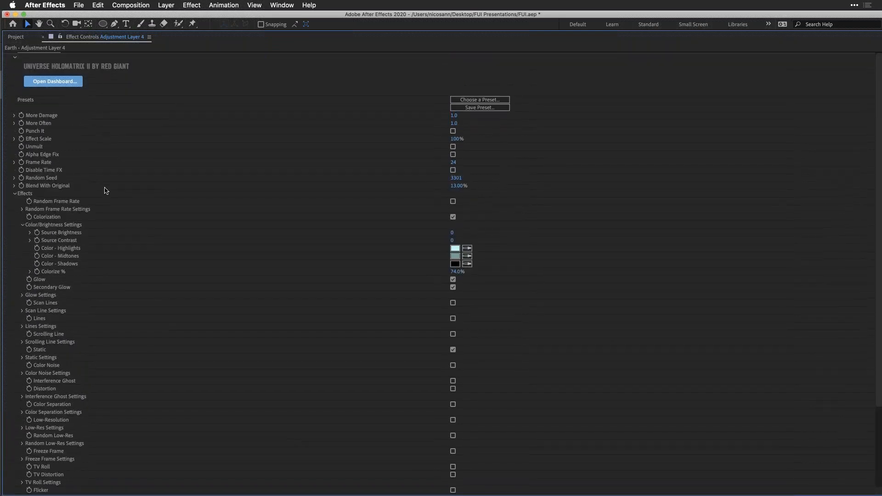
Turn off Holomatrix II's Secondary Glow, restore the normal layout, and settle Blend With Original at 13% after trying 26%
left_click(453, 194)
key("grave")
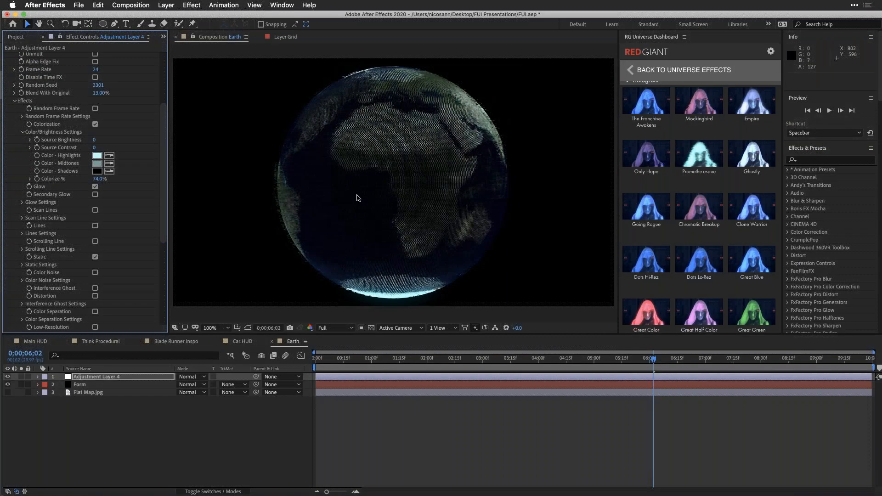
left_click_drag(95, 94, 109, 114)
scroll(71, 113, "up", 2)
scroll(67, 127, "up", 5)
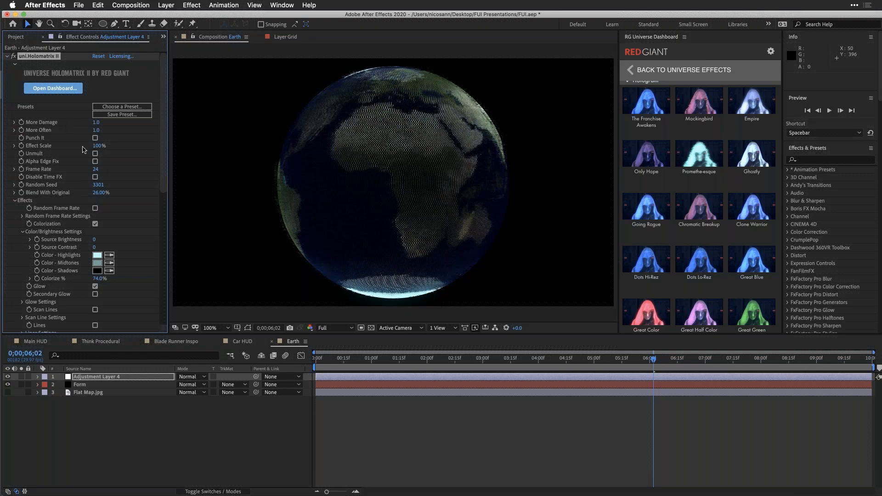
left_click_drag(96, 193, 90, 192)
Save the current Holomatrix II settings as a preset named "Prom Tweak"
left_click(128, 119)
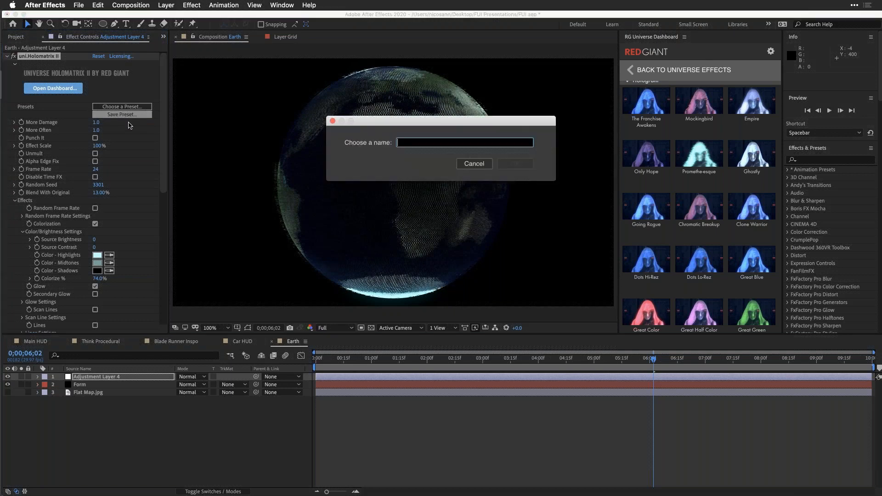
left_click_drag(388, 117, 371, 101)
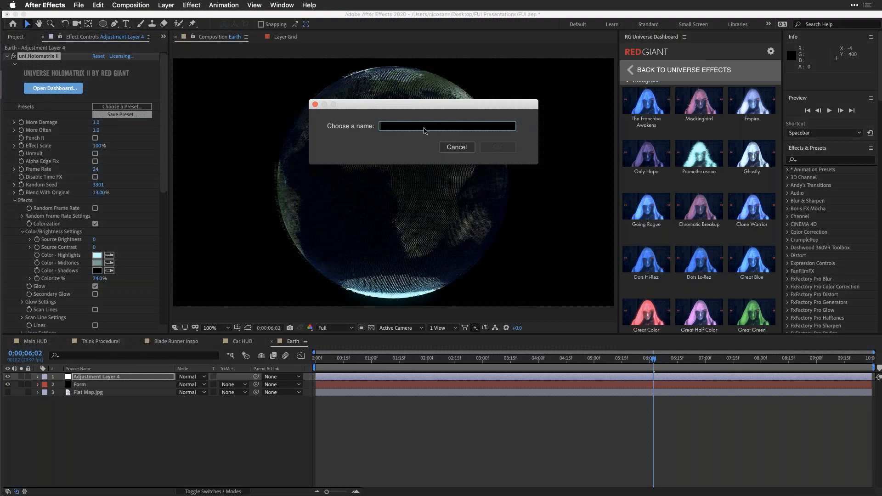
type("Prom Tweak")
left_click(504, 149)
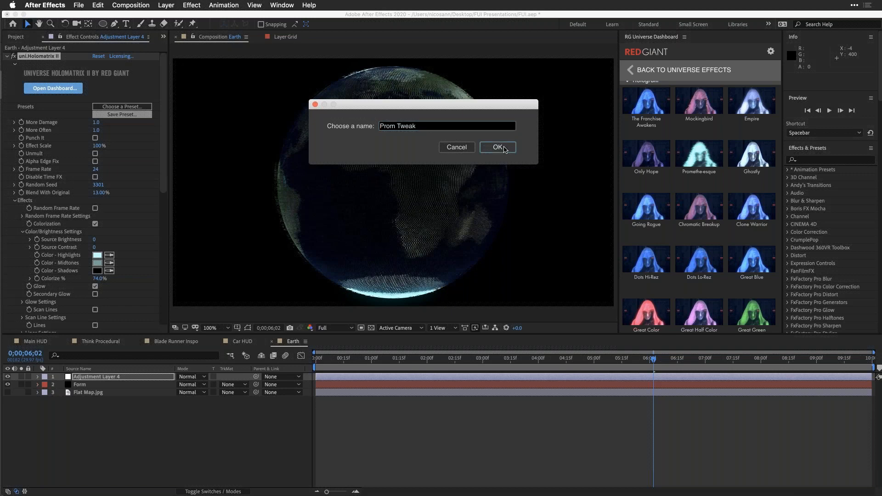
Find the Prom Tweak preset among the Custom presets in the Universe Dashboard and mark it as a favorite
scroll(642, 213, "down", 2)
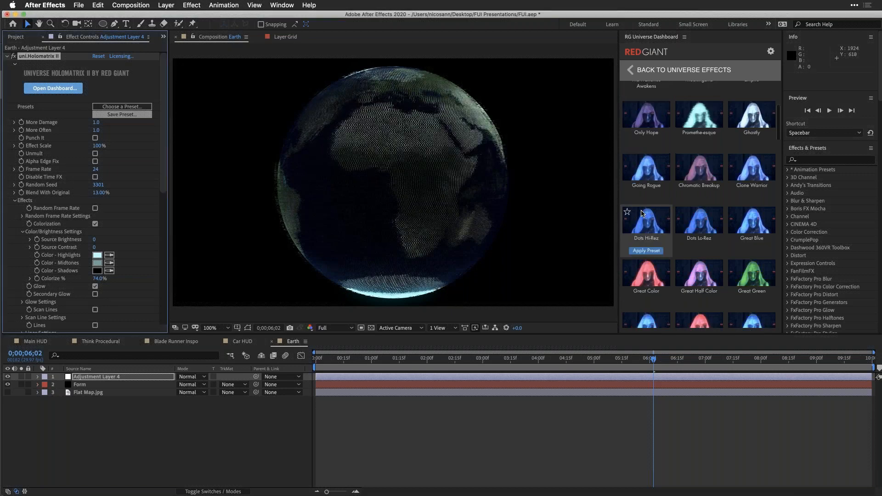
scroll(642, 212, "down", 15)
scroll(642, 212, "down", 7)
scroll(641, 169, "up", 15)
scroll(641, 170, "up", 5)
scroll(642, 169, "down", 6)
scroll(642, 170, "down", 15)
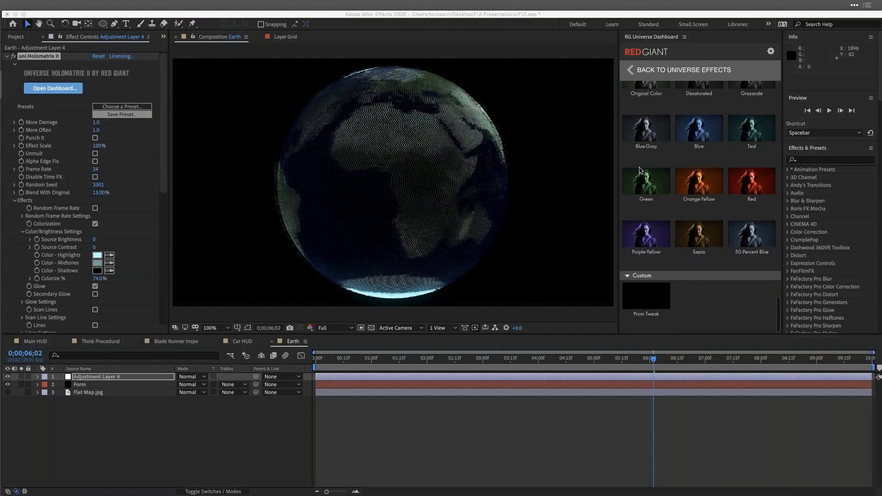
left_click(660, 307)
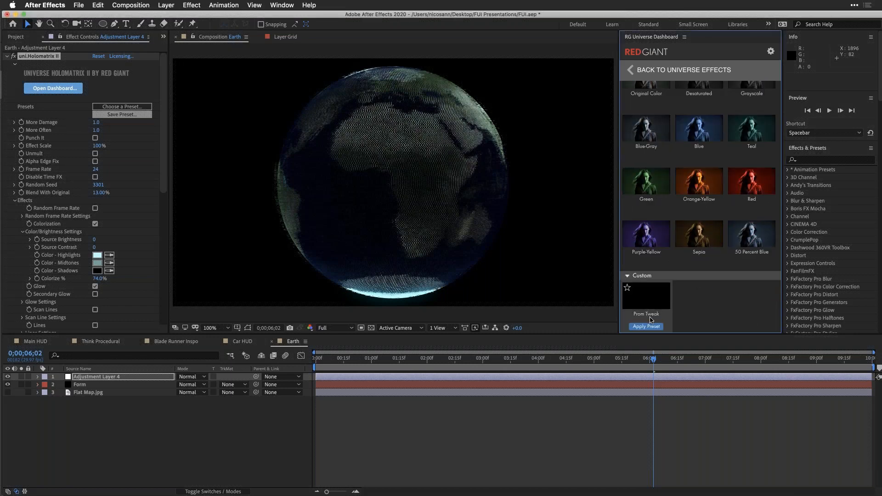
left_click(627, 288)
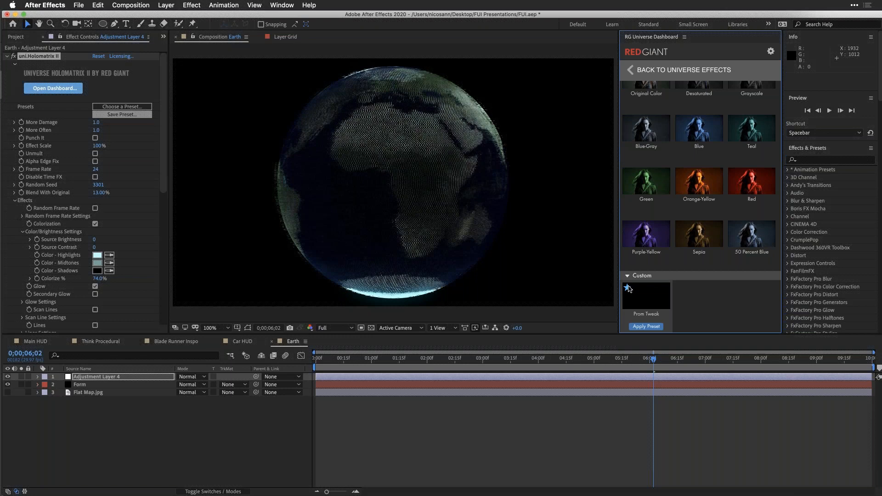
Go back to the Universe effects list, show the Favorites, and widen the dashboard
left_click(631, 71)
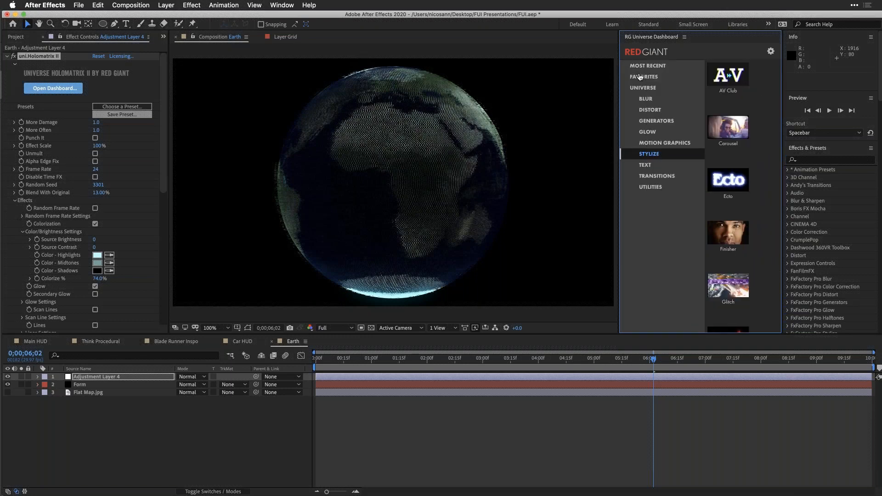
left_click(639, 77)
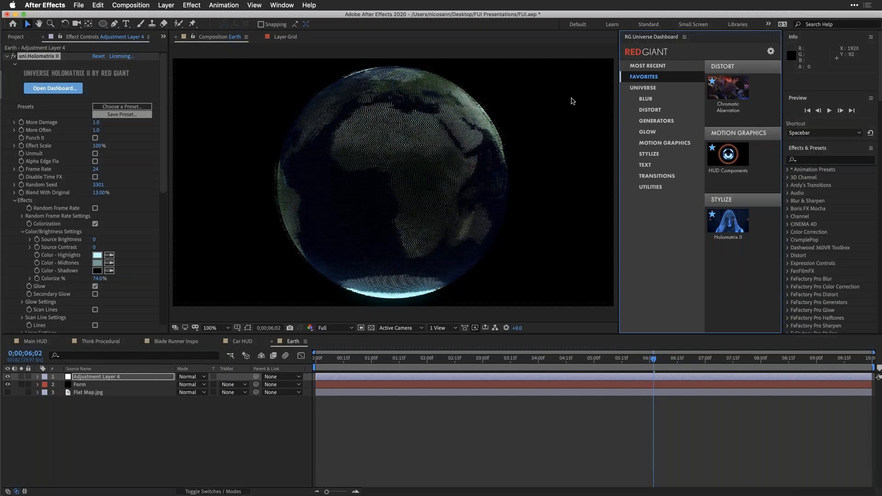
mouse_move(739, 234)
left_click_drag(619, 224, 581, 224)
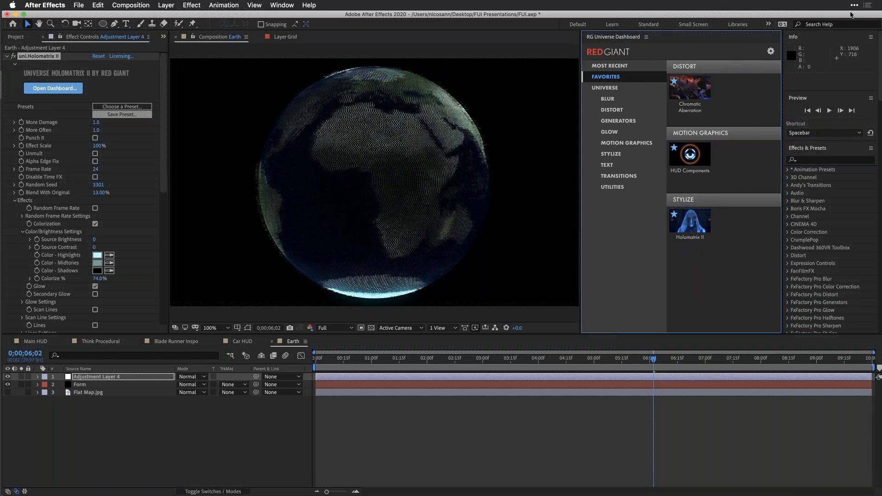
key("super+Tab")
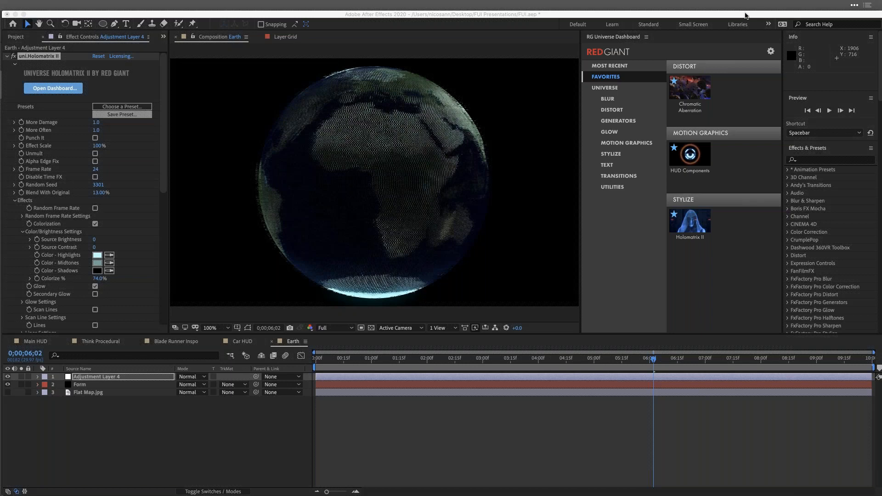
left_click(611, 253)
Open the Think Procedural composition, solo layer 18 "Grid", and select it to show its Trapcode Mir settings
left_click(105, 345)
left_click(105, 343)
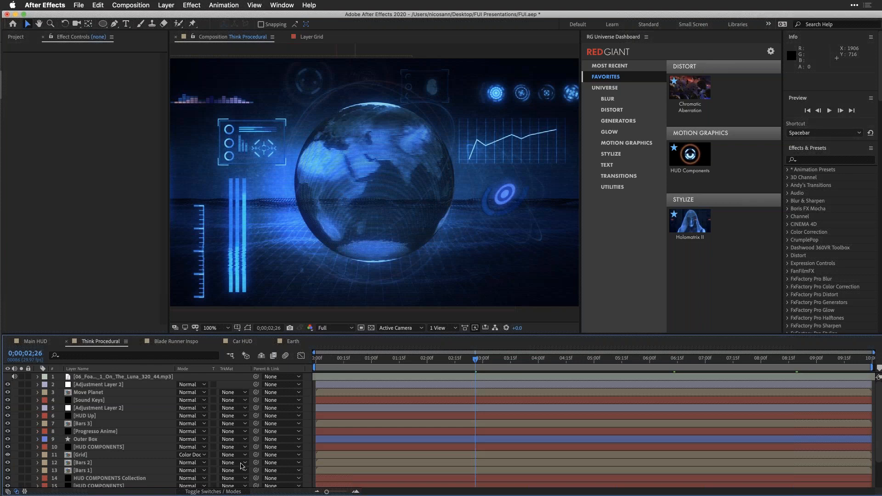
scroll(274, 413, "down", 3)
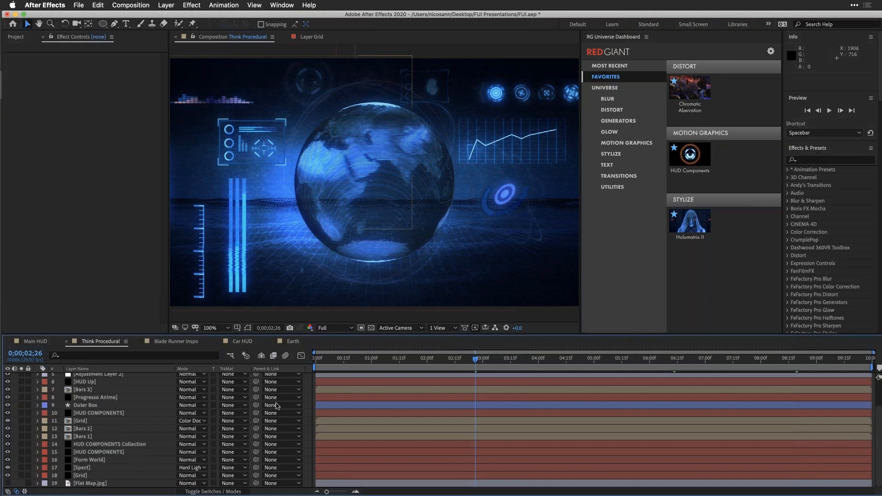
left_click(21, 475)
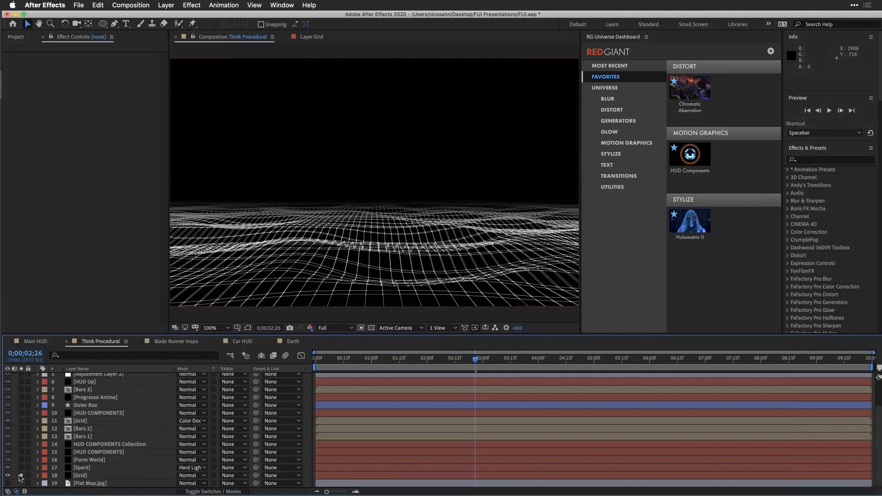
left_click(112, 476)
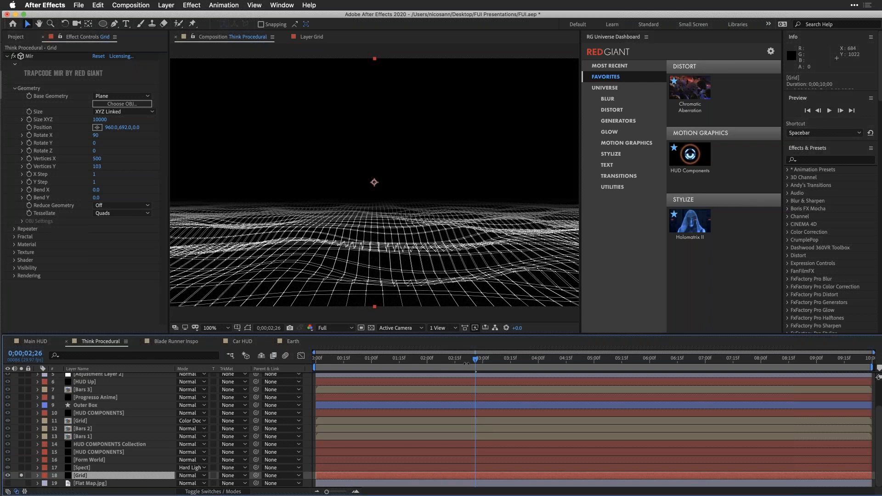
Preview the Grid layer's undulating animation at several times and inspect Mir's Repeater settings
left_click_drag(456, 361, 377, 361)
key("space")
key("space")
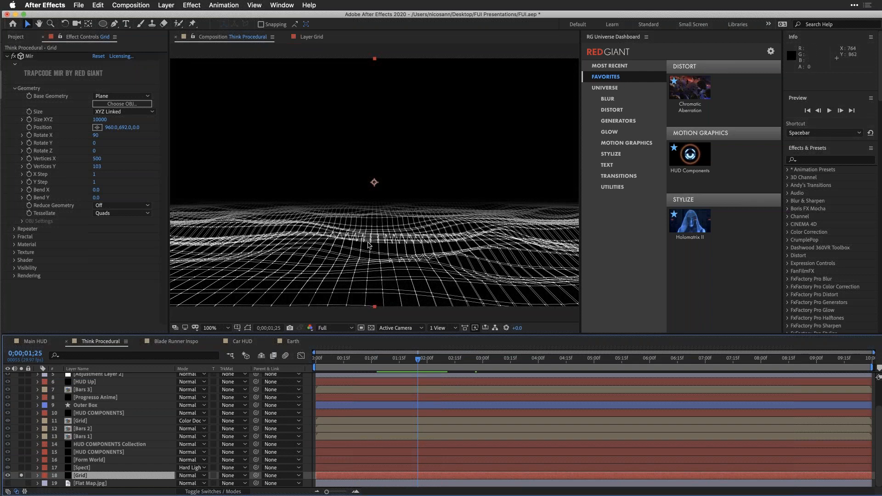
left_click_drag(508, 362, 646, 369)
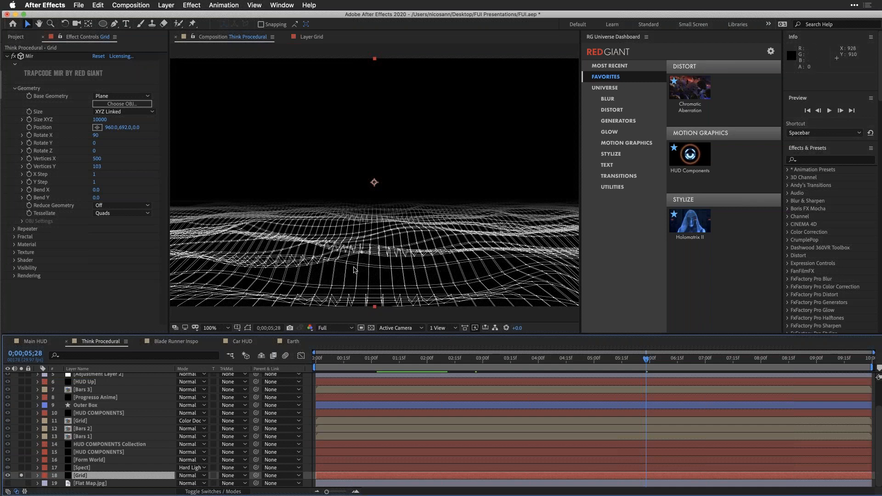
left_click(14, 229)
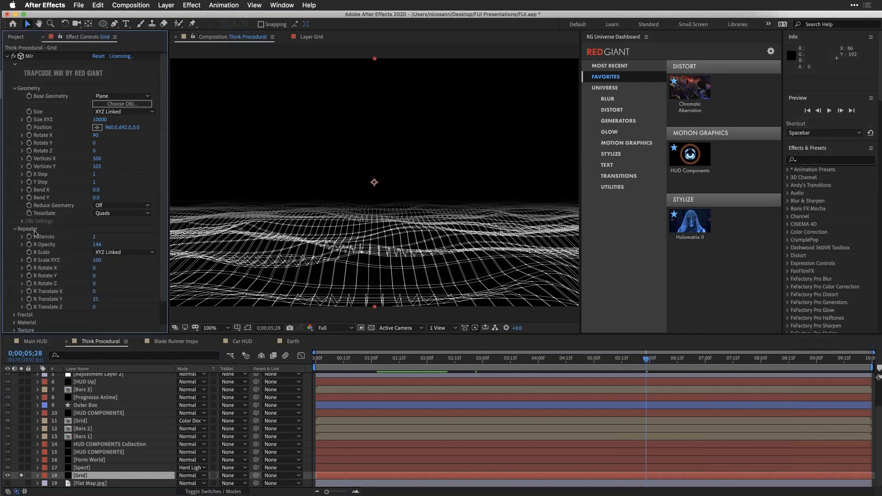
left_click(15, 229)
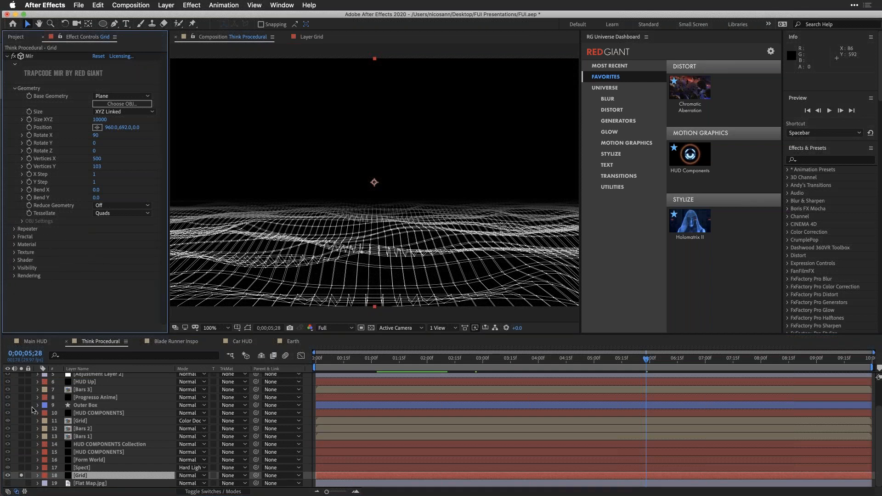
Unsolo the Grid layer to show the full HUD composition, and switch away from After Effects
left_click(20, 476)
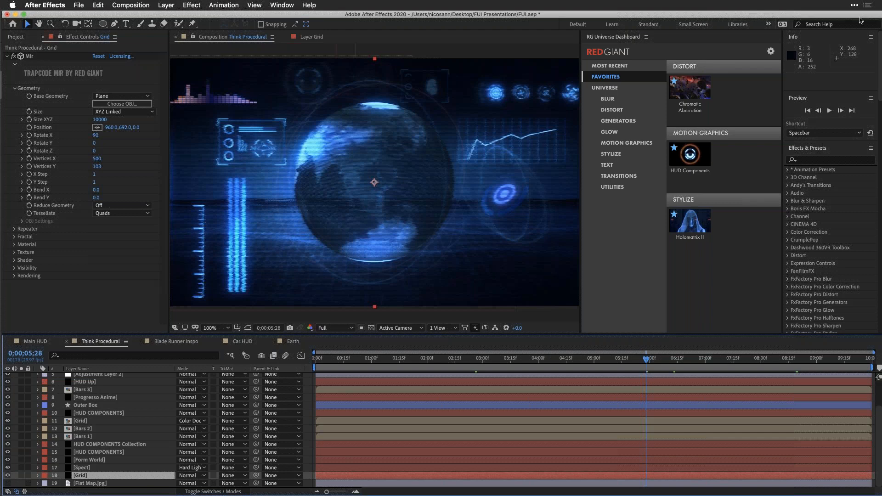
key("super+Tab")
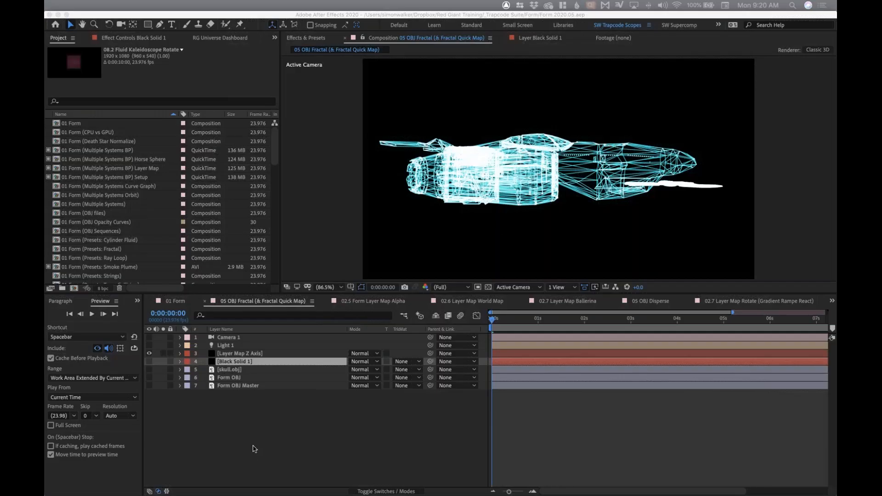
Switch to QuickTime Player and play the Form-Screen-DOF.mov example HUD animation
left_click(255, 447)
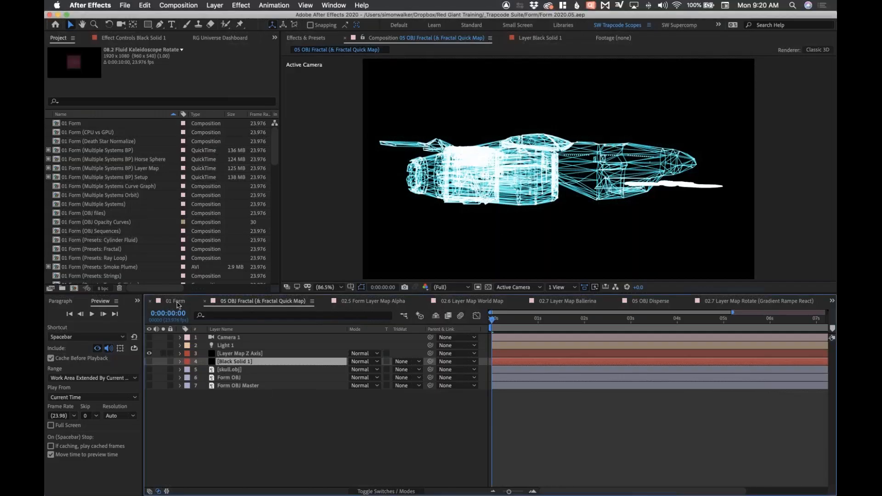
left_click(177, 303)
left_click(243, 304)
key("super+Tab")
key("super+Tab")
key("super+Tab")
key("super+Tab")
key("super+Tab")
key("super+Tab")
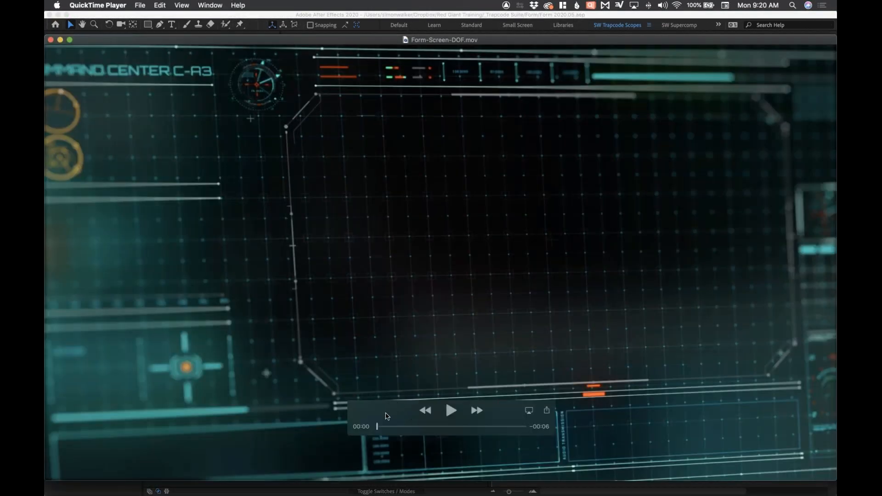
left_click(451, 410)
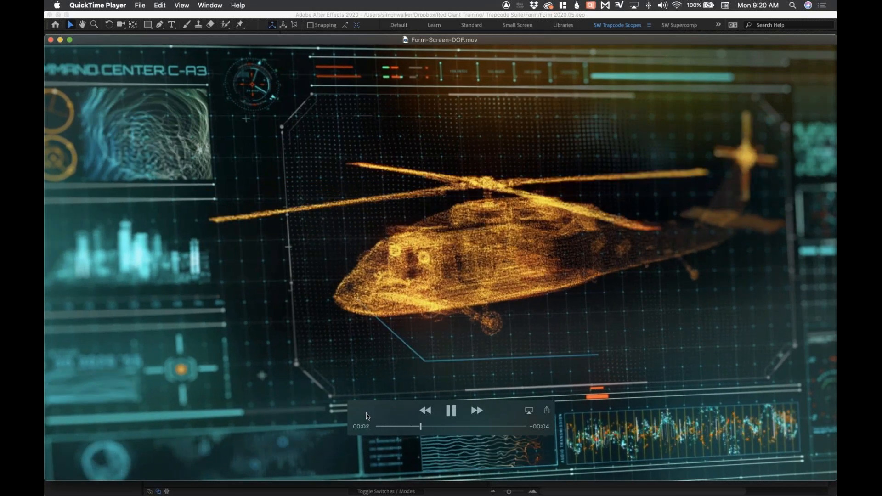
left_click_drag(330, 41, 332, 24)
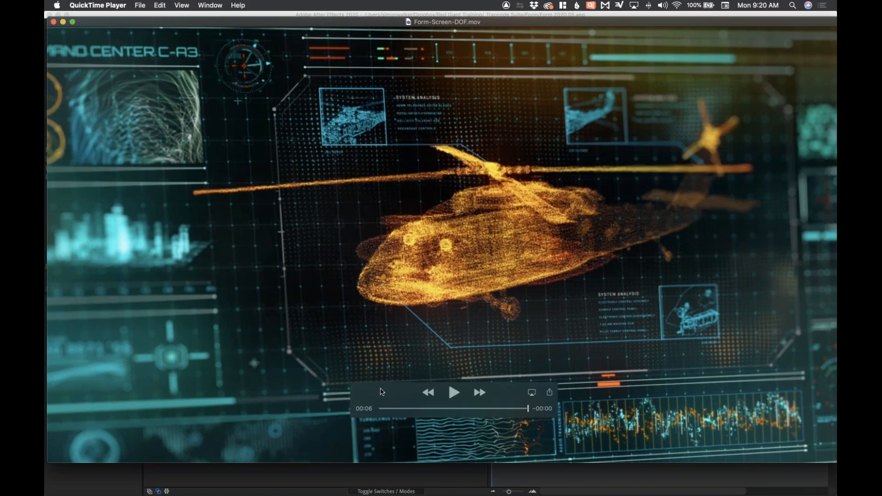
Scrub through the HUD movie to examine how the helicopter particles and surrounding elements animate
left_click_drag(380, 408, 496, 416)
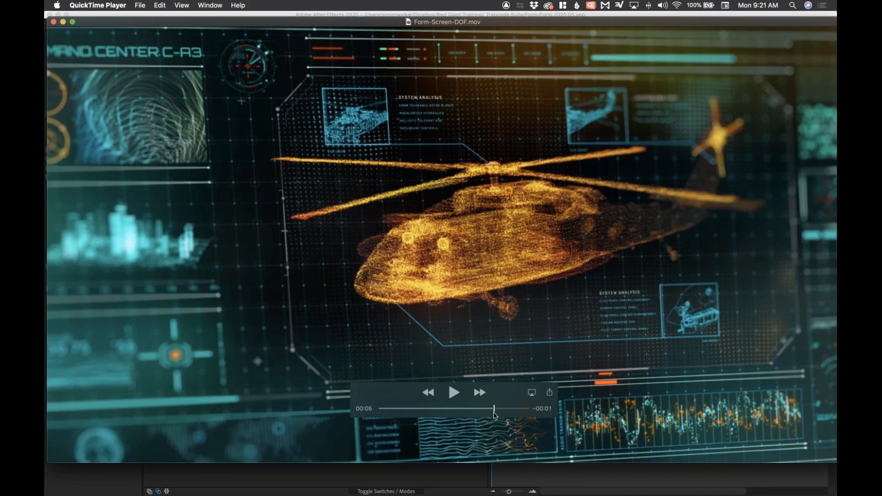
left_click(419, 408)
left_click_drag(425, 410, 484, 410)
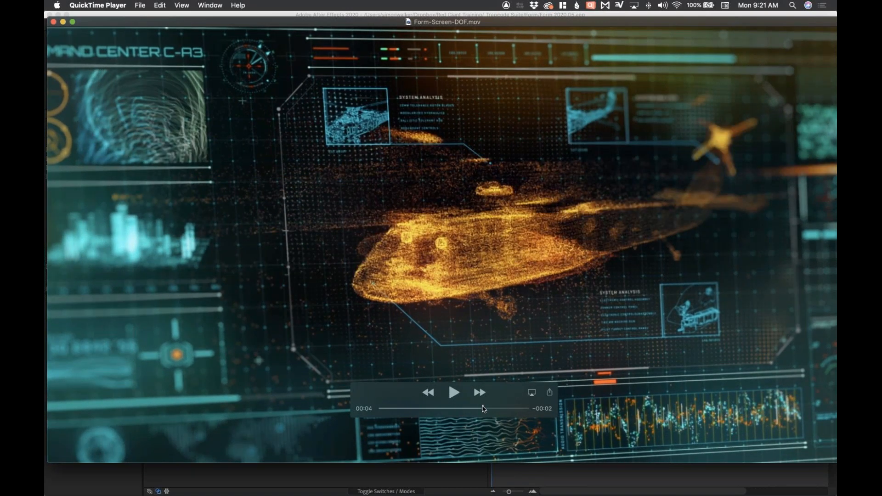
Return to After Effects, open the Form Designer for the Layer Map Z Axis layer, and reset the form to its defaults
key("super+Tab")
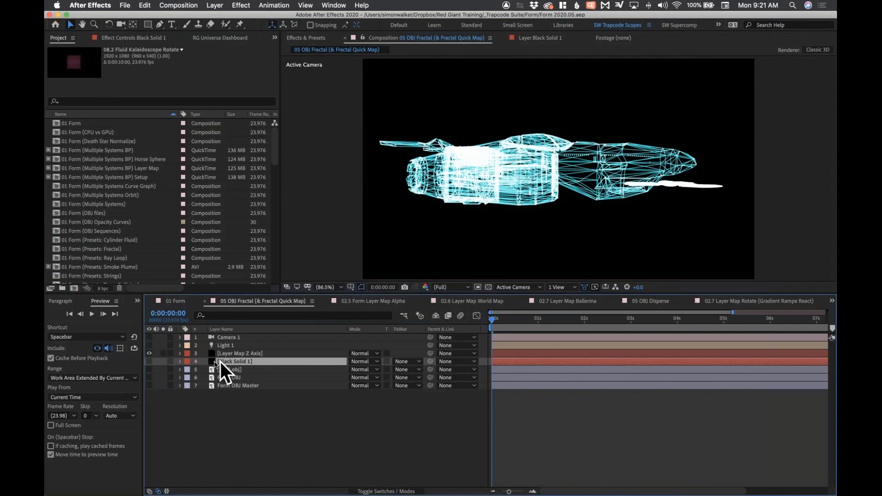
left_click(111, 38)
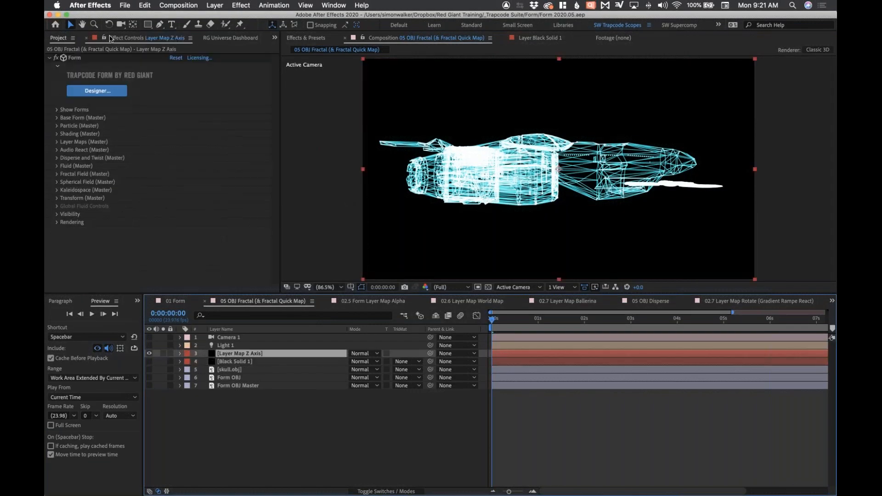
left_click(96, 91)
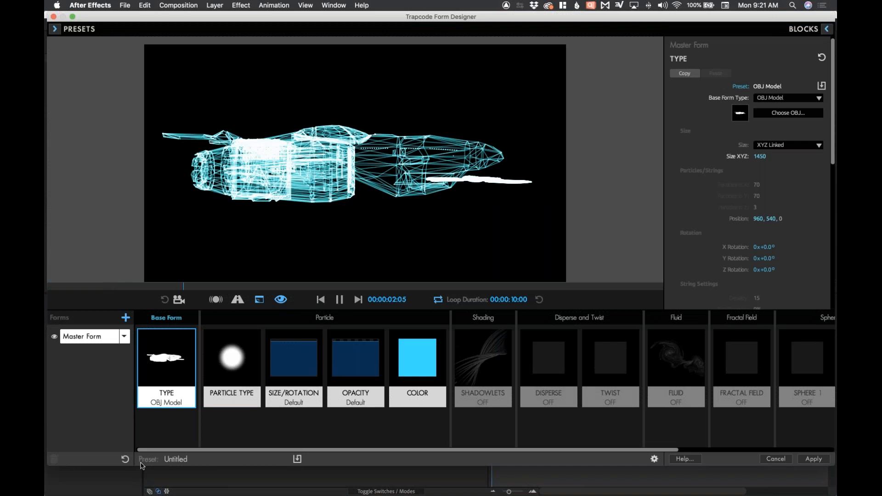
left_click(125, 459)
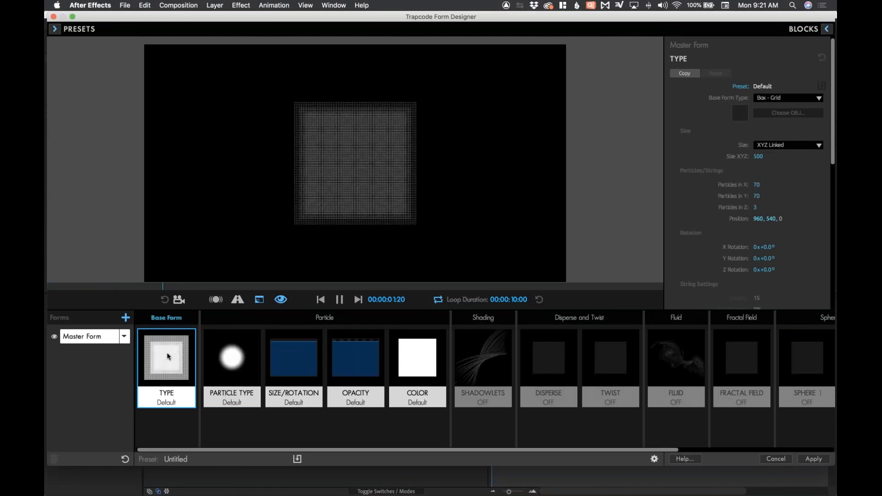
Set the Base Form Type to OBJ Model and load the PL_Spaceship model from the PixelLab Objects
left_click(787, 97)
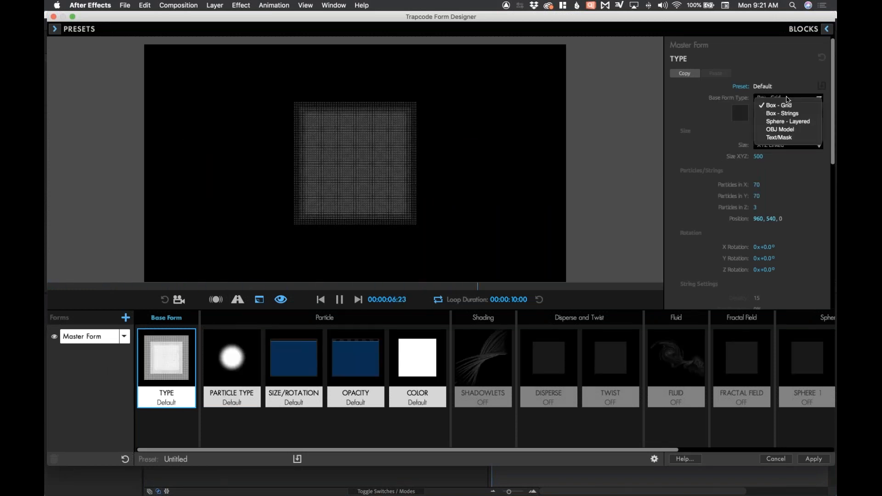
left_click(786, 129)
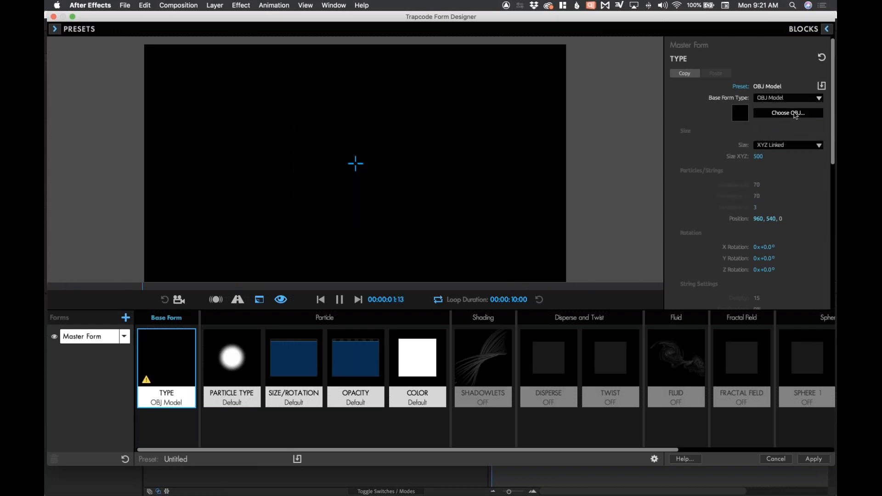
left_click(794, 113)
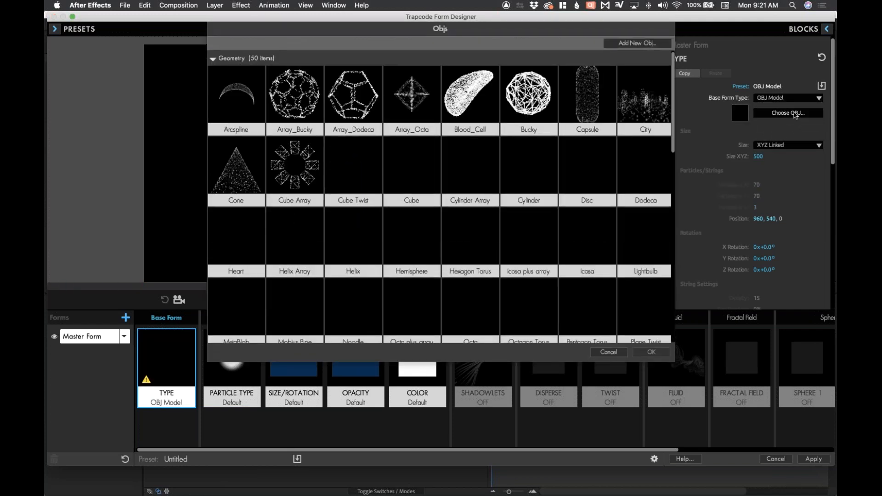
scroll(526, 244, "down", 15)
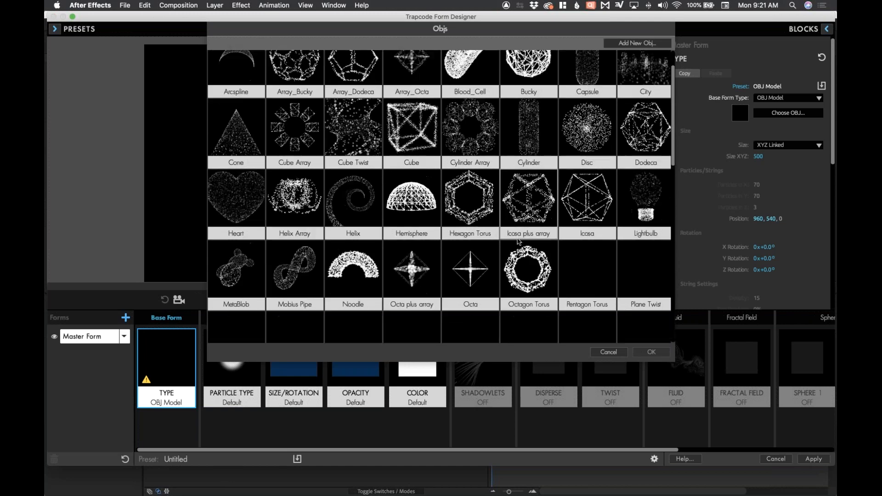
scroll(475, 225, "up", 2)
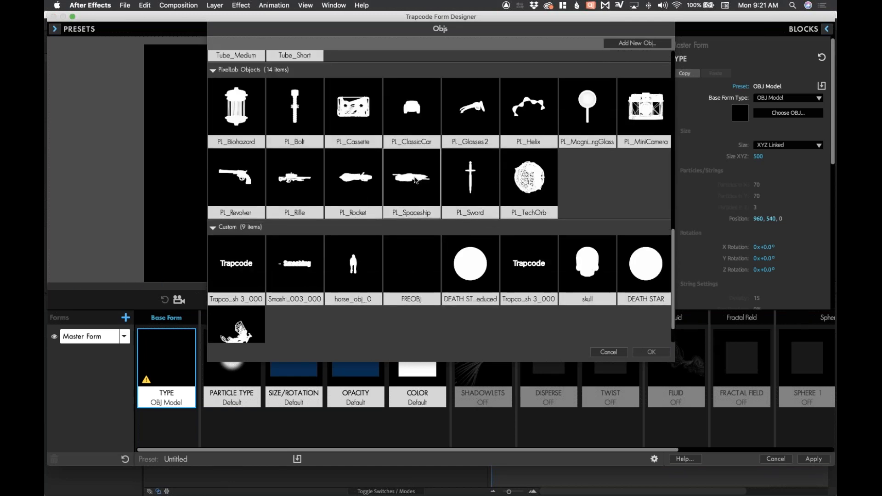
left_click(412, 180)
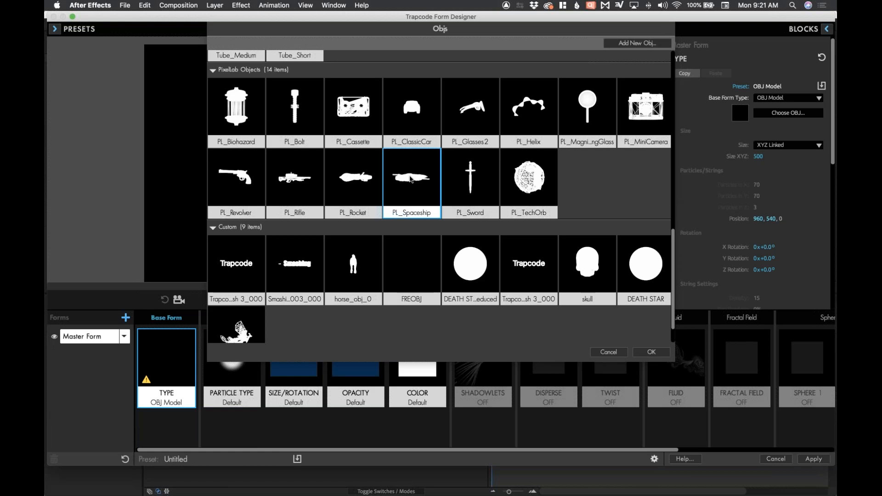
double_click(411, 179)
Change the spaceship particles' solid color from white to cyan
left_click(429, 360)
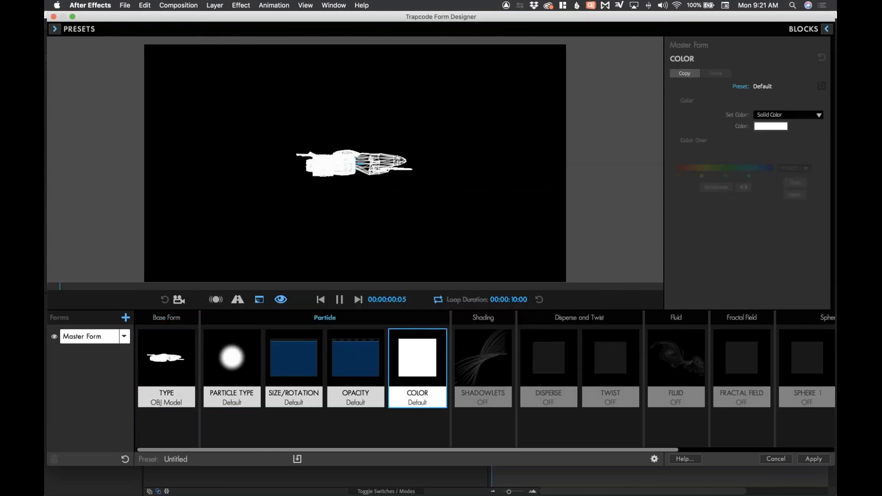
left_click(770, 127)
left_click(581, 152)
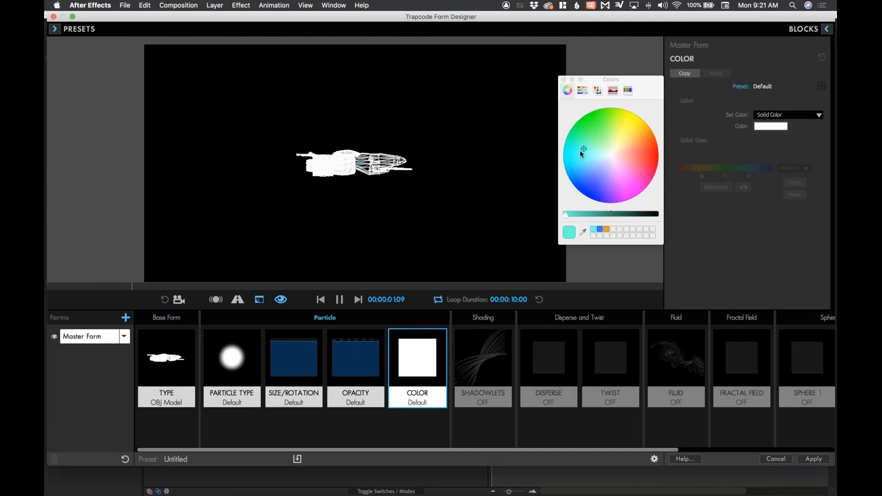
left_click(563, 80)
Change the Master Form's particle blend mode so that overlapping spaceship lines brighten
left_click(146, 381)
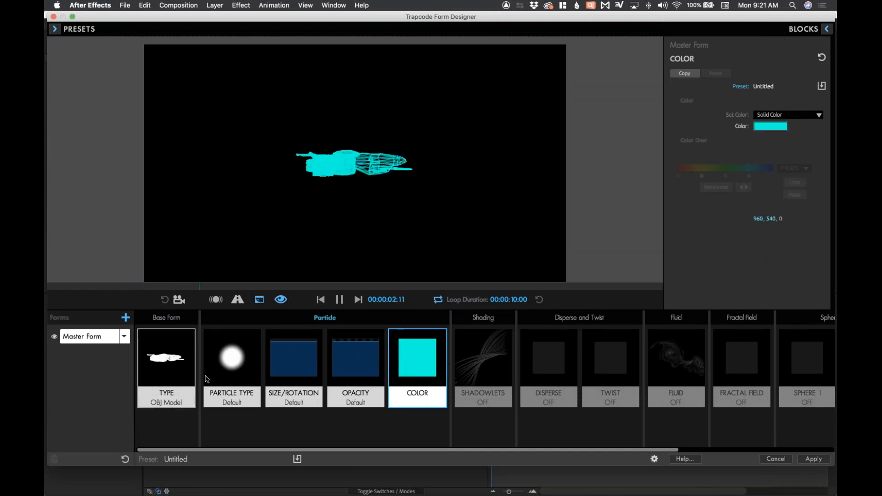
scroll(787, 254, "down", 3)
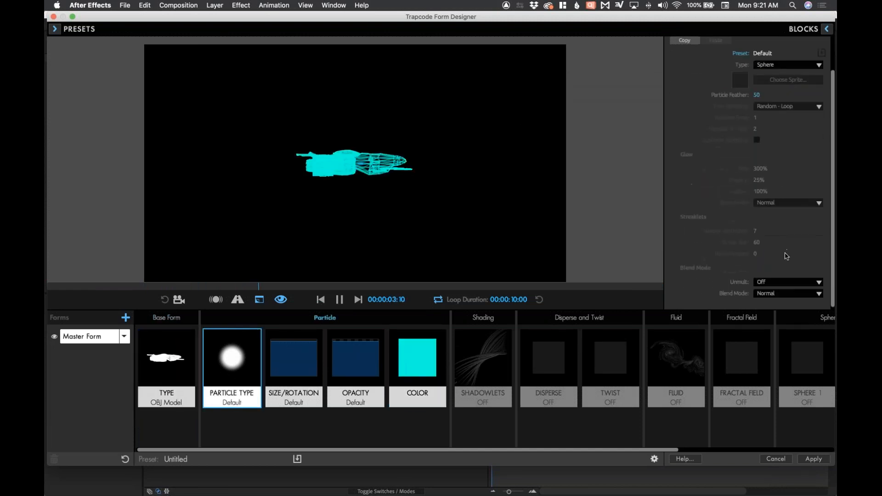
left_click(777, 296)
left_click(775, 309)
Refine the spaceship particles' solid color to a lighter cyan-blue
left_click(431, 374)
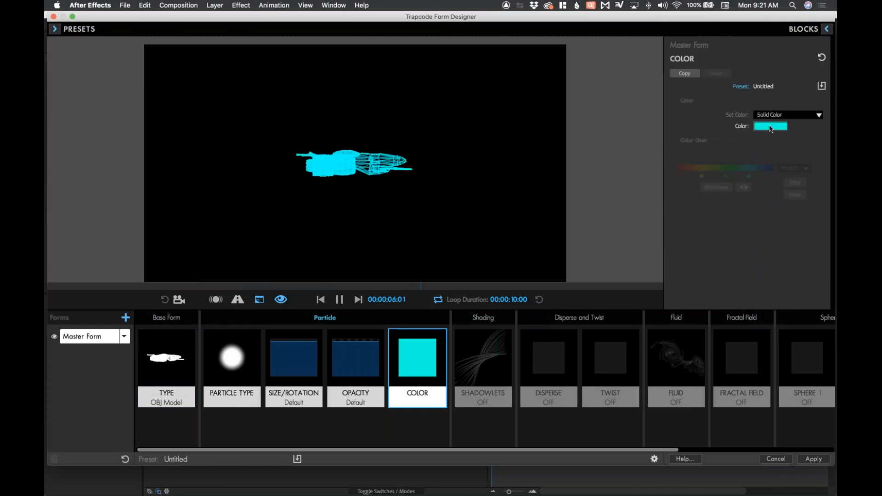
left_click(770, 128)
left_click(595, 154)
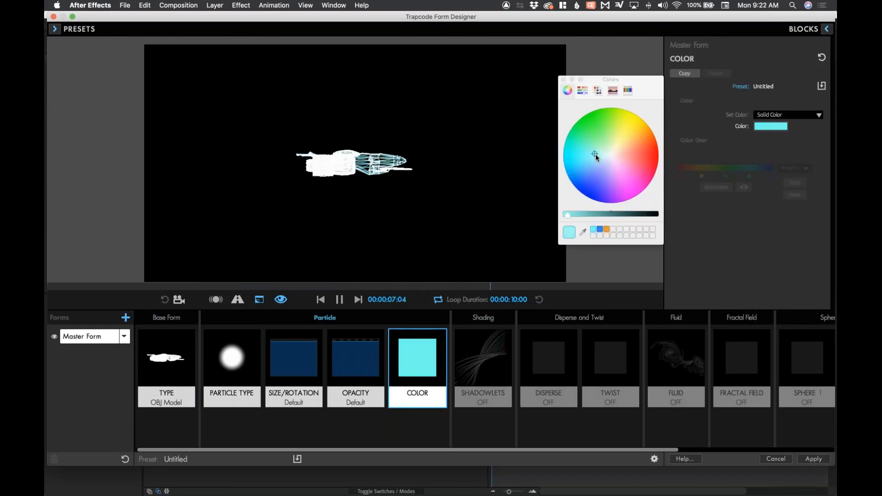
left_click(587, 156)
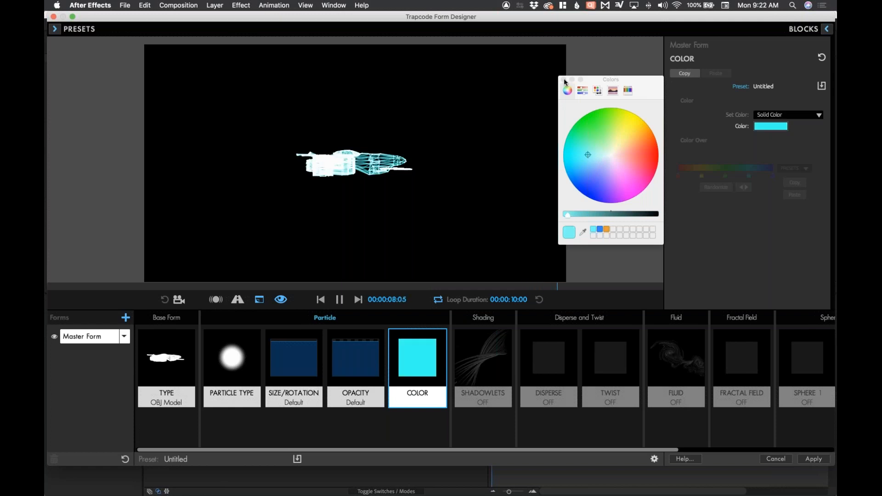
left_click(565, 79)
Enlarge the spaceship by setting the base form's linked Size XYZ to 1900
left_click(166, 367)
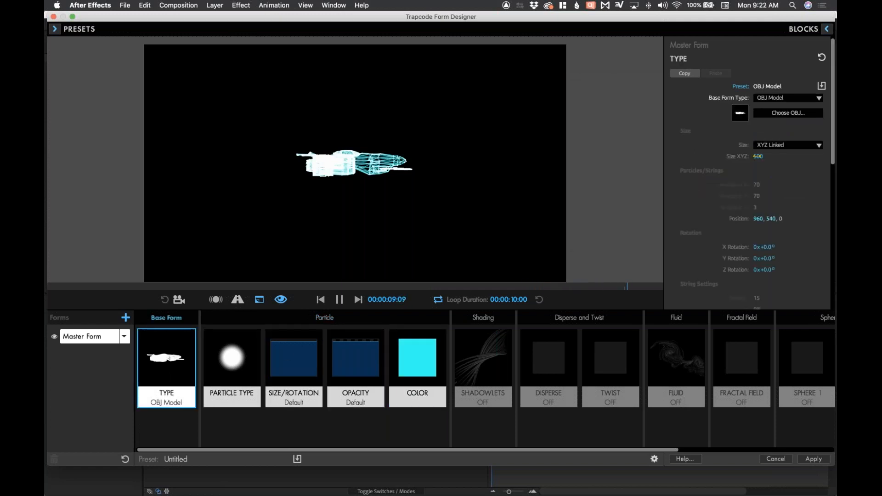
left_click_drag(800, 156, 800, 157)
key("c")
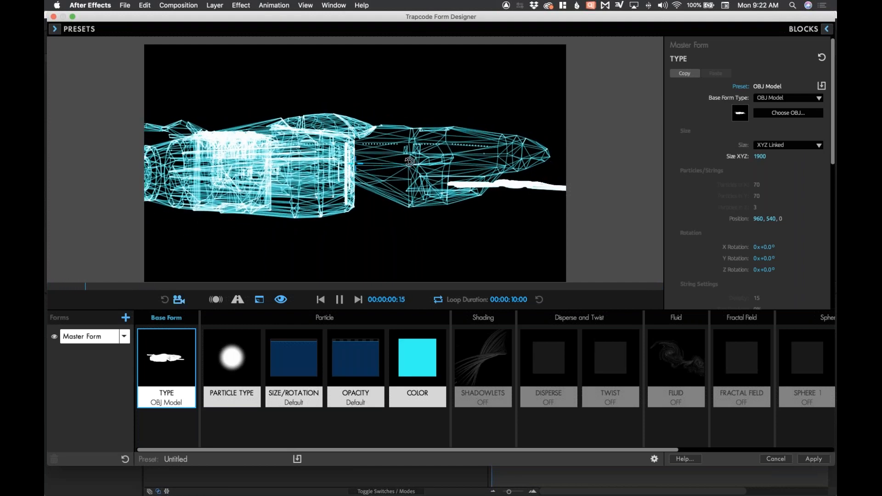
left_click_drag(380, 165, 357, 169)
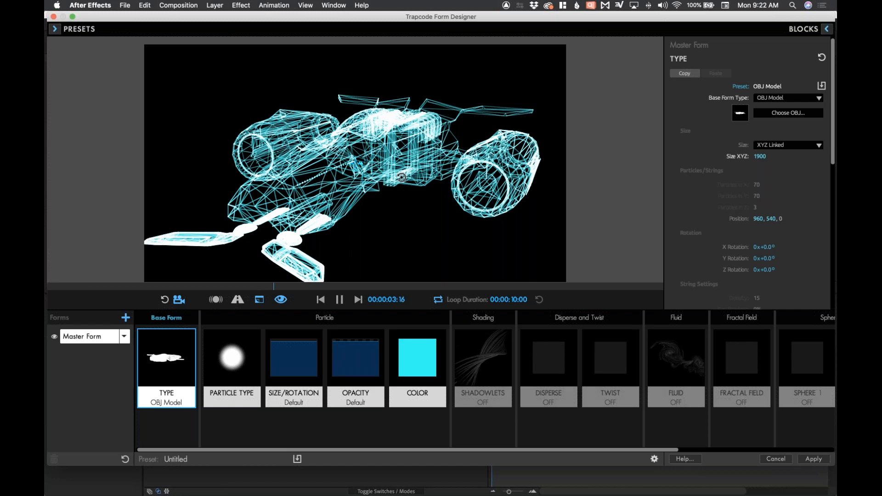
Set Opacity Over to X, apply the descending linear ramp preset, and flip the curve so opacity rises from start to end
left_click(350, 363)
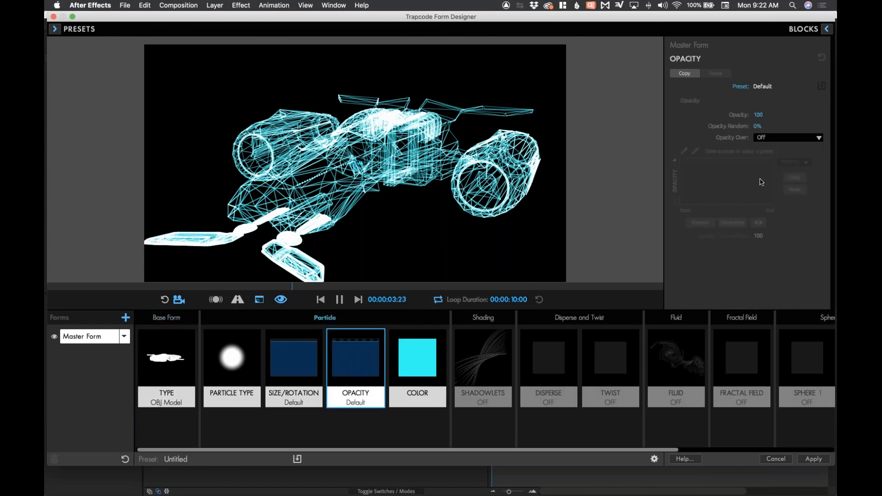
left_click(770, 138)
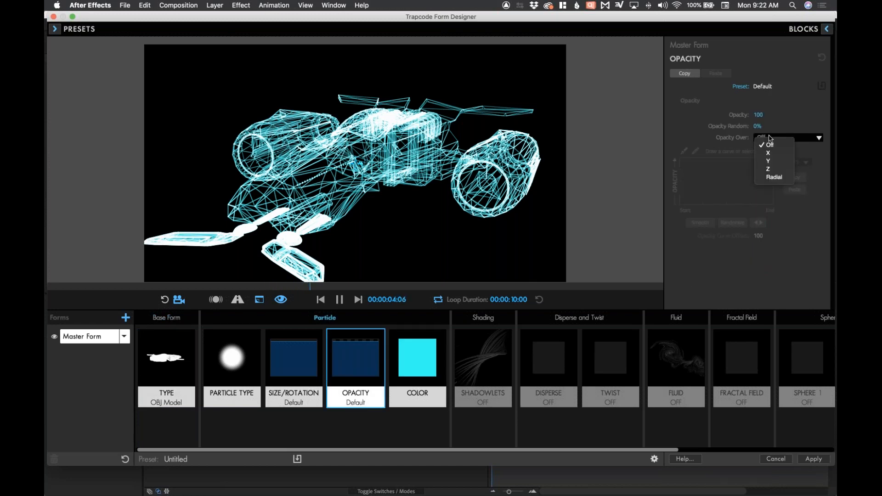
left_click(786, 154)
left_click(805, 163)
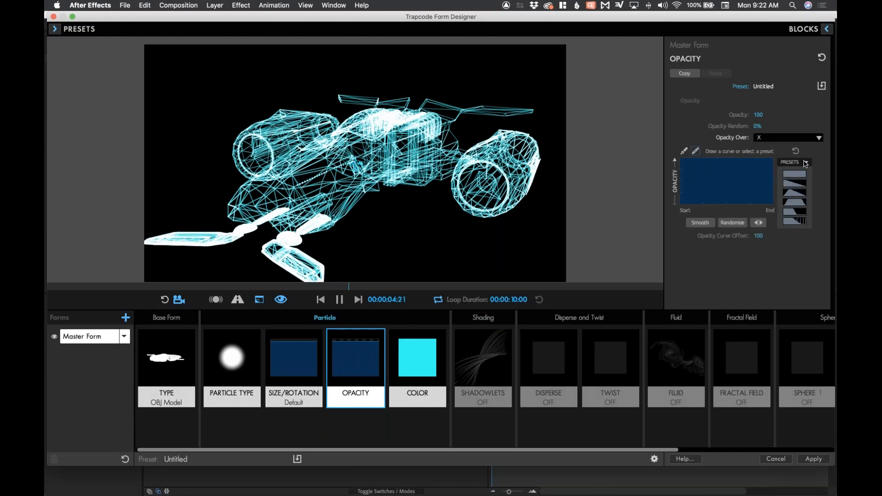
left_click(797, 186)
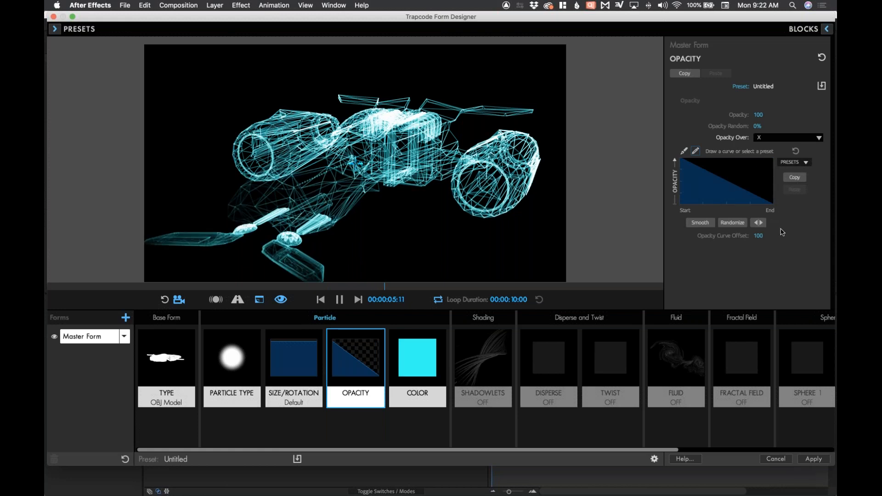
left_click(758, 223)
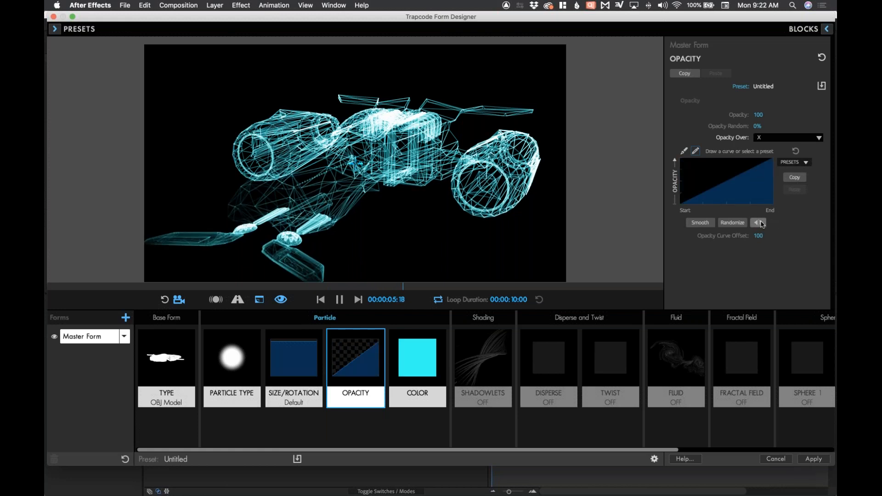
left_click_drag(389, 199, 409, 194)
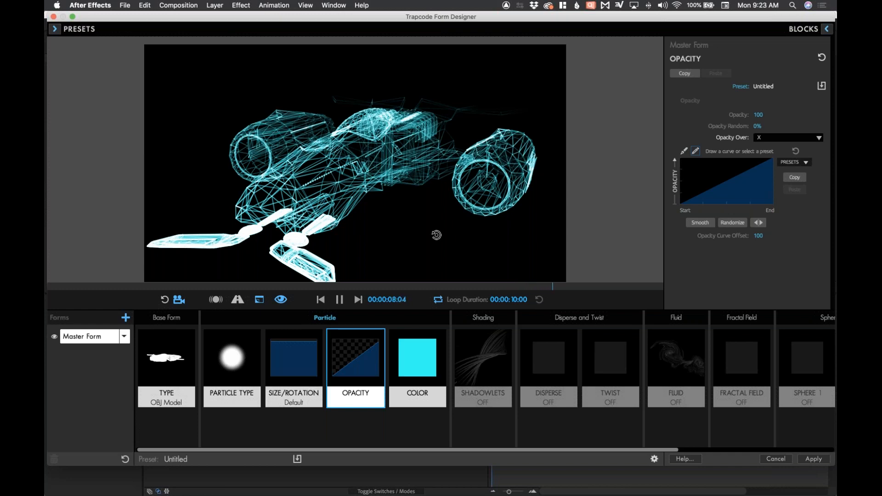
Reshape the opacity curve with its control points, raising the start, making a hump past the middle, and dropping the end to zero
left_click(684, 151)
left_click_drag(701, 190, 704, 199)
left_click_drag(750, 171, 725, 189)
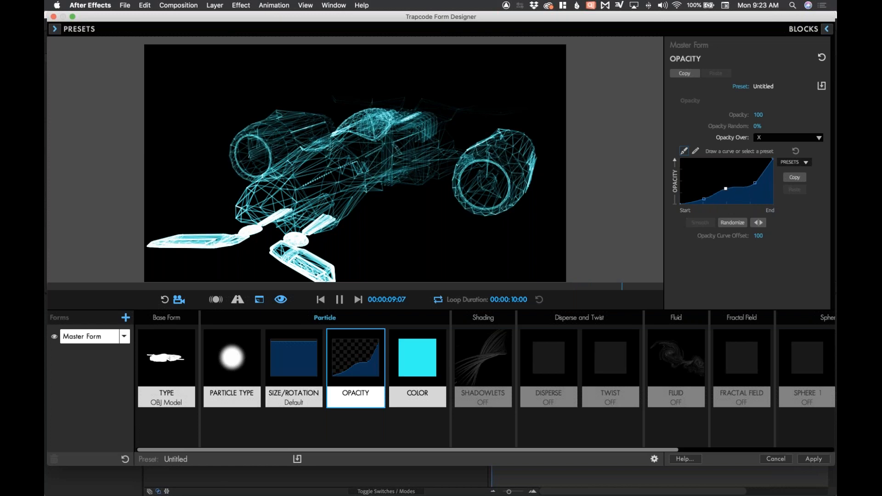
left_click_drag(681, 207, 681, 189)
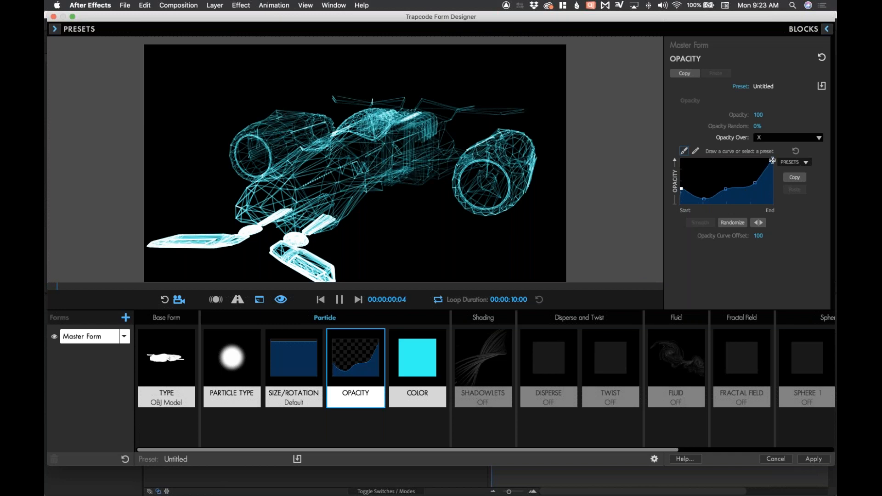
left_click_drag(774, 182, 731, 181)
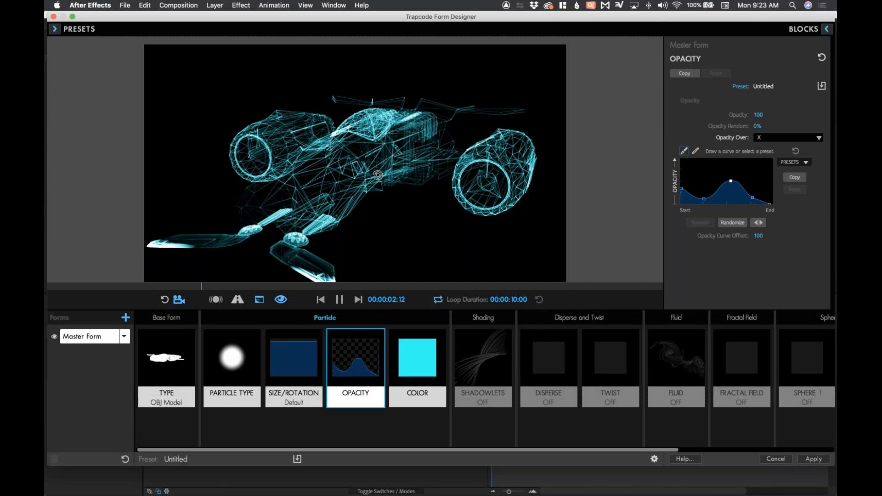
Cancel the spaceship design and load the custom single-form preset Box Grid Background in the designer for the 01 Form comp's Form layer
left_click(776, 459)
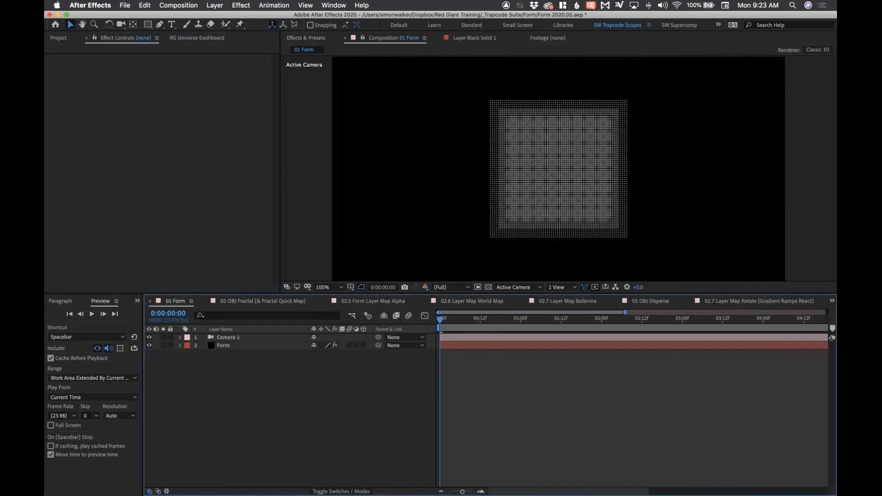
left_click(234, 346)
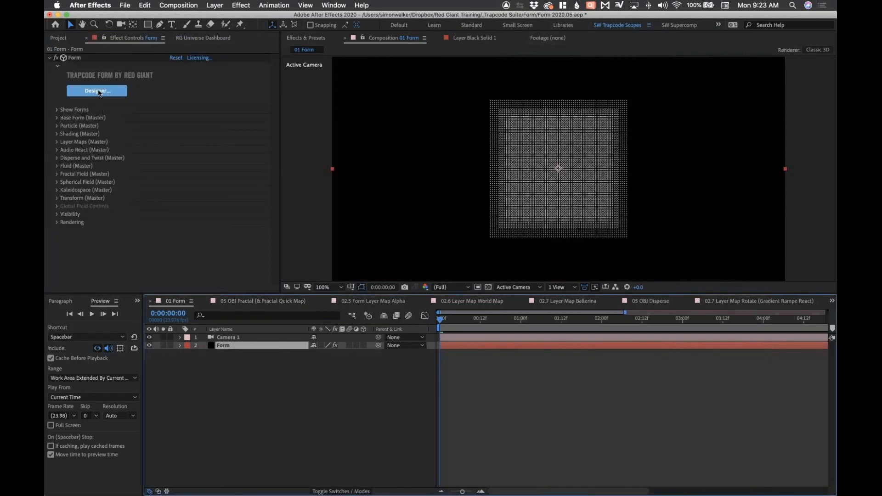
left_click(99, 91)
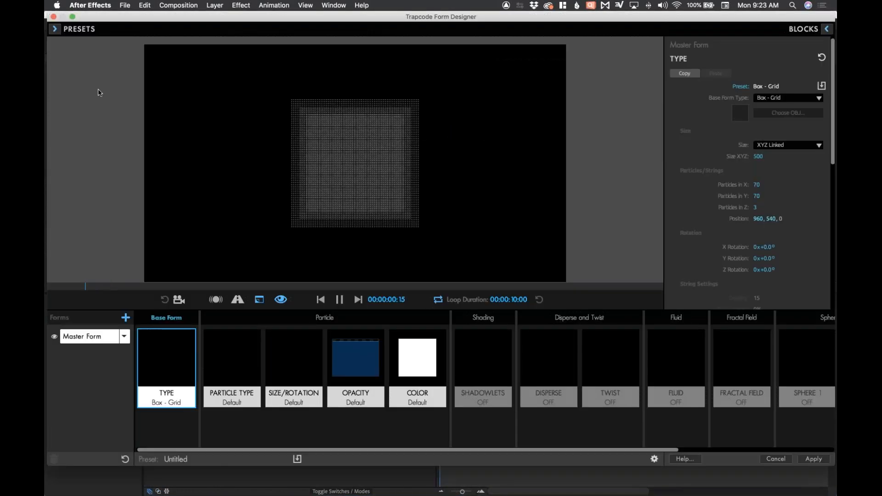
left_click(54, 28)
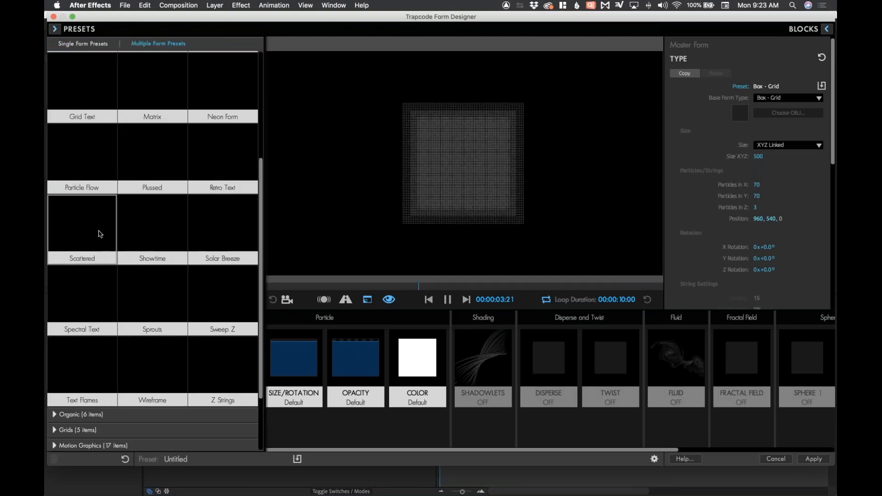
scroll(100, 234, "down", 3)
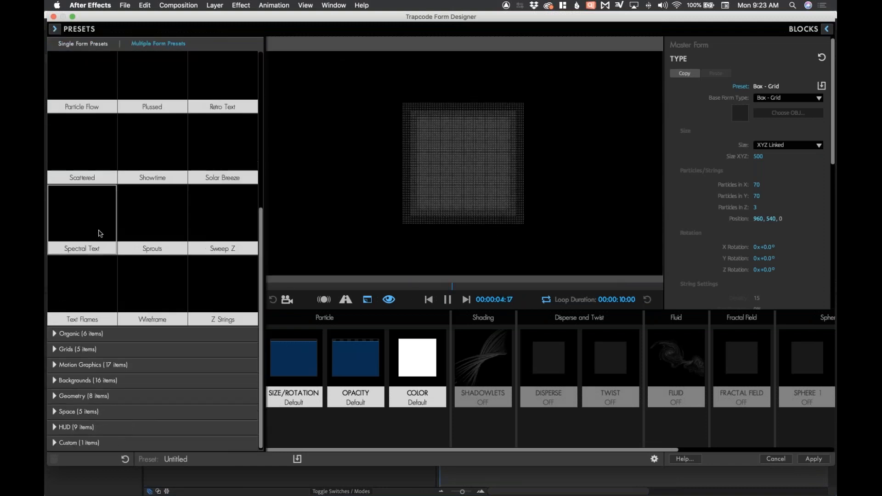
left_click(54, 442)
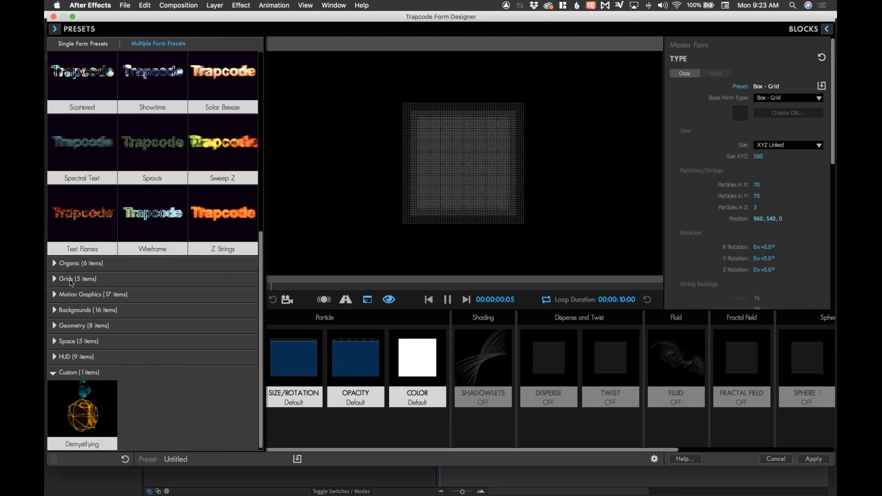
left_click(83, 44)
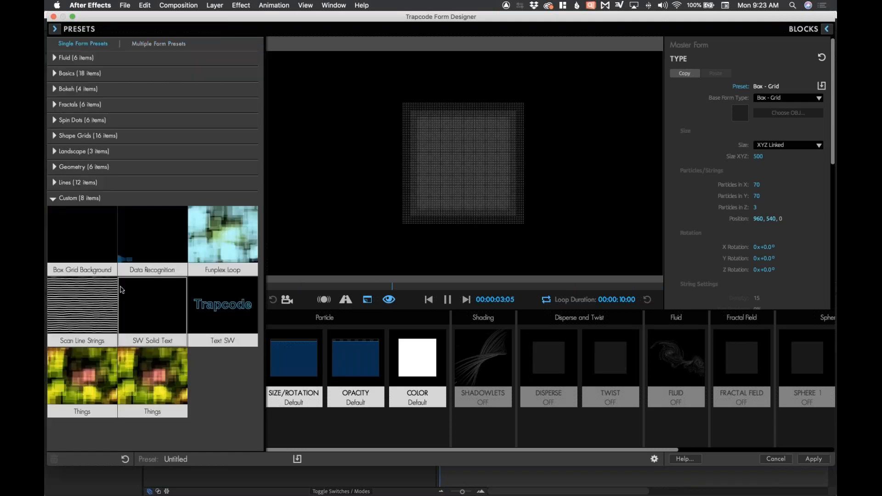
double_click(80, 247)
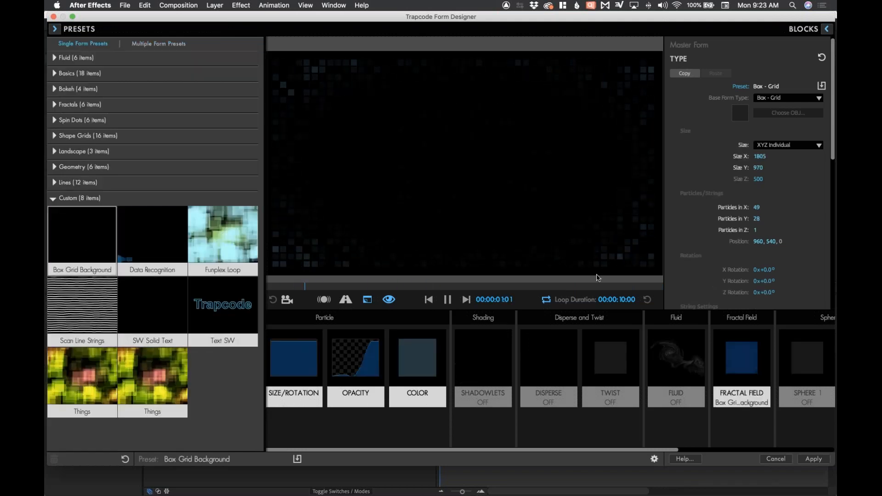
Reset the grid's particle Opacity block to its defaults and bring up the base form's Type settings
left_click(355, 363)
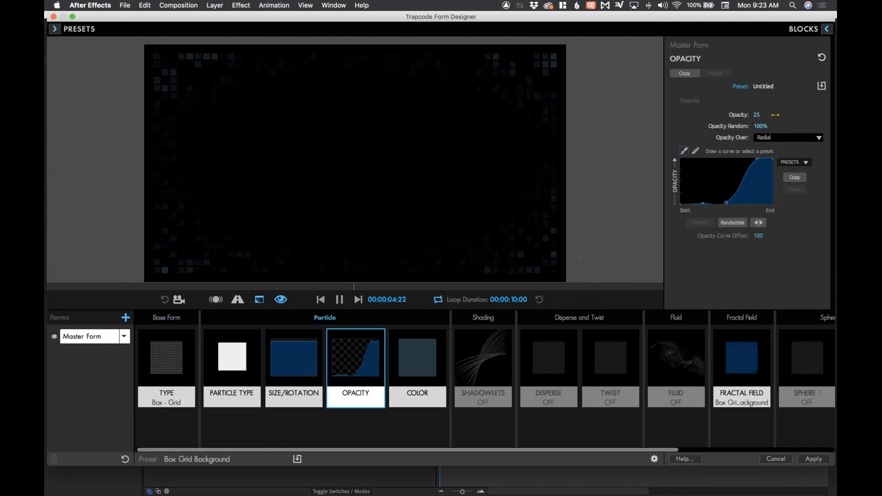
left_click(822, 57)
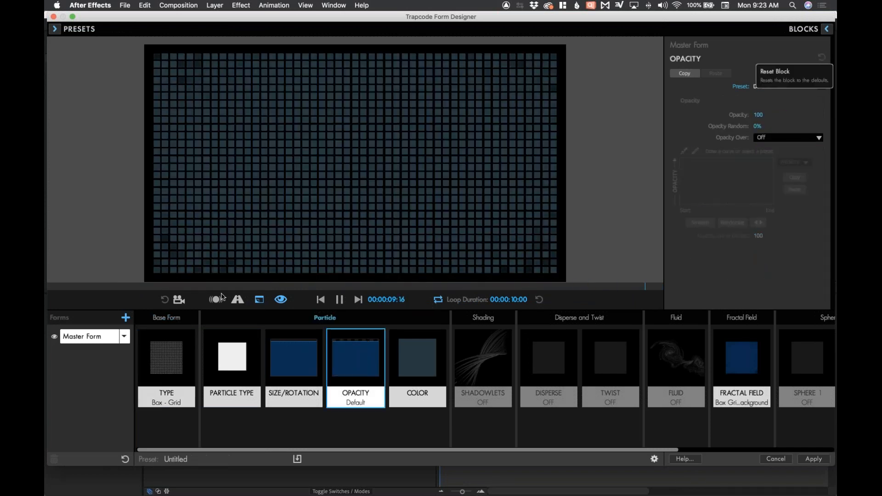
left_click(177, 369)
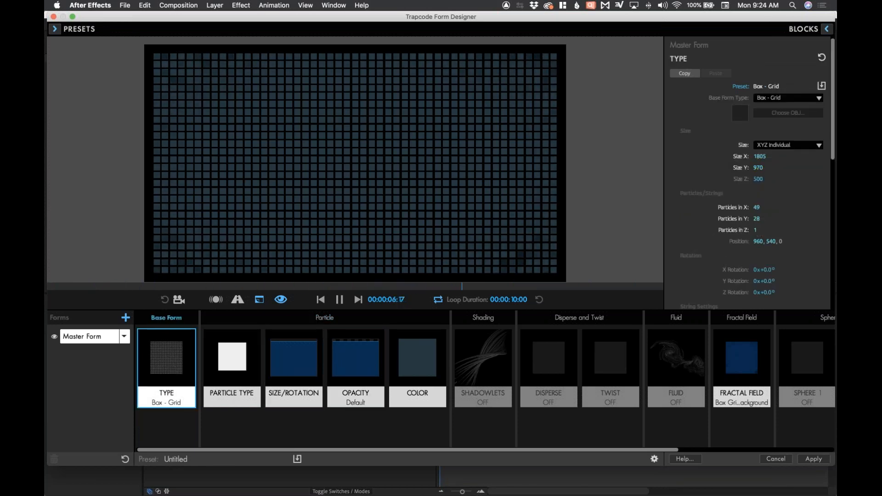
Try setting the Fractal Field's Fractal Strength Over to Off, and undo the change
left_click(747, 365)
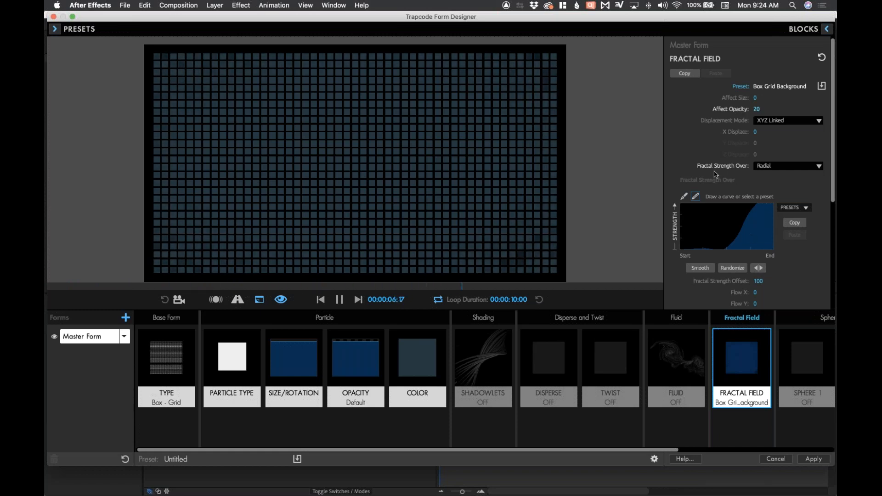
left_click(774, 168)
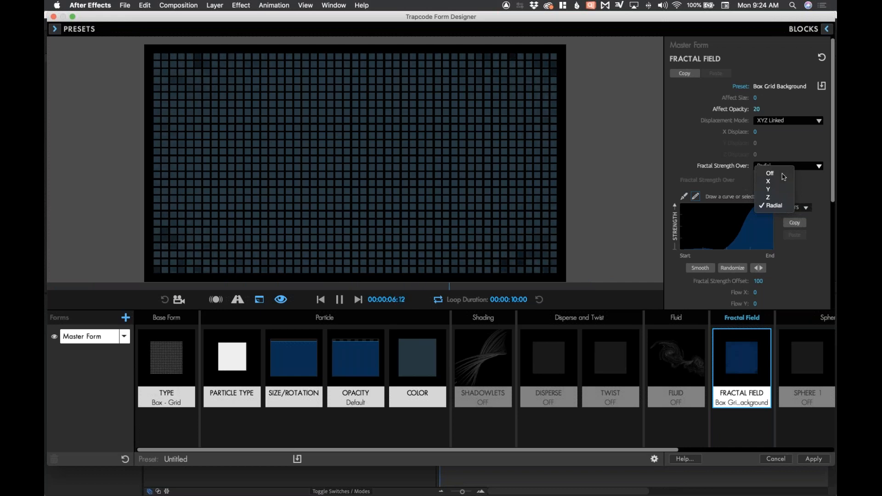
left_click(785, 174)
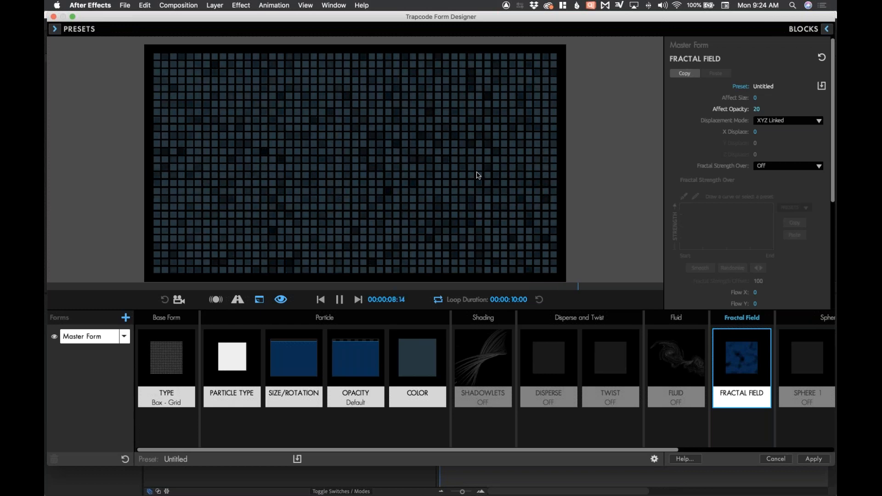
key("super+z")
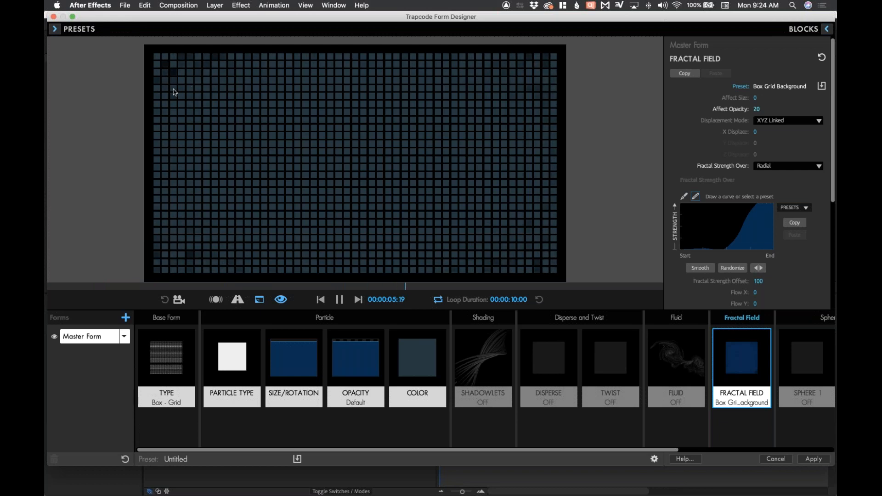
Reload the Box Grid Background preset, inspect its particle Opacity curve and Opacity Over options, and cancel the designer
left_click(55, 28)
double_click(67, 246)
left_click(346, 370)
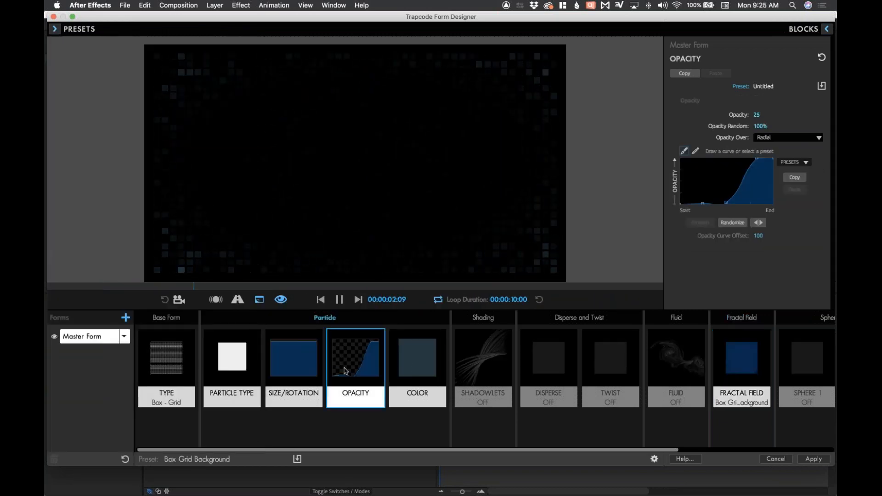
left_click(776, 138)
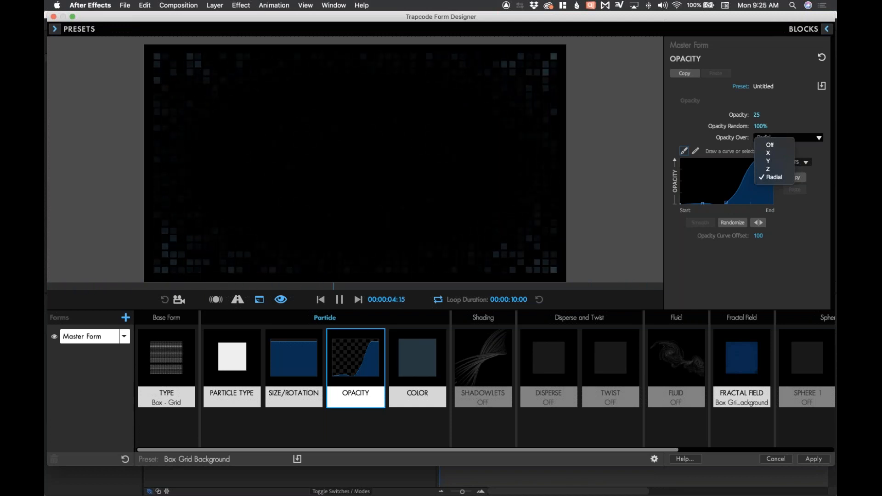
key("Escape")
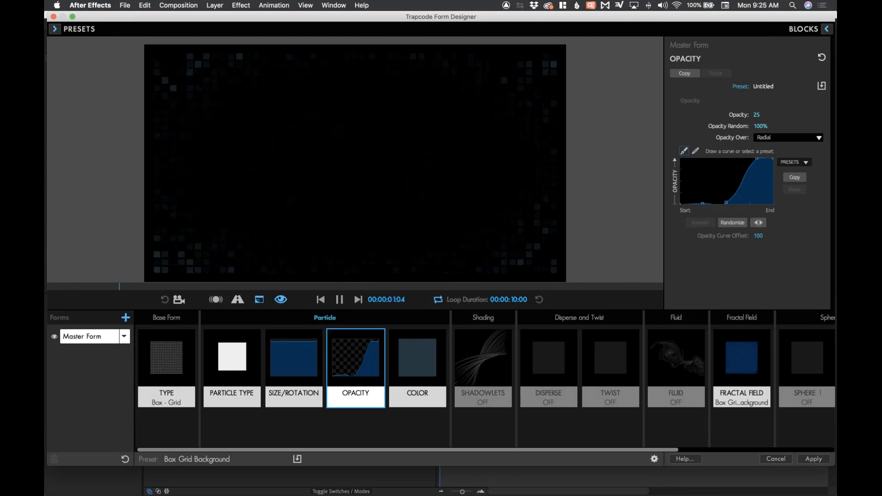
left_click(780, 460)
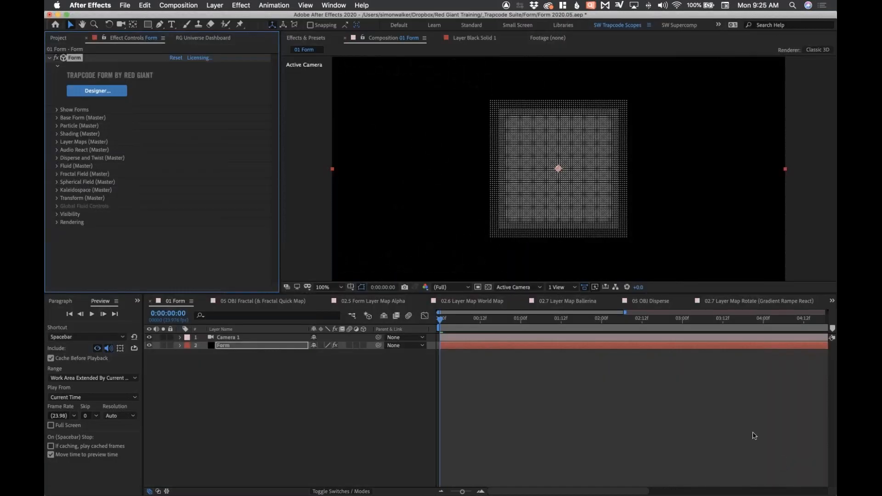
Switch to QuickTime Player and scrub through Form-Screen-DOF.mov to examine the HUD elements around the helicopter
key("super+Tab")
key("super+Tab")
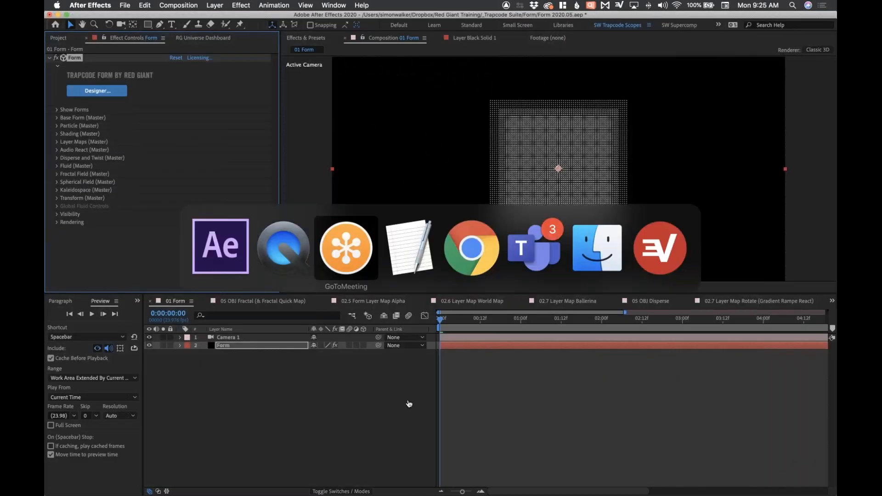
left_click(290, 257)
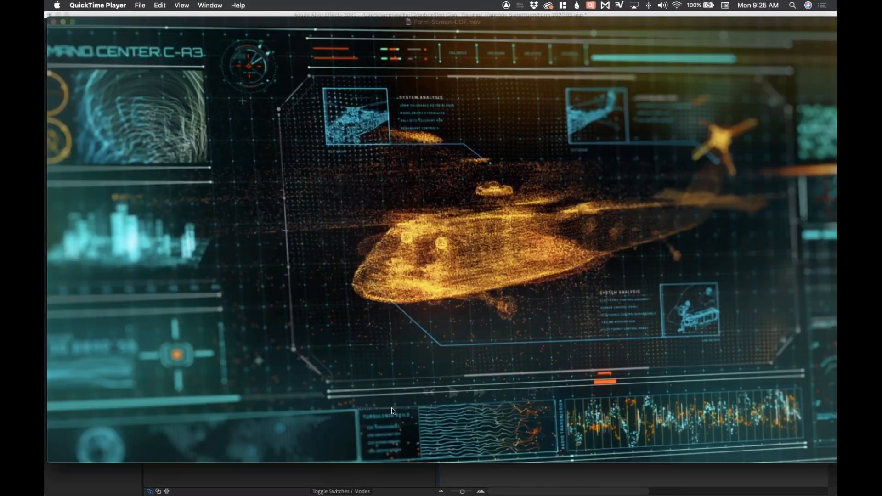
mouse_move(397, 408)
left_click_drag(397, 407, 486, 409)
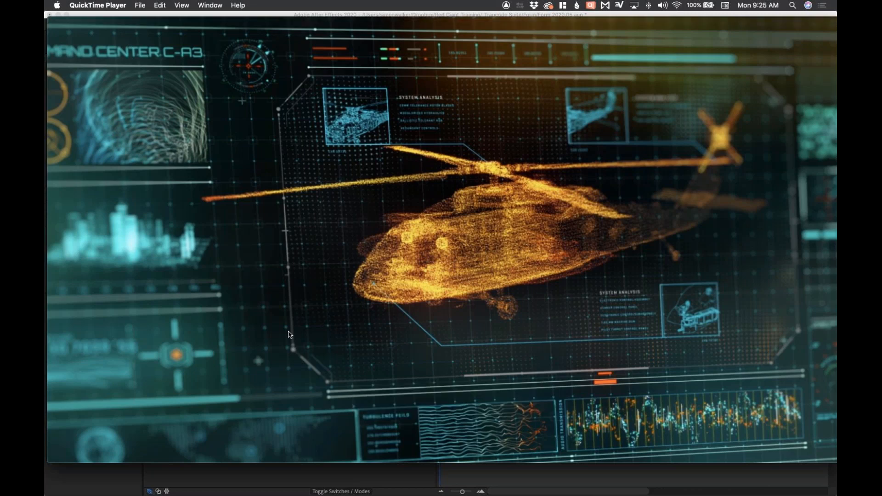
mouse_move(484, 412)
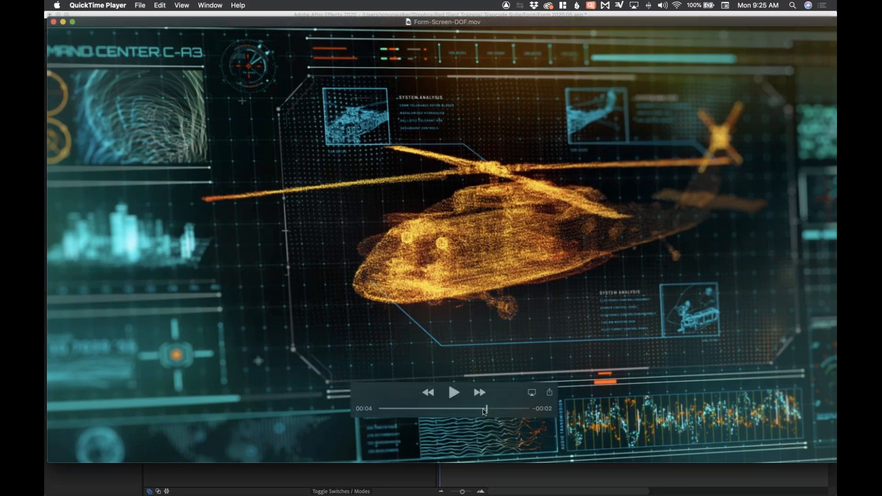
left_click_drag(482, 412, 473, 411)
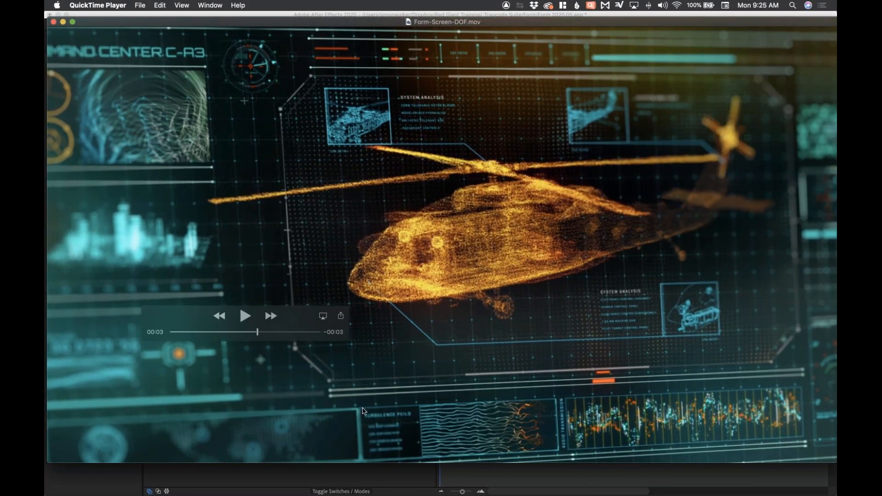
left_click(199, 332)
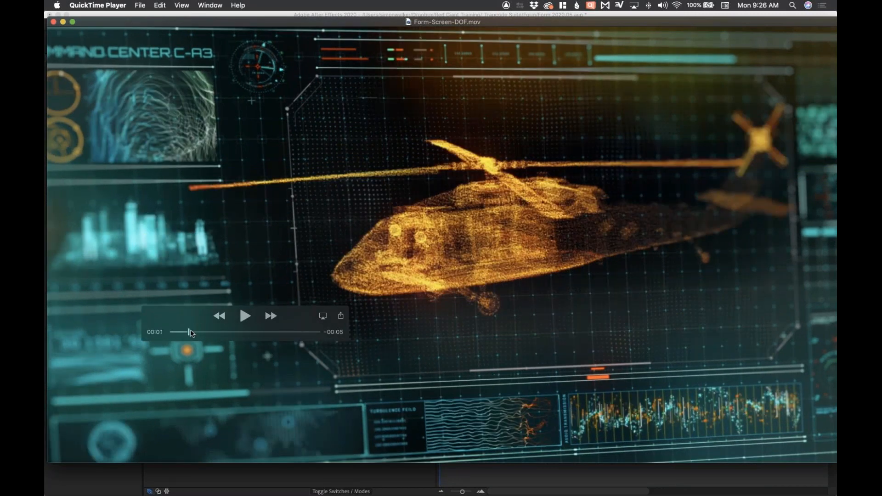
left_click_drag(204, 333, 227, 333)
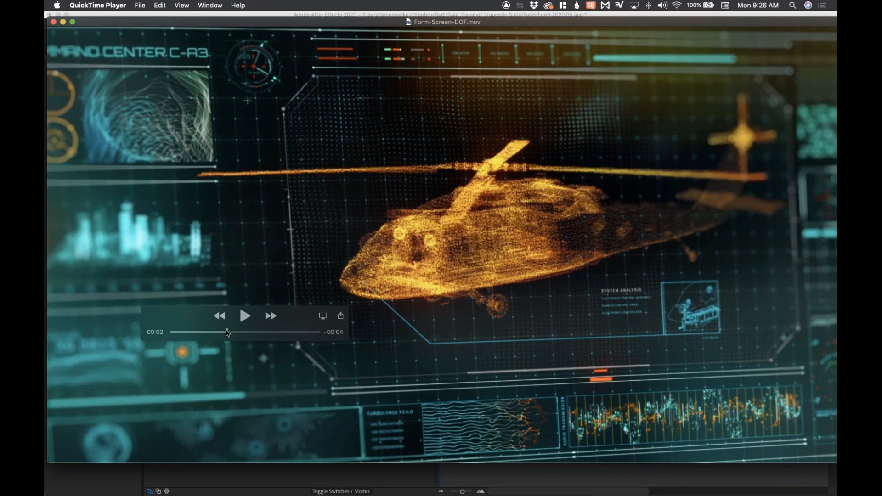
Return to After Effects and load the Mapped Strings preset from the Lines category in the Form layer's designer
key("super+Tab")
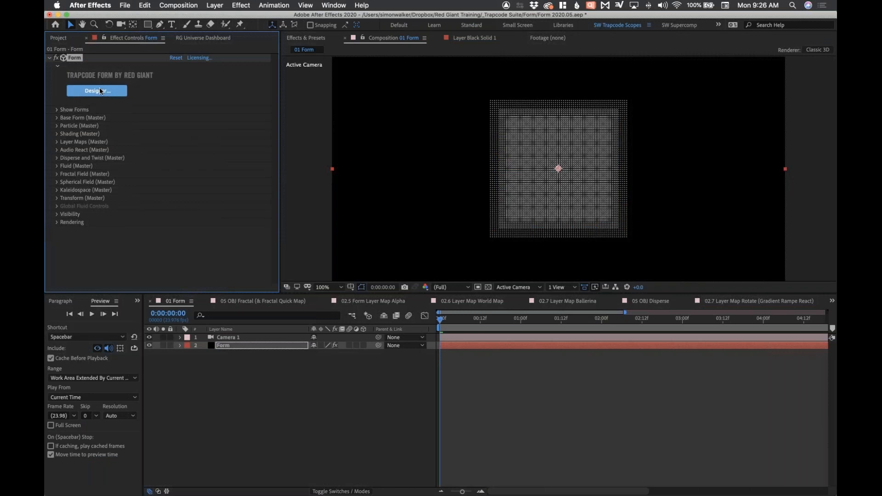
left_click(100, 89)
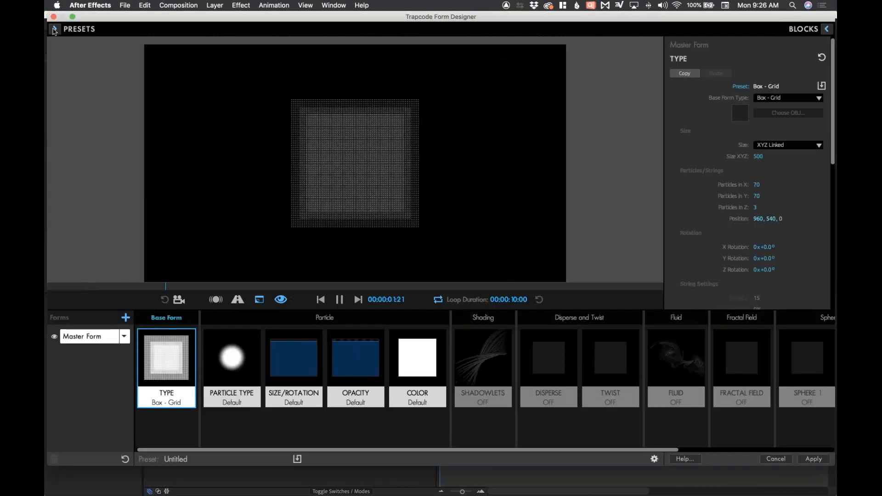
left_click(54, 29)
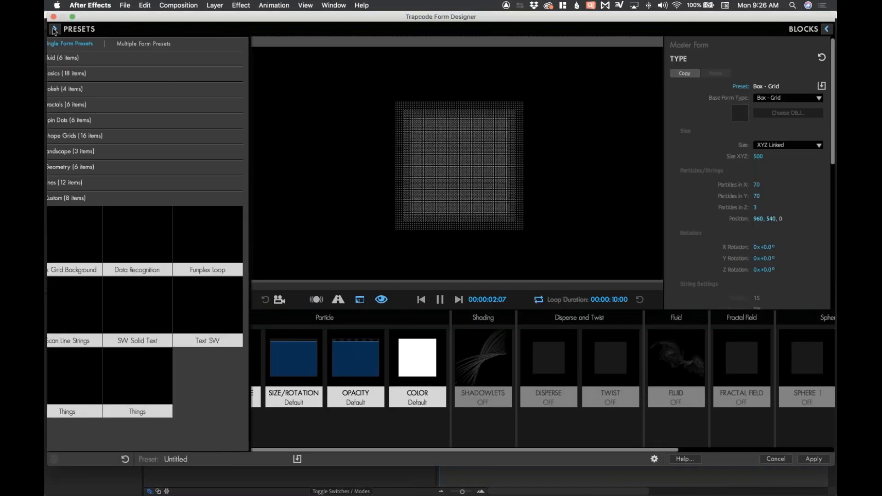
left_click(55, 183)
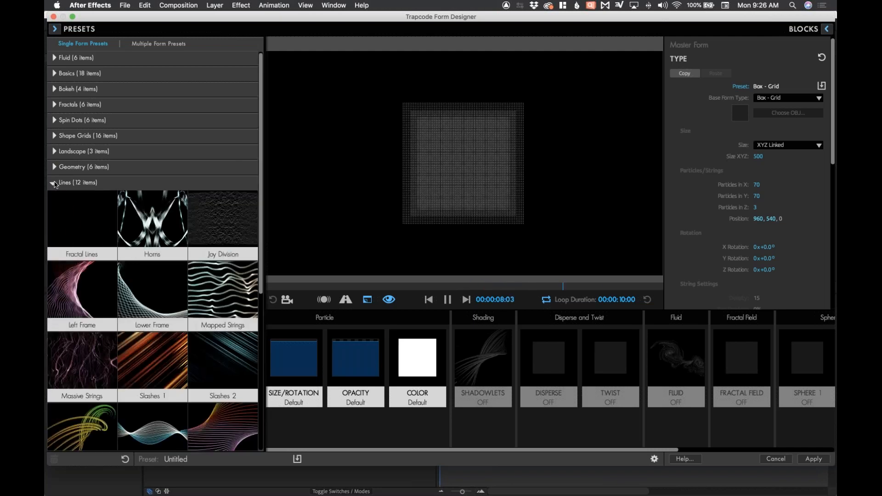
left_click(218, 288)
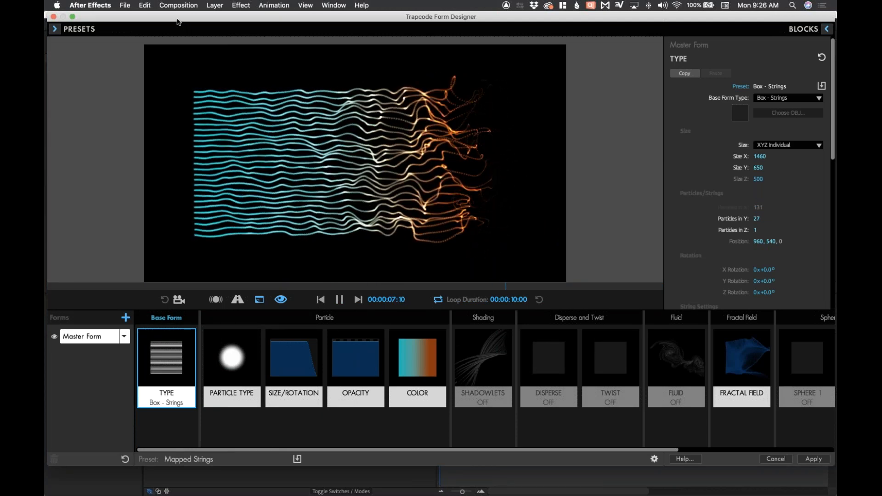
Compare the mapped strings with the HUD movie in QuickTime Player, and cancel the designer without applying the preset
left_click_drag(177, 19, 201, 43)
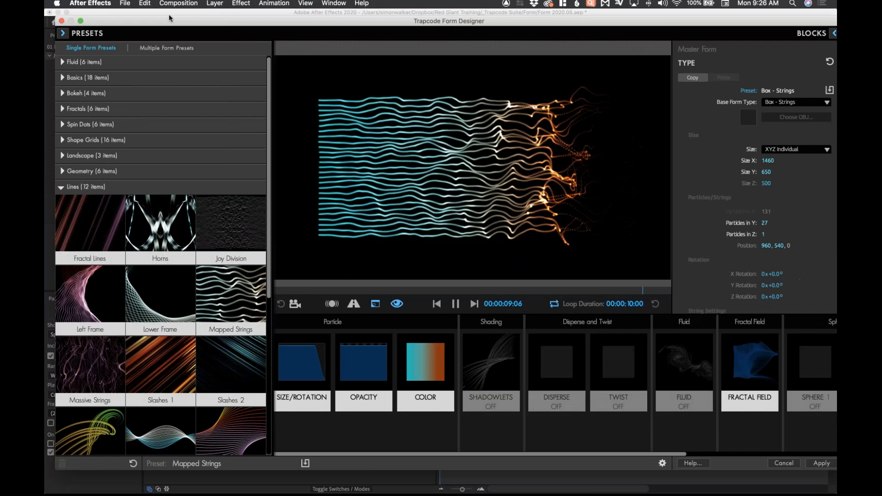
key("super+Tab")
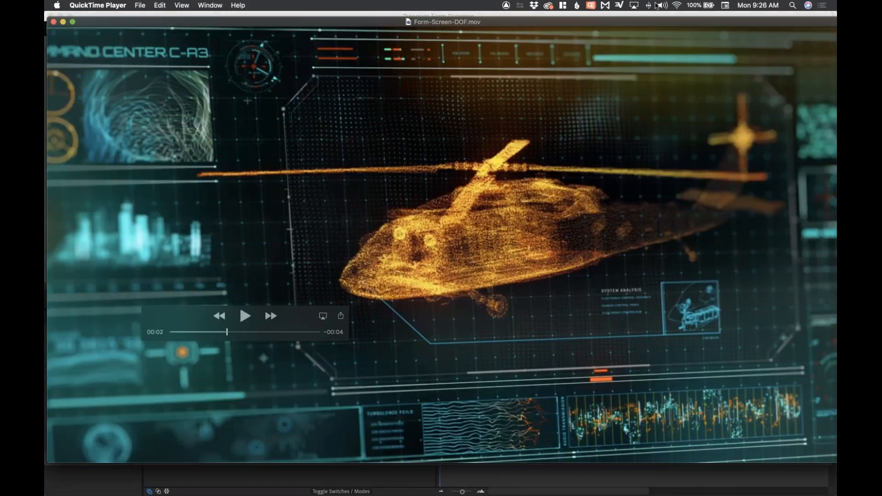
left_click_drag(644, 15, 627, 41)
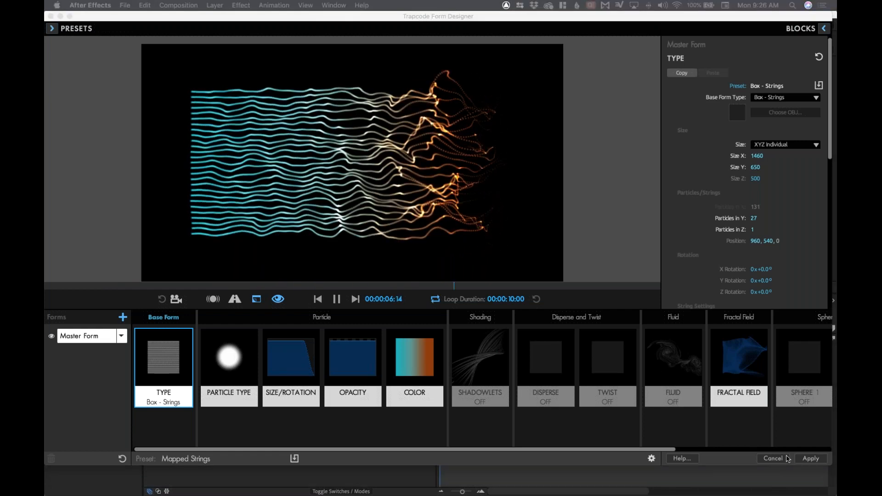
left_click(773, 458)
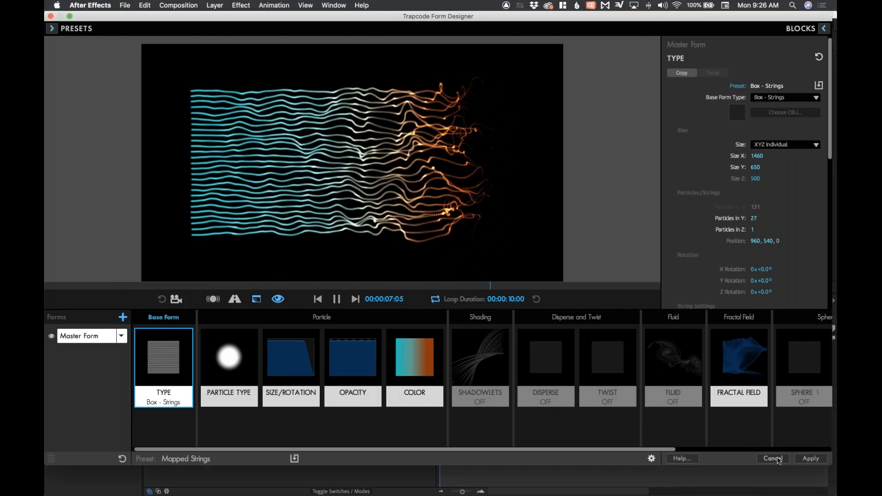
Switch to QuickTime Player to view the graph elements in the HUD movie, and return to After Effects
key("super+Tab")
key("super+Tab")
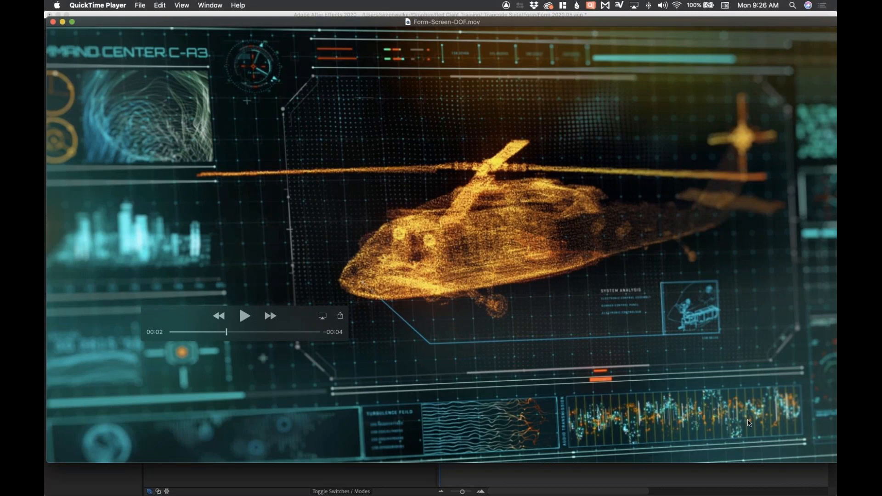
key("super+Tab")
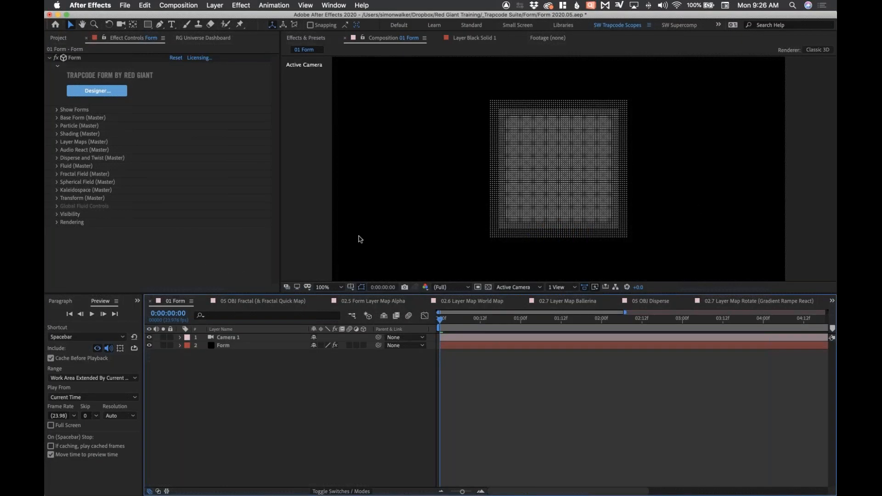
Load the Doodlegraph preset from the HUD category of the Multiple Form Presets in the Form layer's designer
left_click(99, 92)
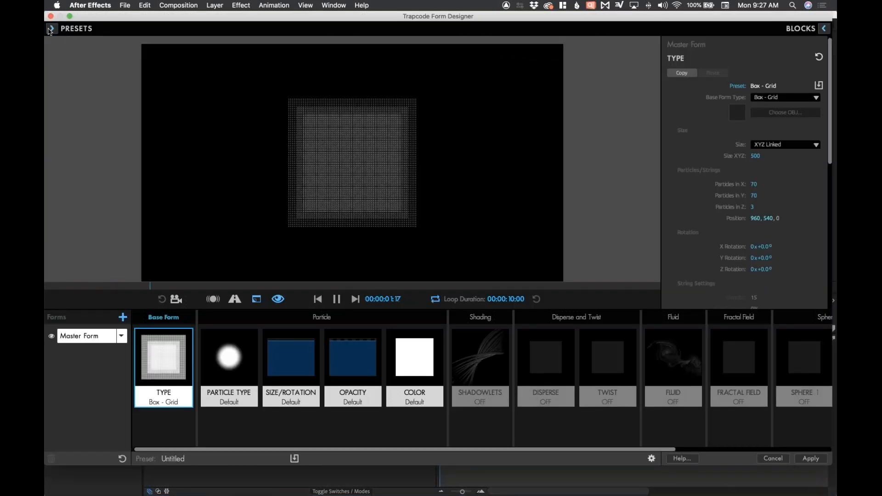
left_click(51, 29)
left_click(169, 44)
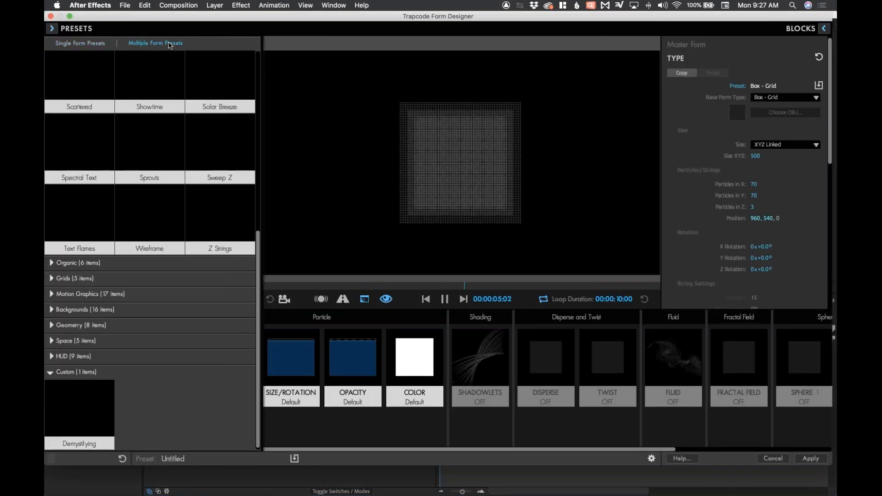
left_click(52, 356)
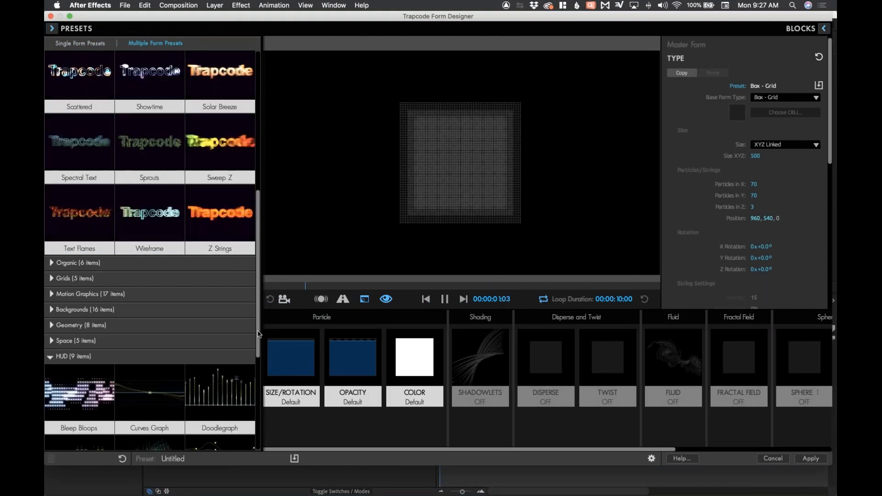
scroll(230, 271, "down", 5)
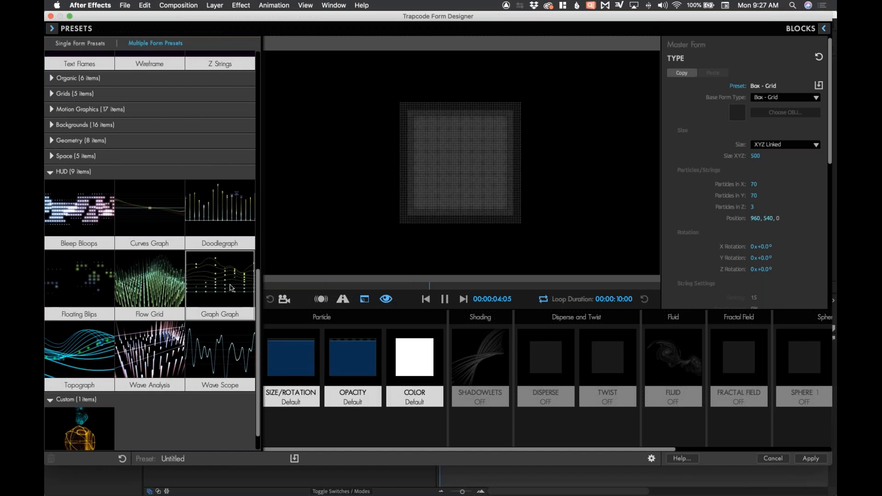
left_click(215, 225)
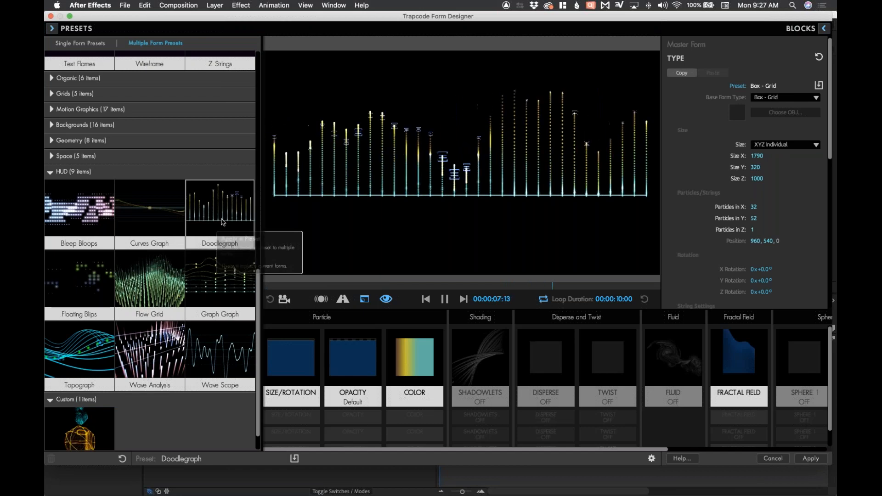
left_click(305, 236)
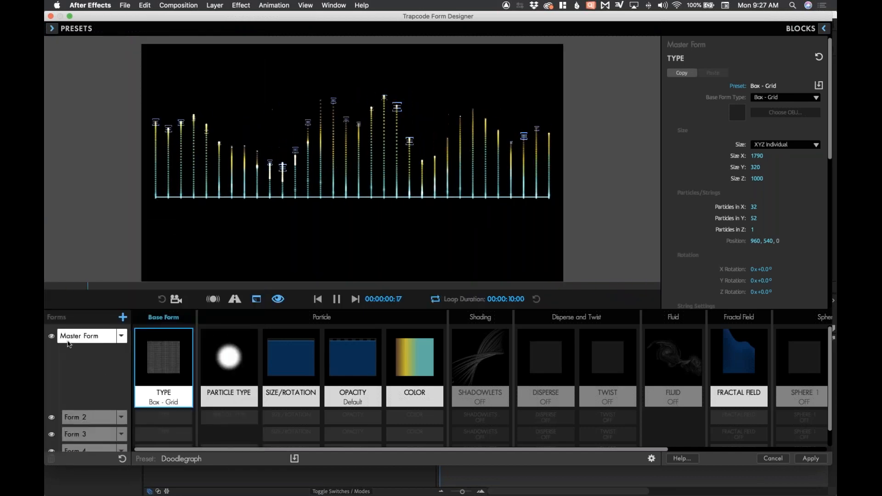
Solo Master Form, Form 2 and Form 3 in turn to examine each part of the graph, and cancel the designer
left_click(52, 337, "alt")
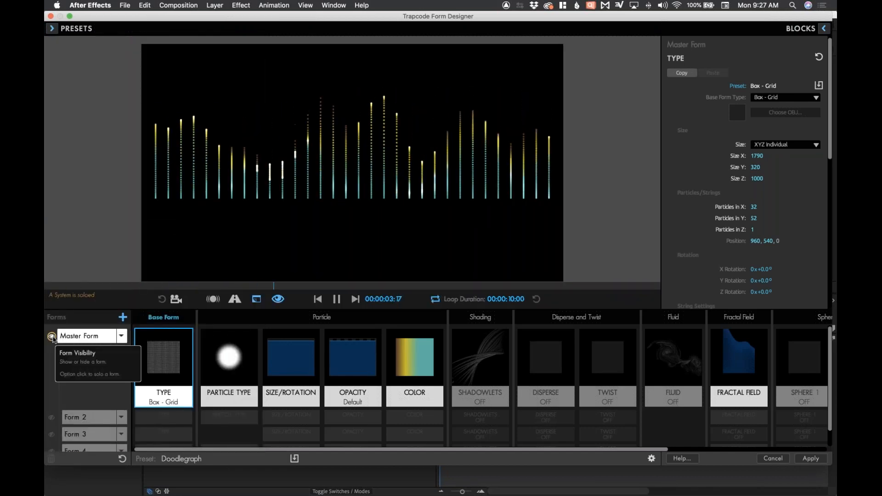
left_click(52, 418, "alt")
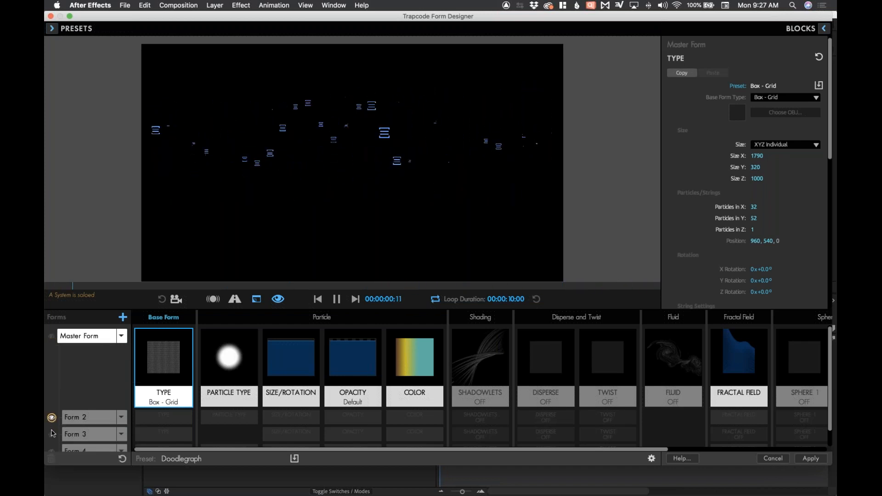
left_click(52, 434, "alt")
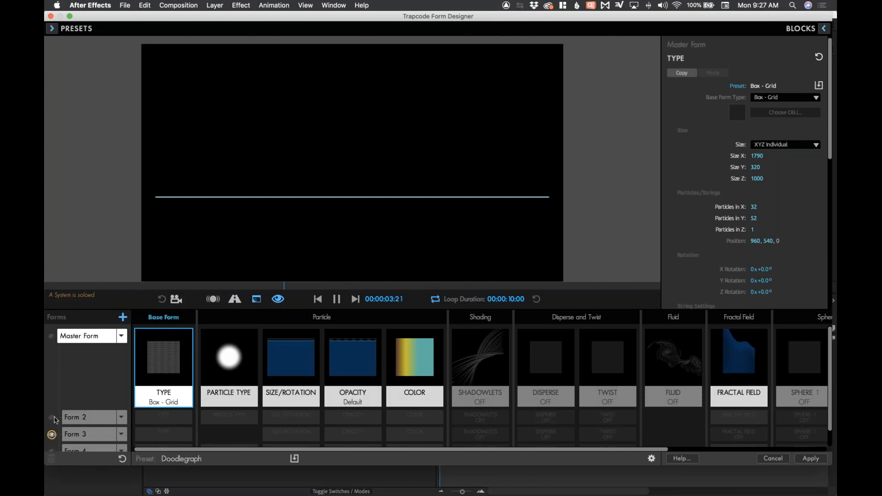
key("Tab")
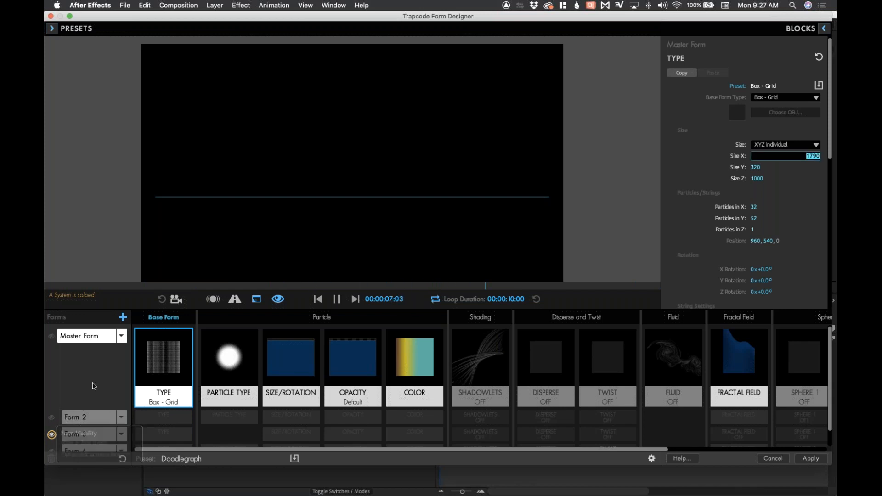
left_click(773, 459)
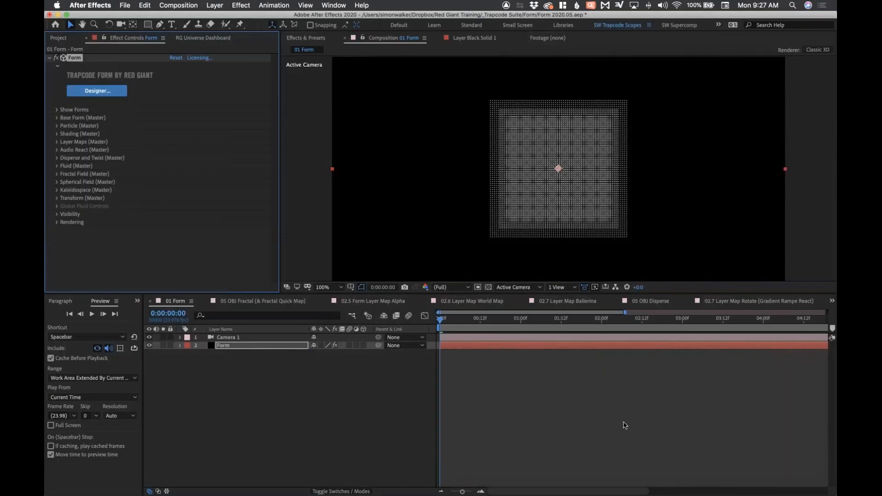
left_click(385, 402)
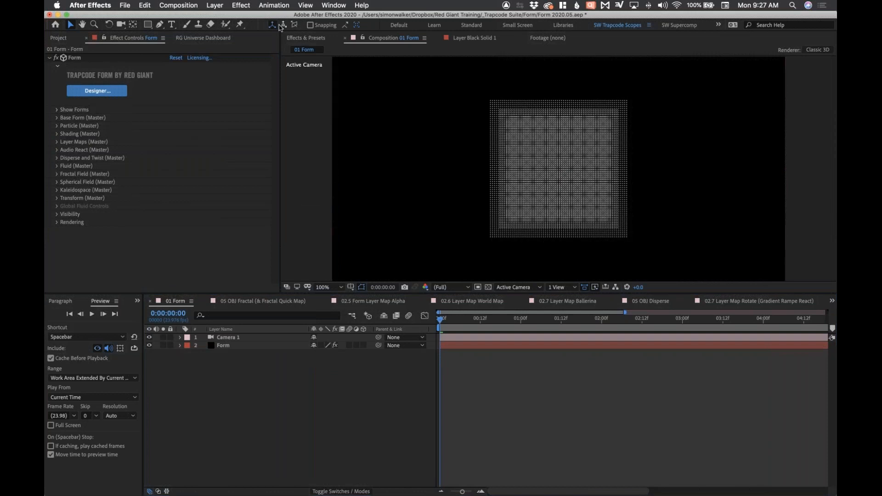
key("super+Tab")
key("super+Tab")
key("super+Tab")
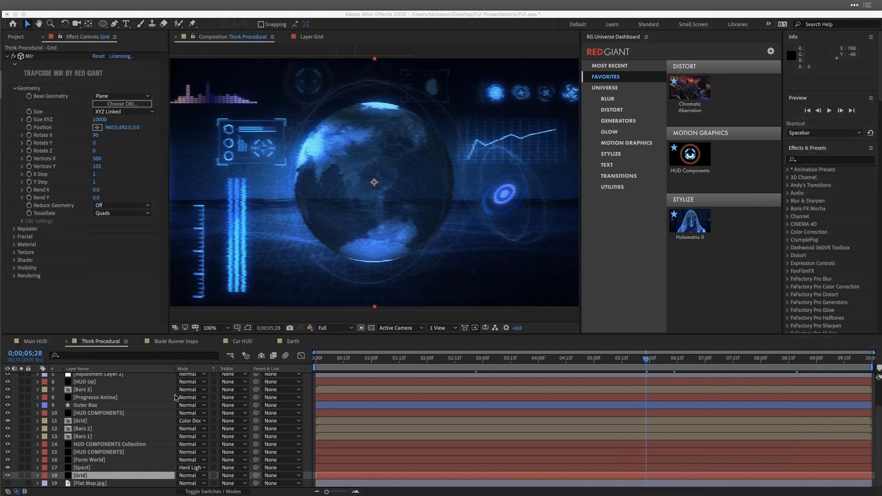
Scrub the Think Procedural composition back to 0;00;02;07 to examine the animated globe HUD scene
left_click(367, 361)
left_click(367, 358)
left_click(601, 361)
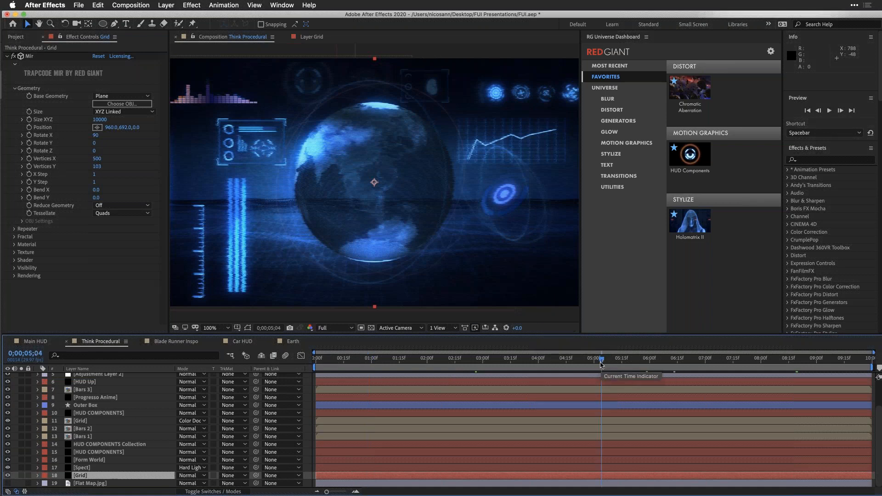
left_click_drag(600, 362, 439, 363)
Select the HUD COMPONENTS Collection layer in the Think Procedural composition and solo it
scroll(93, 407, "up", 3)
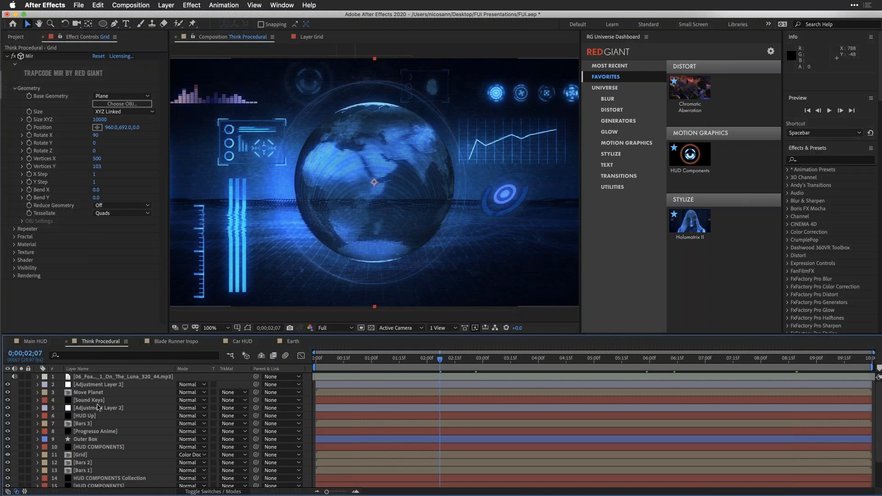
scroll(98, 407, "down", 2)
left_click(92, 444)
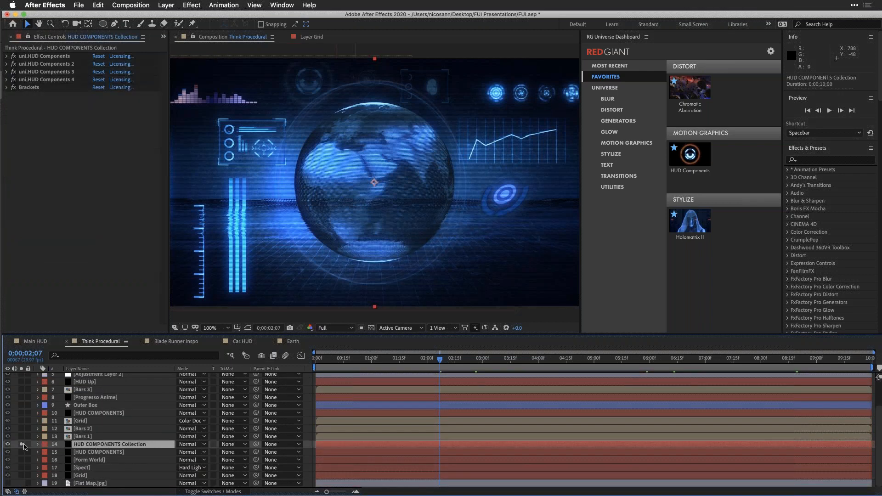
left_click(21, 444)
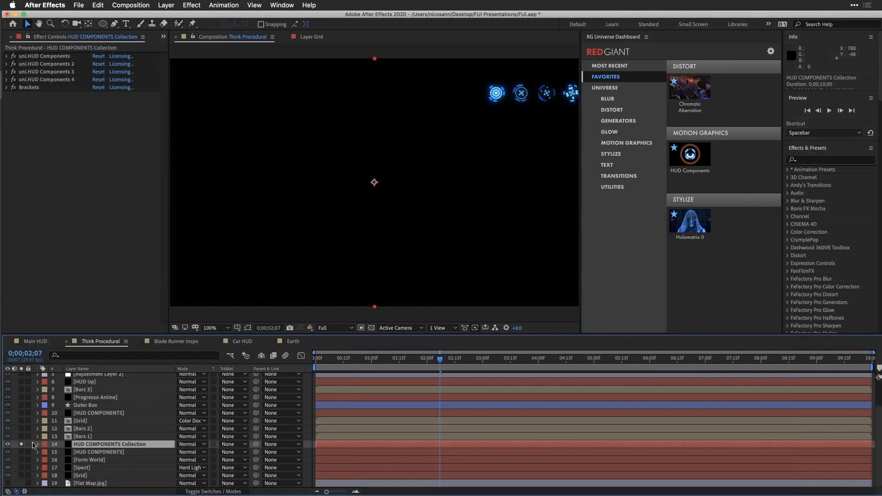
Examine the Brackets effect at 0;00;00;05 with the whole composition fitted in view and the HUD COMPONENTS Collection layer soloed
left_click(57, 88)
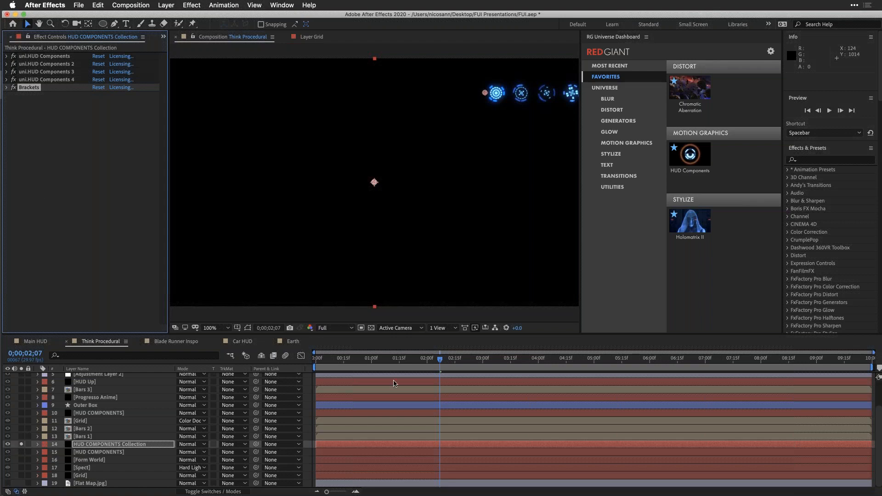
left_click(325, 360)
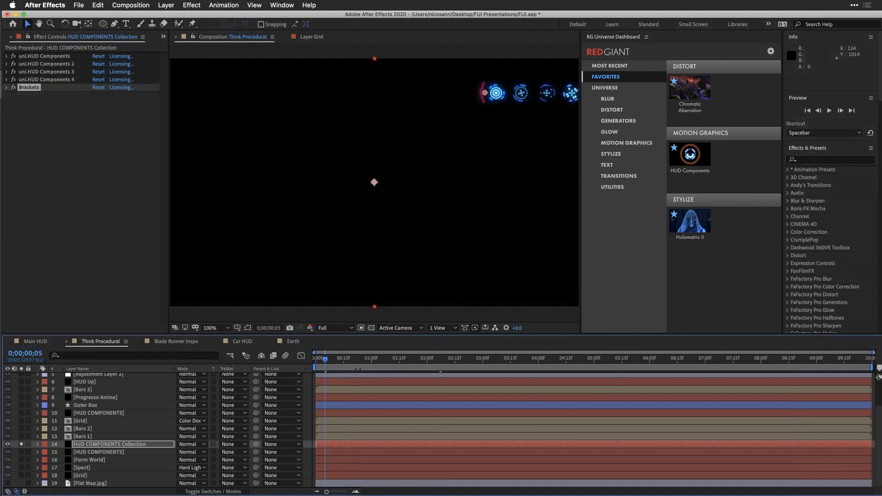
key("alt+slash")
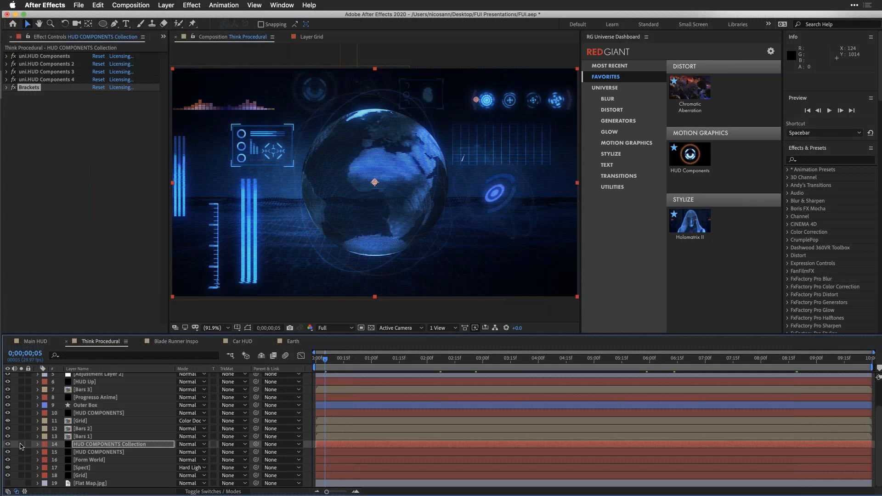
left_click(22, 444)
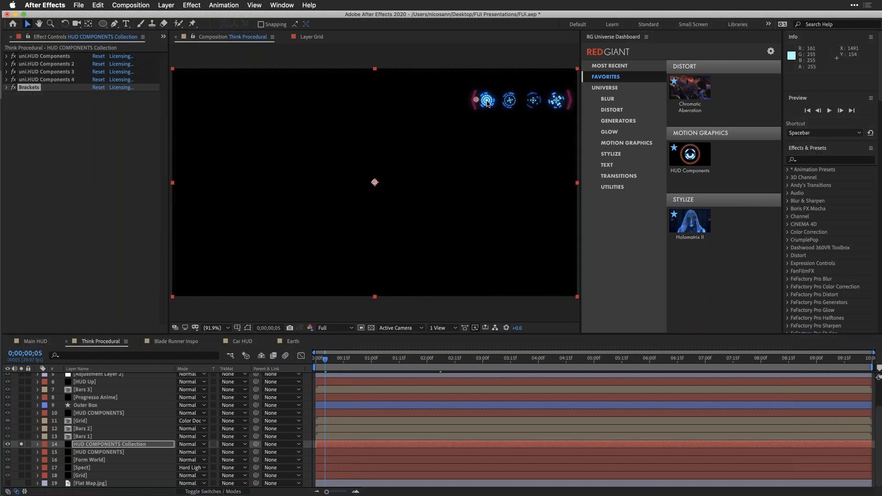
Apply the HUD Components effect from Universe's Motion Graphics category to the HUD COMPONENTS Collection layer with default settings
mouse_move(690, 87)
left_click(612, 90)
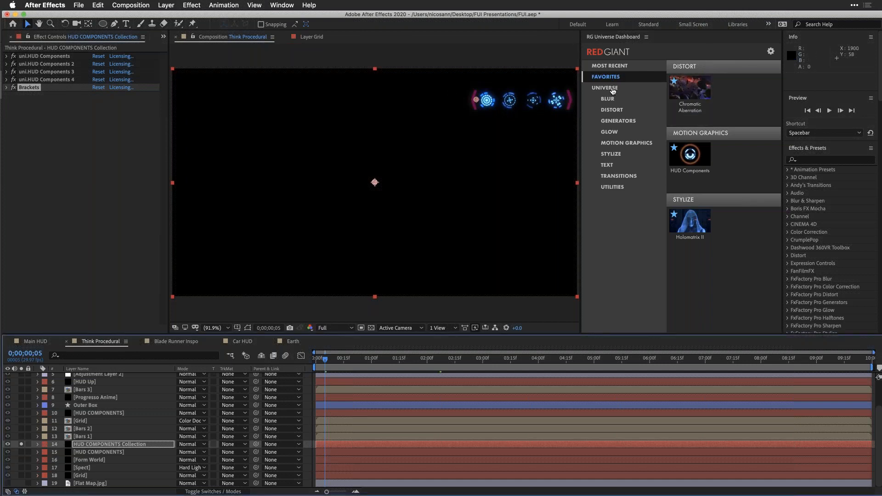
left_click(620, 144)
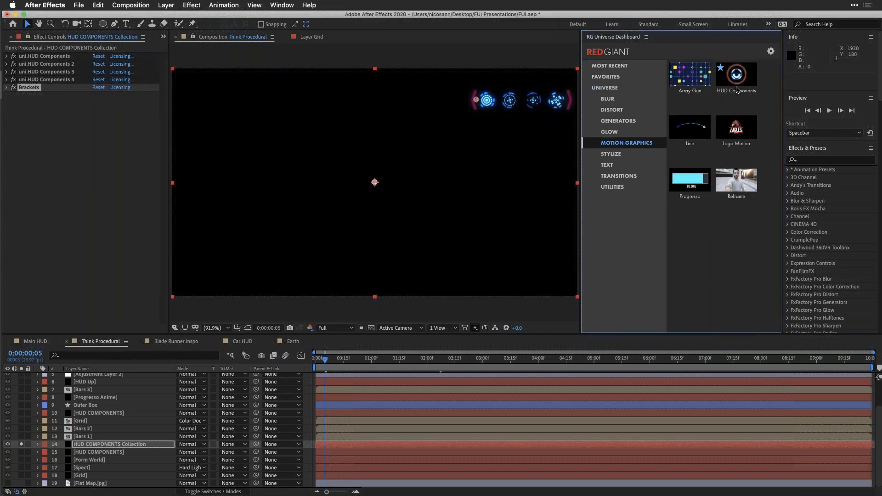
mouse_move(728, 99)
mouse_move(735, 76)
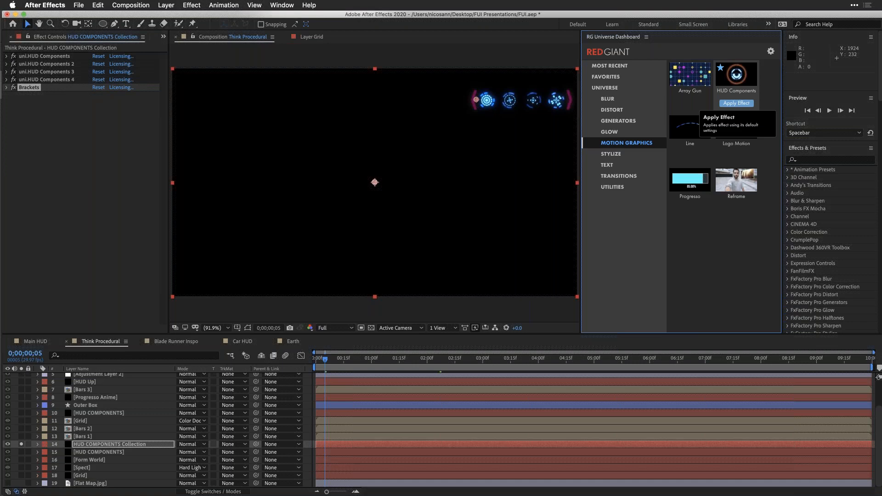
left_click(736, 103)
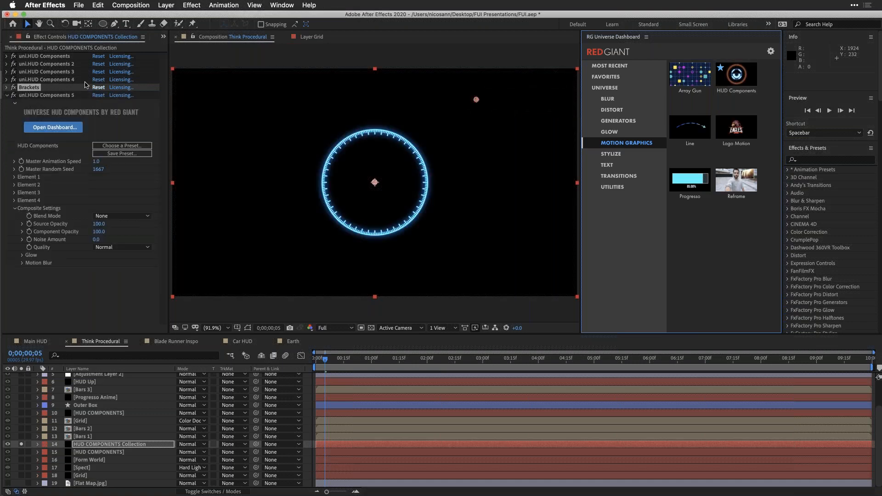
Browse the HUD Components presets and apply Target 2D 1 from the Targeting category, updating the uni.HUD Components 5 instance
key("super+Tab")
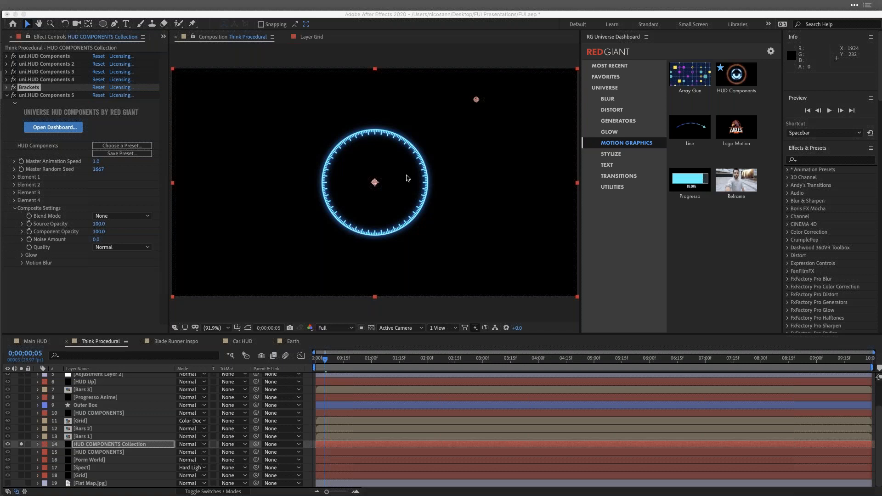
left_click(736, 79)
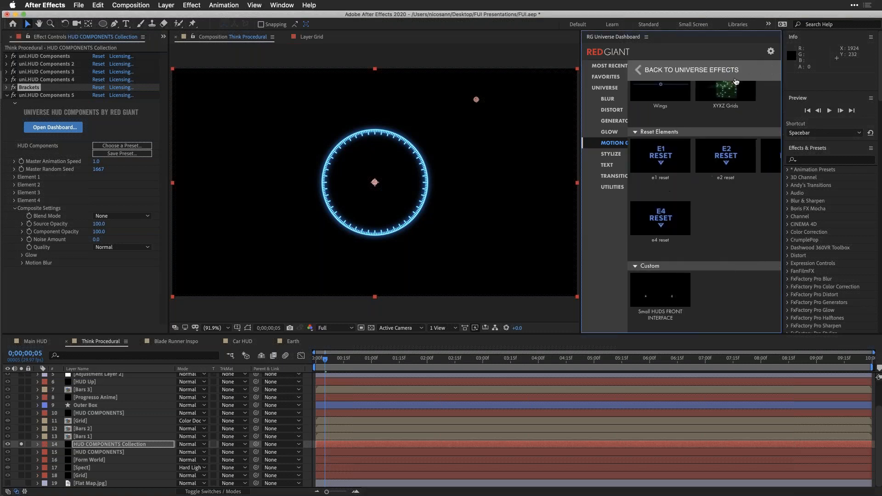
scroll(680, 115, "up", 5)
scroll(680, 183, "up", 10)
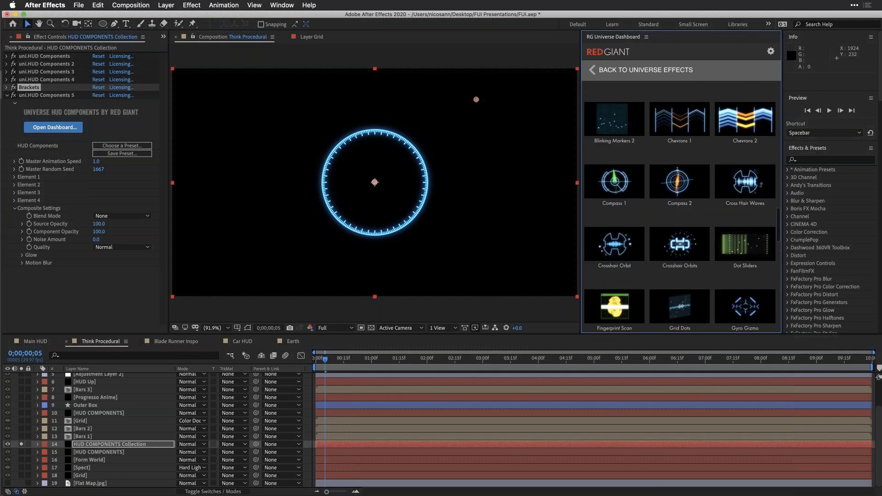
scroll(680, 207, "up", 10)
scroll(679, 235, "up", 10)
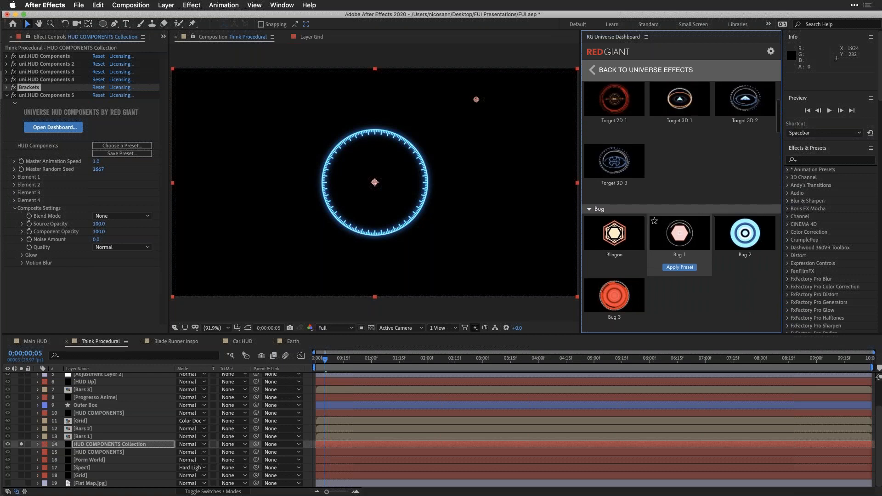
scroll(646, 266, "up", 5)
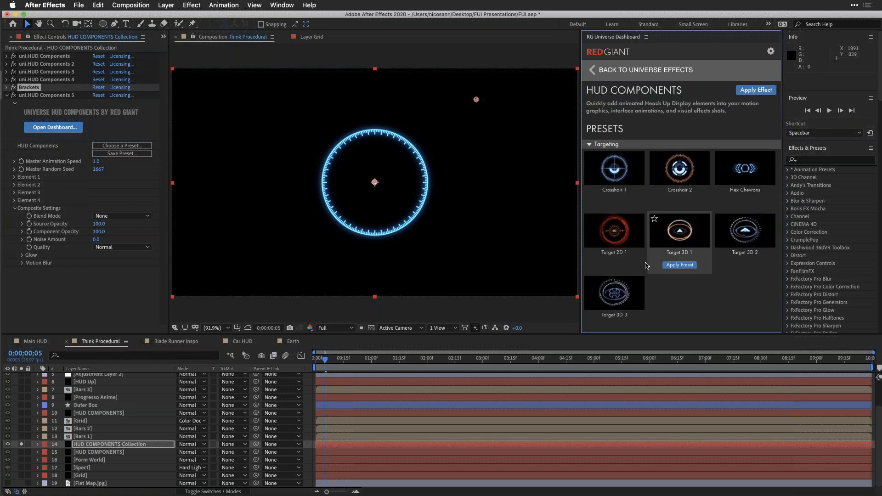
left_click(623, 269)
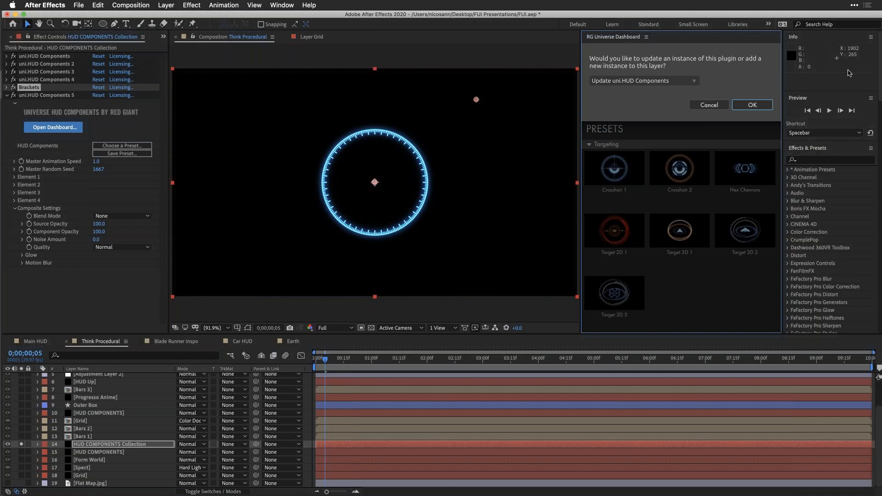
left_click(687, 80)
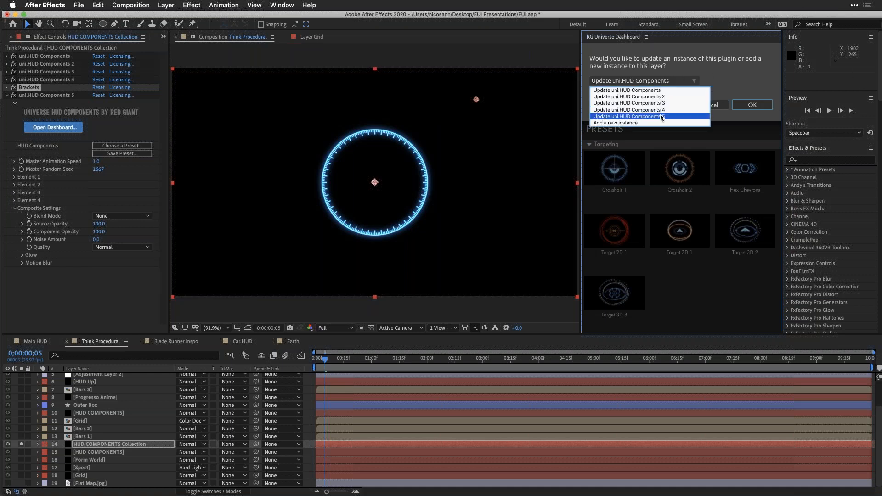
left_click(661, 116)
left_click(751, 105)
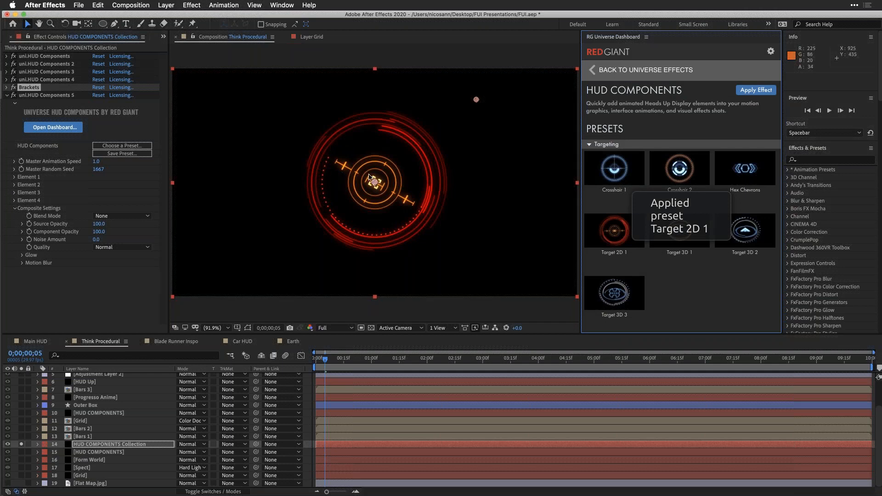
Preview the Target 2D 1 animation, mute the music layer and scrub the playhead to 0;00;02;26
left_click(349, 353)
key("space")
key("space")
scroll(97, 385, "up", 3)
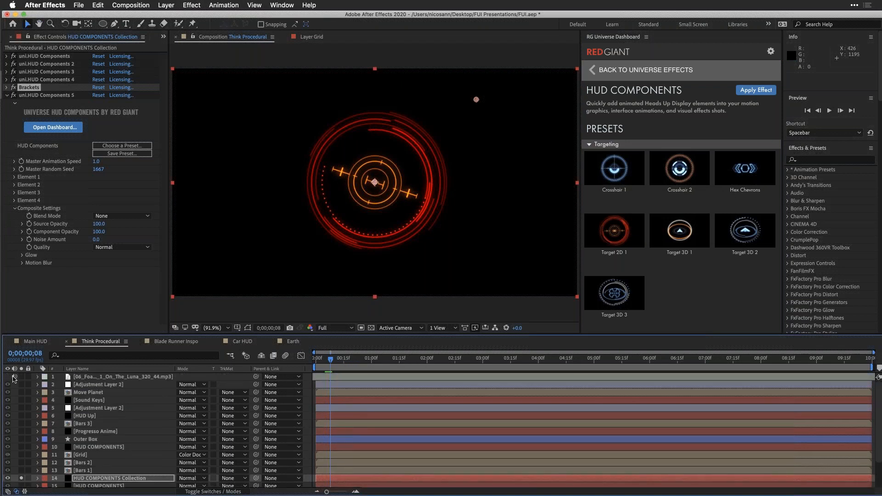
left_click_drag(343, 357, 475, 359)
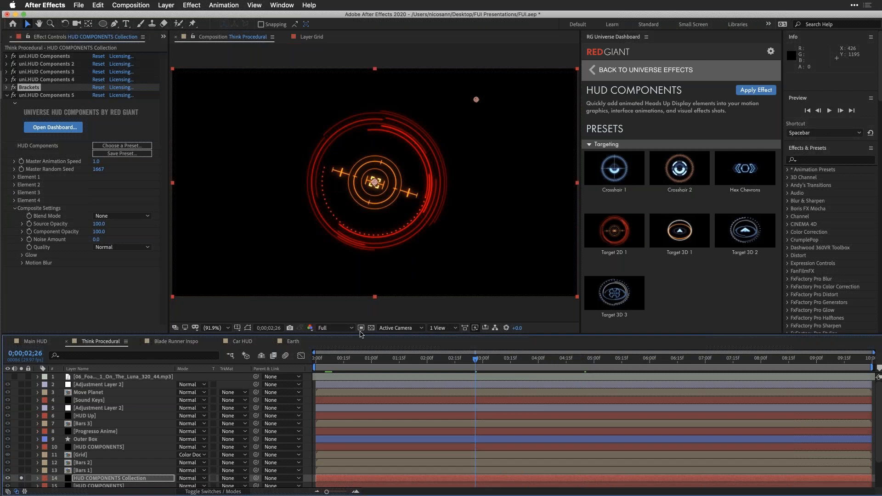
Set the composition preview resolution to Third and check the animation at 0;00;01;24 and 0;00;03;13
left_click(335, 328)
left_click(333, 369)
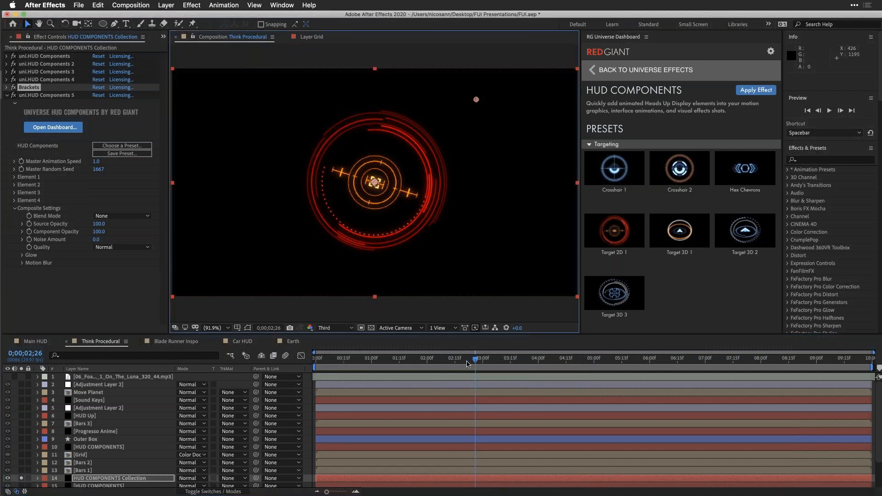
left_click(416, 360)
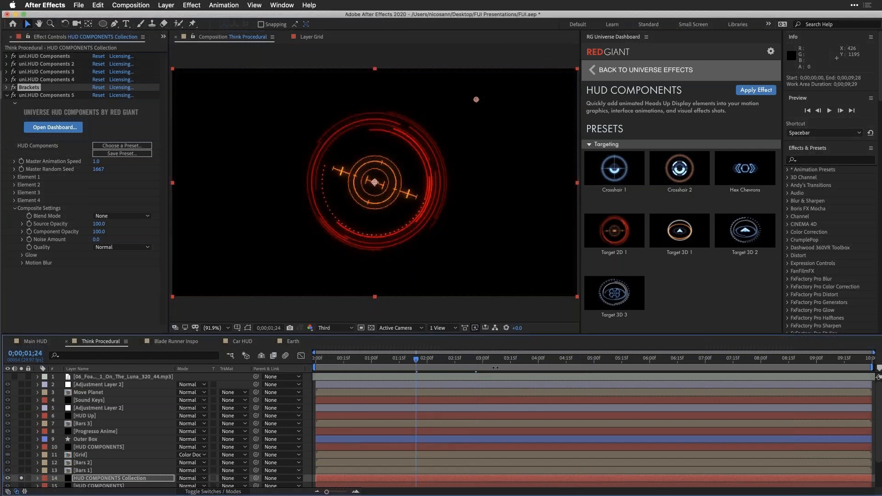
left_click(507, 360)
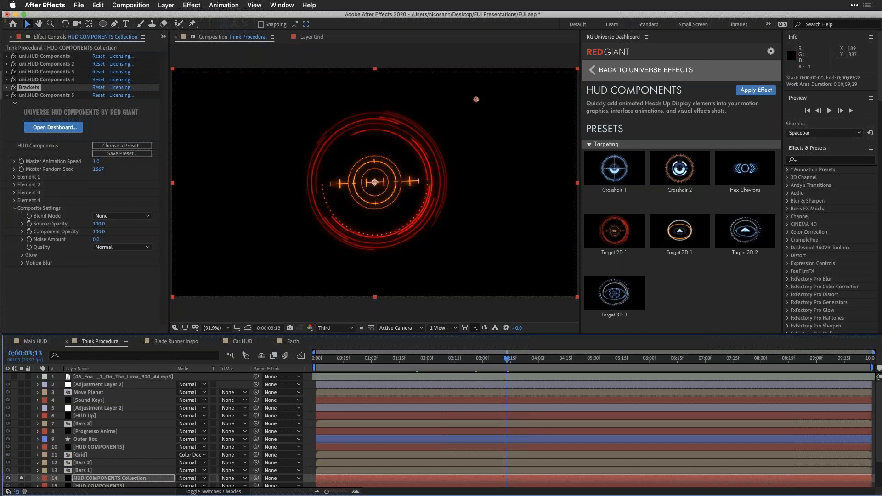
Set the element types of Element 2 and Element 1 in uni.HUD Components 5 to None
left_click(14, 178)
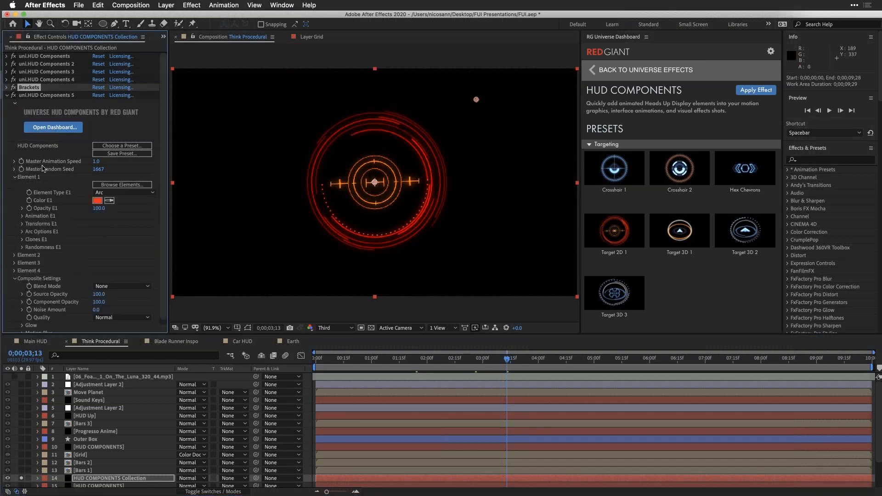
scroll(26, 196, "down", 1)
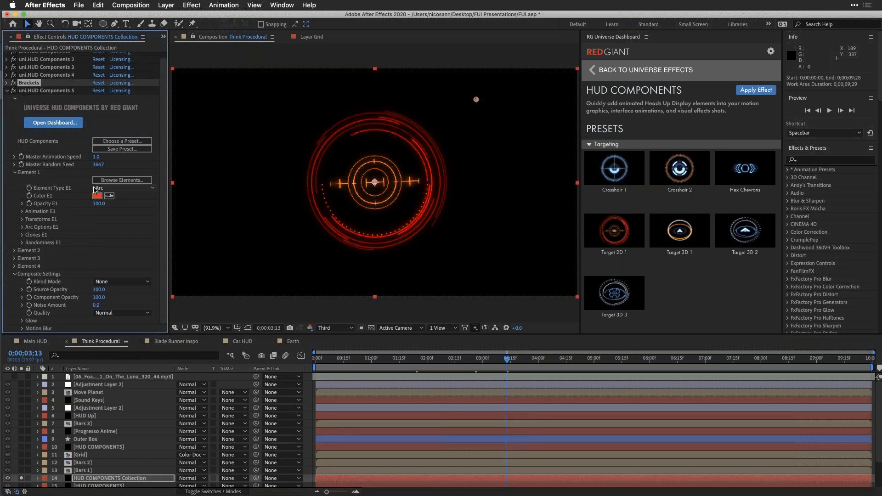
left_click(15, 251)
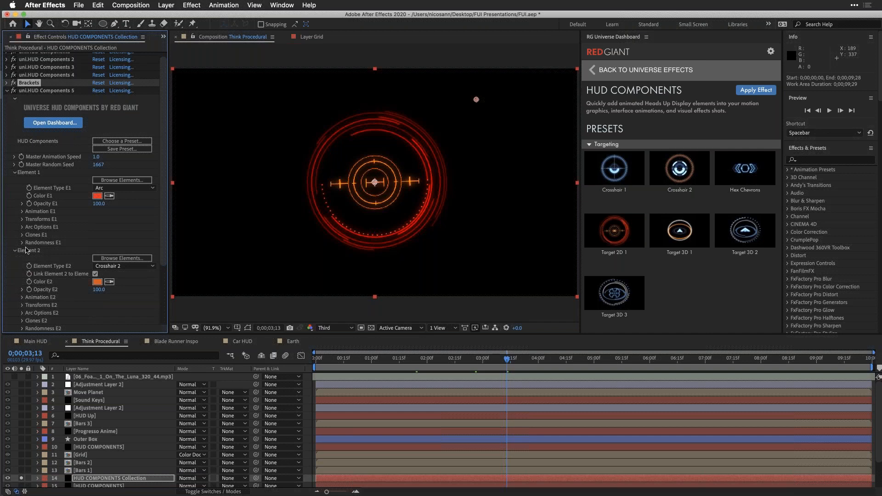
left_click(129, 268)
left_click(127, 284)
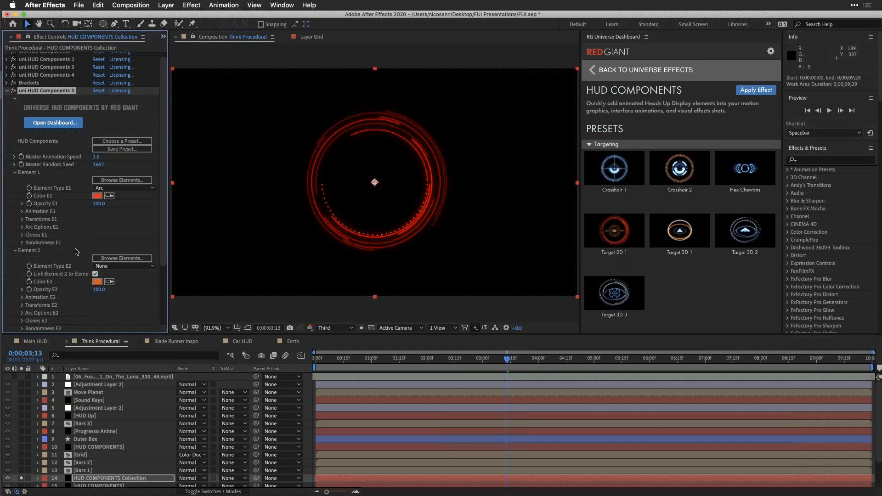
left_click(110, 188)
left_click(110, 205)
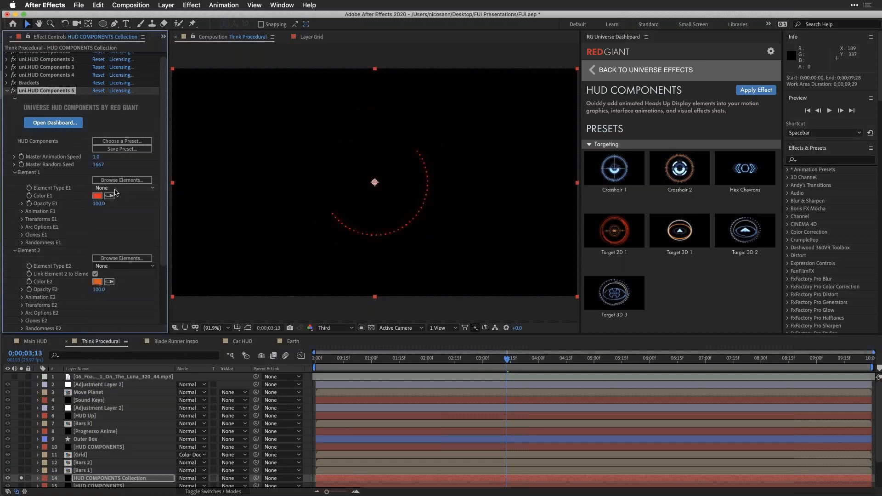
Set the element type of Element 3 in uni.HUD Components 5 to None
scroll(9, 263, "down", 4)
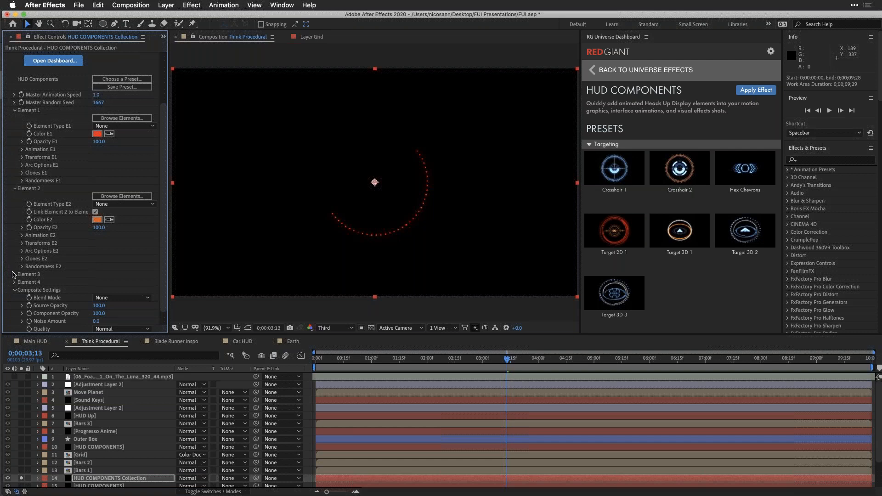
left_click(14, 274)
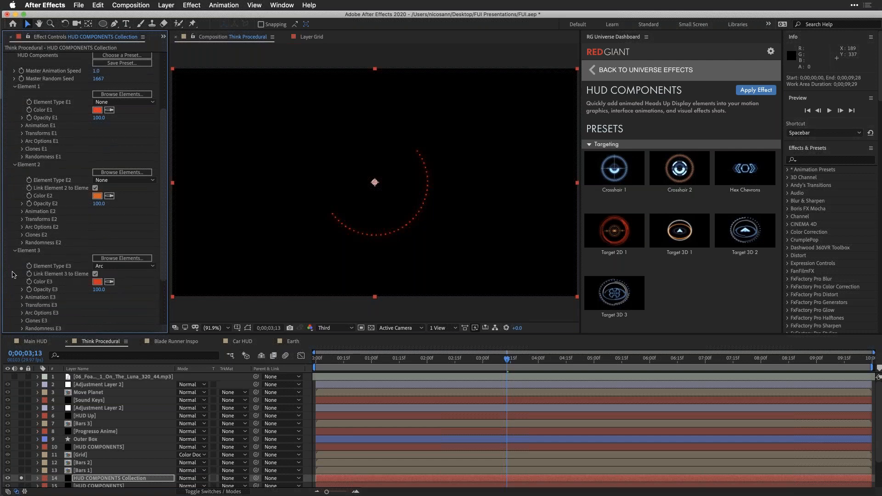
left_click(132, 268)
left_click(108, 285)
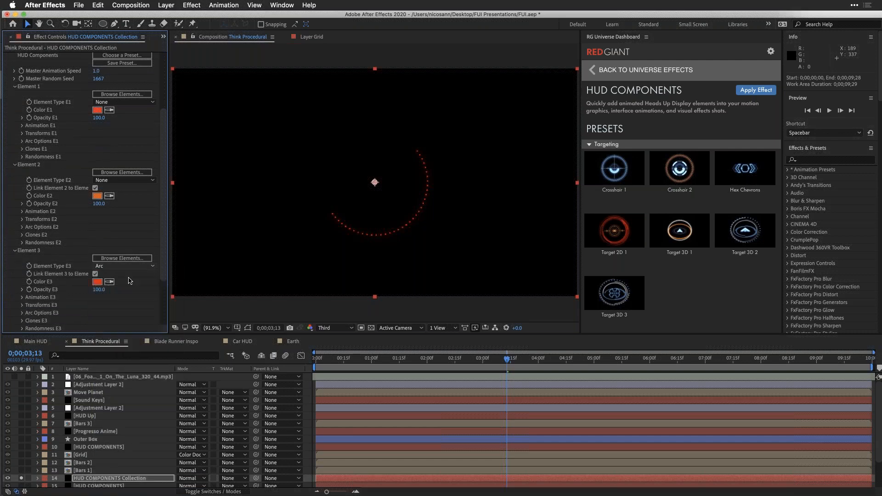
scroll(90, 252, "up", 6)
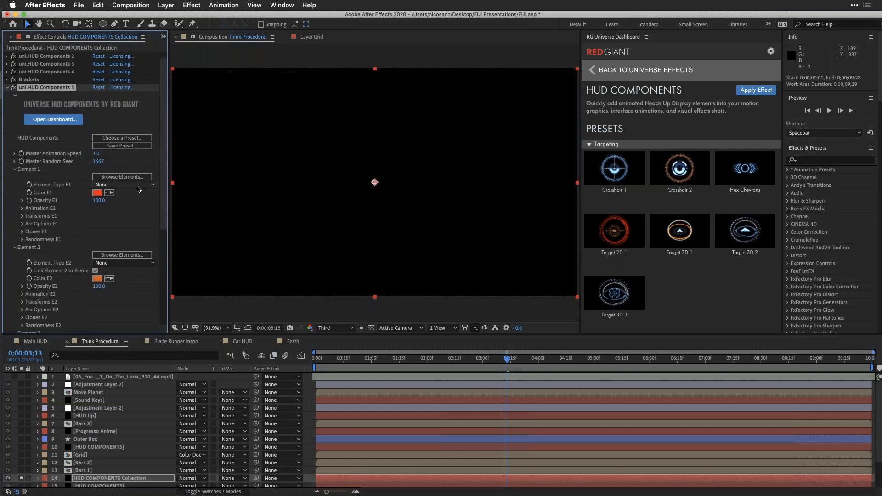
Set Element 1's type to Arc and collapse the Element 2 settings
left_click(138, 186)
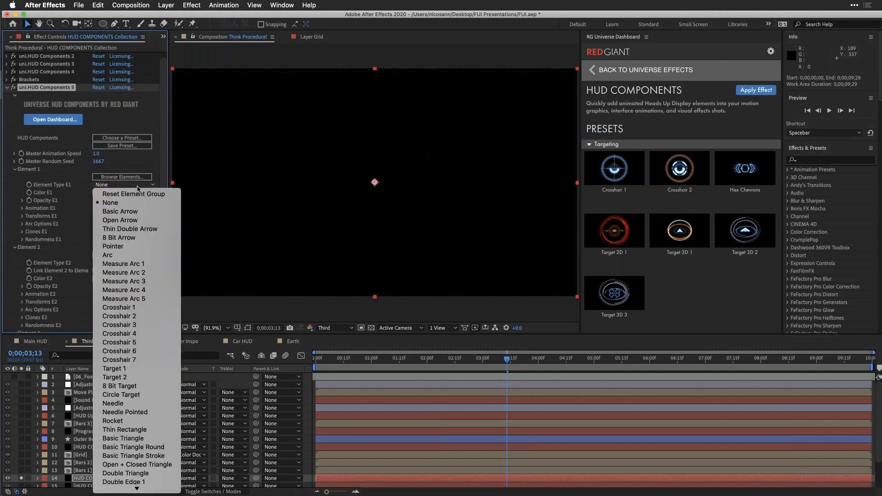
left_click(136, 256)
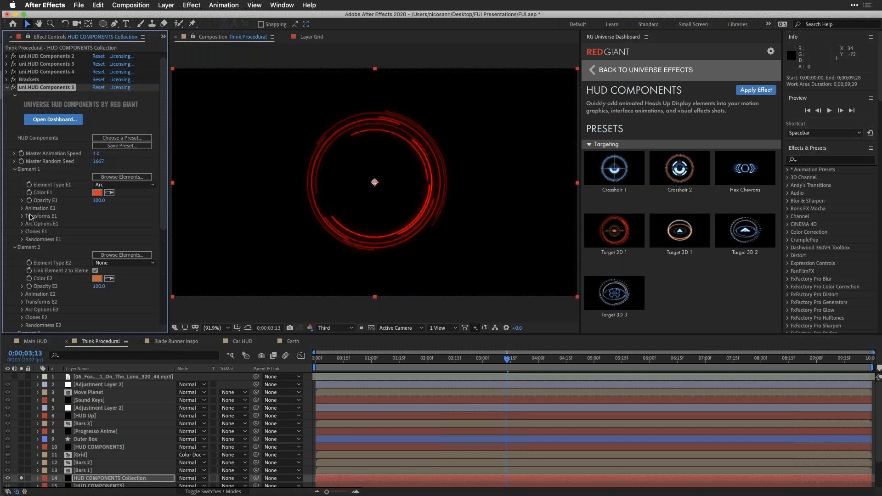
left_click(14, 247)
Browse the visual library of element types for Element 1 and close it without choosing one
left_click(122, 177)
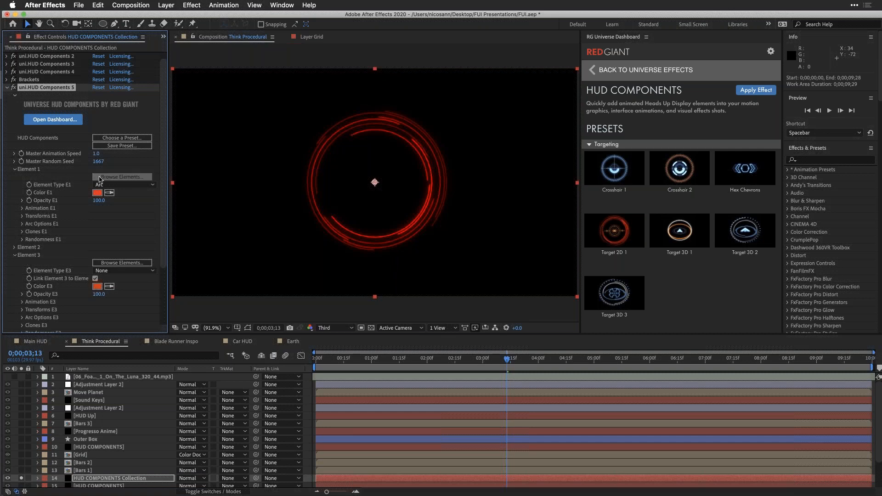
scroll(453, 248, "down", 10)
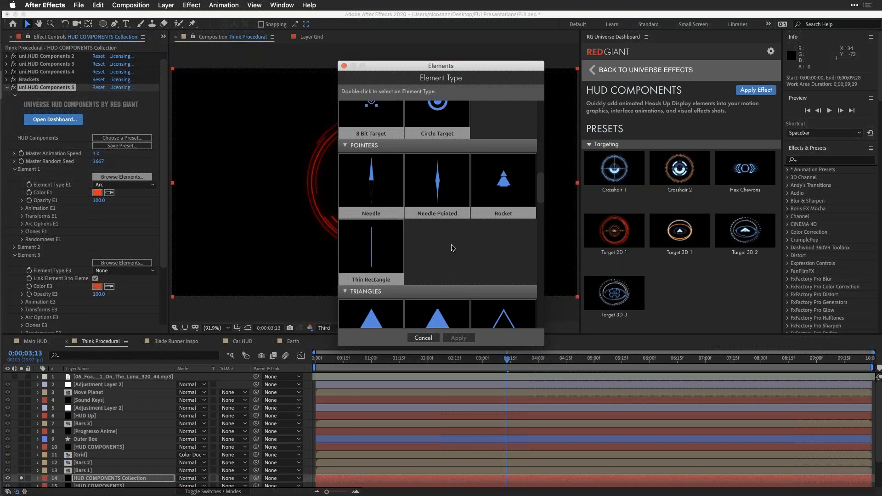
scroll(451, 248, "down", 12)
left_click(423, 338)
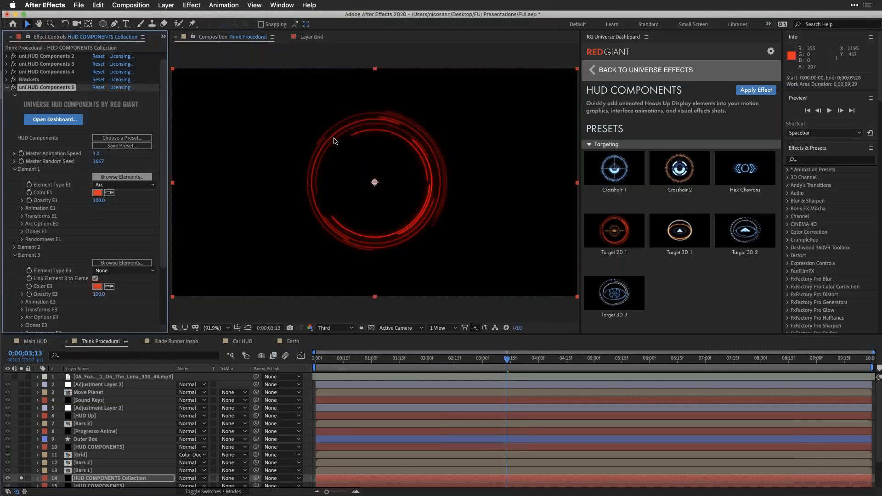
Set Element 1's Segment Angle to 30 and its Number of Clones to 23, trying 0 clones first
left_click(22, 224)
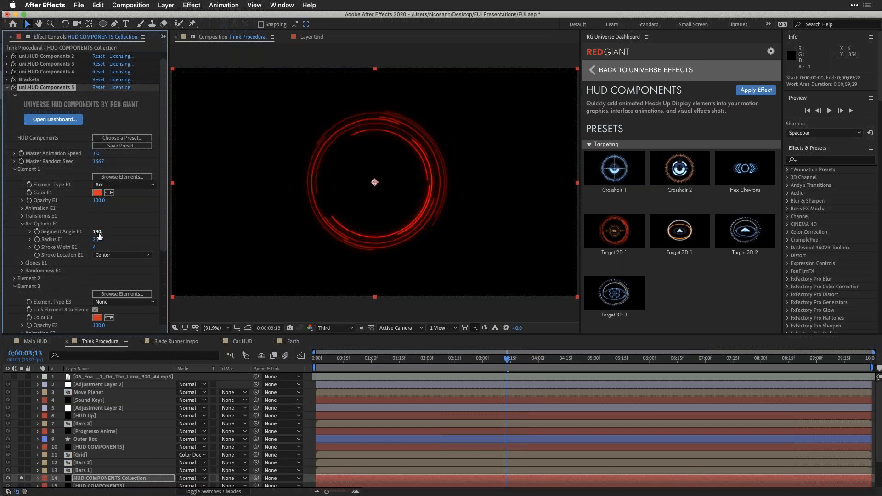
left_click_drag(85, 231, 85, 231)
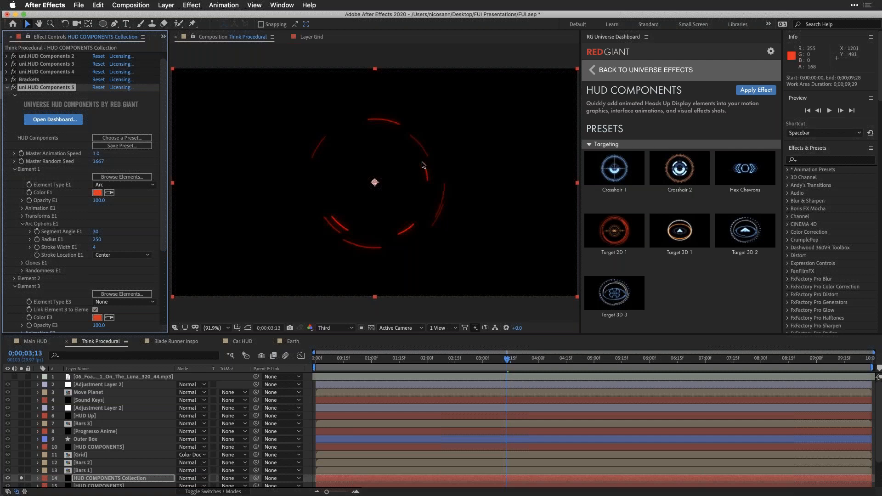
left_click(22, 263)
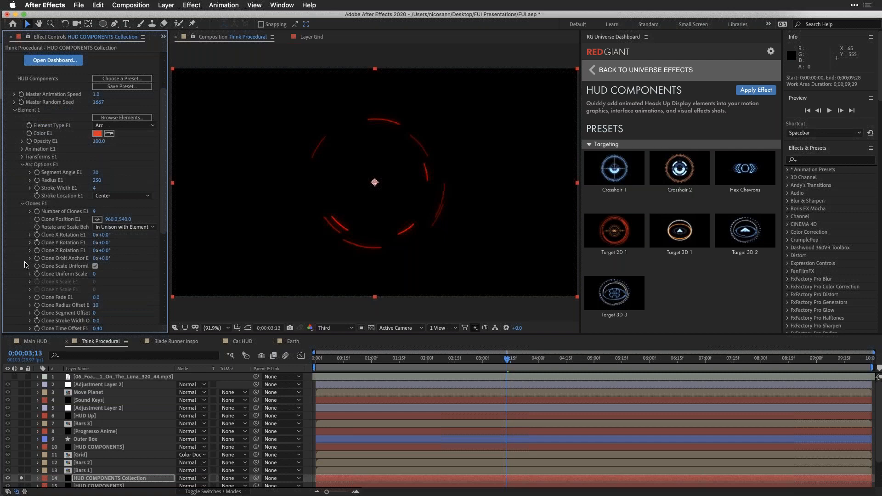
left_click(95, 212)
type("0")
key("Return")
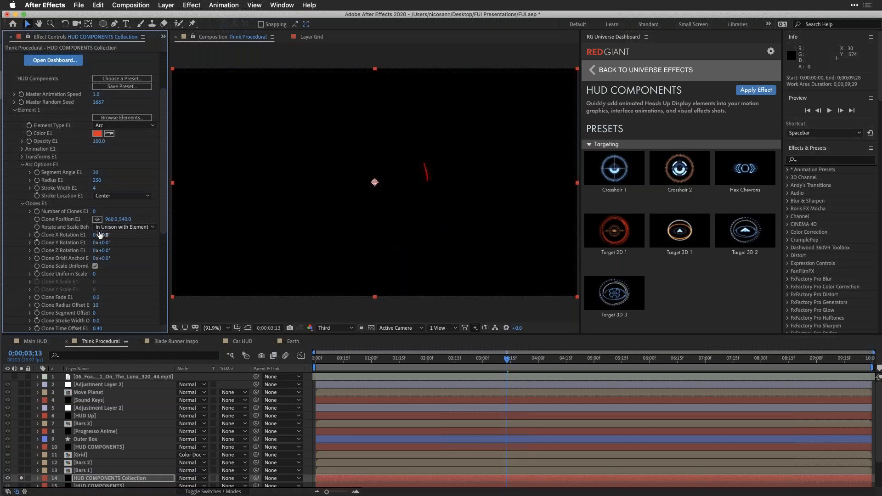
left_click_drag(94, 211, 105, 211)
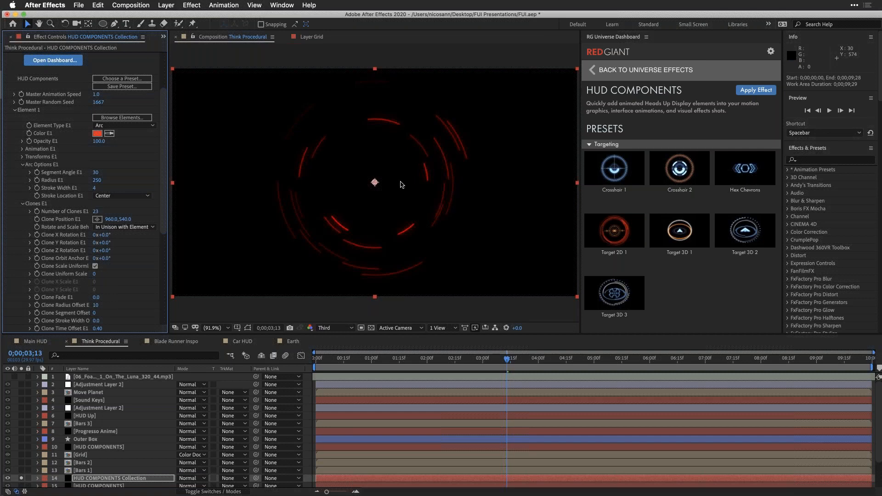
Return the playhead to 0;00;00;00 and collapse the Element 1, Element 3 and Composite Settings groups
left_click(394, 364)
key("Home")
scroll(11, 205, "up", 5)
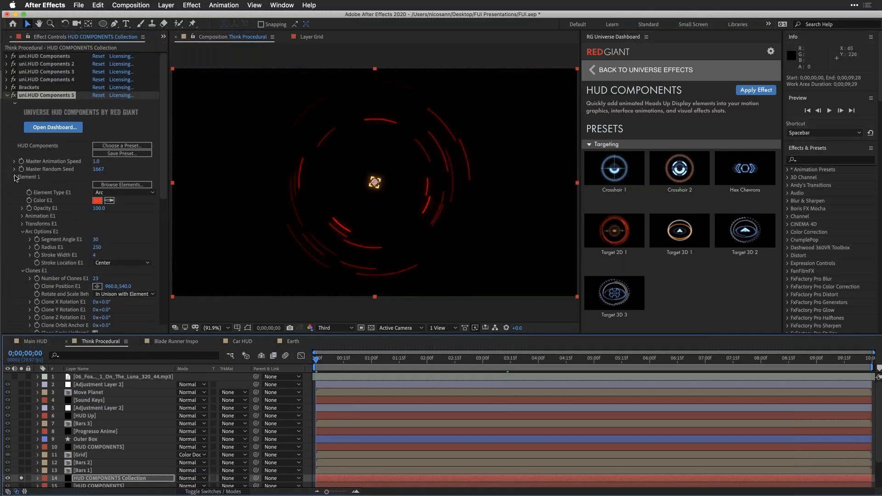
left_click(15, 177)
left_click(15, 193)
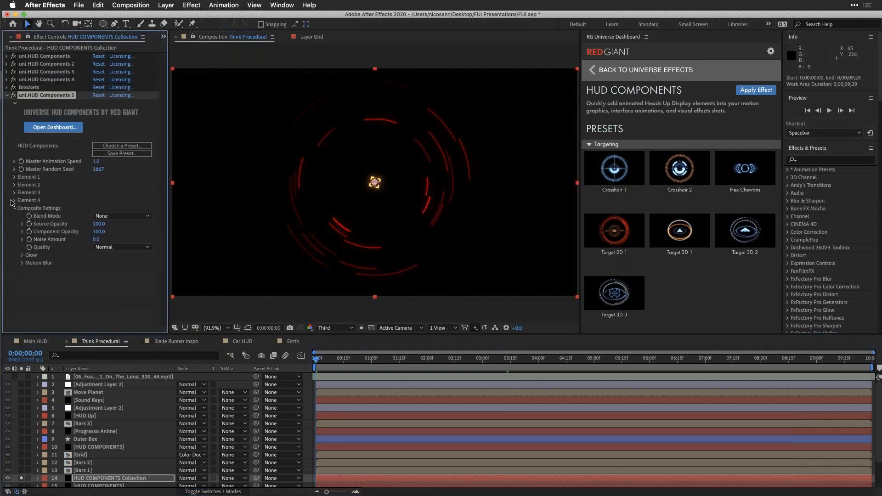
left_click(15, 208)
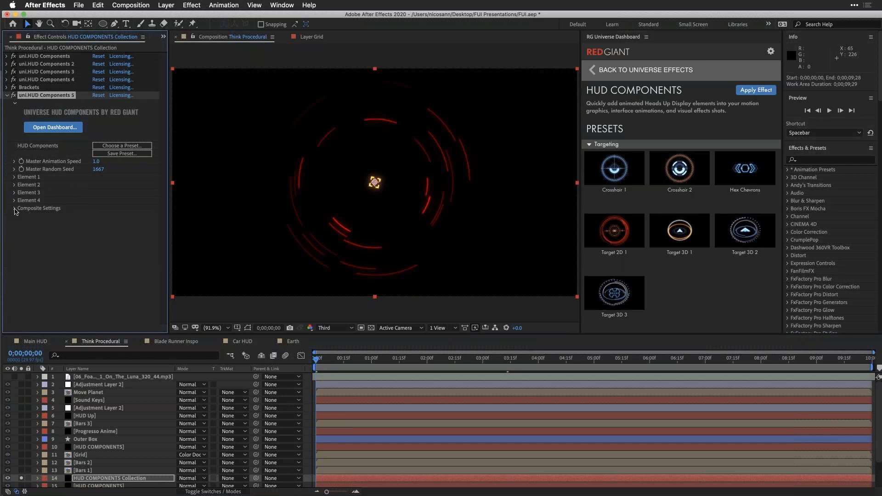
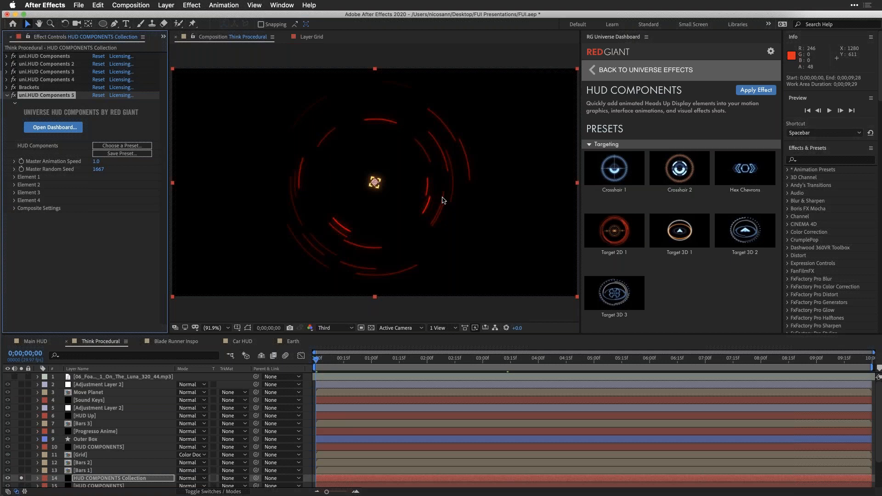
Delete the uni.HUD Components 5 effect from the HUD COMPONENTS Collection layer
left_click(14, 178)
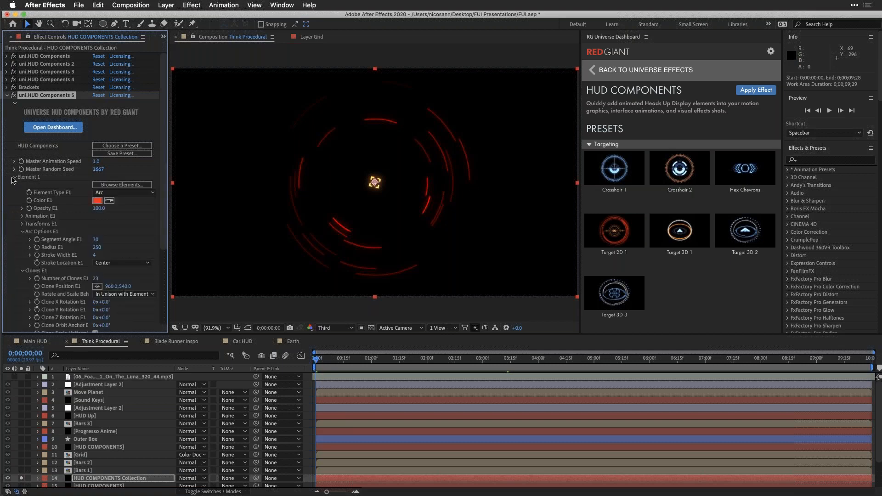
scroll(111, 168, "down", 5)
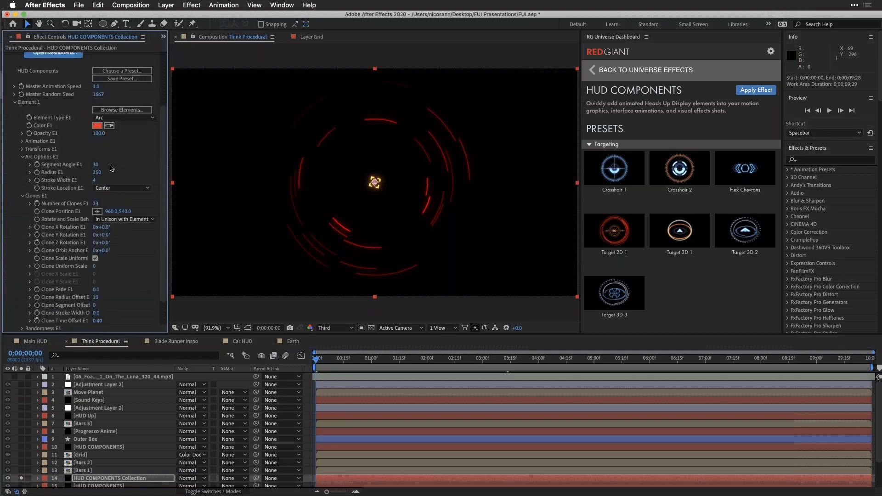
left_click(22, 157)
left_click(23, 165)
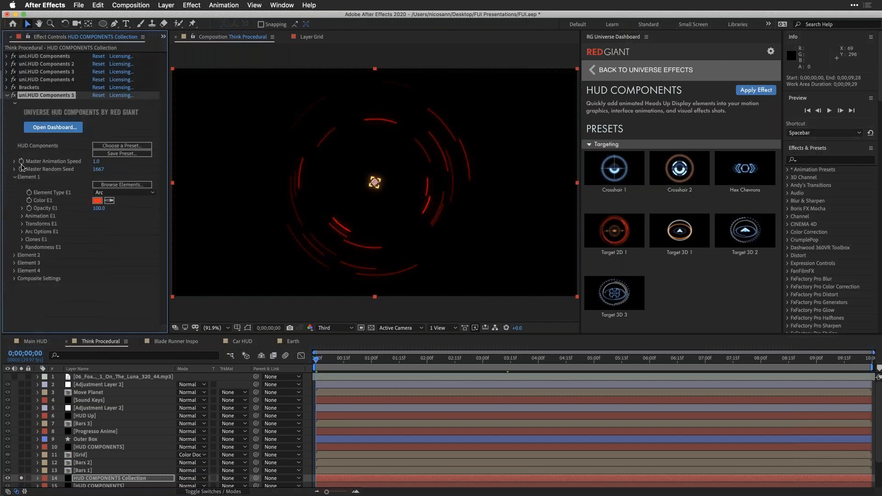
left_click(14, 177)
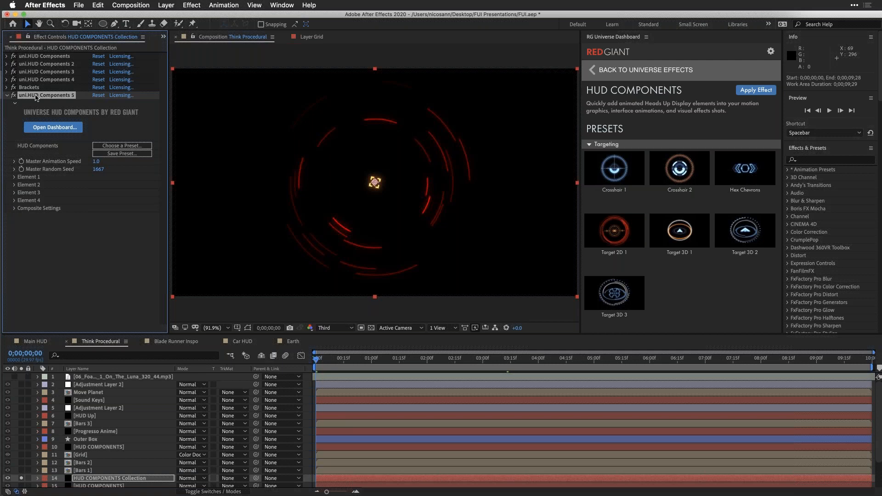
key("Delete")
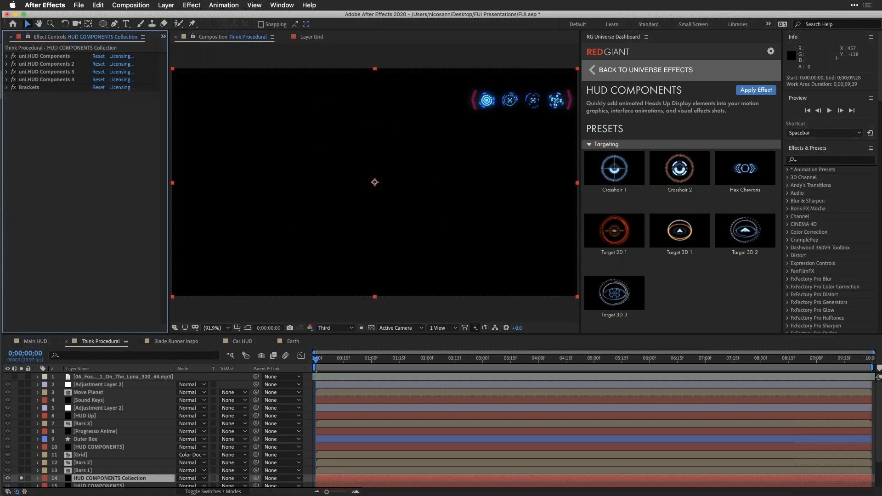
key("super+Tab")
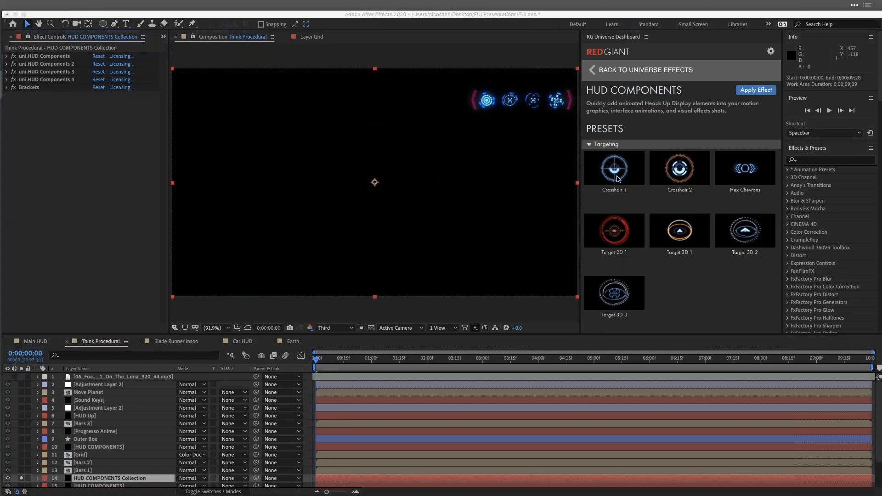
left_click(402, 365)
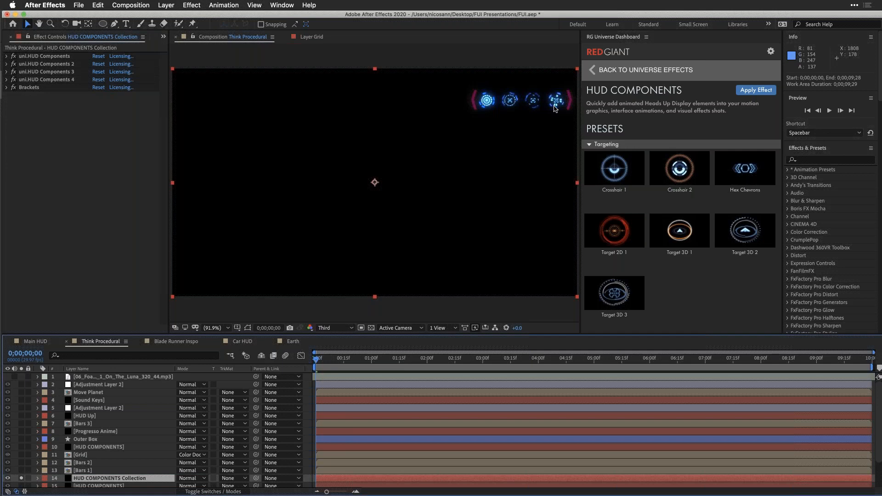
Set the composition preview resolution to Full for a closer look at the row of HUD targets
key("period")
key("period")
key("space")
left_click_drag(497, 162, 372, 234)
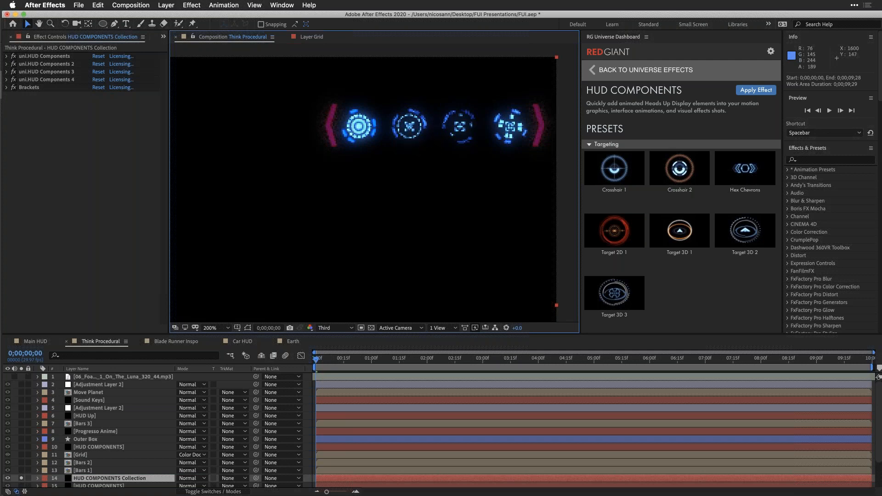
left_click(343, 329)
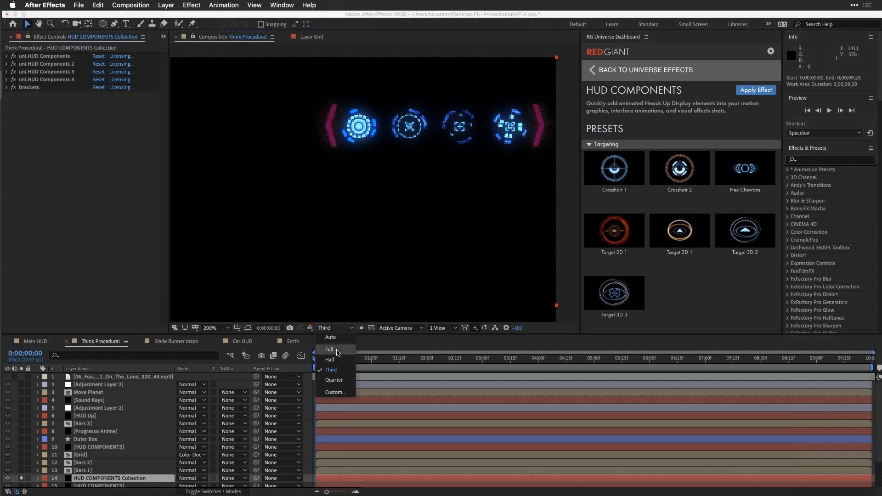
left_click(337, 352)
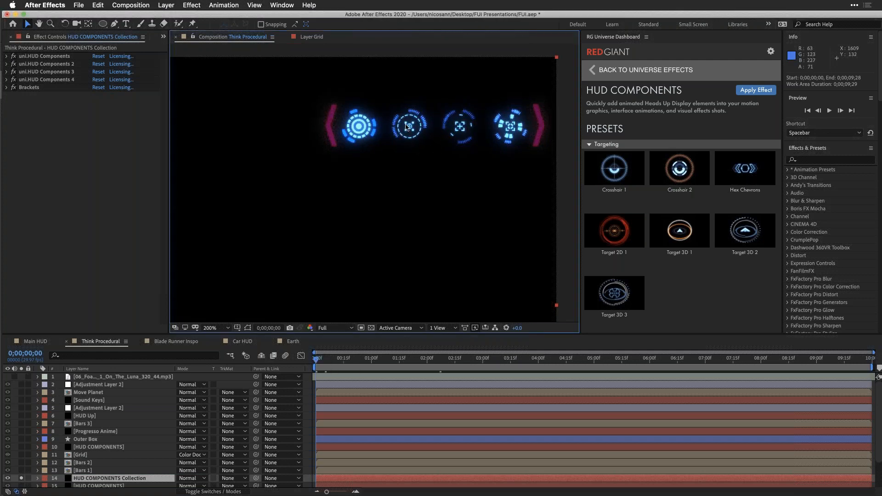
Examine the first uni.HUD Components effect's Animation E1 settings and the targets' motion at 0;00;02;21 and 0;00;05;07, then collapse the effect
left_click(466, 361)
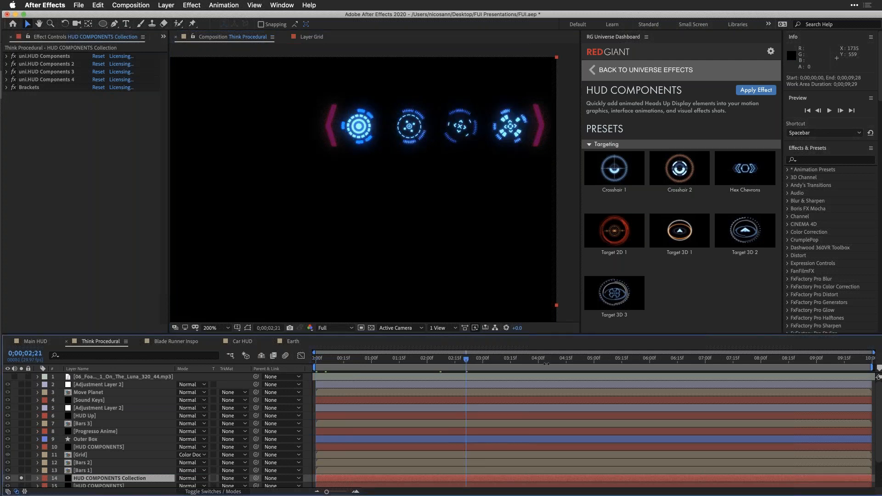
left_click(6, 57)
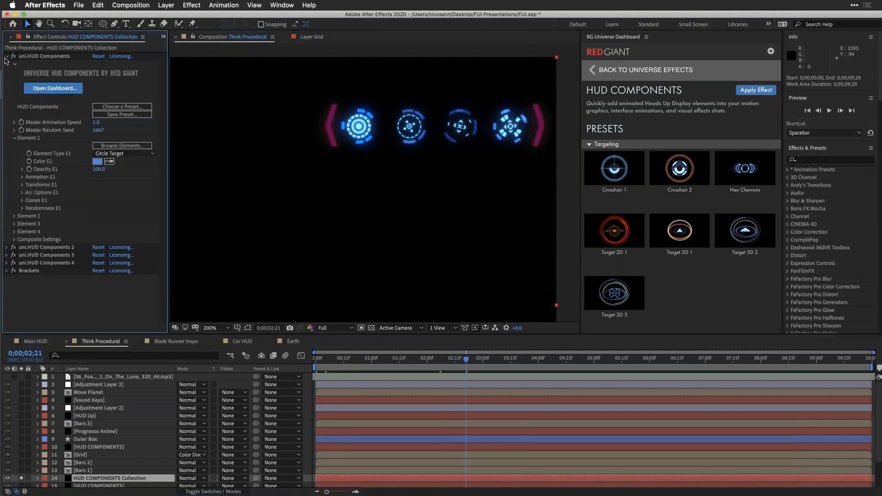
left_click(14, 138)
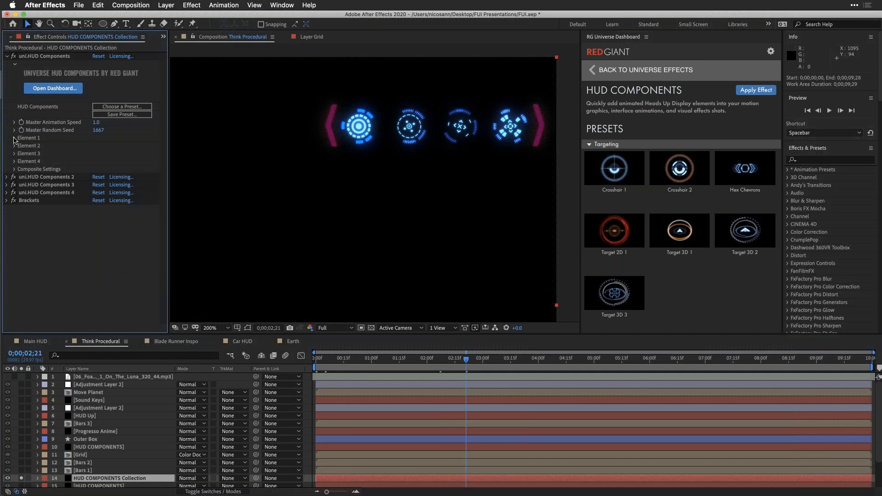
left_click(14, 138)
left_click(21, 177)
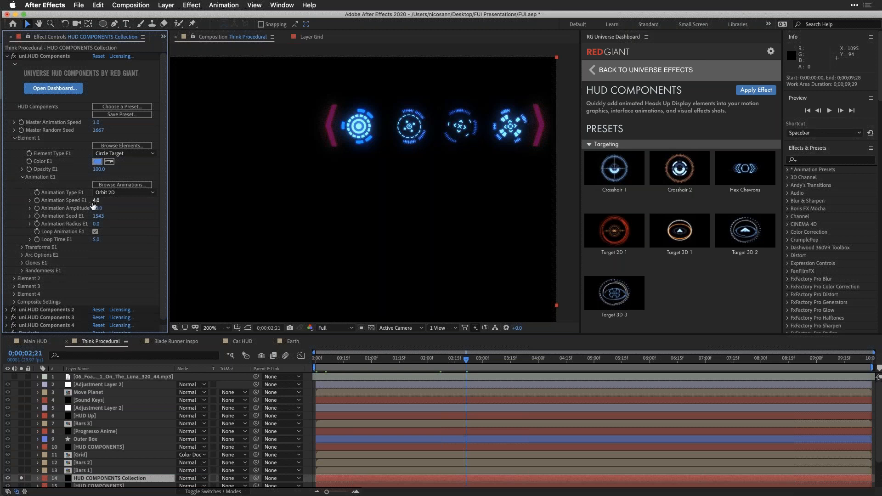
left_click_drag(508, 365, 519, 366)
left_click(606, 358)
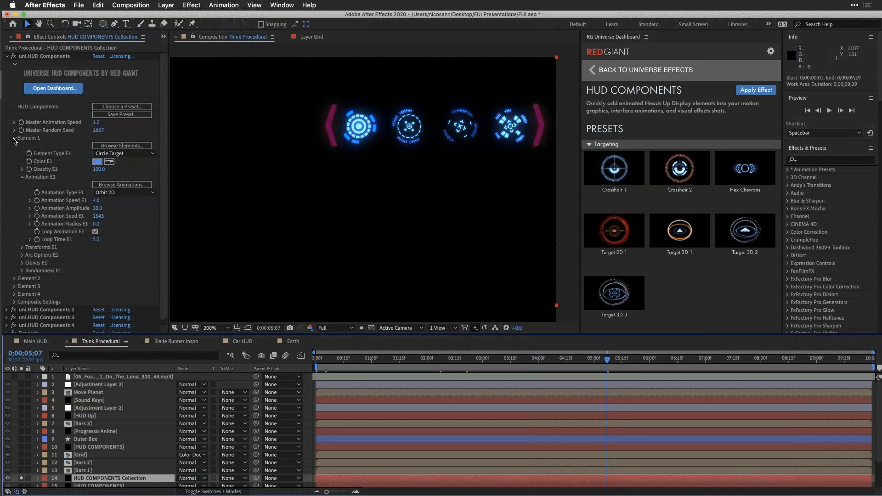
left_click(6, 56)
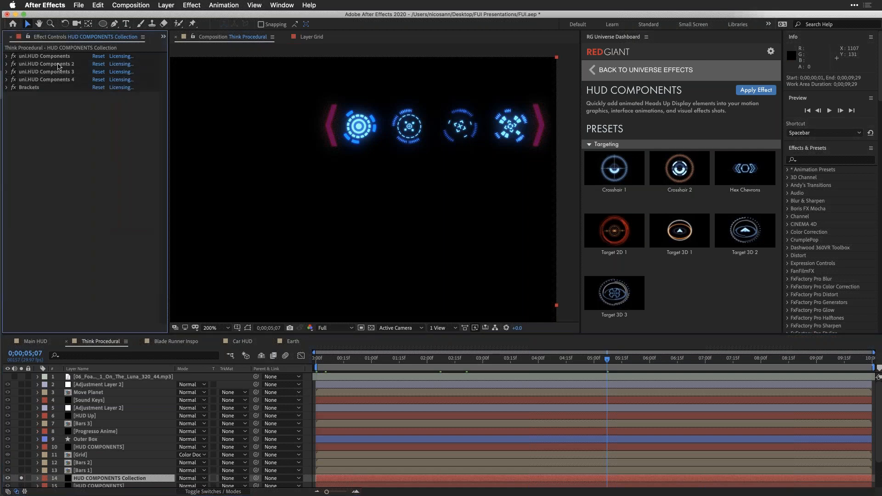
Expand the uni.HUD Components 2 effect on the HUD COMPONENTS Collection layer down to Element 1's animation settings
left_click(59, 64)
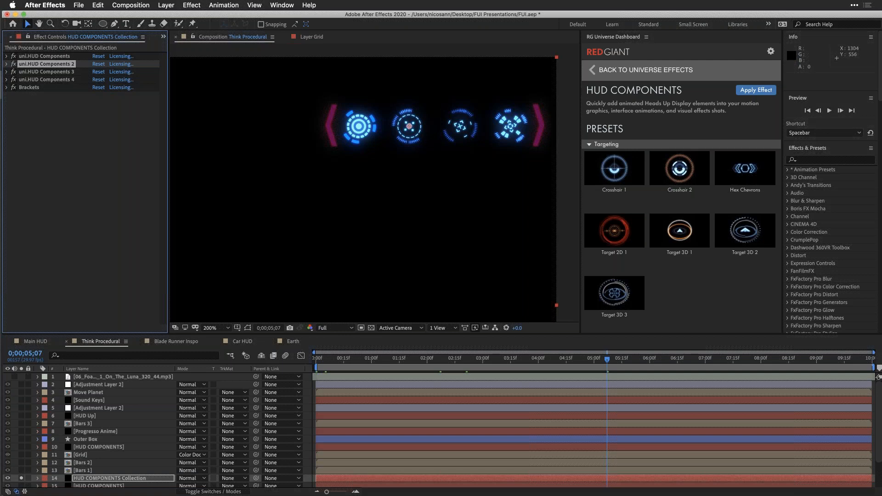
scroll(381, 461, "down", 4)
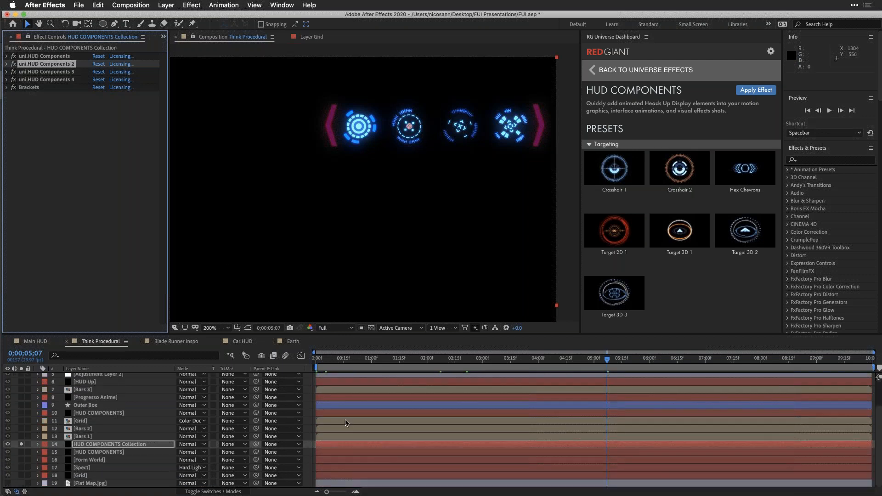
left_click(137, 446)
key("e")
key("e")
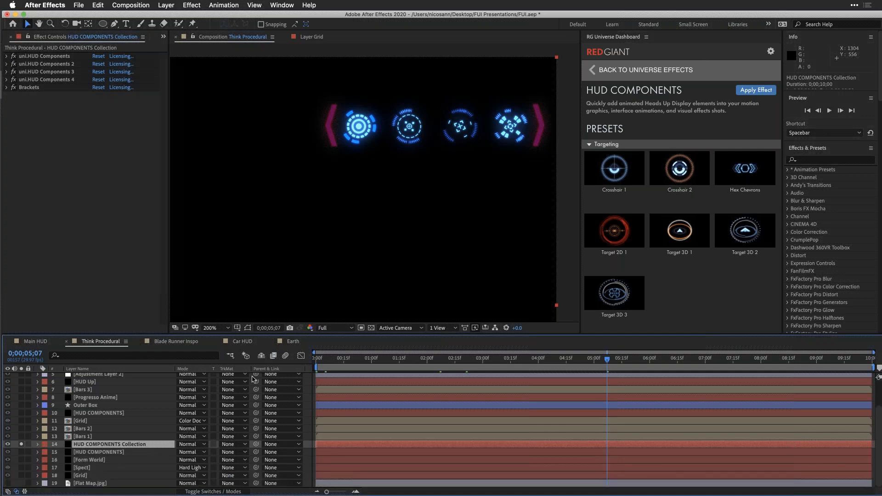
left_click(6, 64)
left_click(15, 146)
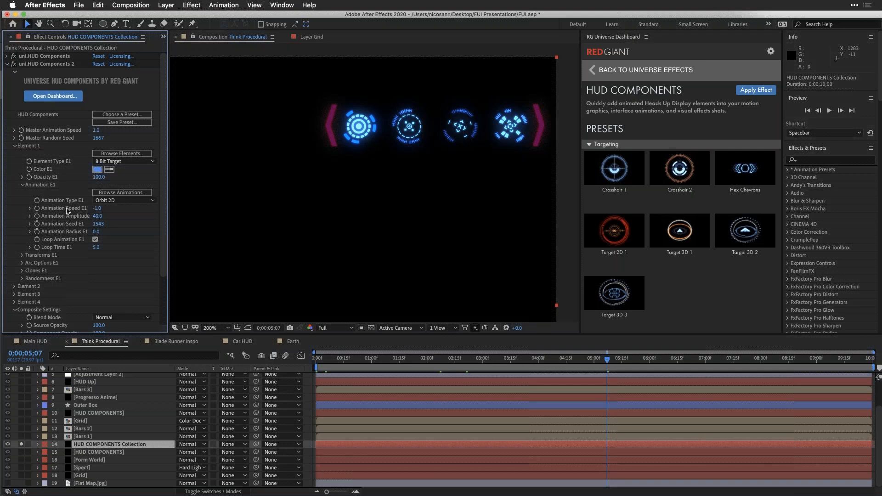
Add the expression effect("uni.HUD Components")(15) to Animation Speed E1 of uni.HUD Components 2, linking it to the first effect
left_click(38, 57)
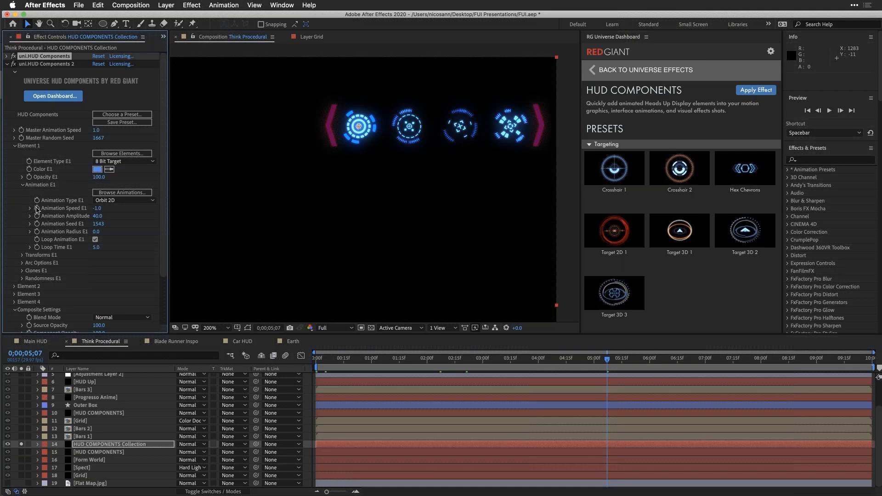
left_click(37, 208, "alt")
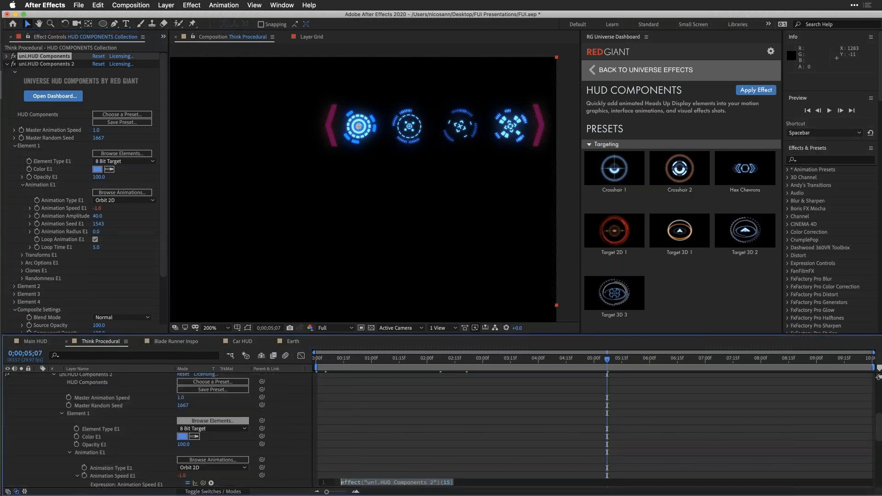
mouse_move(204, 484)
left_mouse_down()
mouse_move(154, 453)
mouse_move(138, 374)
mouse_move(147, 425)
mouse_move(91, 438)
mouse_move(76, 459)
mouse_move(57, 441)
left_mouse_up()
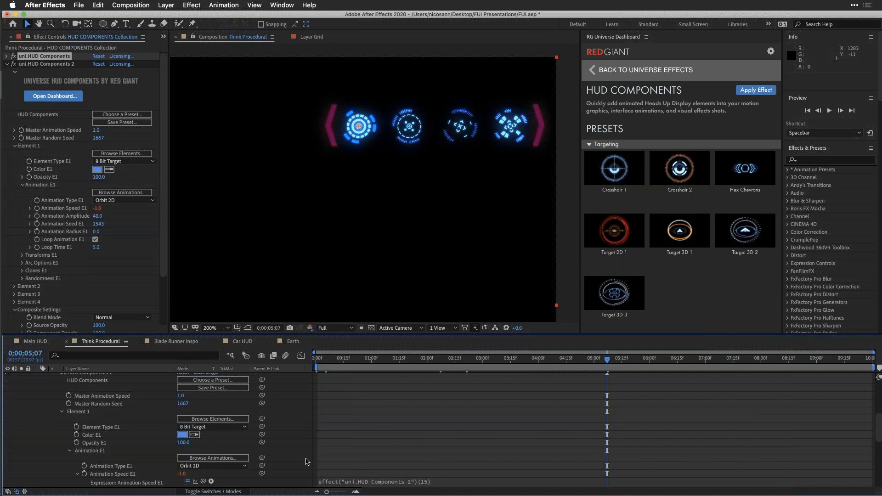
left_click(412, 481)
left_click(430, 480)
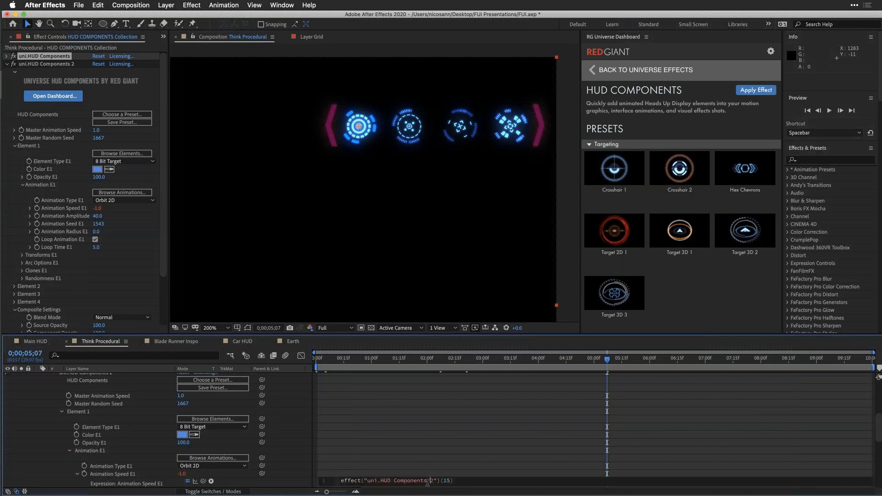
key("BackSpace")
key("BackSpace")
Multiply the Animation Speed E1 expression by -1 and move the playhead to 0;00;02;00
left_click(462, 466)
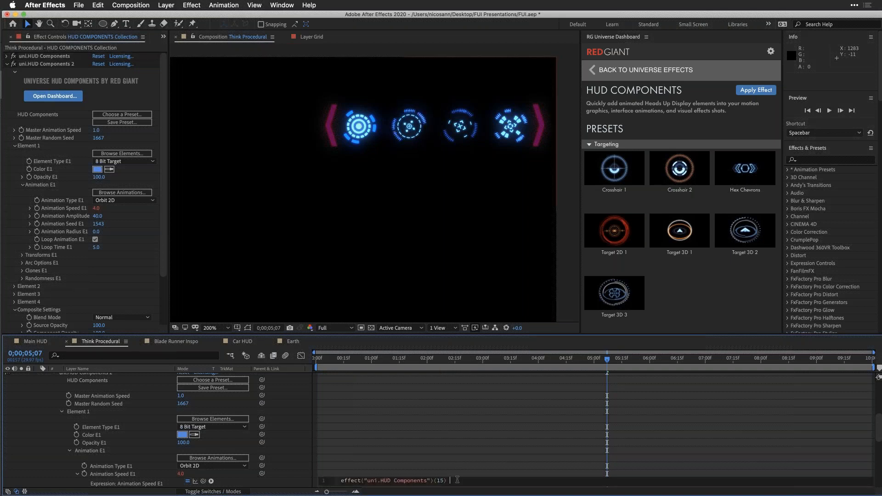
type("-1")
left_click(444, 454)
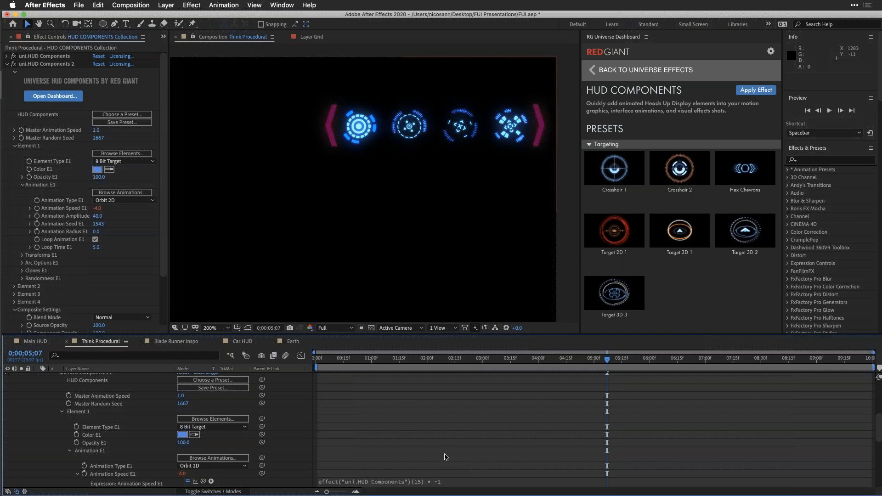
left_click_drag(367, 360, 427, 361)
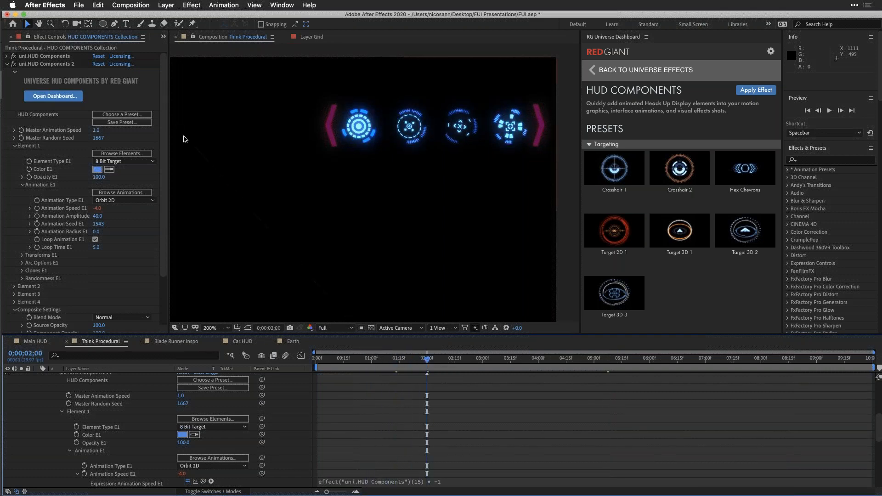
Collapse uni.HUD Components 2, and turn Brackets and all four uni.HUD Components effects off and back on
left_click(7, 68)
left_click(6, 64)
left_click(13, 88)
left_click(14, 79)
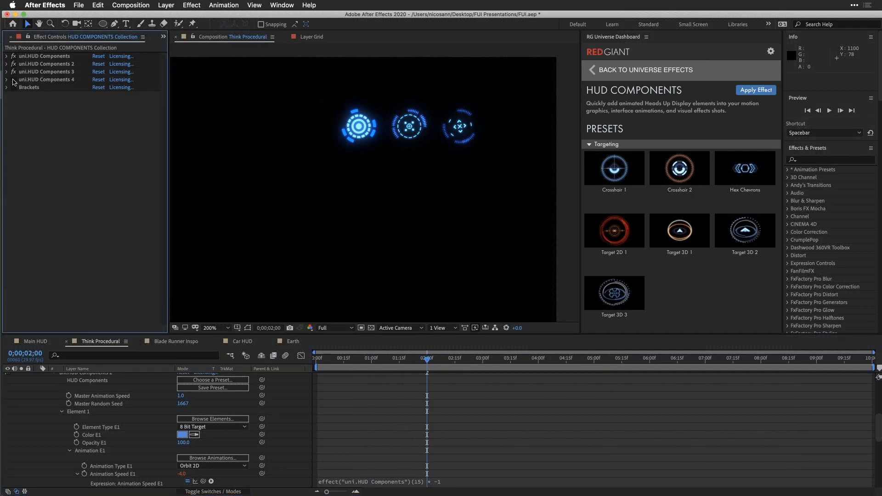
left_click(13, 72)
left_click(13, 65)
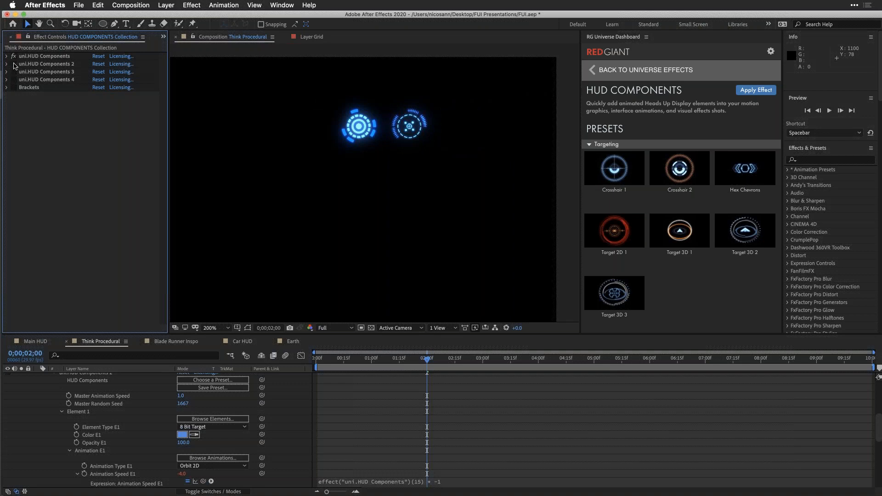
left_click(14, 57)
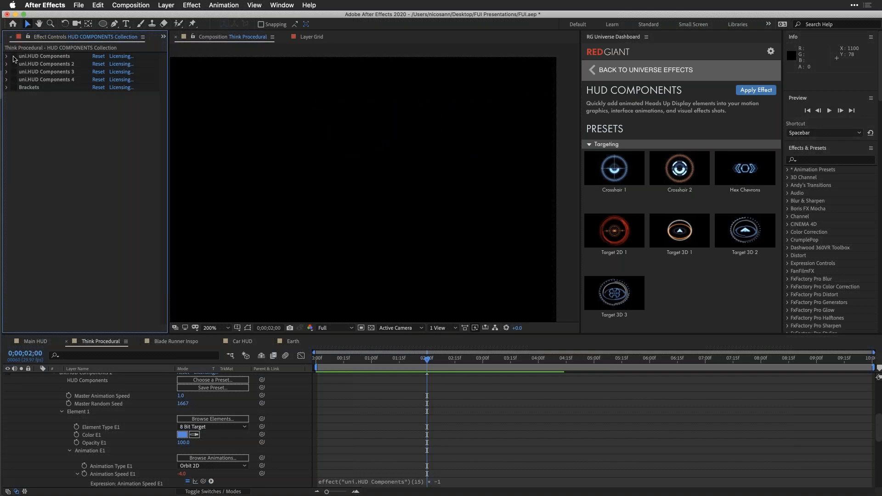
left_click_drag(13, 57, 14, 93)
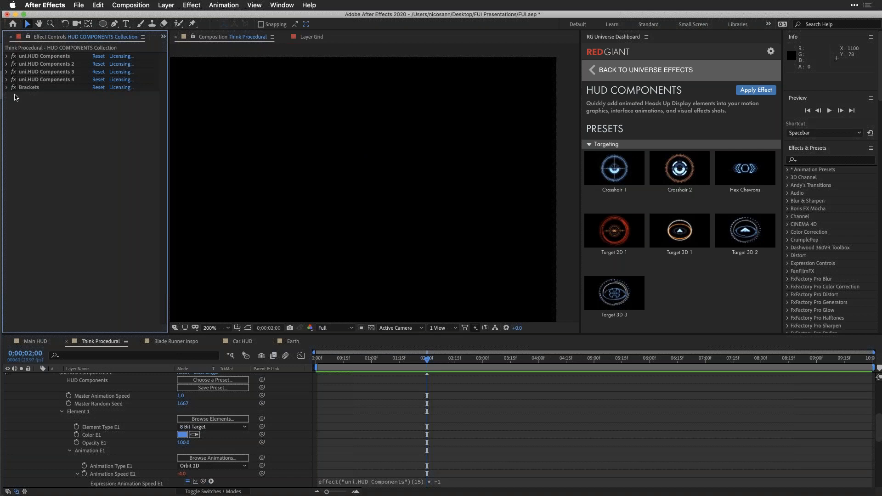
Try to save the four uni.HUD Components effects and Brackets as an animation preset in After Effects 2020's User Presets folder
left_click(31, 55)
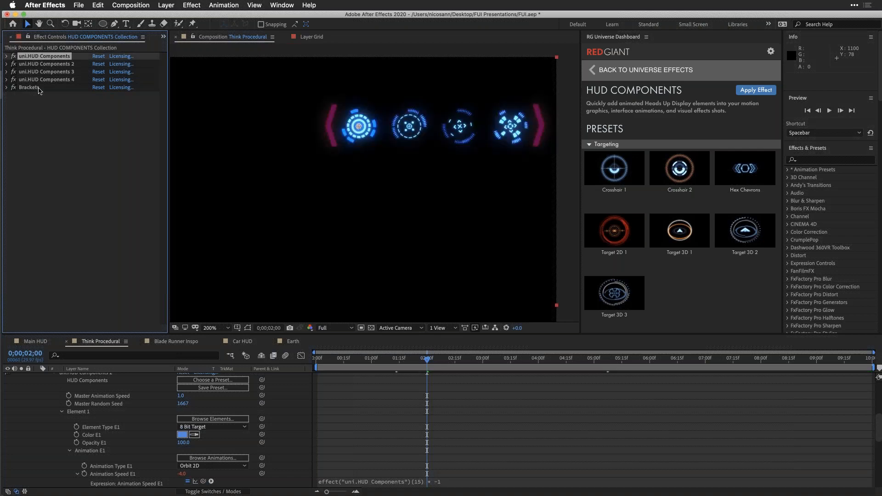
left_click(38, 88, "shift")
left_click(230, 6)
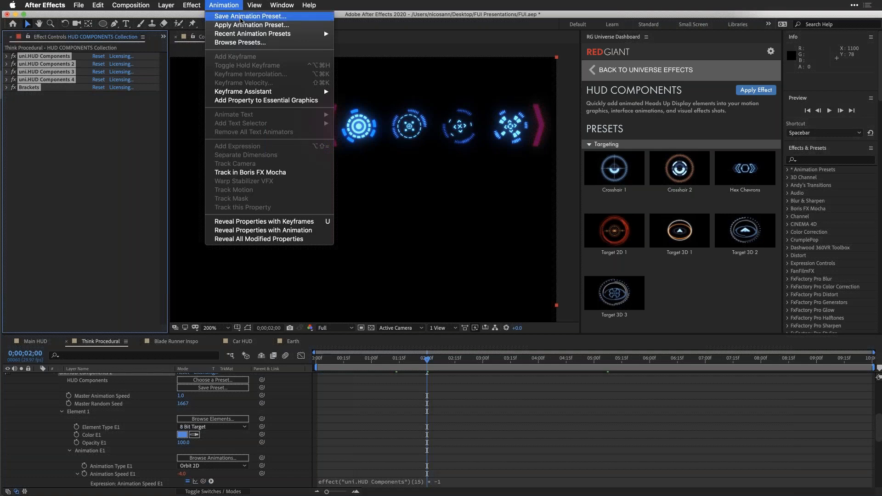
left_click(240, 17)
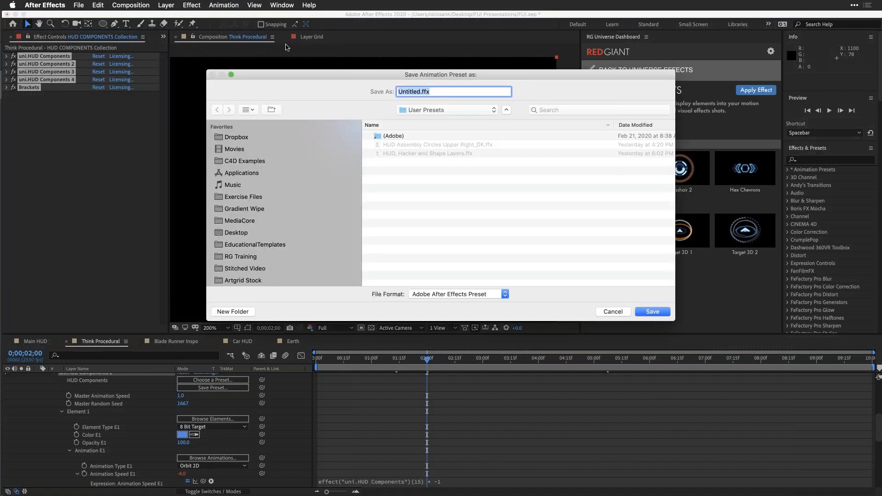
left_click_drag(290, 75, 277, 59)
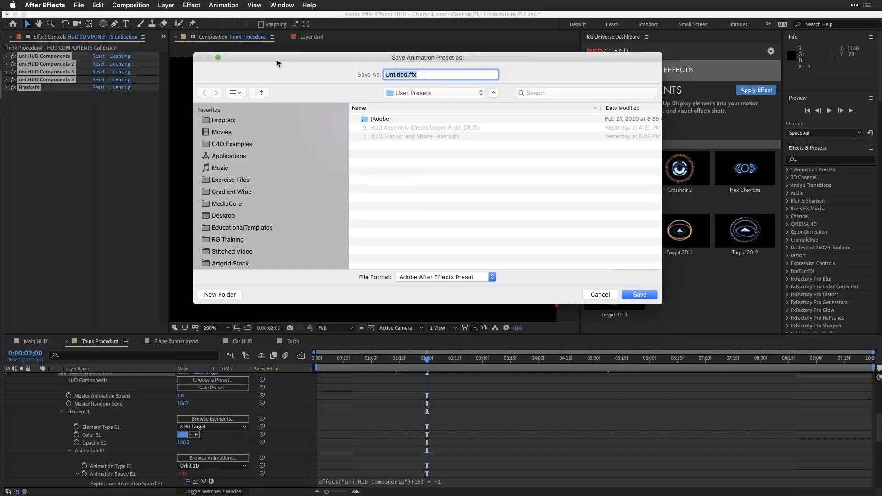
scroll(241, 246, "down", 3)
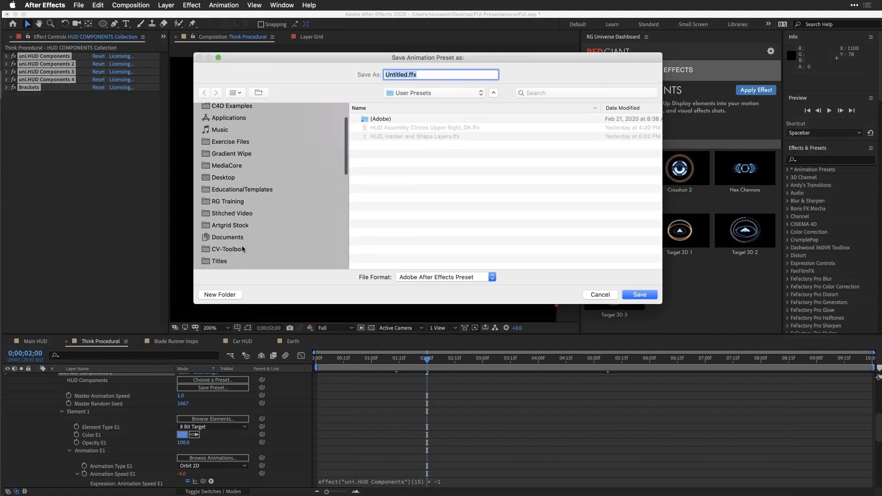
left_click(241, 237)
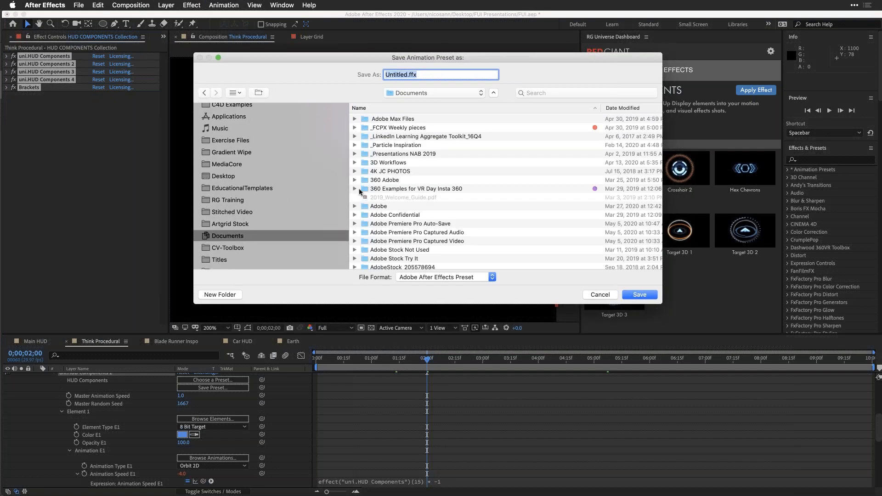
double_click(365, 206)
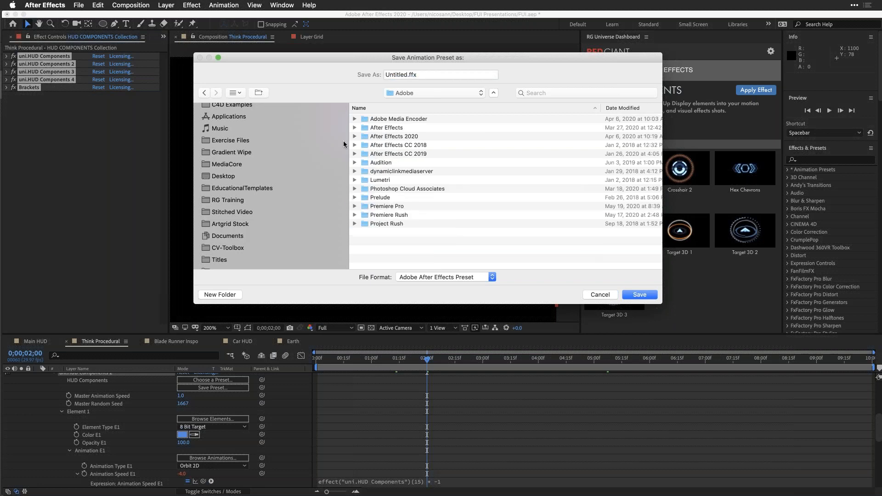
double_click(364, 137)
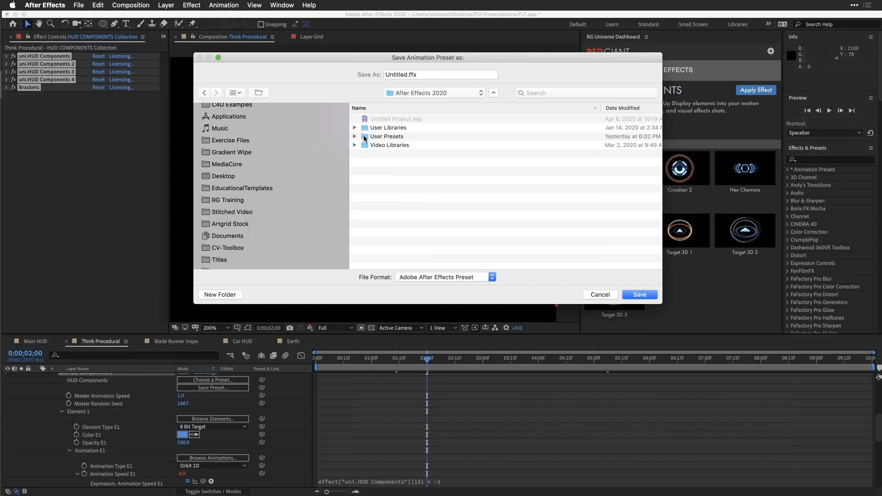
double_click(365, 137)
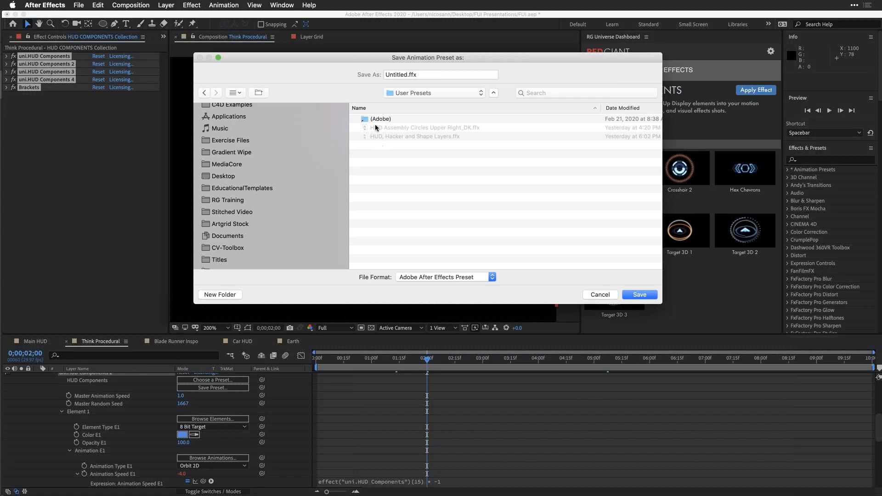
left_click(610, 296)
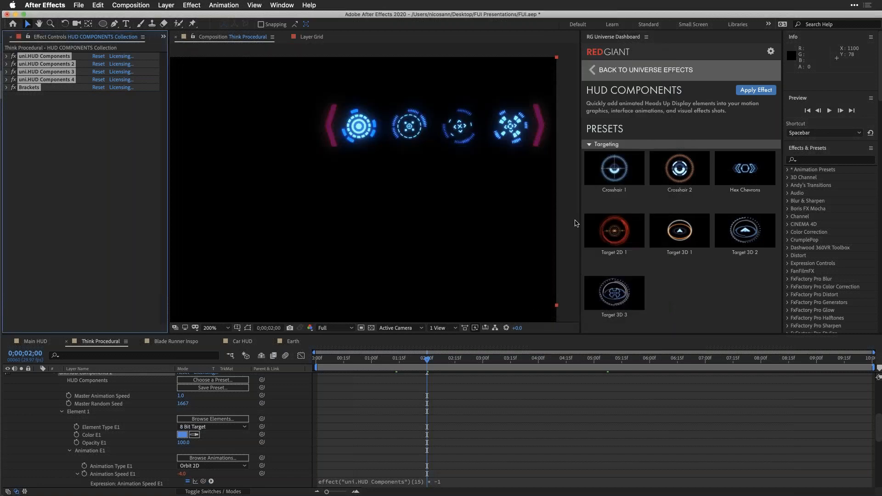
Delete all five effects from the HUD COMPONENTS Collection layer and fit the composition to the viewer
left_click(37, 56)
left_click(31, 87, "shift")
key("Delete")
key("shift+slash")
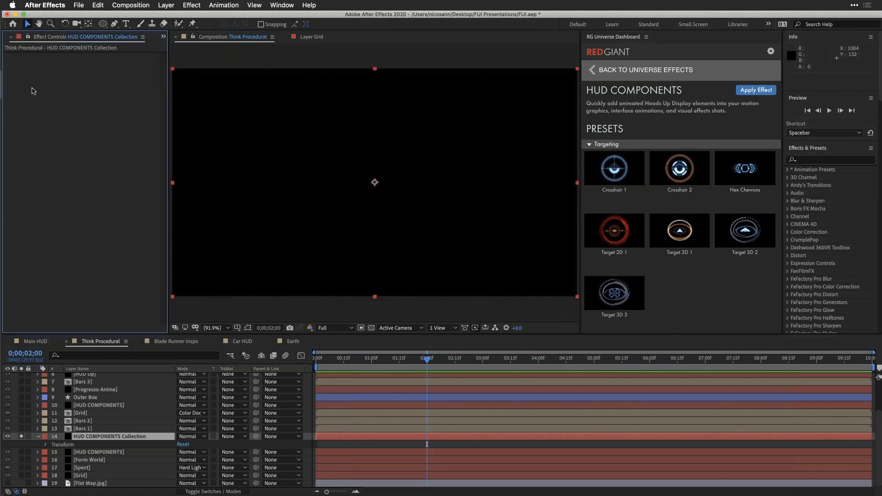
Apply the user preset HUD Assembly Circles Upper Right_DK to the HUD COMPONENTS Collection layer
left_click(788, 172)
left_click(788, 173)
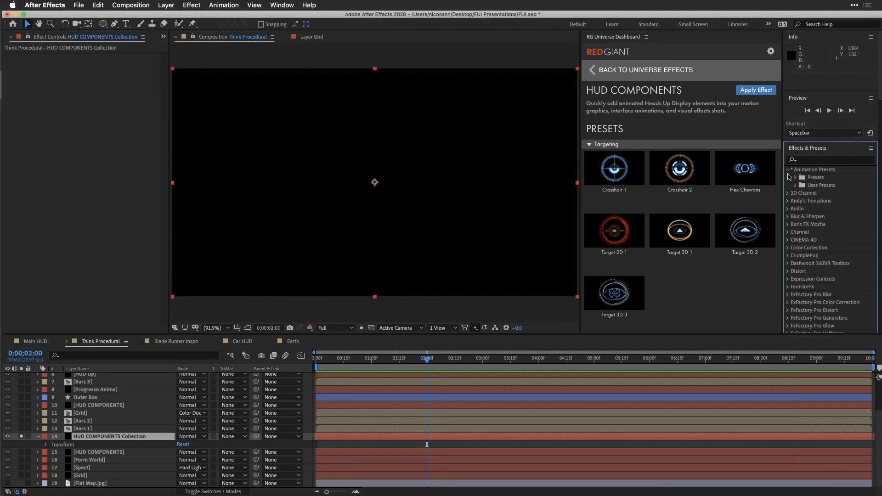
left_click(796, 185)
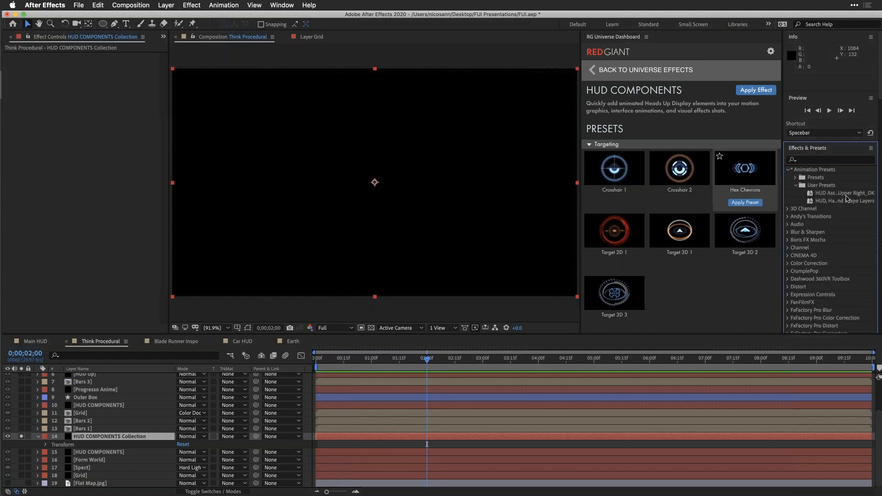
left_click(812, 195)
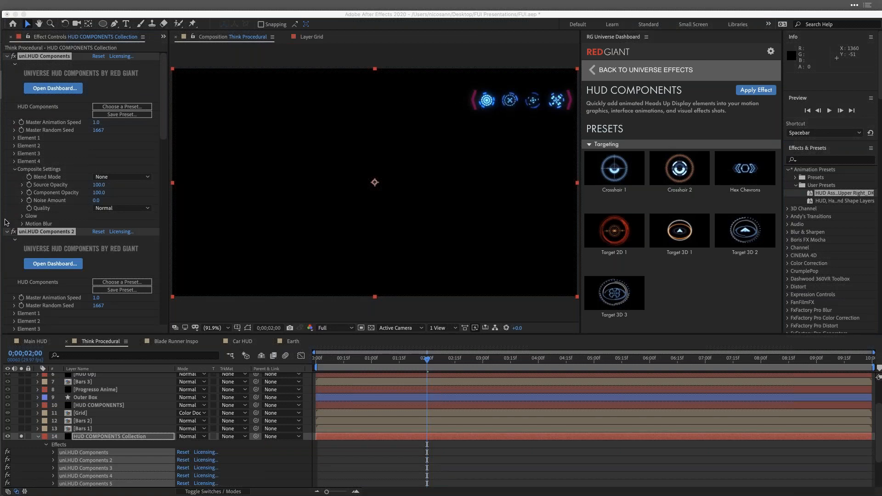
Collapse the effects and properties of the HUD COMPONENTS Collection layer and turn off its solo
left_click(7, 234)
left_click(7, 234, "super")
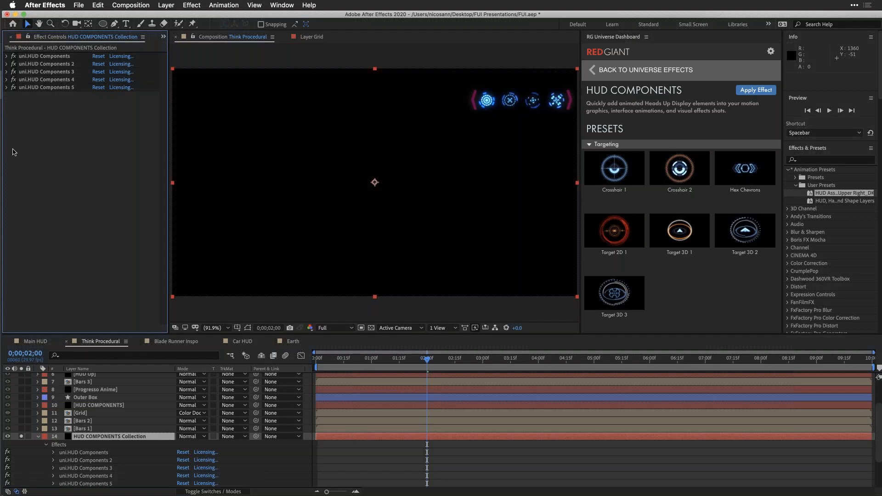
left_click(38, 436)
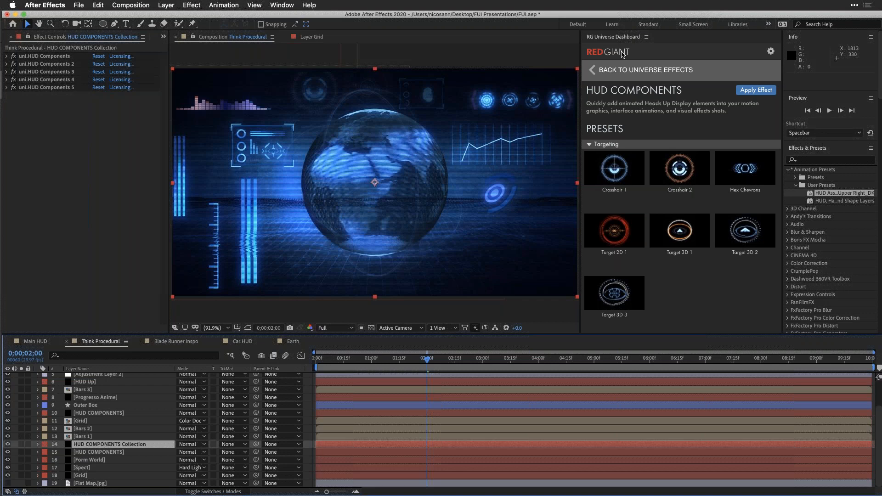
Switch to DaVinci Resolve
key("super+Tab")
key("super+Tab")
key("super+Tab")
key("super+Tab")
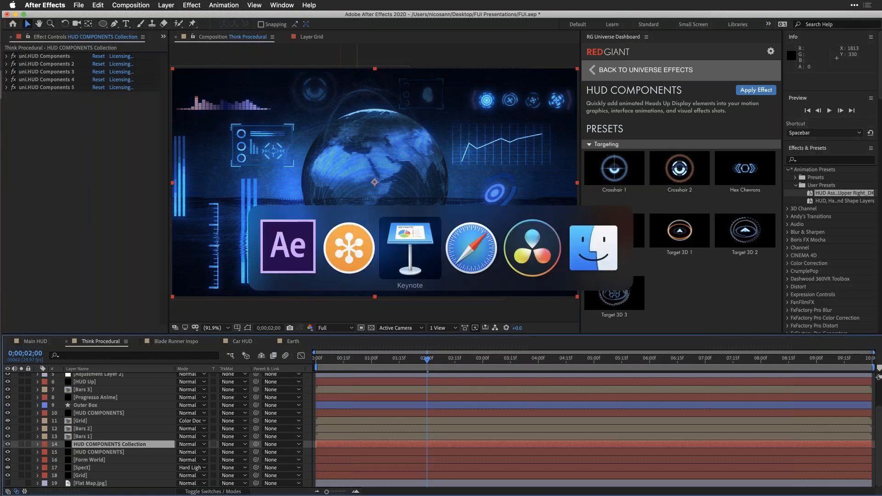
mouse_move(1, 229)
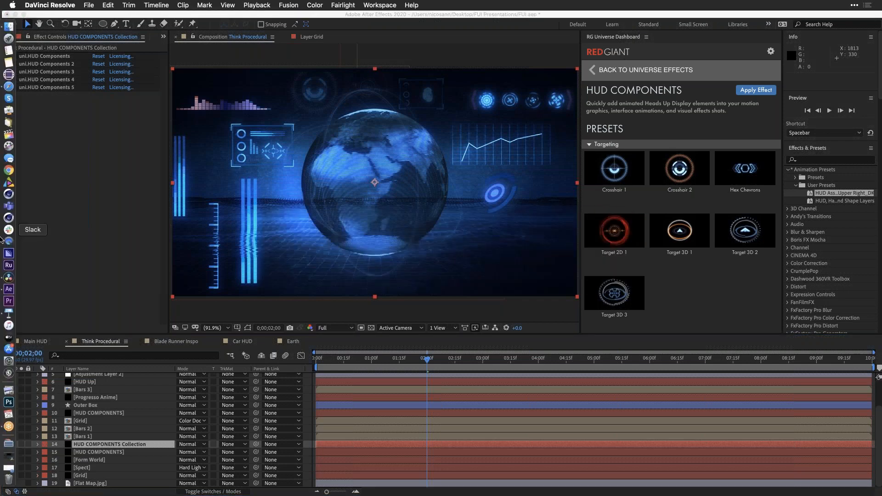
left_click(7, 457)
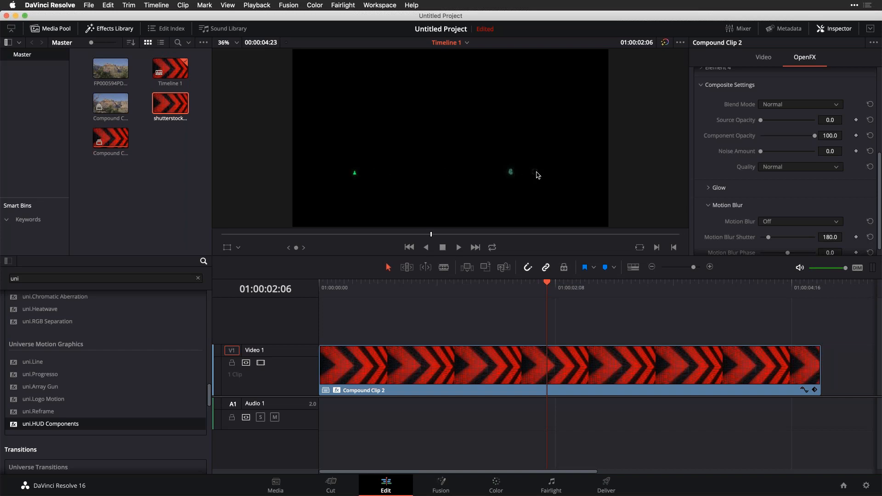
Look through the presets for Compound Clip 2's uni.HUD Components effect, down to the Custom category
scroll(747, 130, "up", 5)
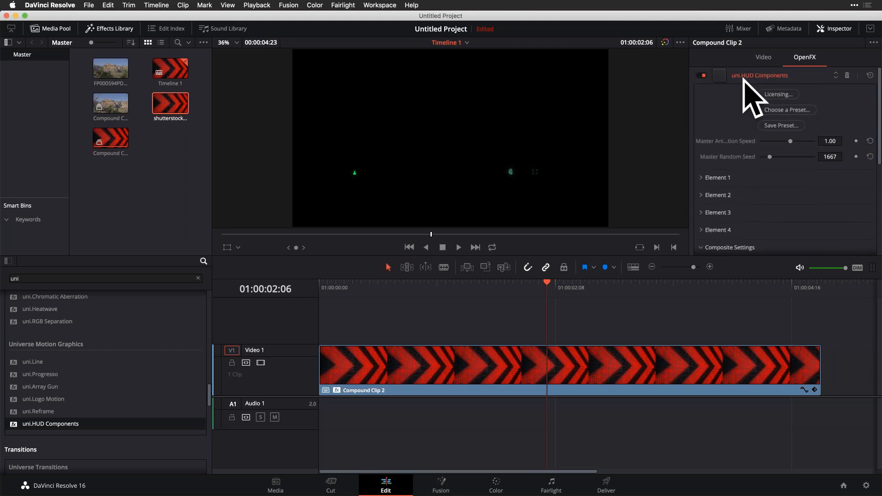
left_click(787, 109)
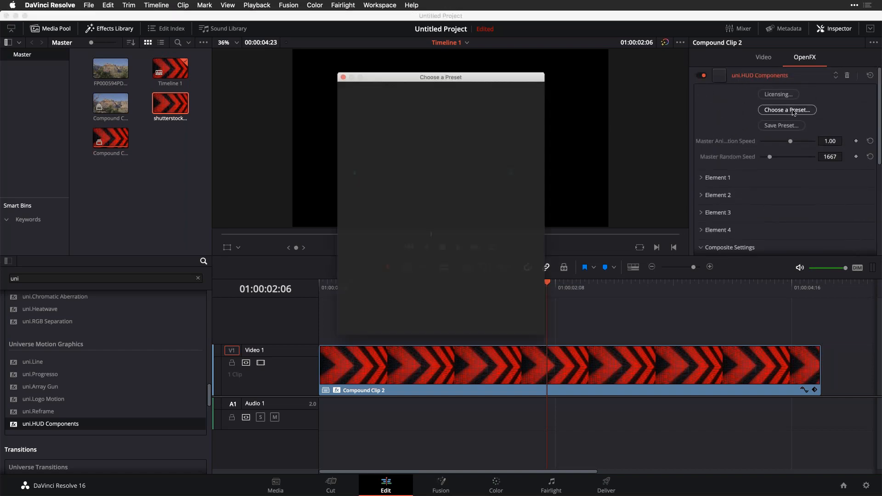
scroll(481, 206, "down", 3)
scroll(480, 206, "down", 15)
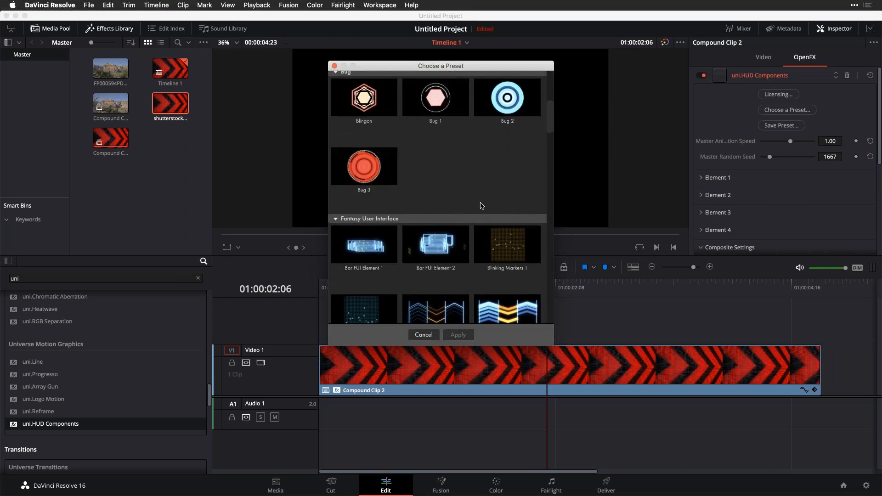
scroll(481, 206, "down", 10)
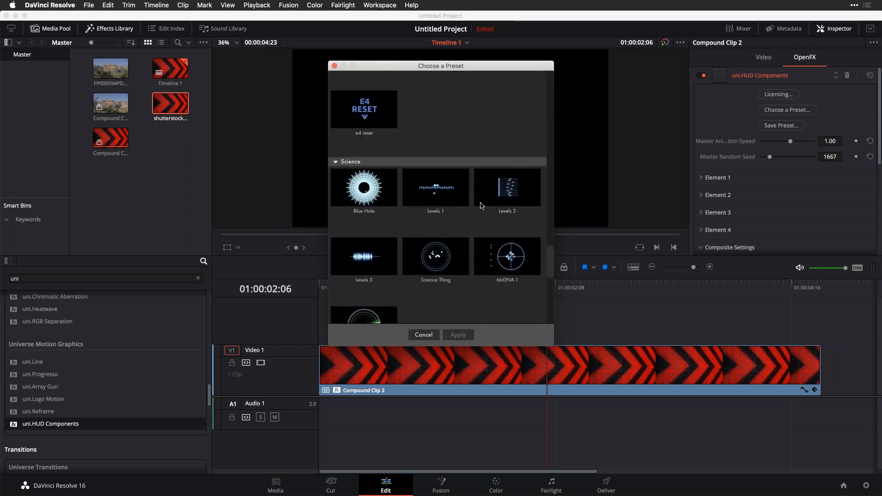
mouse_move(353, 280)
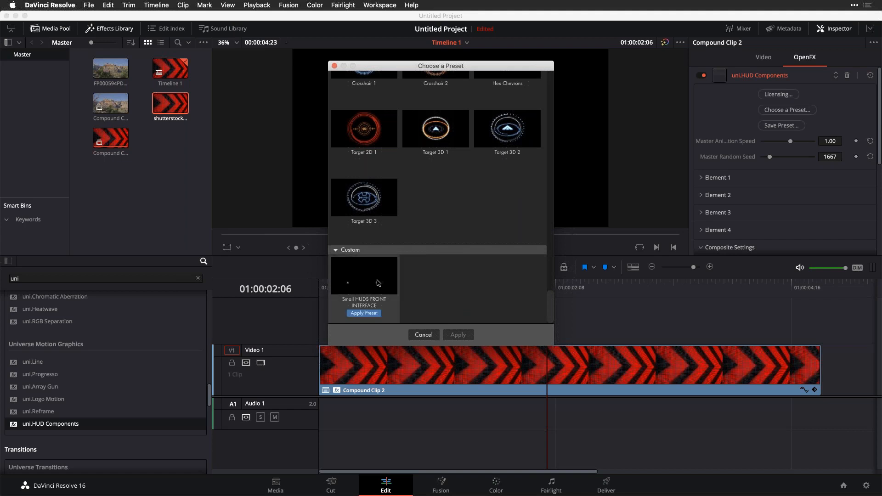
Switch to Keynote to view the Building HUD Graphics slide
key("super+Tab")
key("super+Tab")
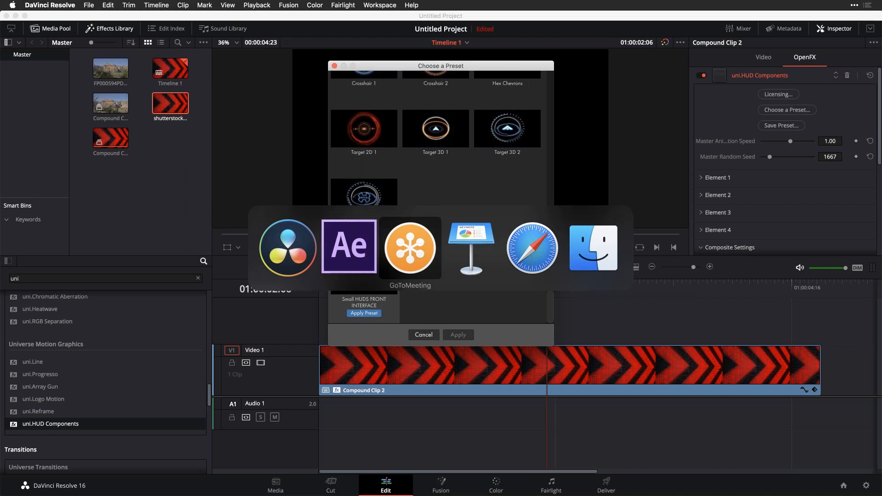
key("super+Tab")
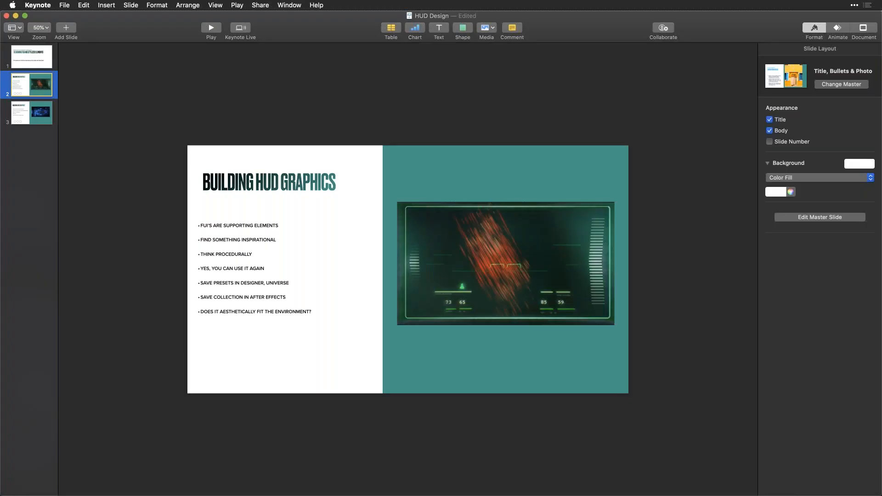
Switch to After Effects and show the RG Universe Dashboard in a widened panel
key("super+Tab")
key("super+Tab")
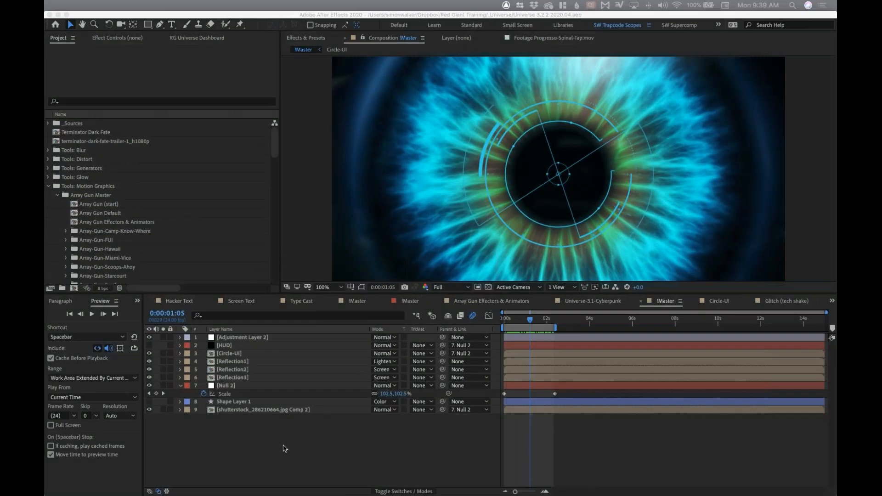
left_click(311, 423)
left_click(186, 68)
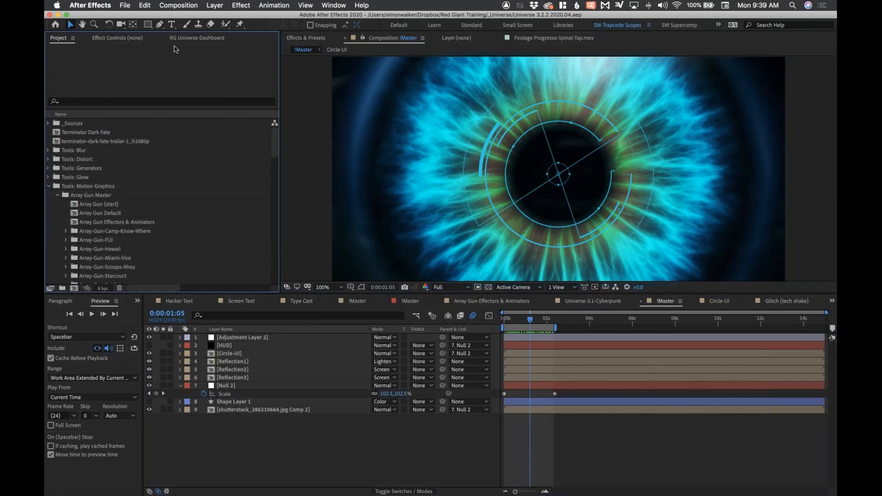
left_click(187, 39)
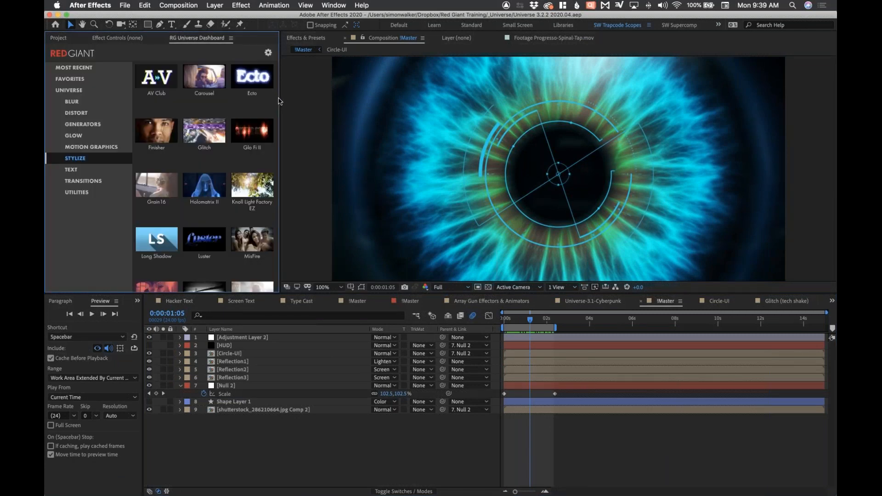
left_click_drag(280, 97, 322, 103)
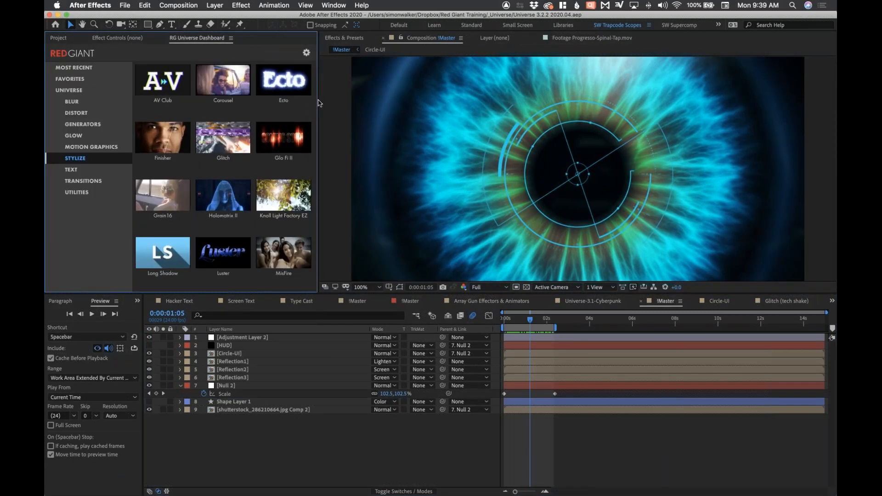
Browse the Stylize effects and examine the MisFire effect's built-in and custom presets
mouse_move(230, 189)
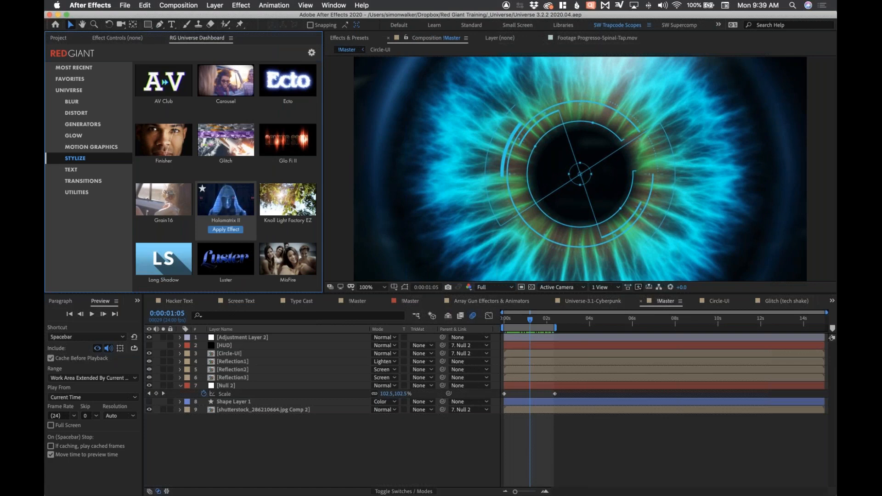
mouse_move(162, 149)
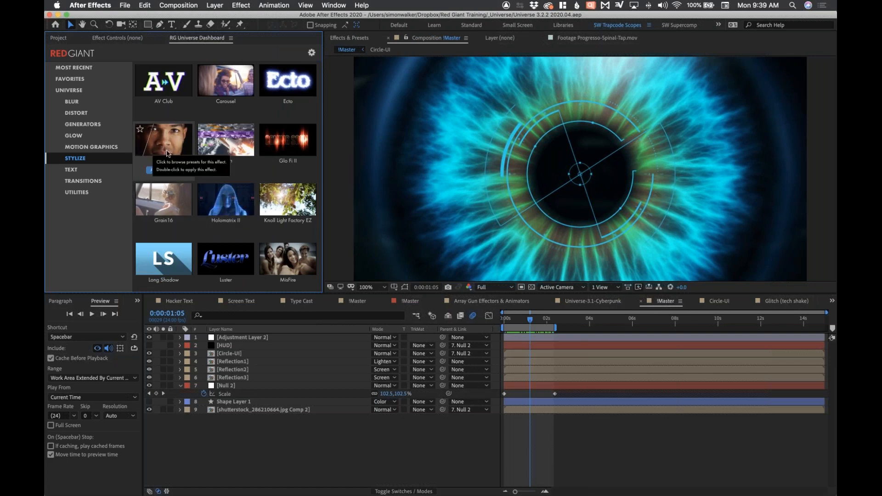
scroll(165, 153, "down", 3)
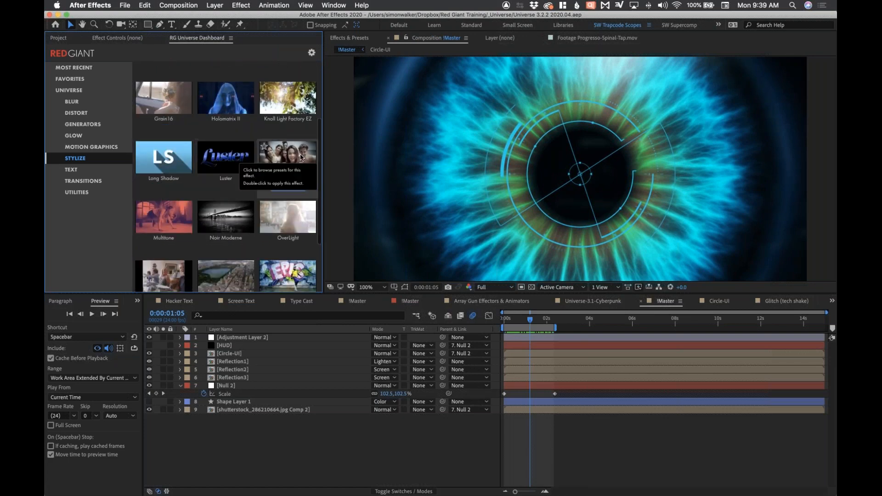
left_click(286, 158)
scroll(174, 190, "down", 2)
scroll(174, 191, "down", 5)
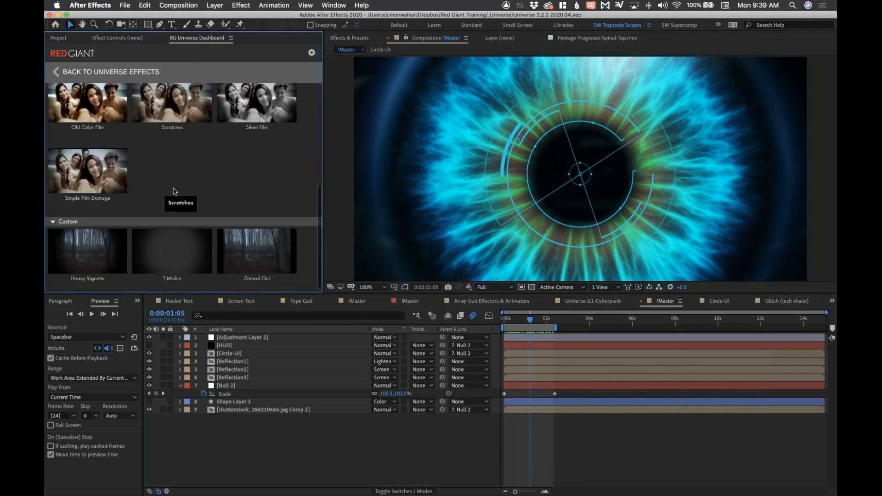
scroll(175, 191, "down", 1)
scroll(174, 191, "up", 5)
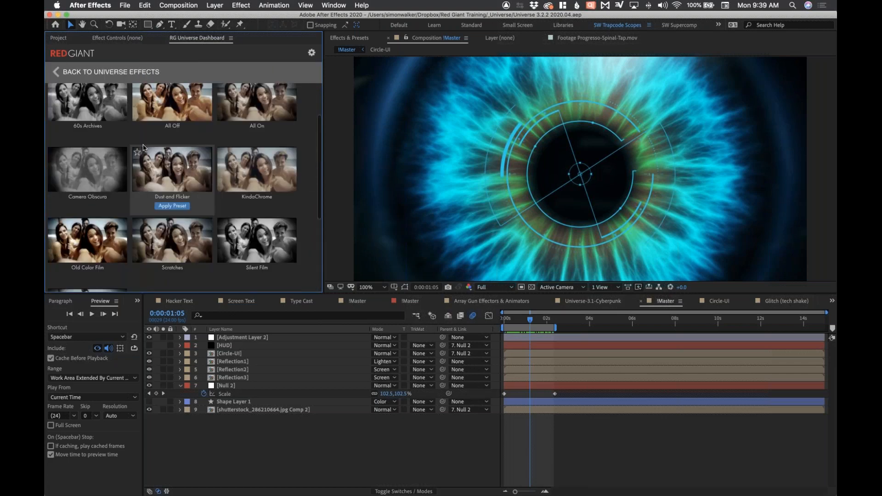
Look through the rest of the MisFire presets in the RG Universe Dashboard, down to the Custom category
left_click(116, 39)
left_click(184, 39)
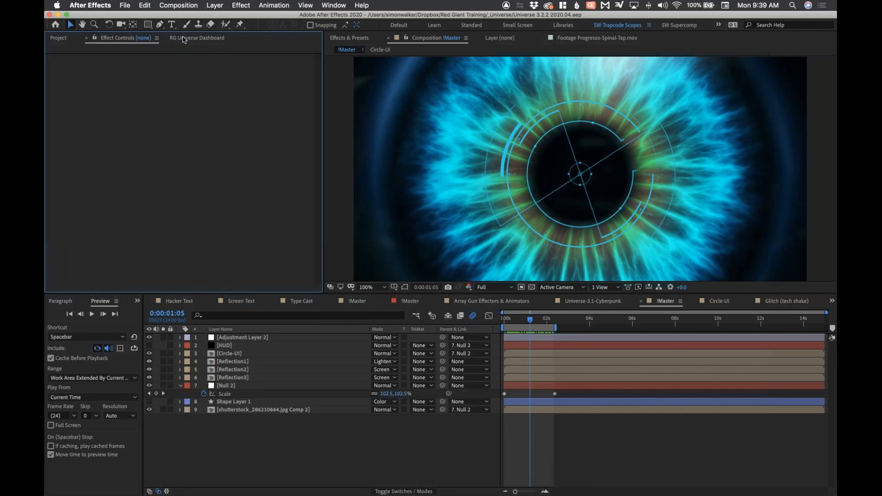
scroll(163, 201, "down", 5)
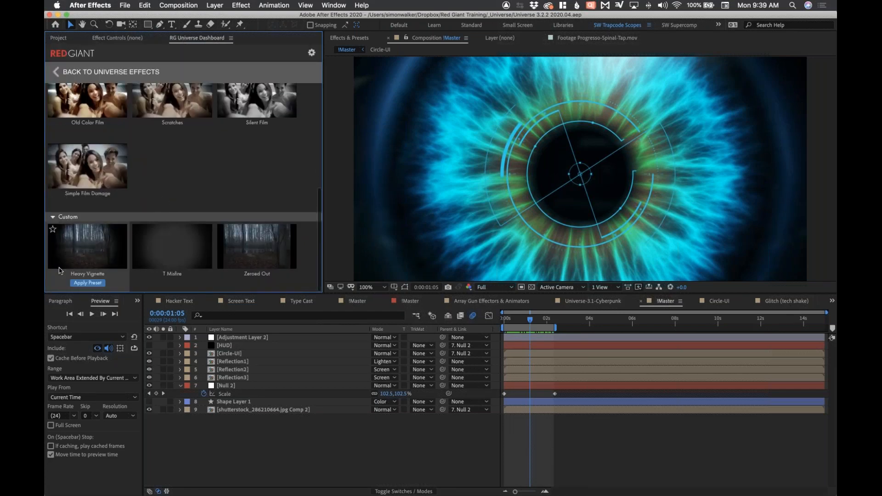
mouse_move(225, 256)
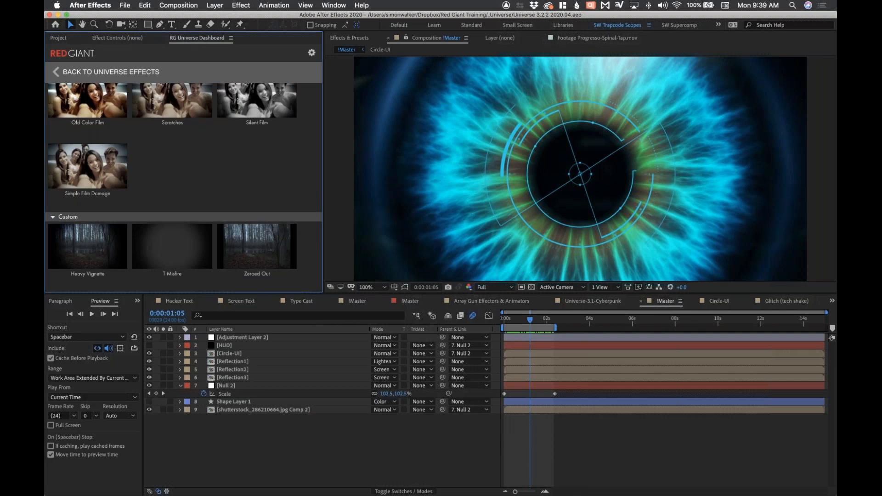
Switch to Finder, browse the preset files in the Red Giant > Universe > Presets folder, and select 8 Bit Quantize.rgx
left_click_drag(833, 219, 530, 156)
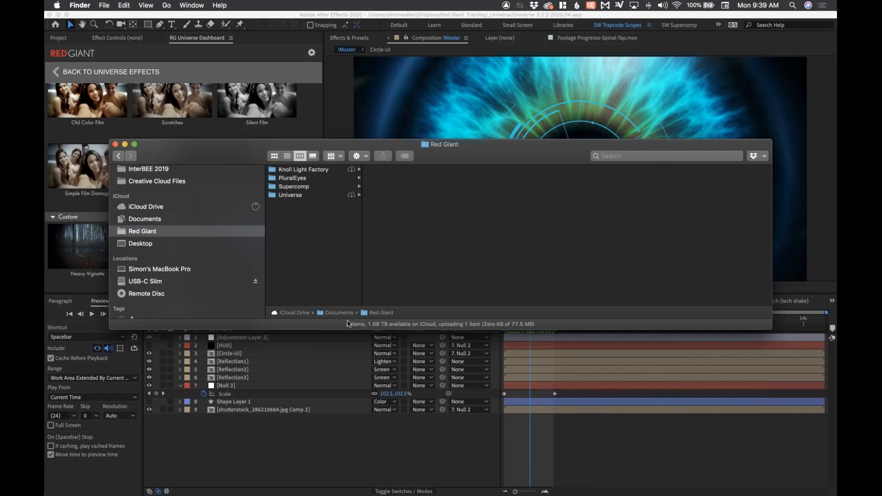
left_click(299, 199)
left_click(379, 171)
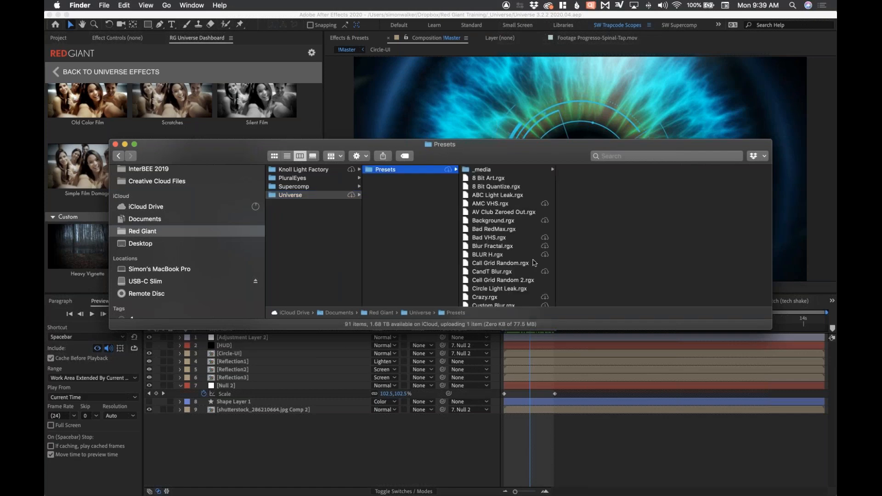
left_click_drag(556, 243, 582, 242)
scroll(528, 259, "down", 5)
scroll(525, 260, "down", 10)
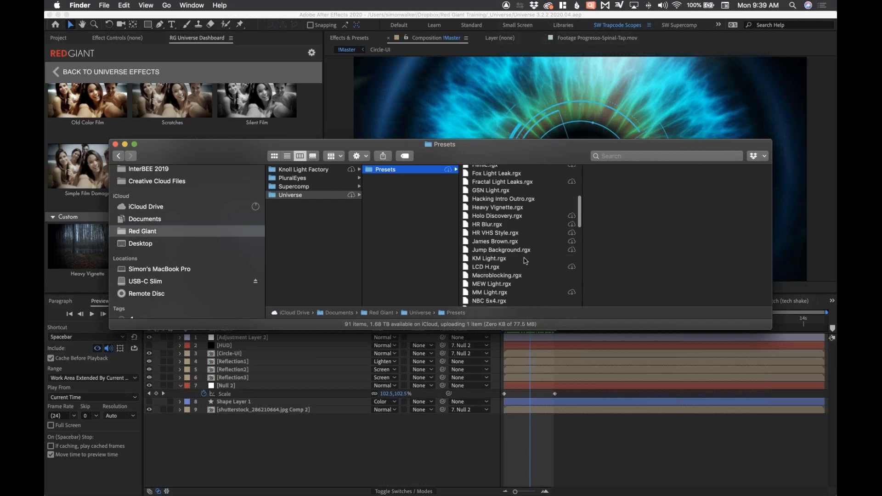
scroll(525, 261, "up", 12)
scroll(525, 260, "up", 3)
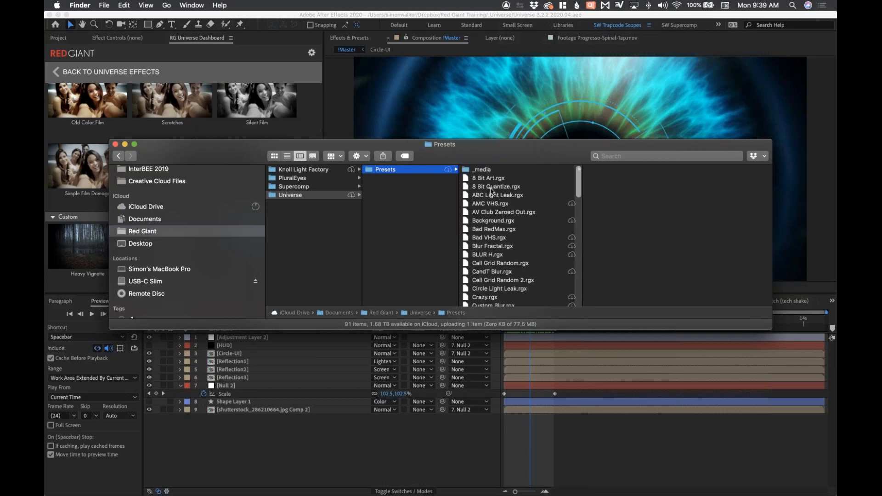
left_click(486, 187)
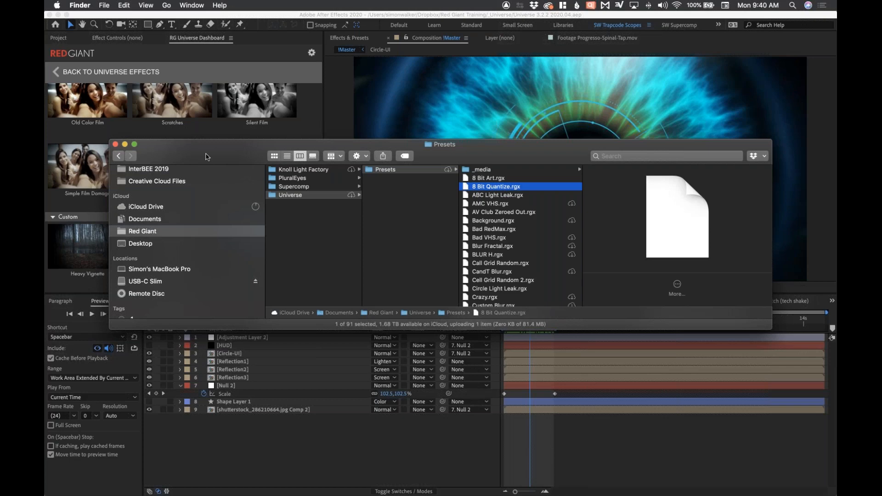
Open the _media folder inside Presets and preview the 8 Bit Quantize-thumbnail.png image
left_click_drag(209, 146, 244, 106)
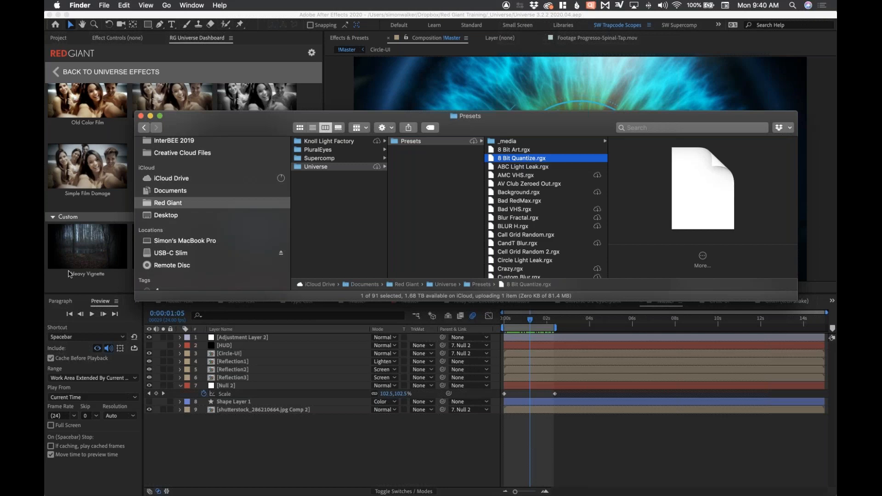
left_click(520, 143)
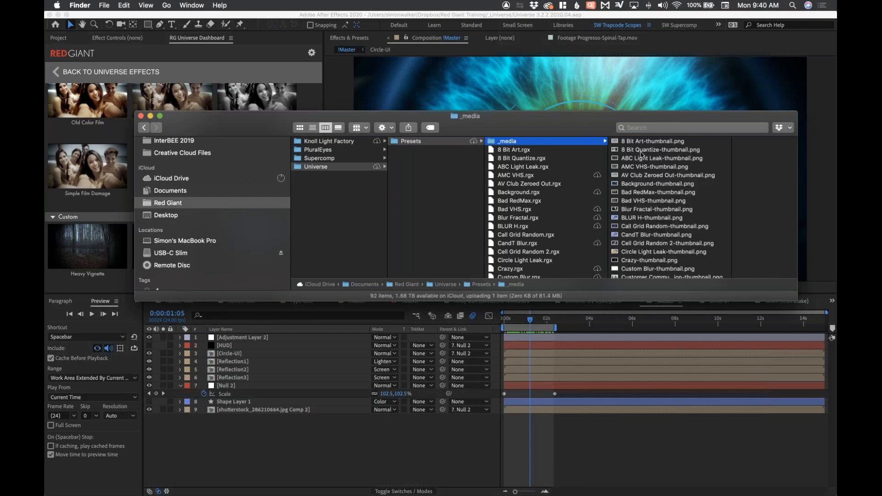
left_click(646, 151)
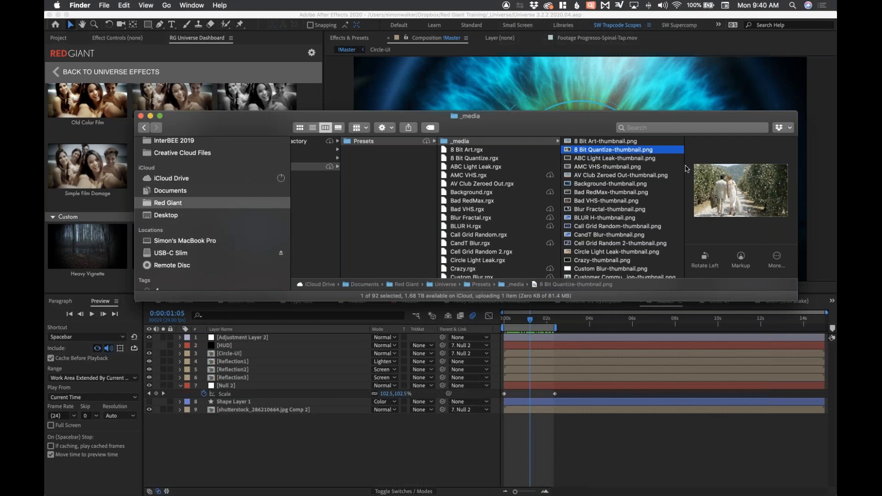
left_click_drag(237, 131, 228, 154)
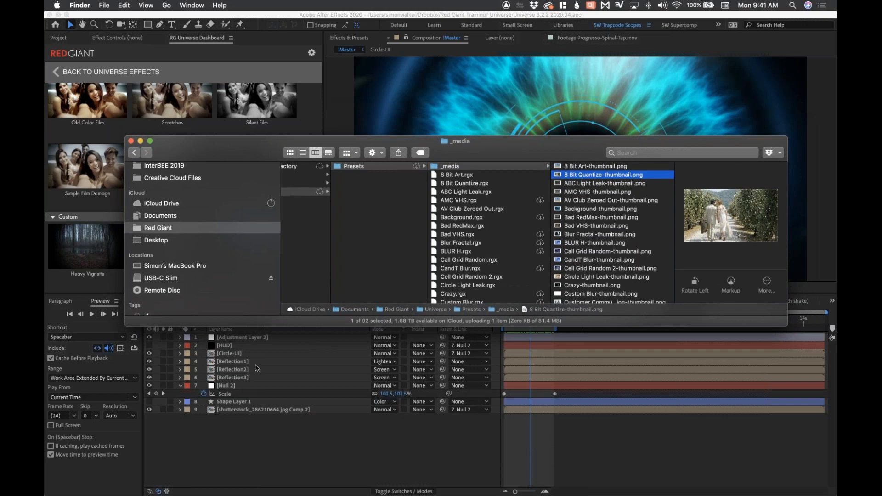
Return to After Effects and apply the RG Trapcode Form effect to the HUD layer, with its HUD Components effect collapsed
left_click(274, 458)
mouse_move(139, 110)
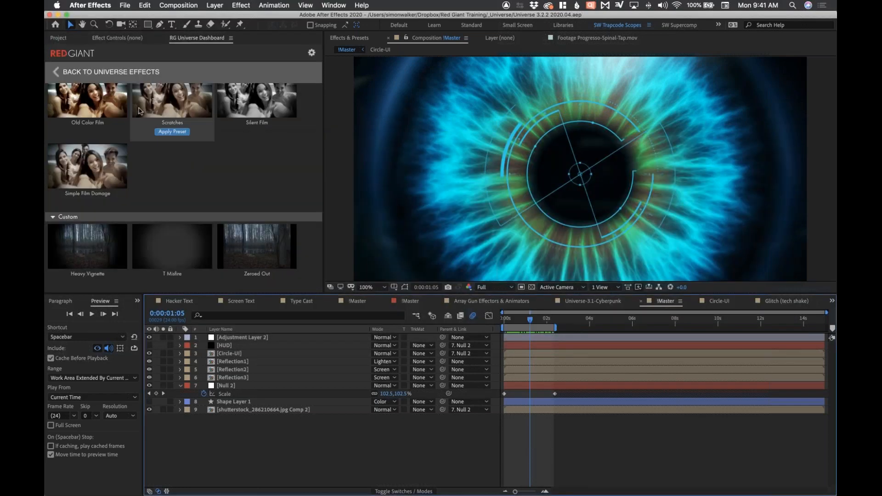
left_click(229, 346)
left_click(127, 38)
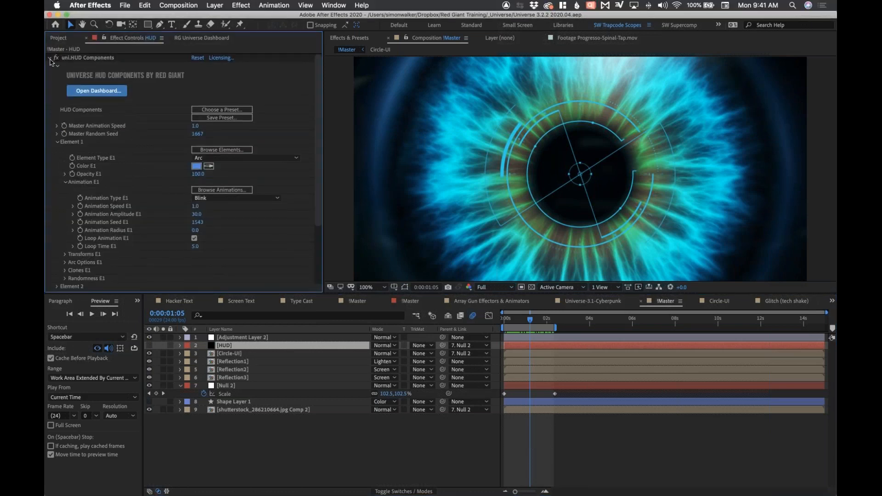
left_click(49, 58)
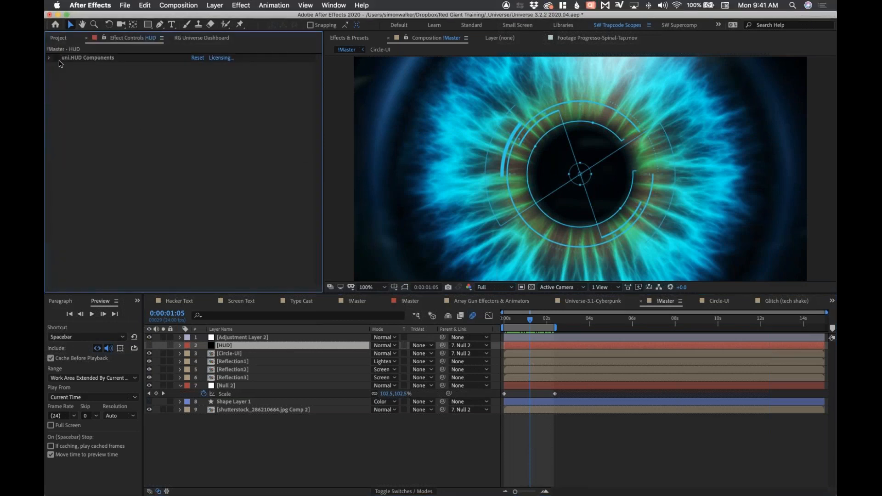
left_click(216, 5)
mouse_move(241, 5)
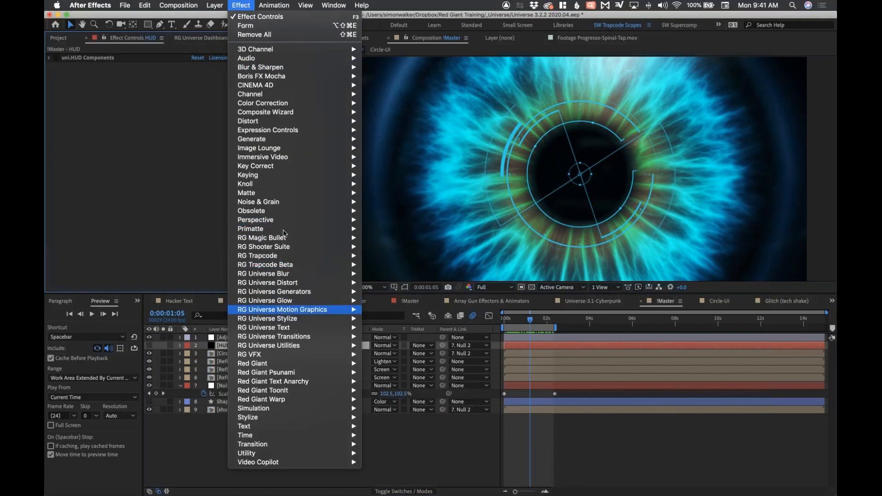
mouse_move(281, 255)
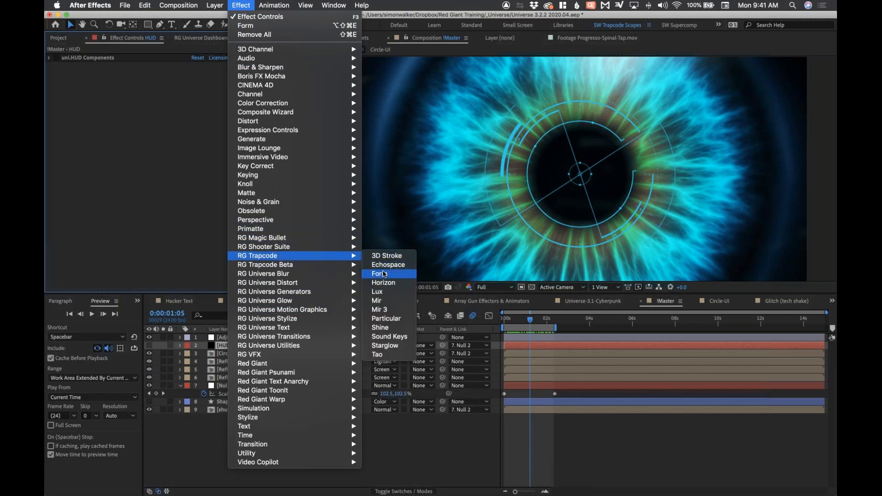
left_click(381, 273)
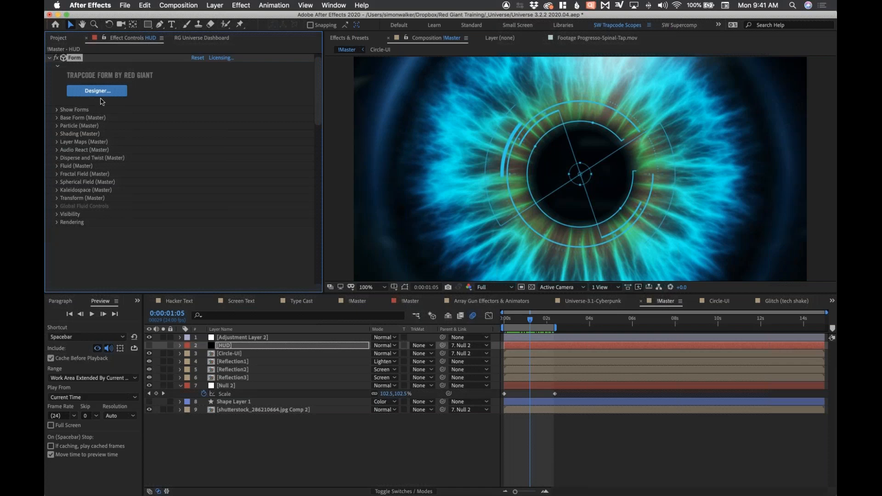
Open the Form effect's Designer, show its preset browser, and collapse the HUD category
left_click(101, 92)
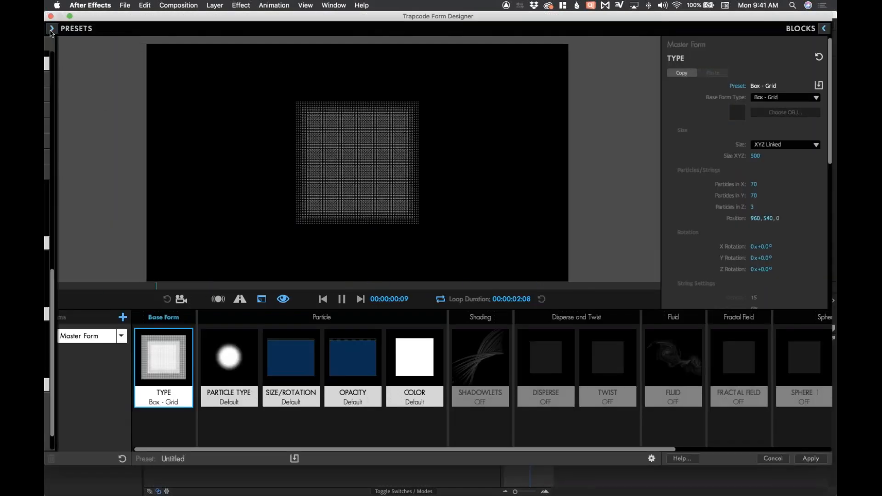
left_click(51, 29)
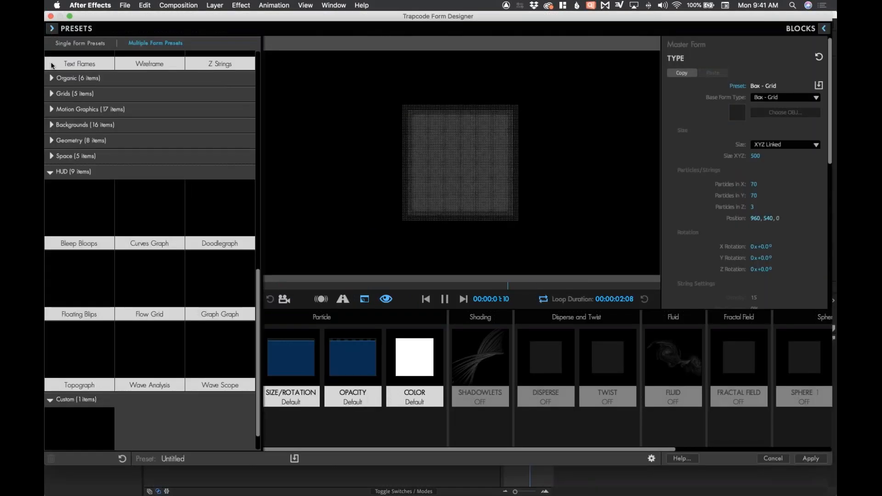
left_click(49, 174)
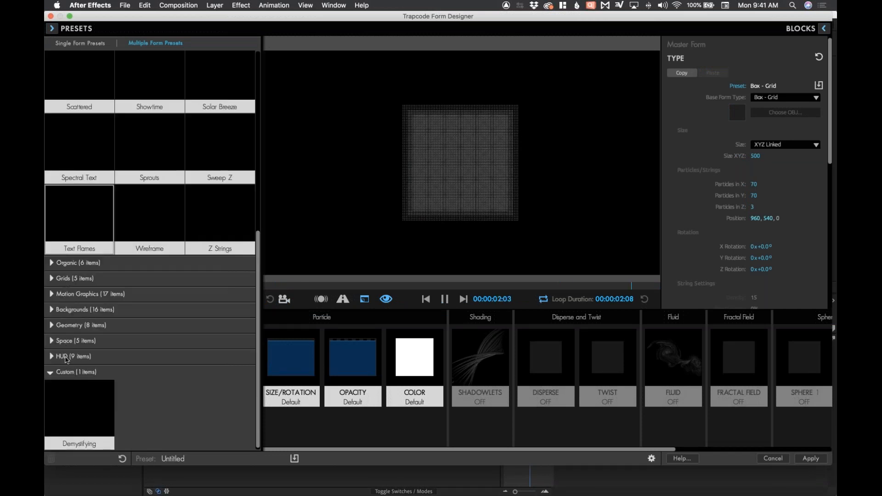
Show the Demystifying custom preset's file location in a widened Finder window, and leave the Designer without applying anything
right_click(68, 389)
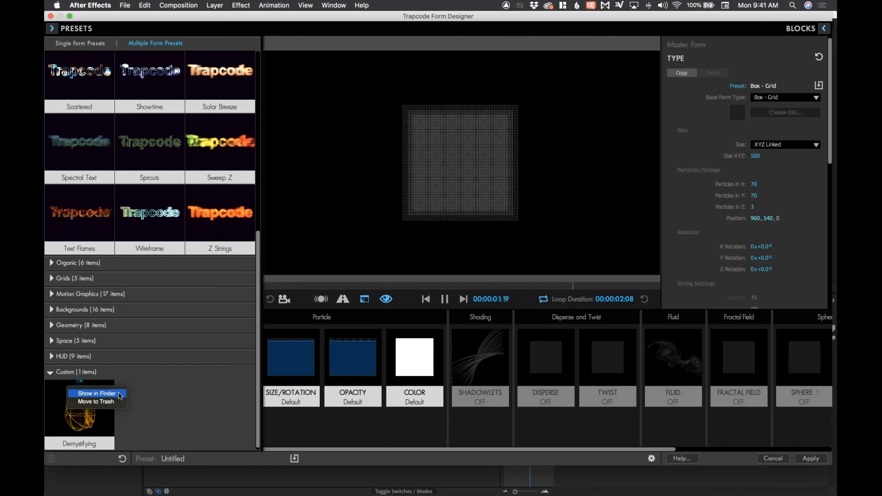
left_click(120, 395)
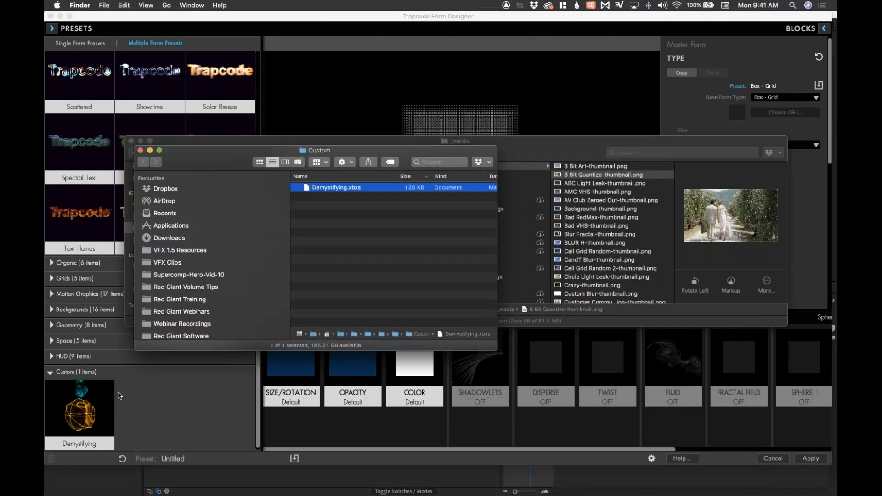
left_click_drag(495, 350, 781, 367)
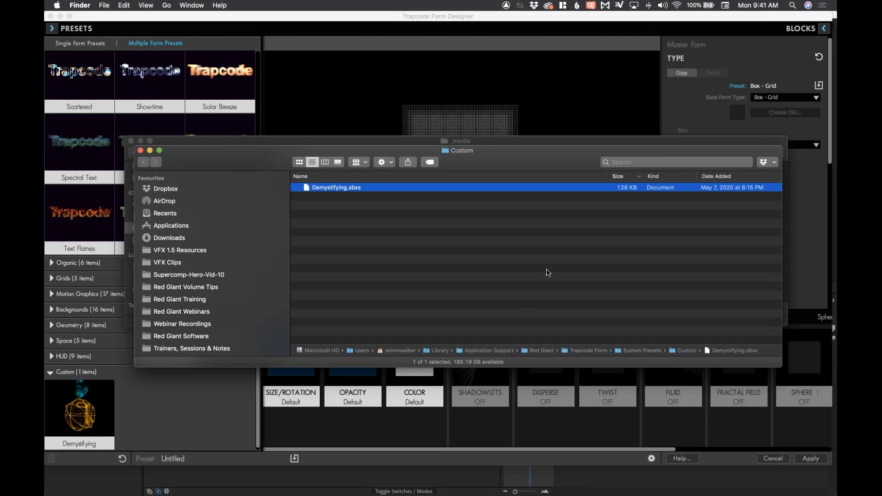
left_click(657, 115)
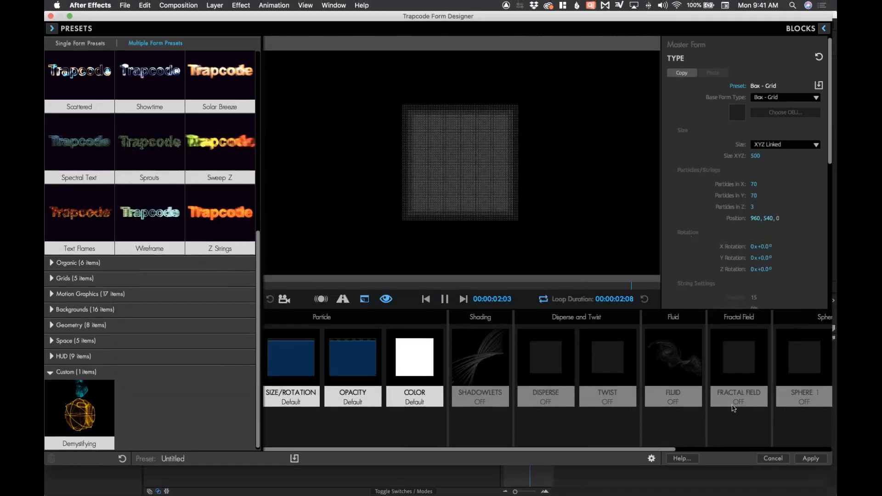
left_click(774, 459)
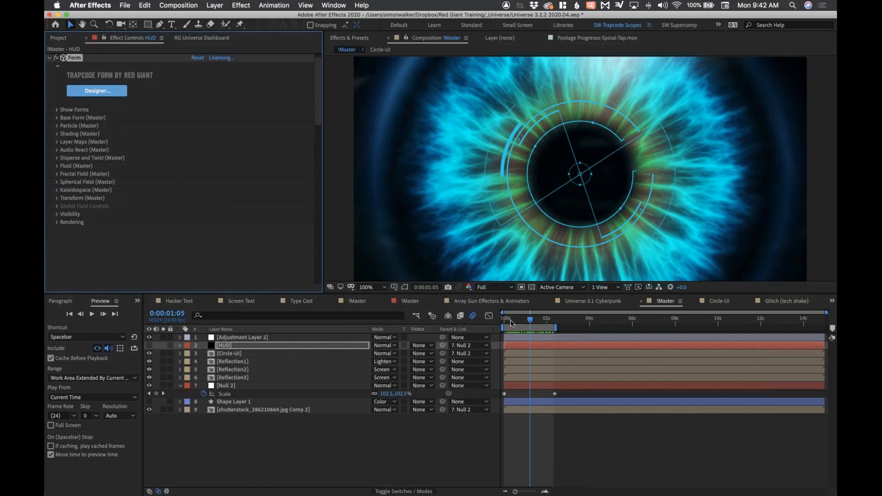
Scrub the !Master composition, open the Circle-UI precomp, and reveal the arc5 layer's source in the project
left_click_drag(511, 323, 539, 323)
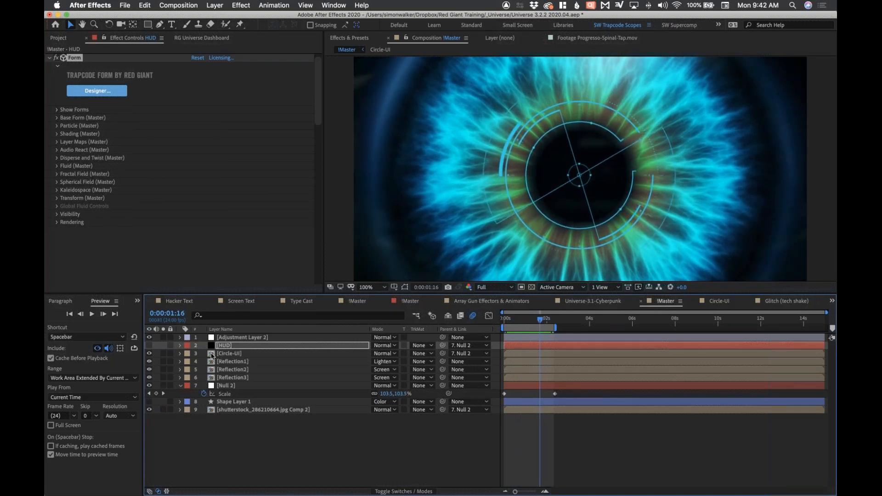
double_click(212, 354)
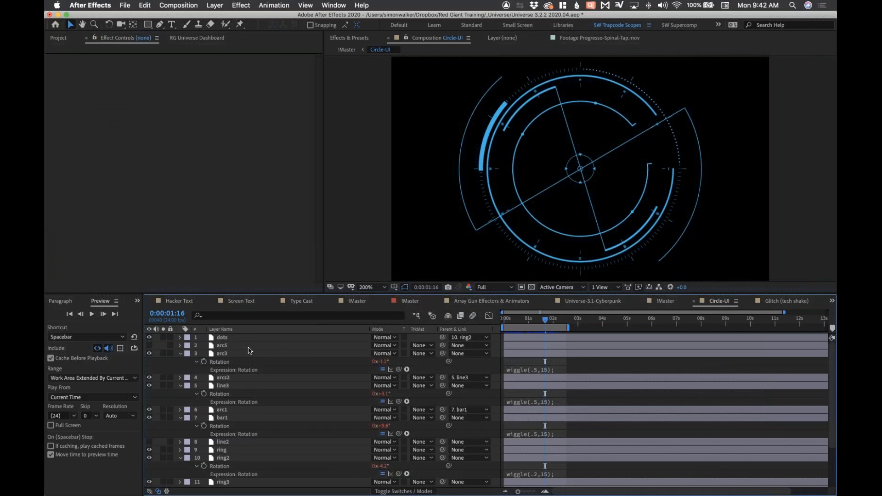
left_click(248, 348)
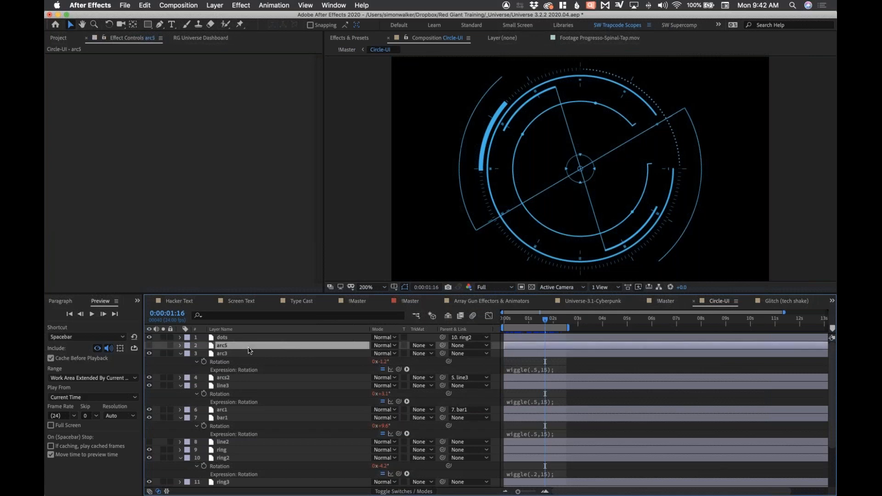
right_click(212, 349)
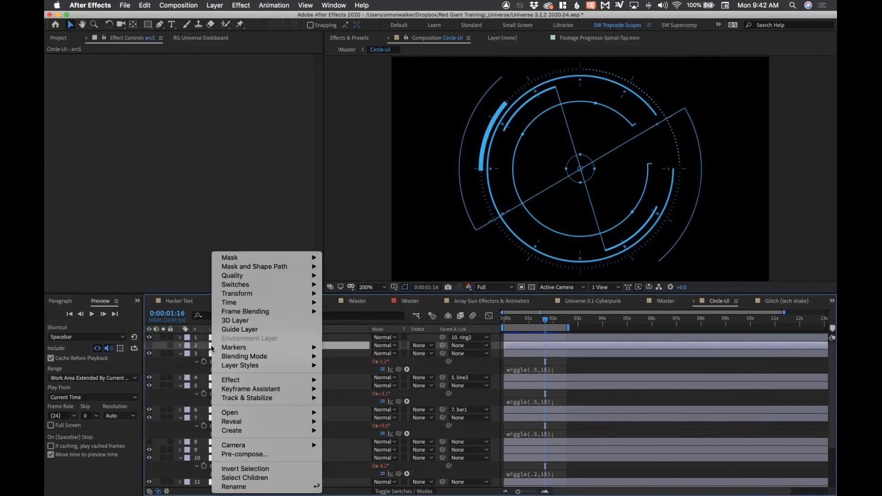
mouse_move(259, 422)
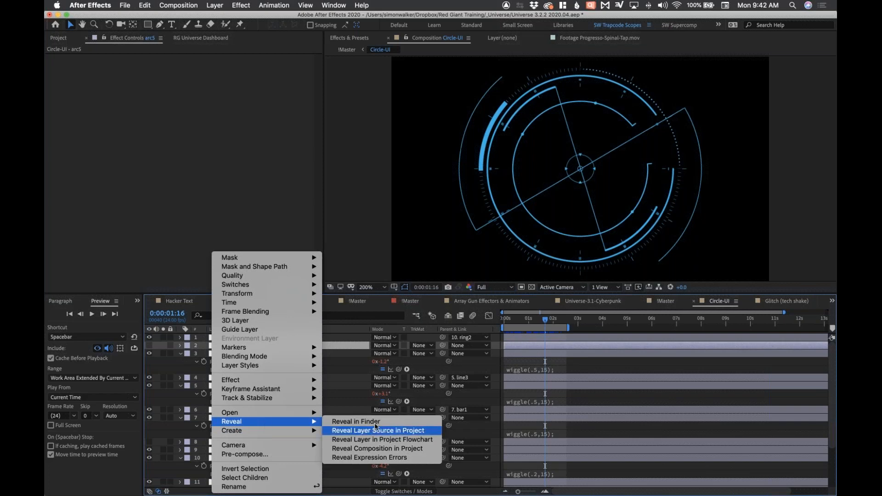
left_click(386, 431)
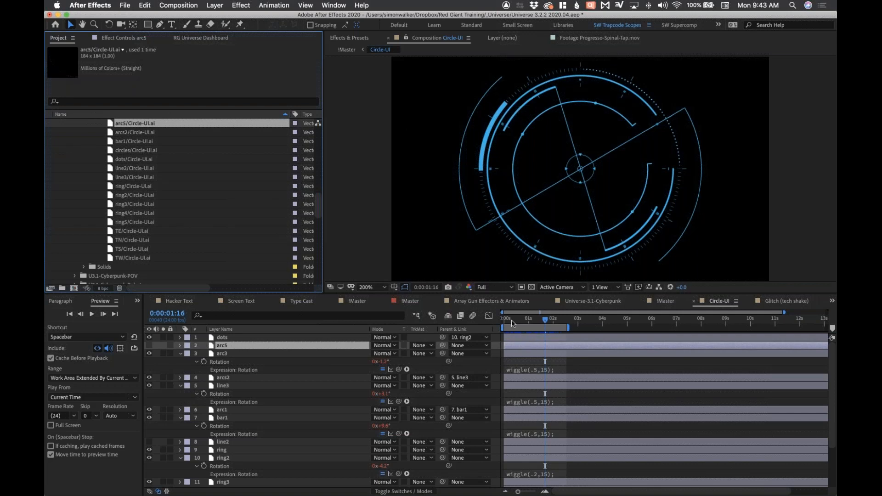
Preview the Circle-UI composition's animation and park the current time at 0:00:01:06
left_click_drag(513, 323, 533, 325)
key("space")
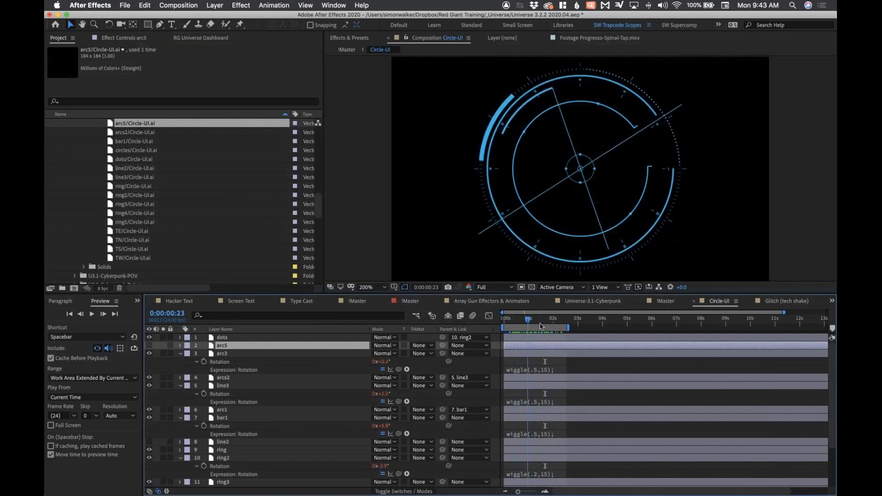
left_click(533, 324)
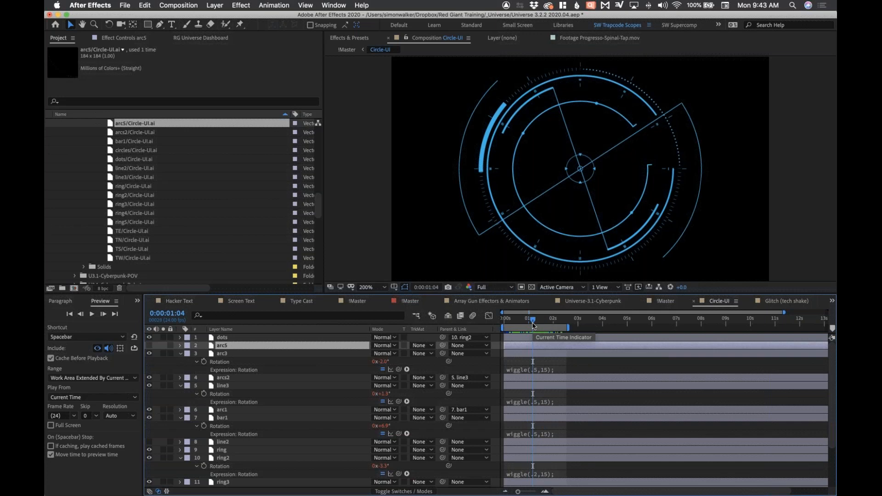
mouse_move(533, 325)
left_mouse_down()
mouse_move(514, 324)
mouse_move(551, 322)
mouse_move(535, 323)
left_mouse_up()
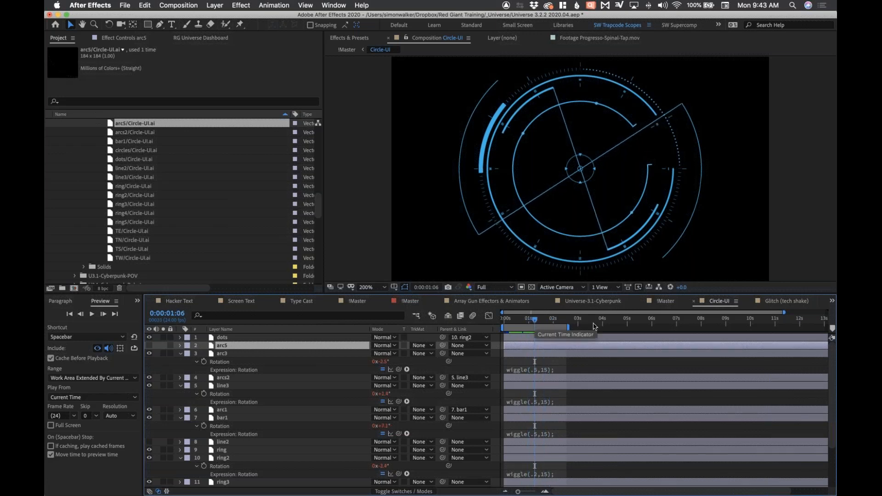
In the !Master composition, hide the Circle-UI layer, show and select the HUD layer, and move the current time to 0:00:00:12
left_click(666, 301)
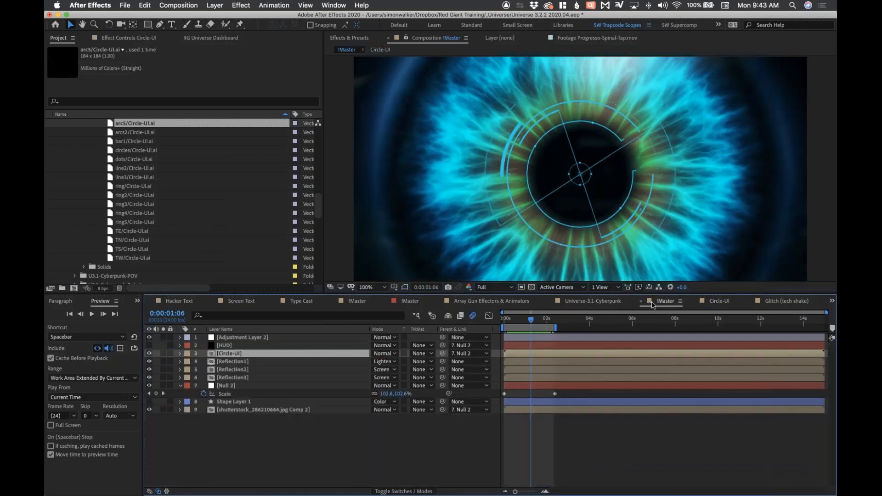
left_click_drag(149, 355, 150, 346)
left_click(230, 346)
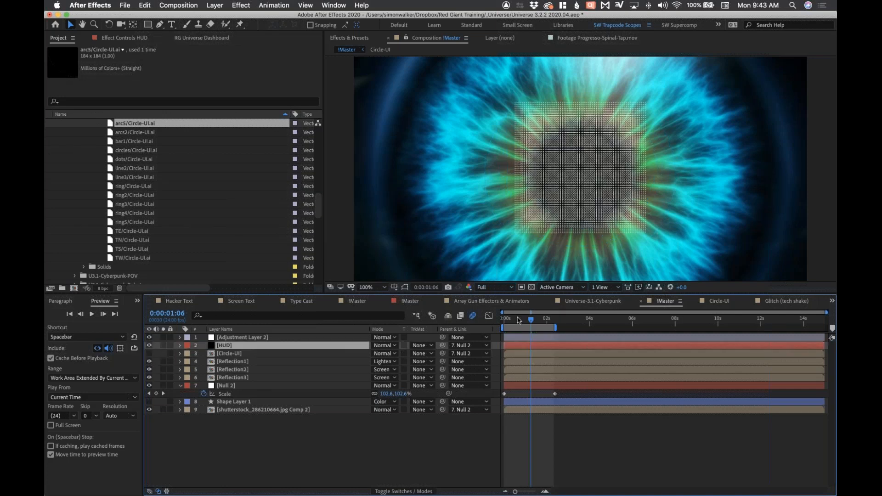
left_click_drag(518, 320, 515, 320)
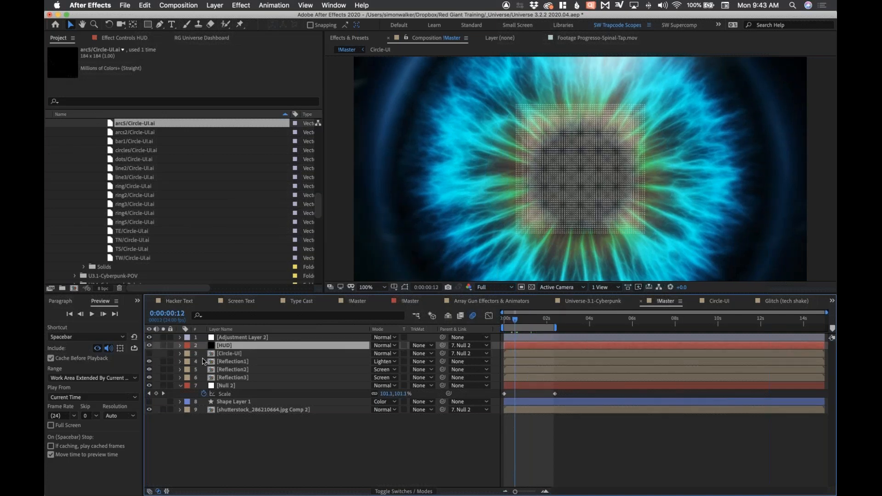
On the HUD layer, turn off the Form effect and enable the uni.HUD Components effect
left_click(123, 39)
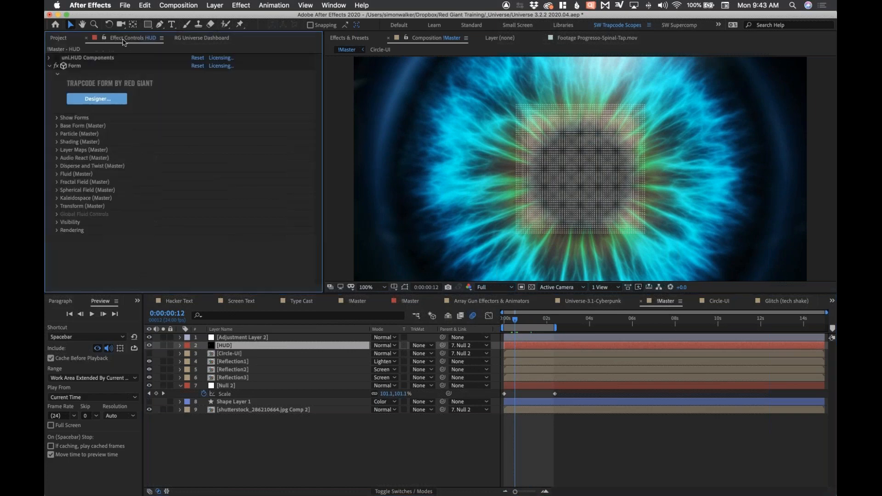
left_click(56, 65)
left_click(56, 57)
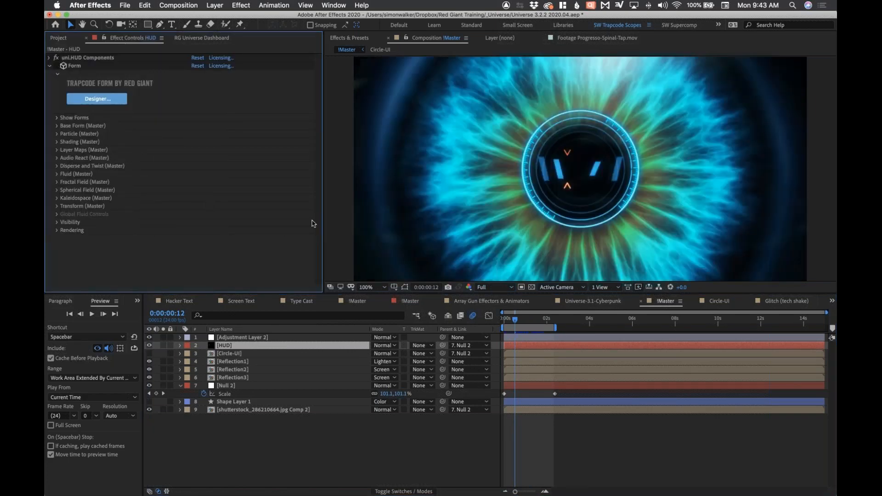
Browse the HUD Components presets in the Universe Dashboard down to Small Graph 1, and scrub the composition to 0:00:01:09
left_click(48, 60)
left_click(221, 112)
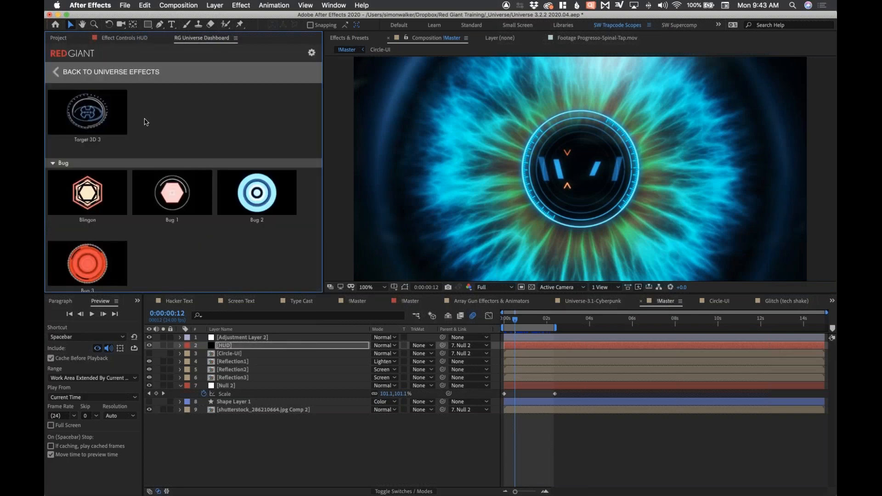
scroll(211, 132, "up", 5)
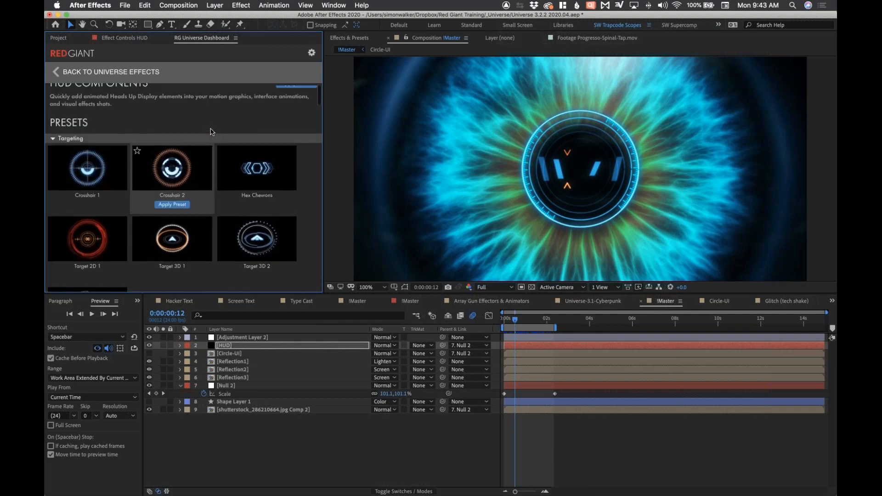
scroll(211, 132, "down", 10)
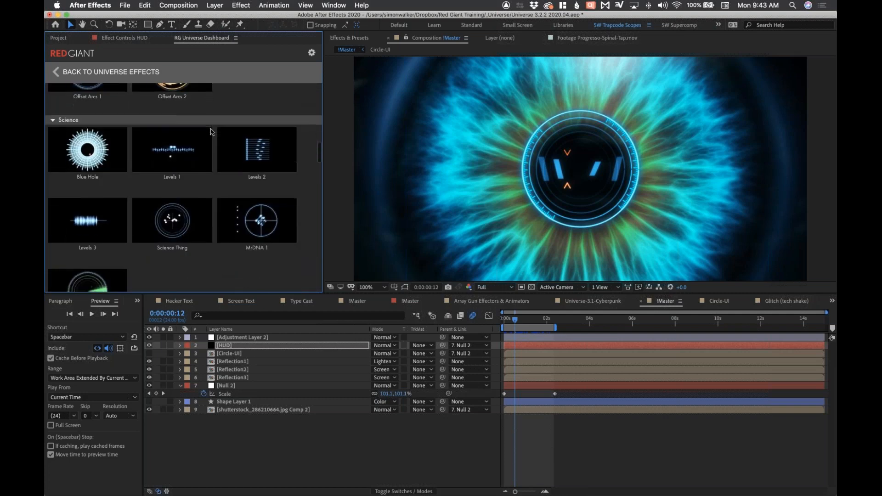
scroll(210, 132, "down", 10)
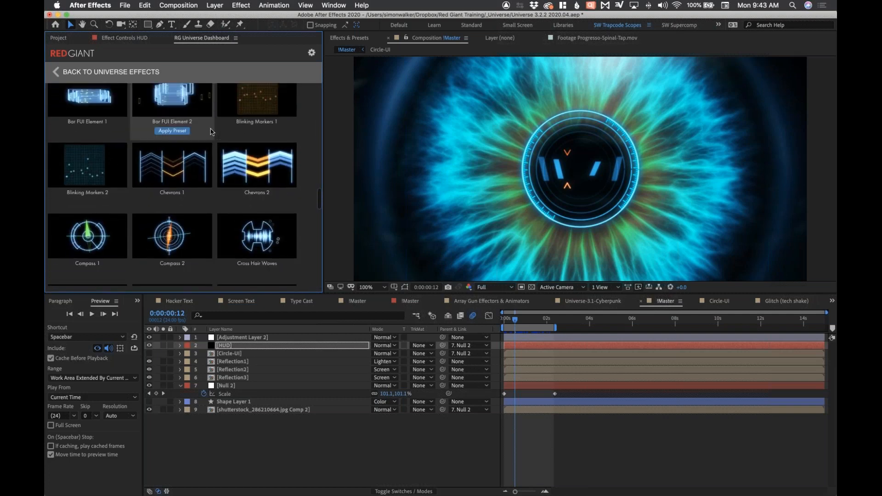
scroll(211, 132, "down", 10)
scroll(211, 132, "down", 5)
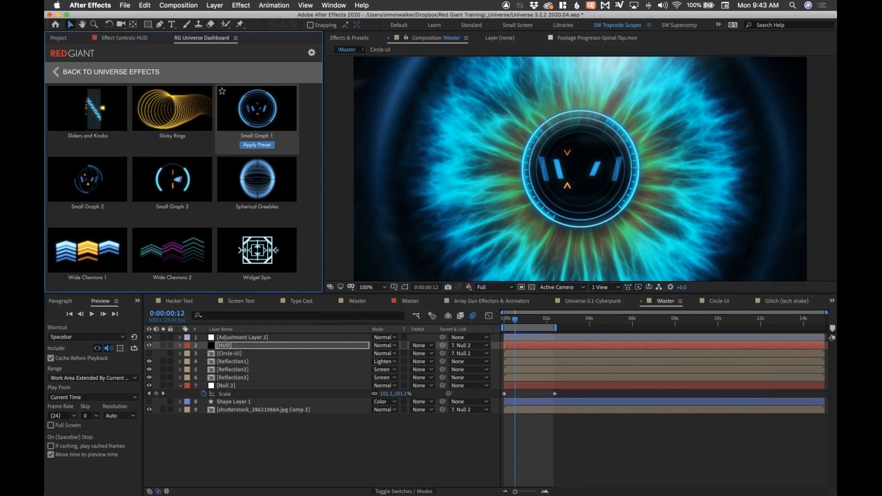
left_click_drag(517, 319, 535, 322)
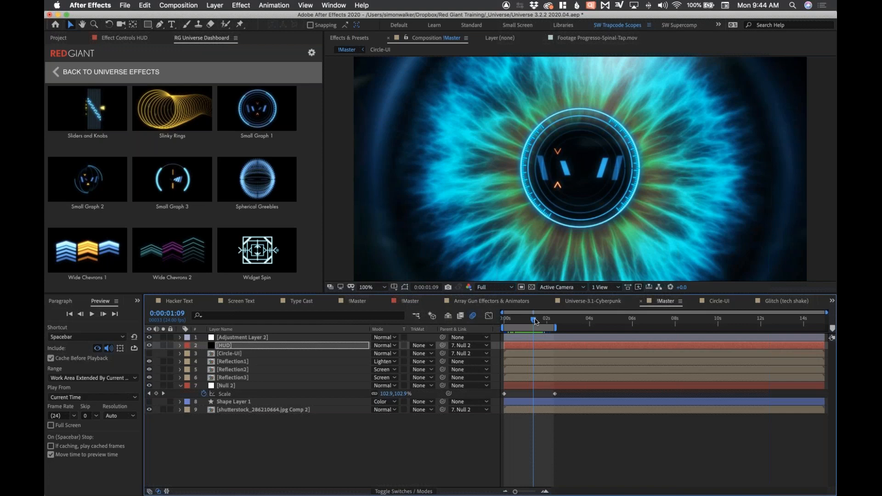
Review the HUD Components effect's Element 1 settings and its list of element types, keeping Arc
left_click(120, 38)
scroll(320, 147, "down", 2)
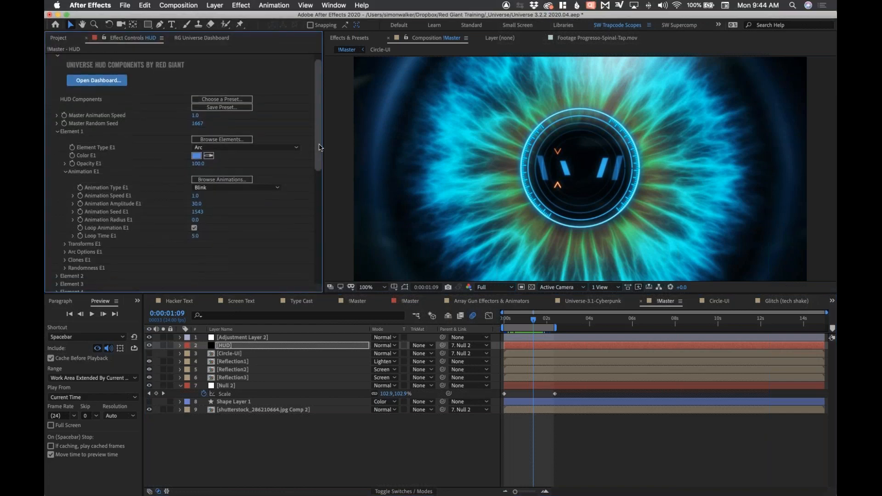
scroll(319, 147, "down", 2)
left_click(276, 124)
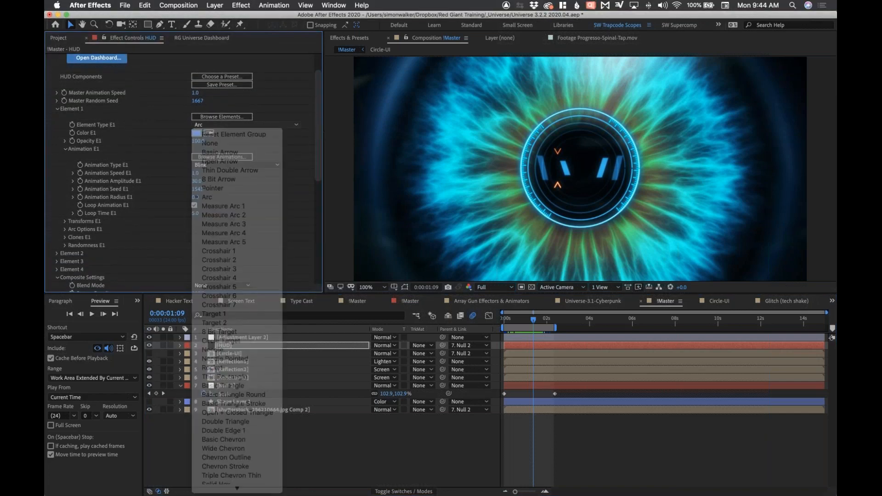
left_click(284, 125)
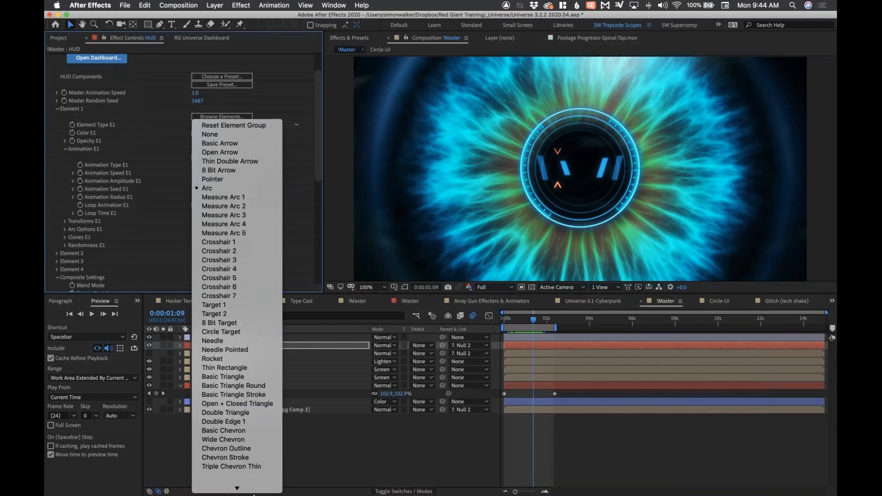
mouse_move(253, 491)
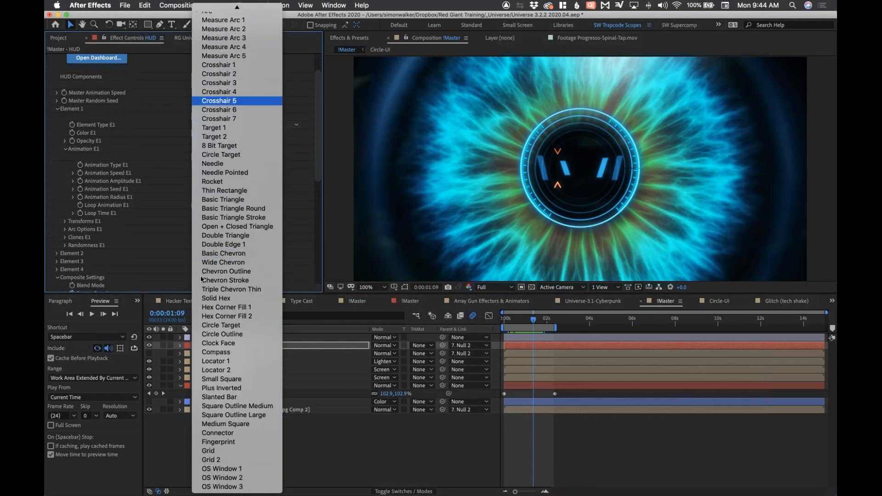
left_click(318, 169)
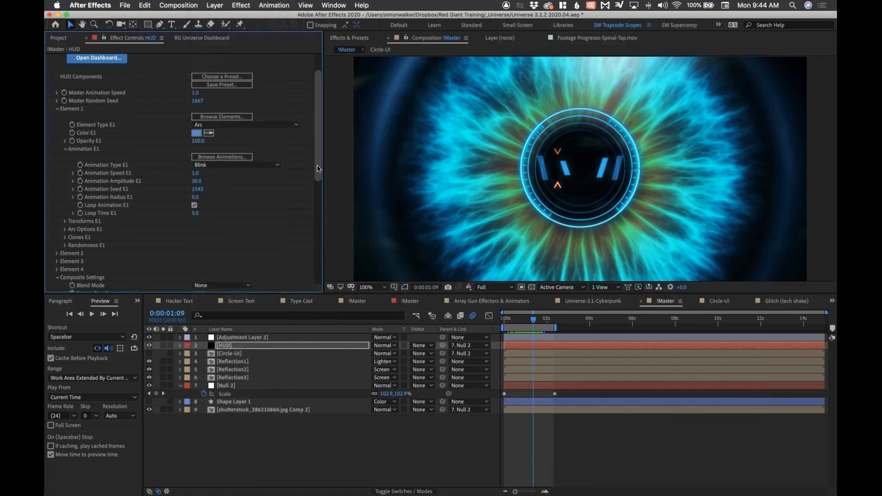
Examine the thumbnail library of element types for Element 1, from arcs to grids and UI windows, and leave without applying any
left_click(241, 119)
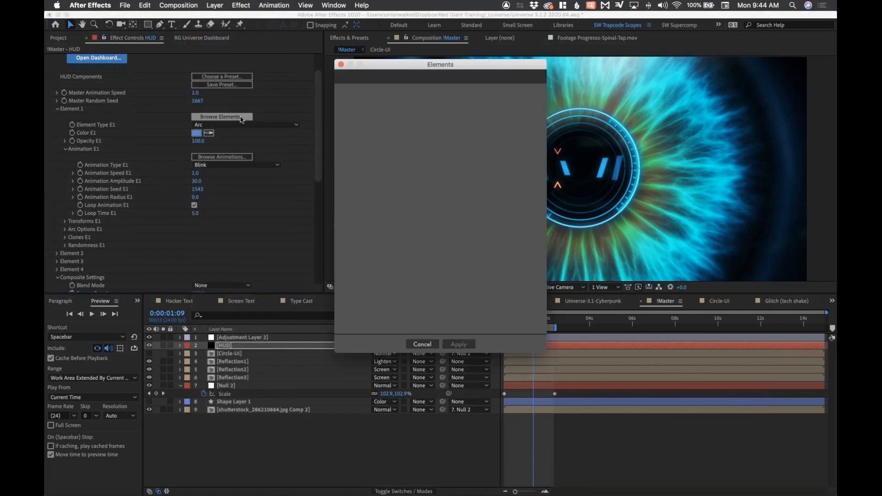
scroll(475, 249, "down", 5)
scroll(474, 249, "down", 8)
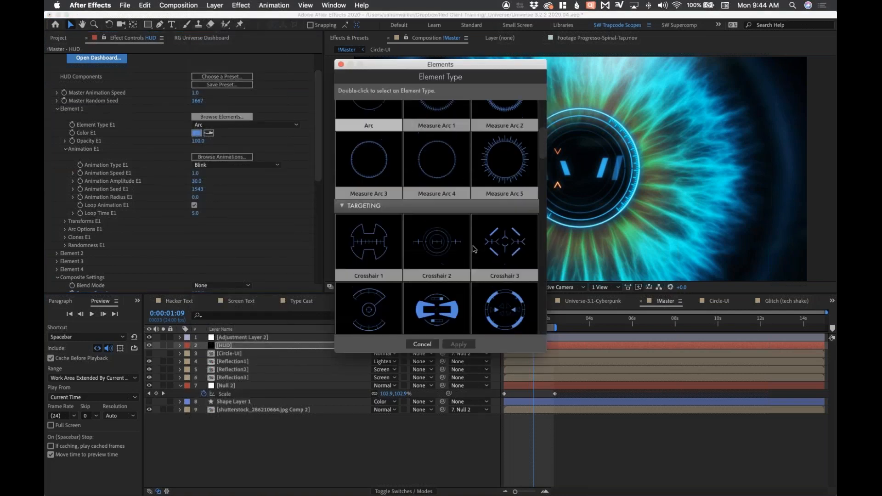
scroll(473, 250, "down", 10)
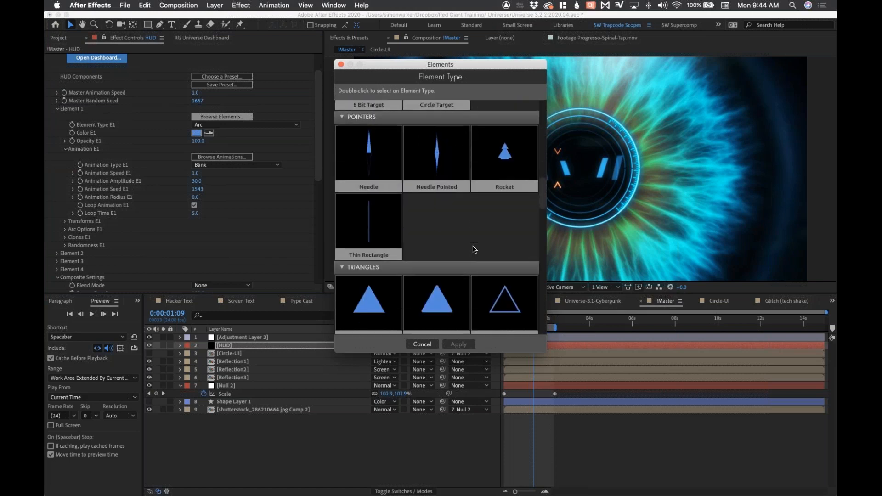
scroll(474, 249, "down", 10)
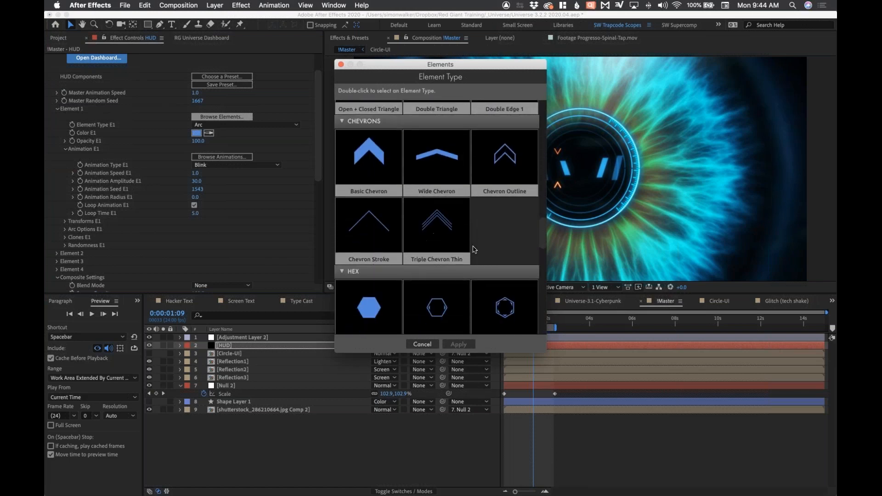
scroll(475, 249, "down", 5)
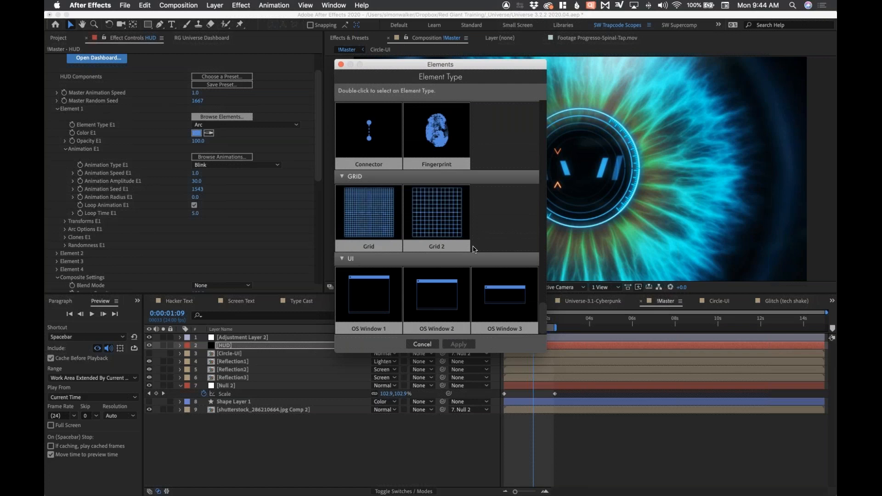
scroll(473, 249, "up", 12)
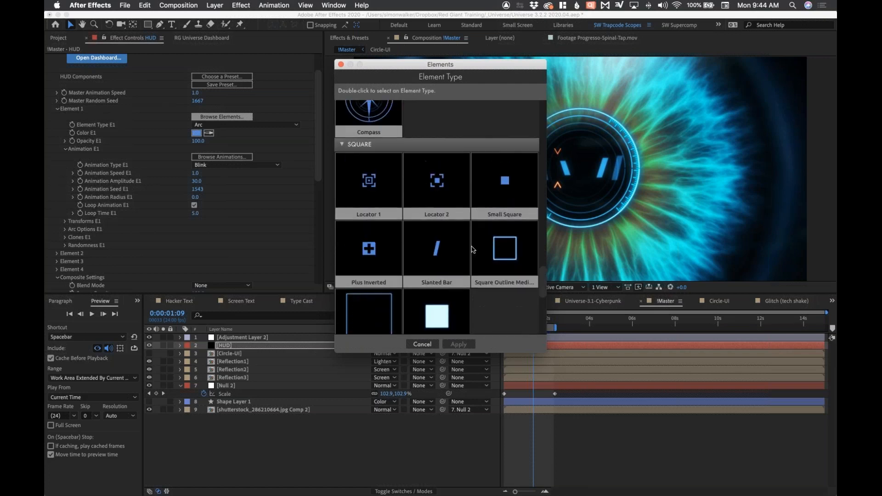
scroll(473, 250, "up", 8)
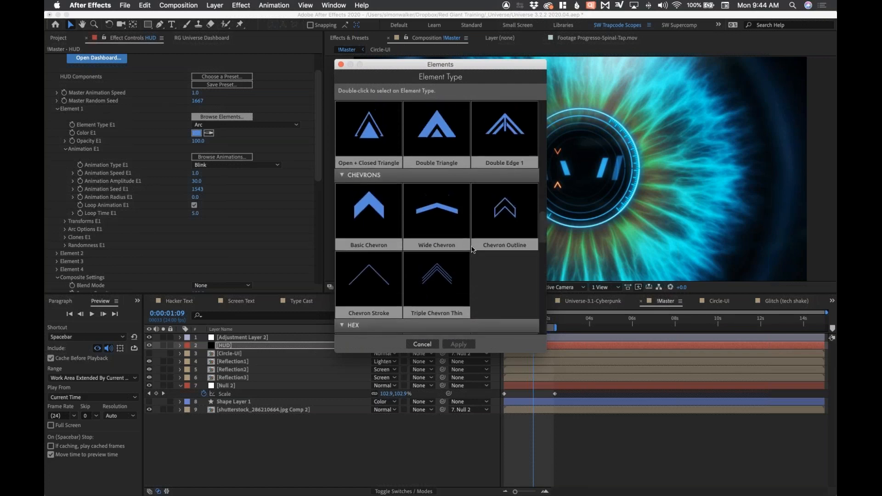
scroll(473, 249, "down", 12)
scroll(473, 249, "up", 8)
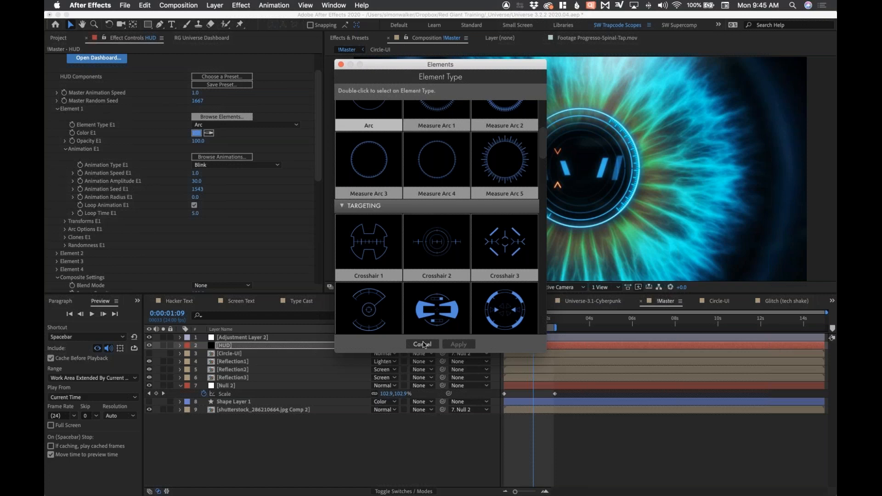
left_click(423, 344)
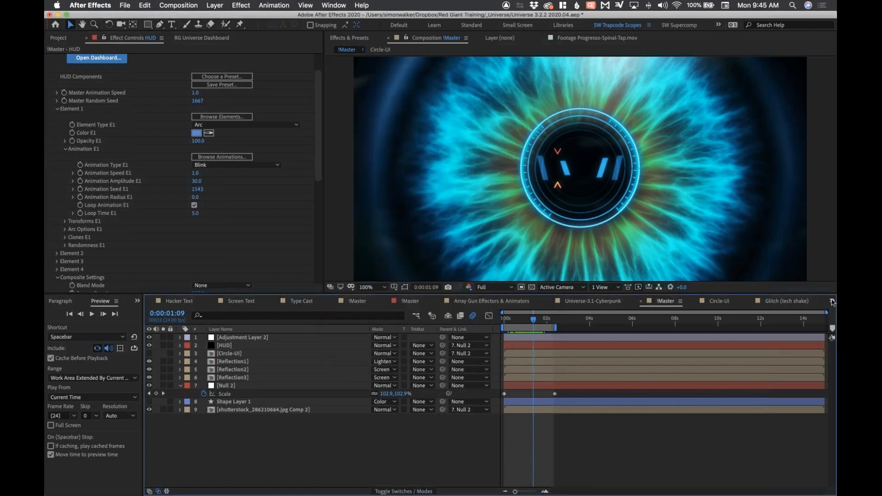
Open the Point Zoom composition and park the current time at 0:00:02:15
left_click(832, 302)
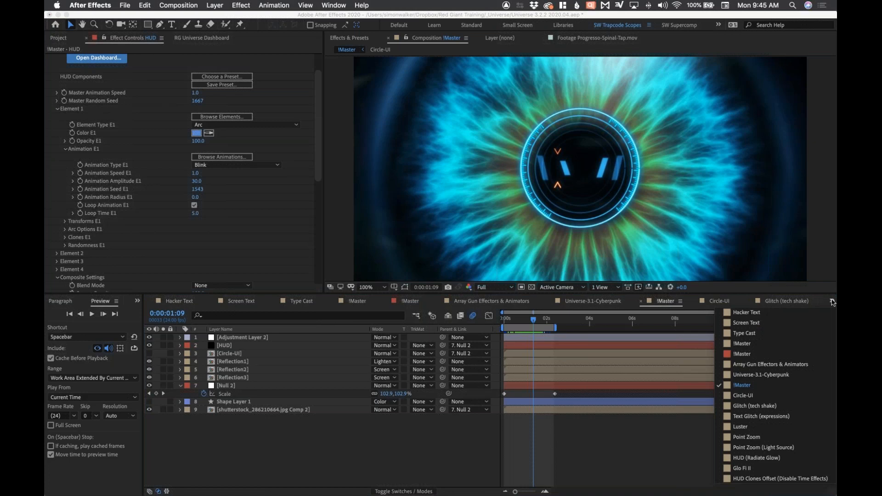
left_click(754, 438)
left_click_drag(460, 320, 444, 324)
Search the project items for "point" and clear the search
left_click(58, 38)
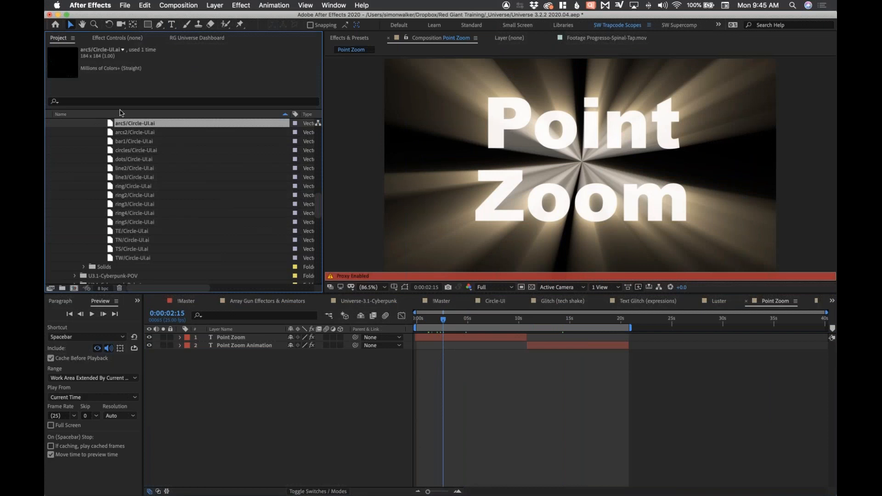
left_click(114, 101)
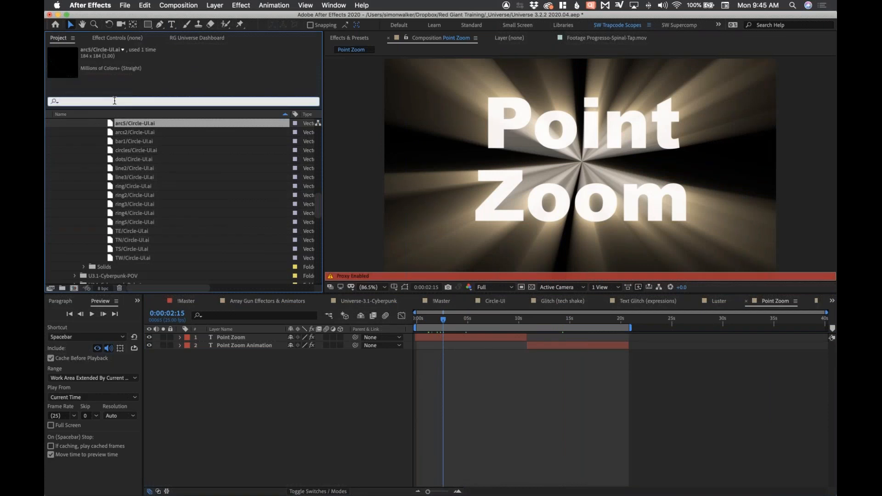
type("po")
key("BackSpace")
key("BackSpace")
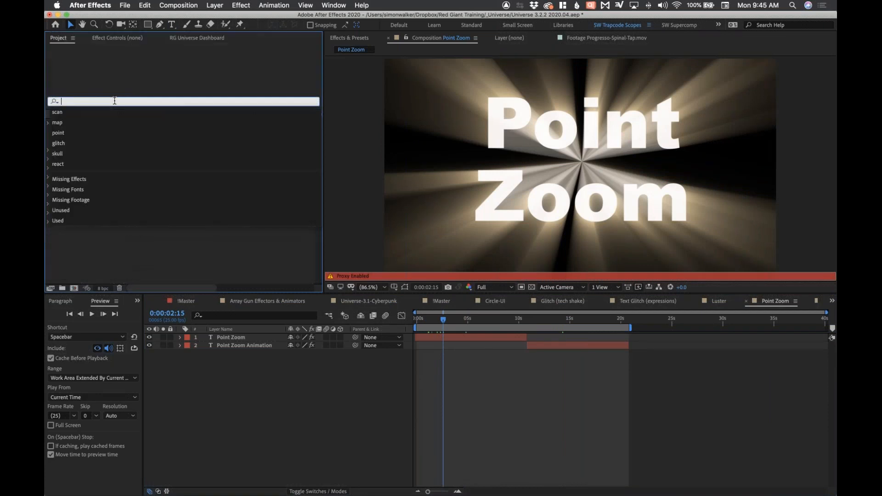
type("pomn")
key("BackSpace")
type("int")
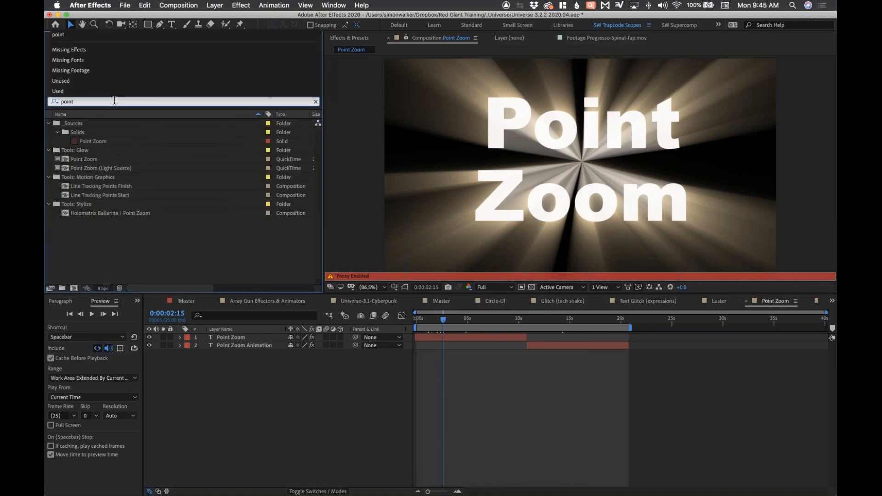
key("Return")
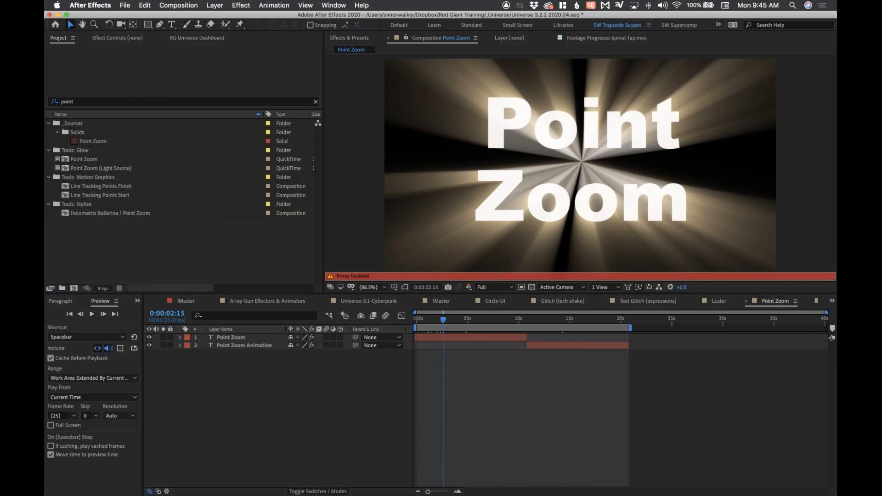
left_click(316, 102)
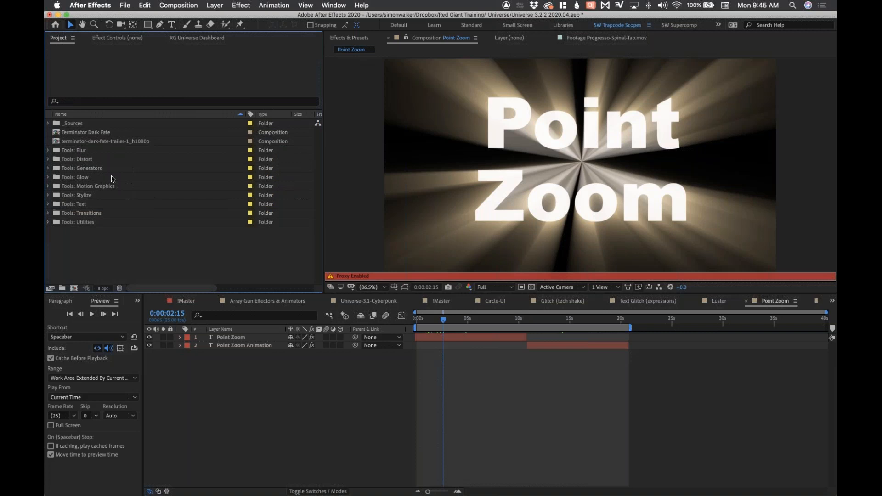
Find the Point Zoom composition by filtering the project for "point", and show its Create Proxy option for a movie
left_click(228, 102)
type("point")
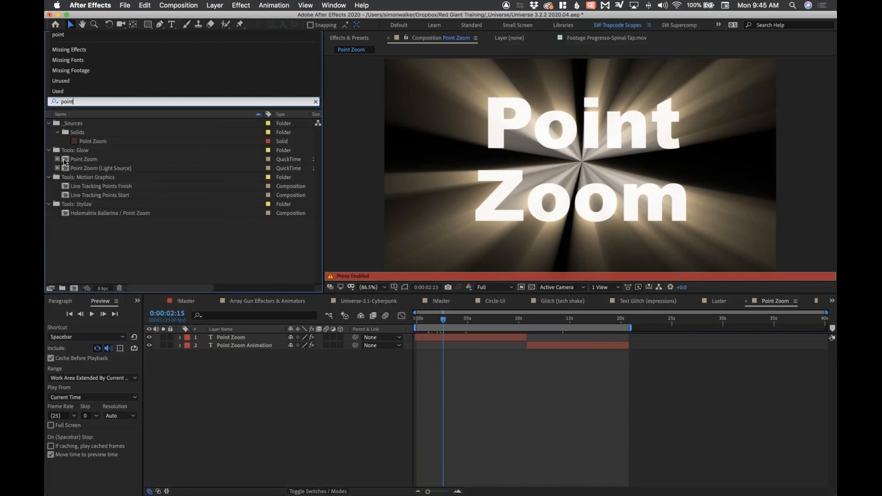
right_click(65, 161)
mouse_move(129, 203)
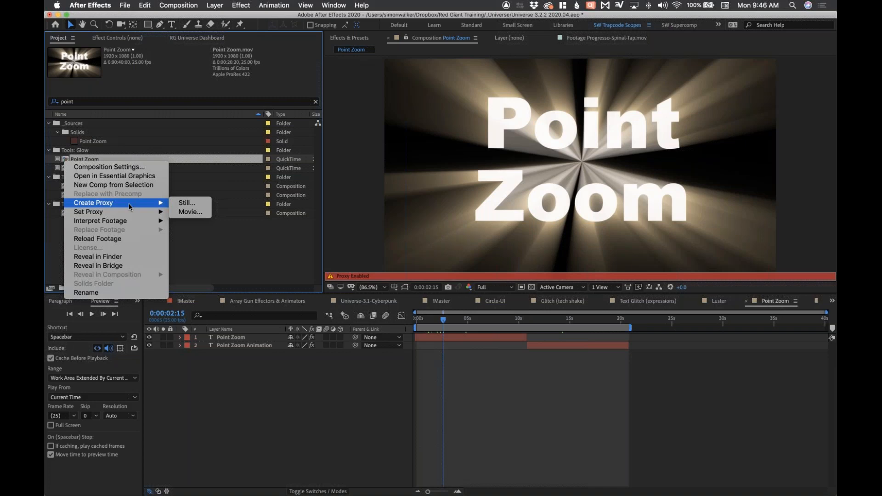
left_click(197, 214)
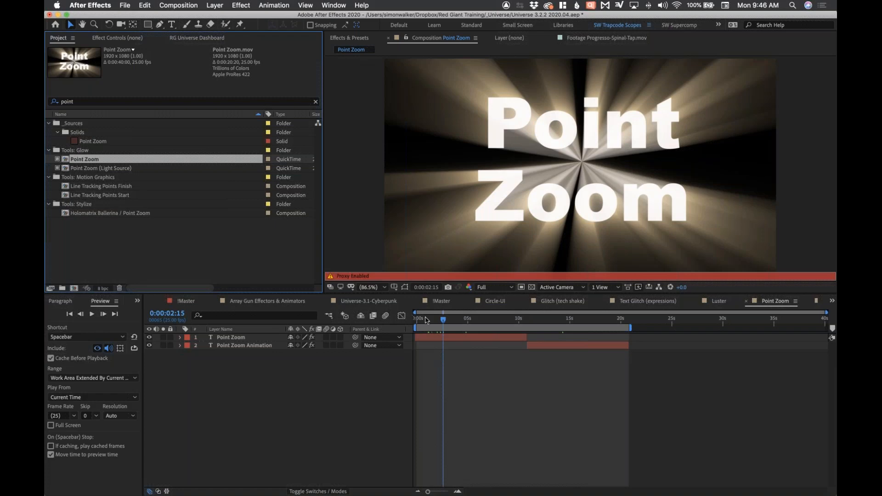
Scrub through the Point Zoom composition's proxy footage and show the Purge option for all memory and disk cache without running it
key("space")
left_click_drag(462, 321, 579, 325)
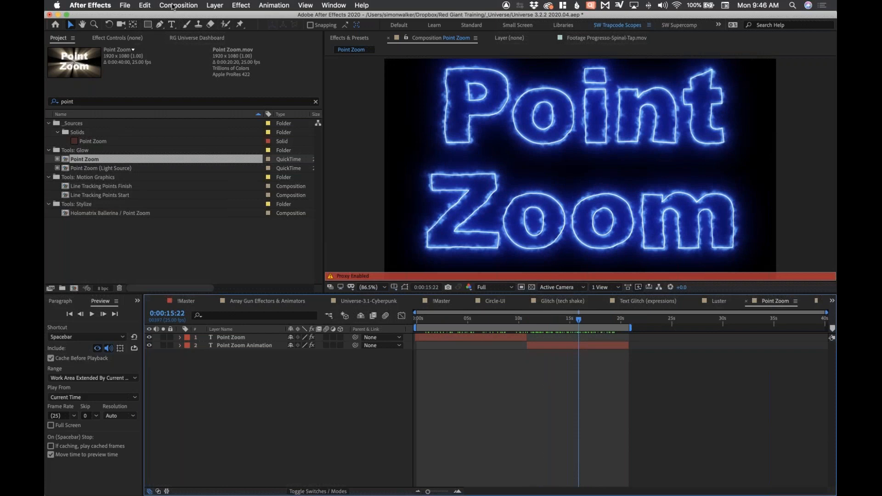
left_click(145, 4)
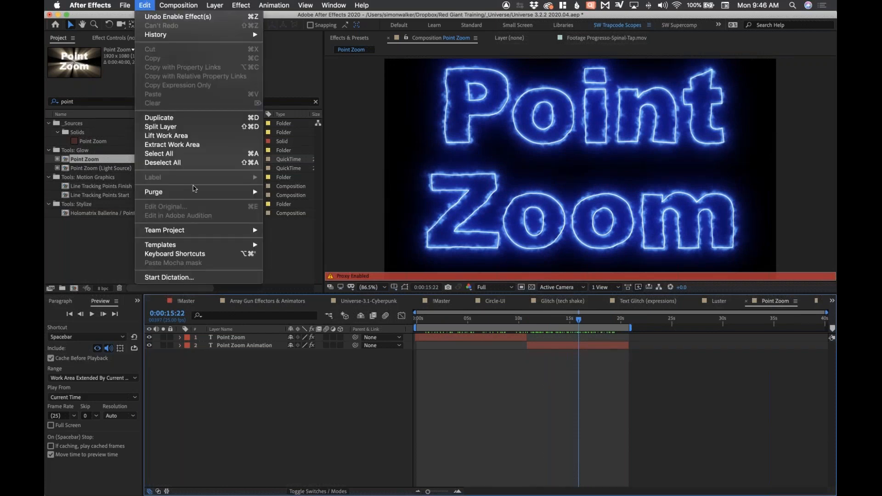
mouse_move(193, 190)
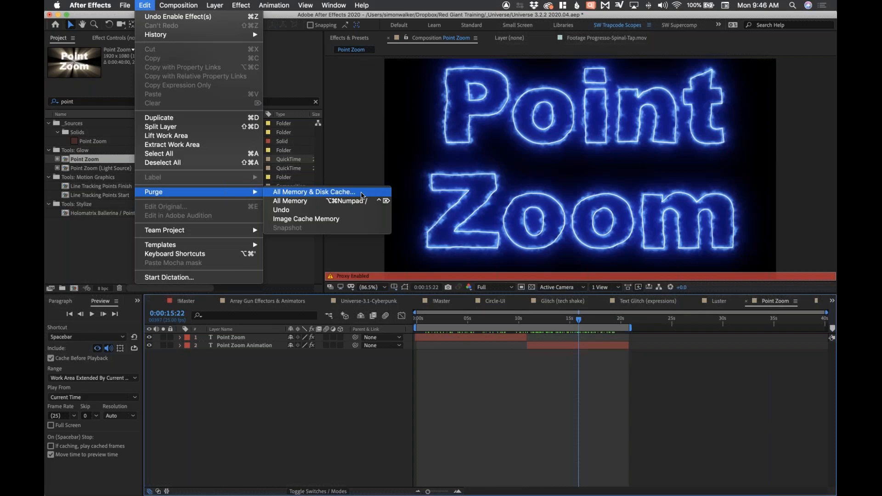
left_click(560, 403)
left_click(543, 321)
mouse_move(543, 322)
left_mouse_down()
mouse_move(528, 321)
mouse_move(555, 322)
left_mouse_up()
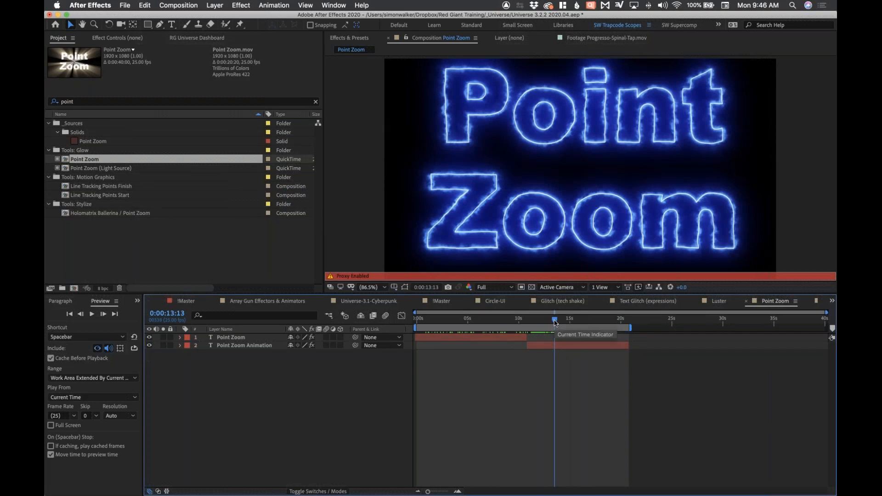
At 0:00:04:21, disable the Point Zoom composition's proxy and show the effect controls of the Point Zoom text layer
left_click_drag(461, 321, 467, 321)
left_click(453, 338)
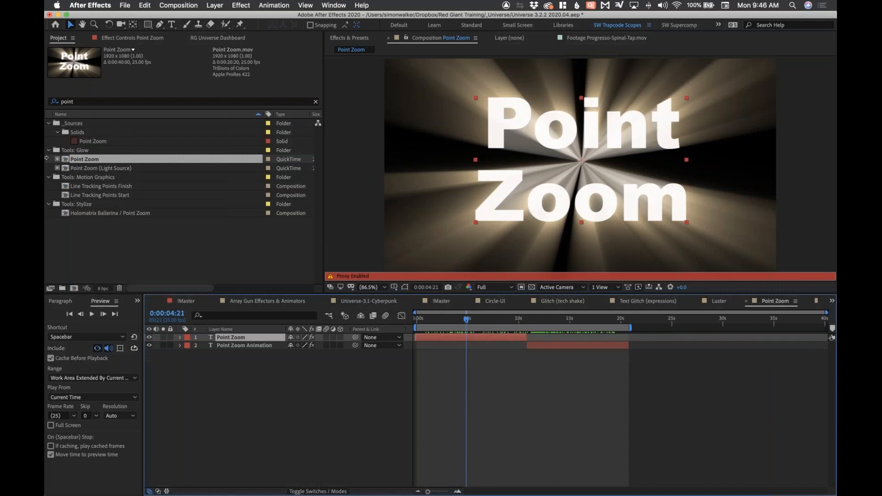
left_click(57, 159)
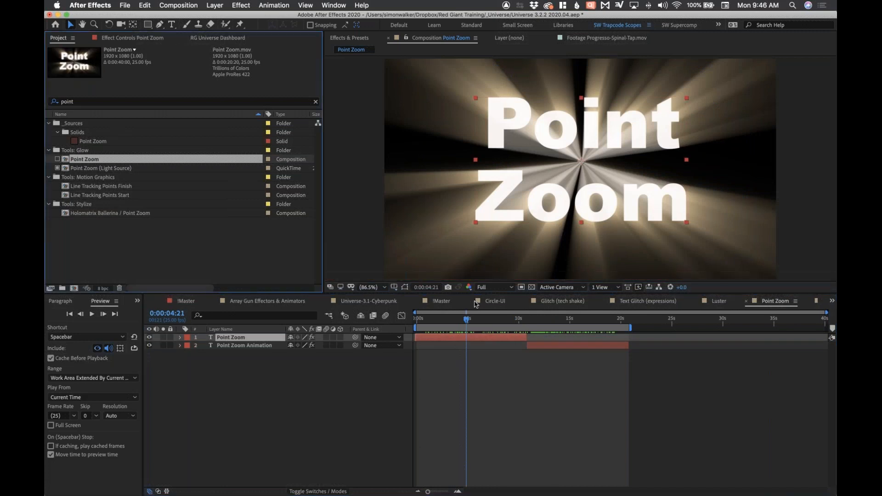
left_click(469, 340)
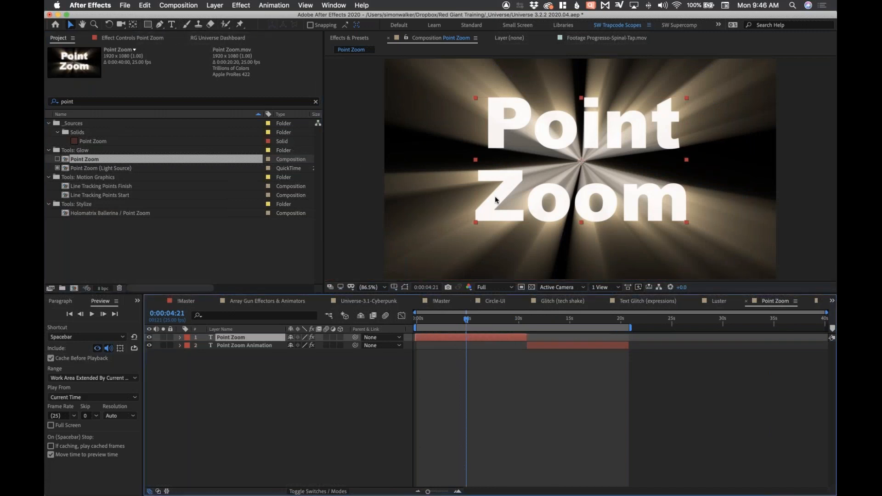
left_click(123, 38)
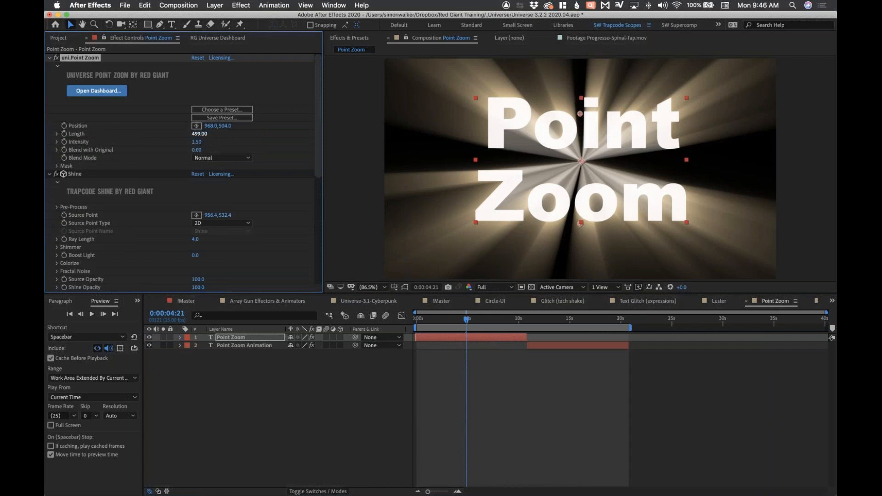
Reposition the Point Zoom effect's centre to 929.7, 536.5 and switch off both the Shine and Point Zoom effects
left_click(197, 126)
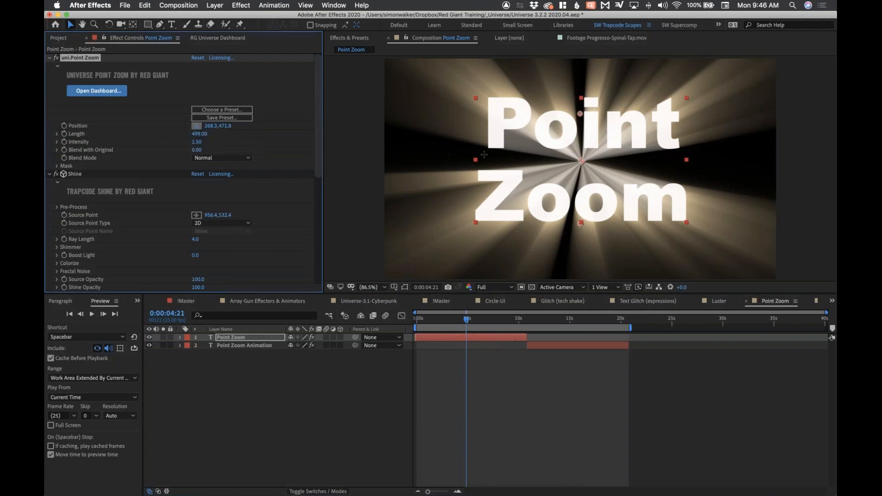
left_click(519, 159)
left_click_drag(520, 162, 554, 164)
left_click(56, 175)
left_click_drag(548, 166, 575, 168)
left_click(55, 57)
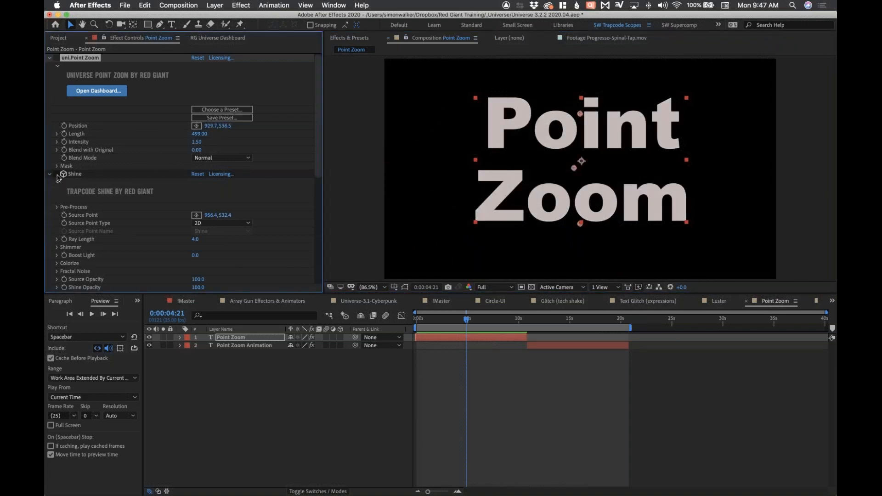
Switch the Shine effect back on and undo the shift of the Point Zoom text layer
left_click(55, 174)
mouse_move(580, 161)
left_mouse_down()
mouse_move(529, 165)
mouse_move(570, 163)
left_mouse_up()
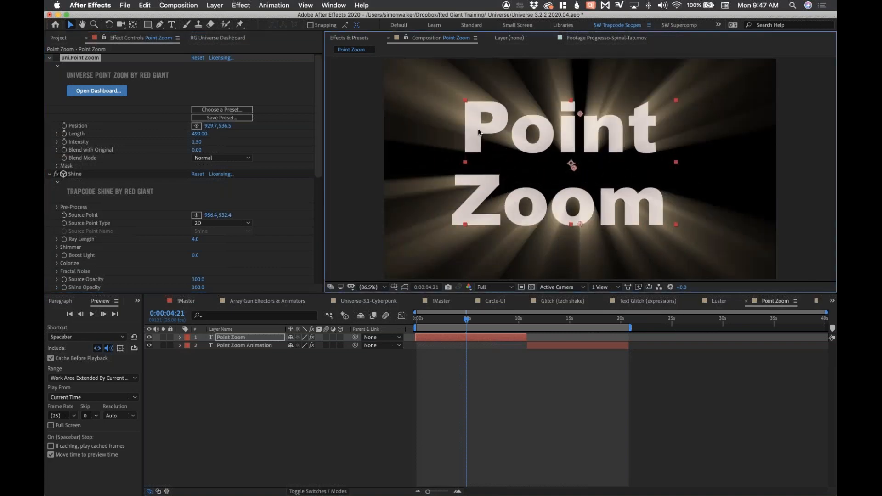
key("super+z")
Move the Point Zoom effect's Position to 901.9, 545.8 and Shine's Source Point to 897.3, 536.5
left_click(196, 126)
left_click(196, 215)
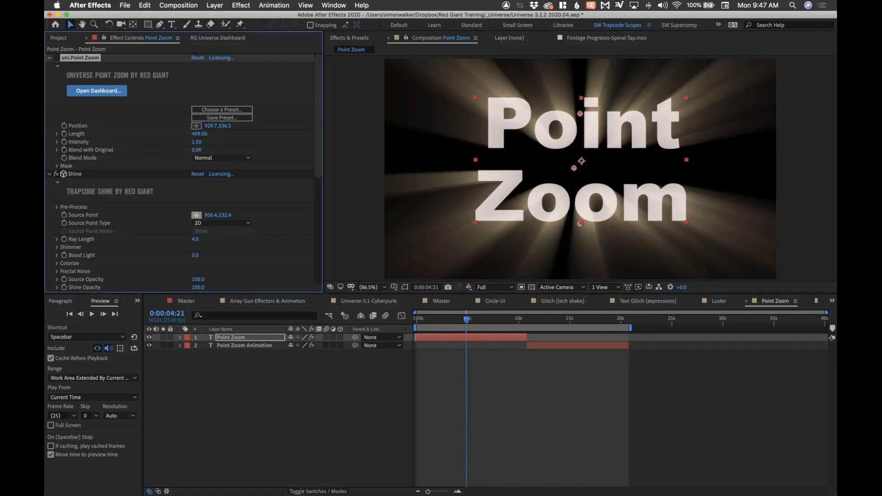
left_click(595, 168)
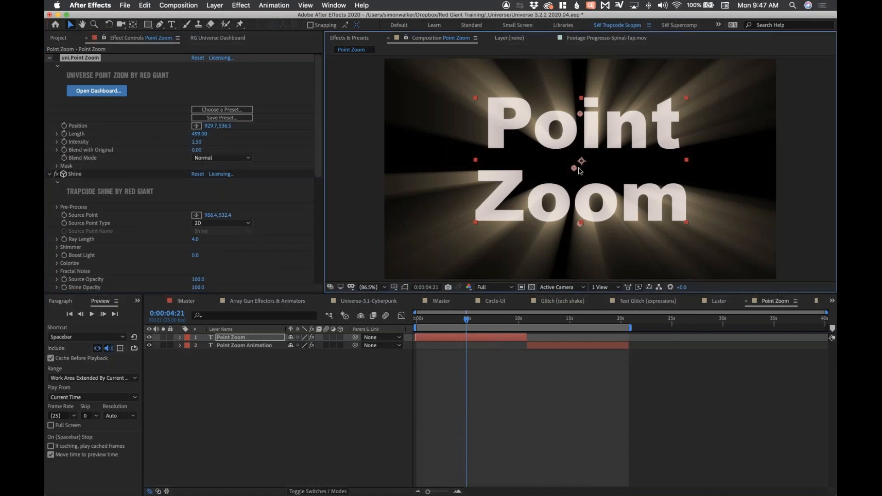
left_click_drag(574, 167, 568, 171)
left_click(196, 215)
left_click(532, 172)
left_click_drag(515, 174, 569, 171)
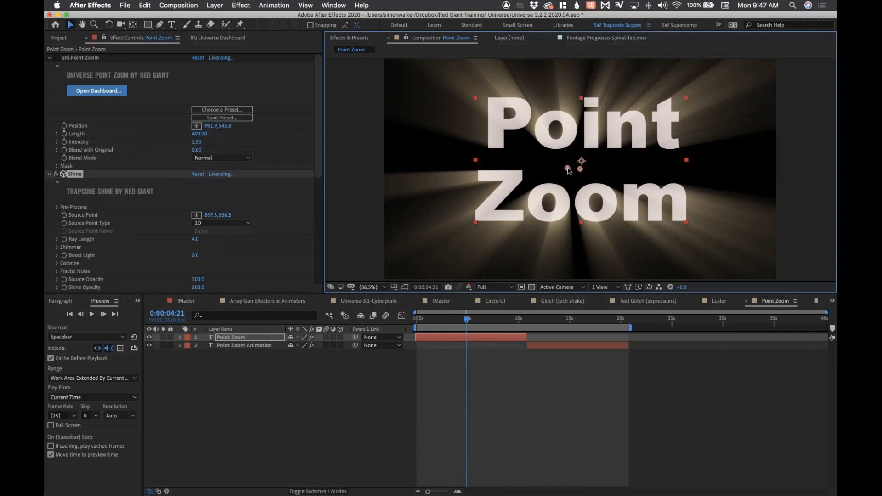
Re-enable the Point Zoom composition's proxy and scrub the current time to 0:00:13:20
left_click(59, 39)
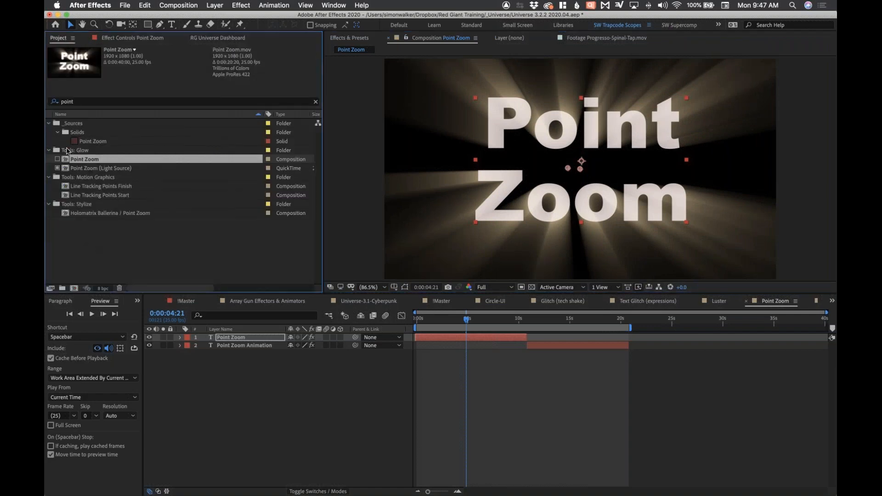
left_click(57, 159)
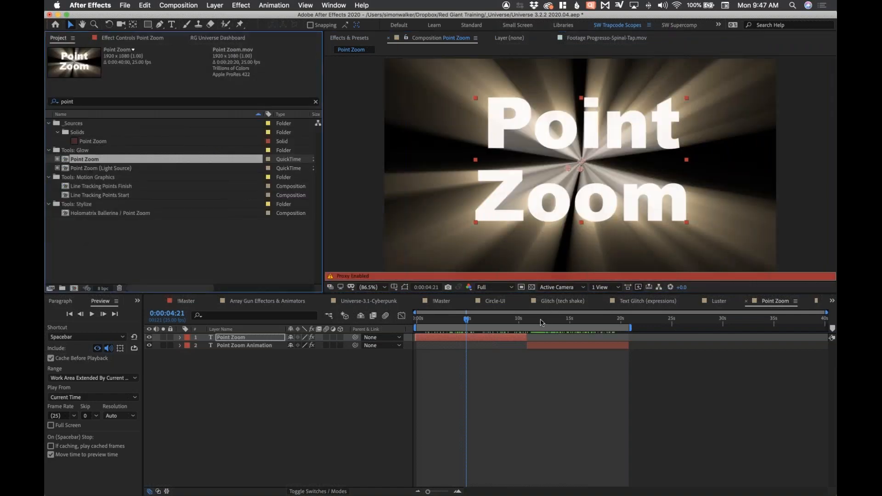
mouse_move(551, 321)
left_mouse_down()
mouse_move(569, 325)
mouse_move(536, 320)
mouse_move(558, 317)
left_mouse_up()
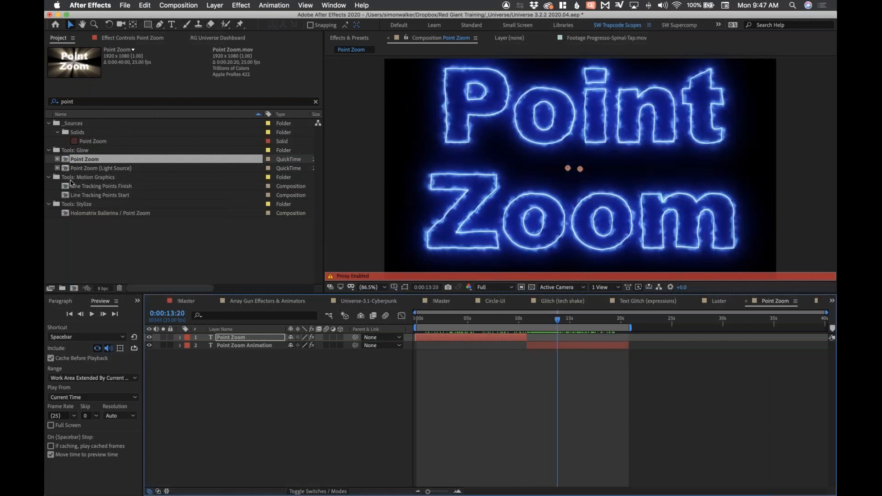
Open the Point Zoom (Light Source) composition and scrub through its animation, parking at 0:00:10:10
double_click(64, 168)
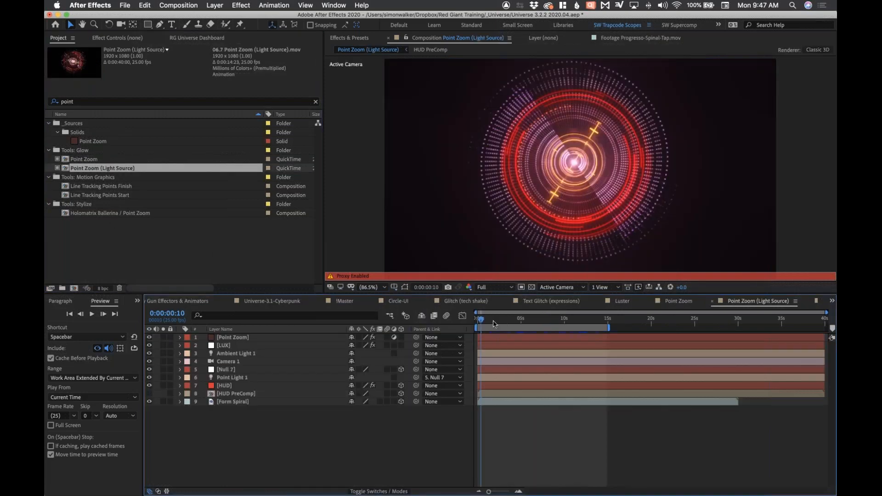
left_click_drag(482, 323, 479, 323)
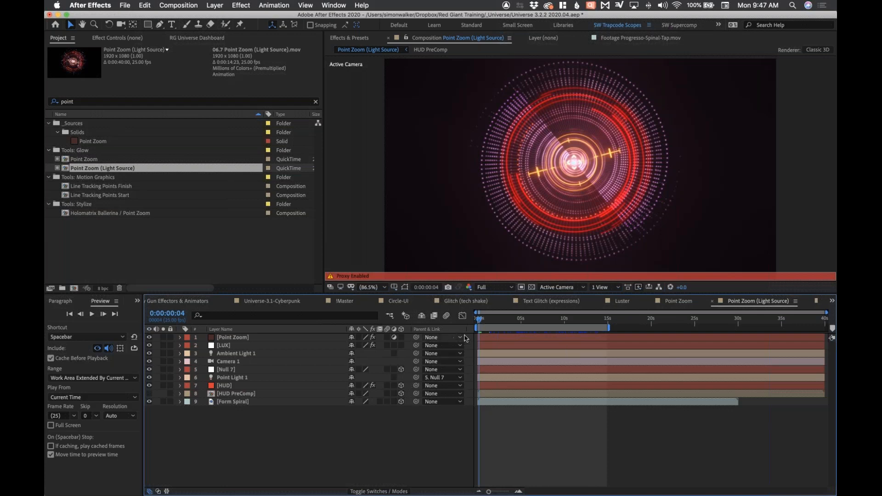
left_click_drag(500, 319, 575, 324)
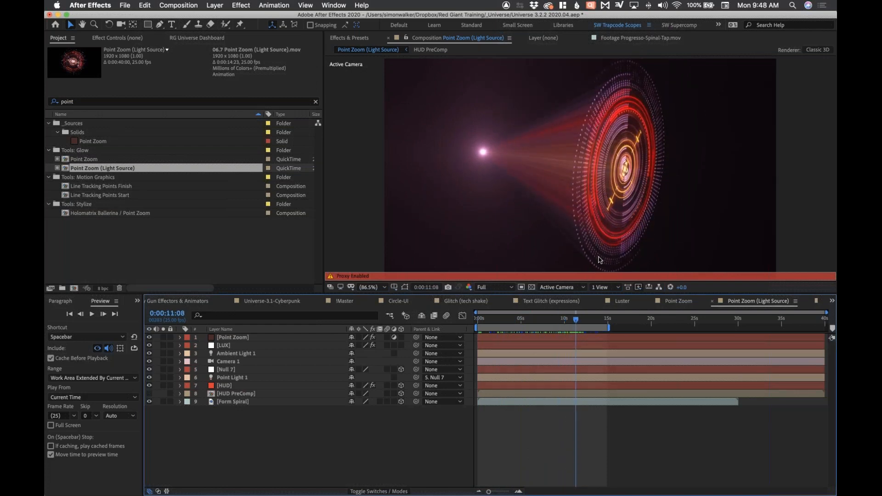
left_click_drag(545, 323, 567, 327)
left_click(528, 321)
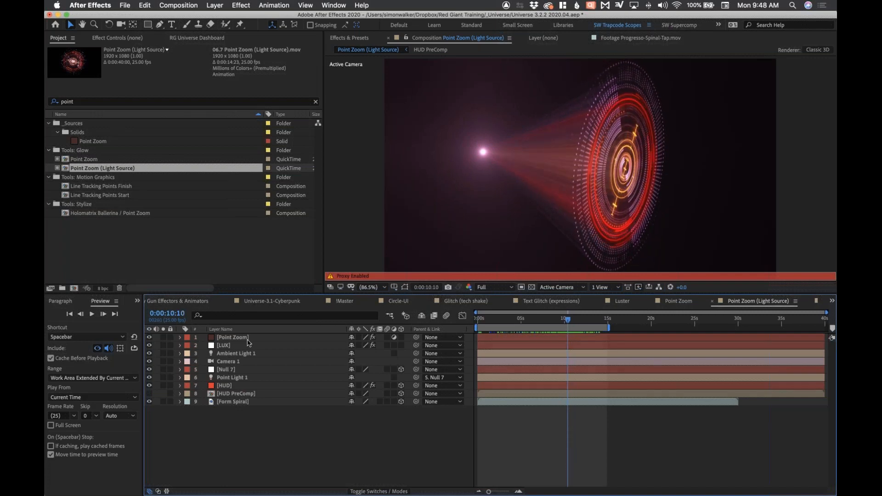
Reveal the Point Zoom layer's Position keyframes and scrub across them from 0:00:03:01 to 0:00:09:24
left_click(247, 339)
key("u")
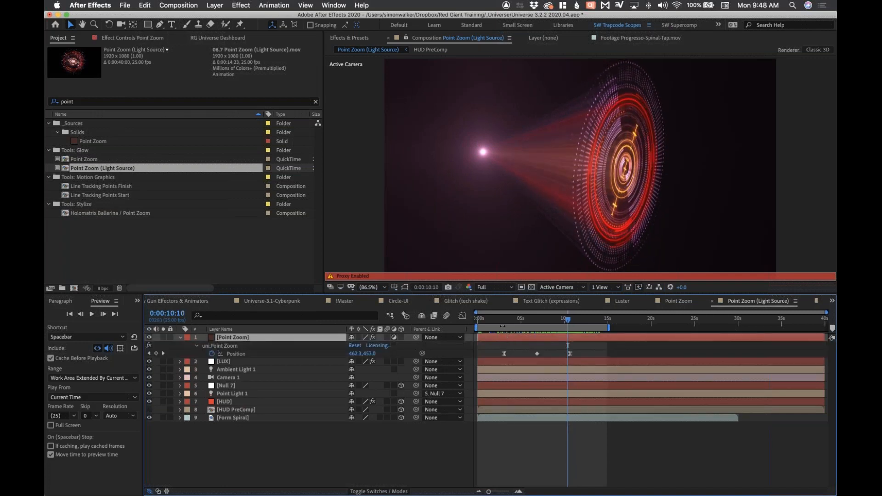
left_click(504, 320)
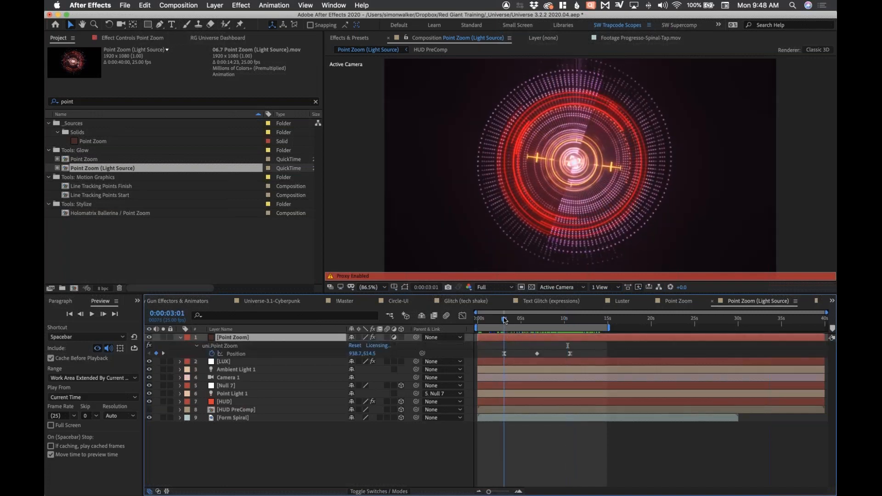
left_click_drag(507, 321, 564, 322)
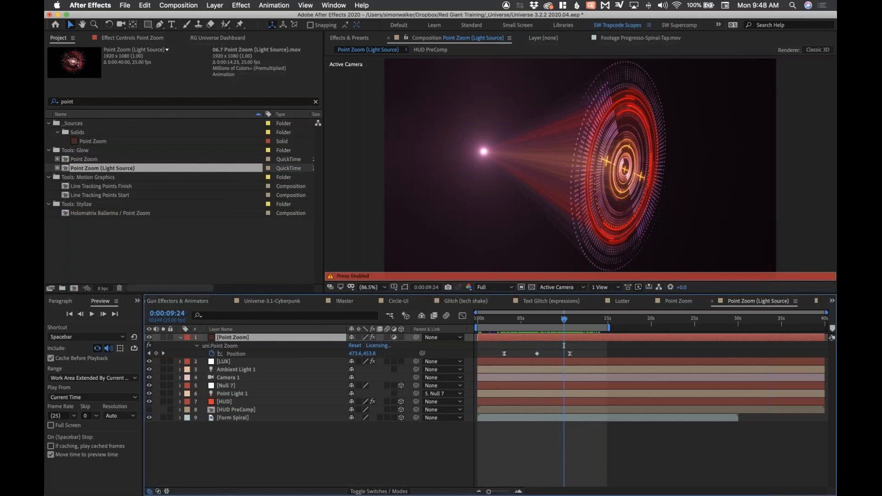
Hide the layers from Array up to Stroke Inside in the Blade Runner Inspo composition, and deselect all layers
key("super+Tab")
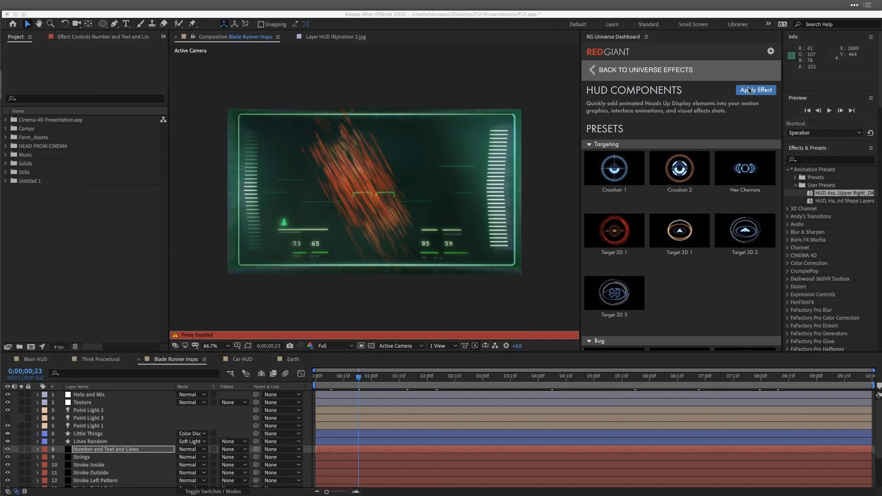
scroll(89, 467, "down", 3)
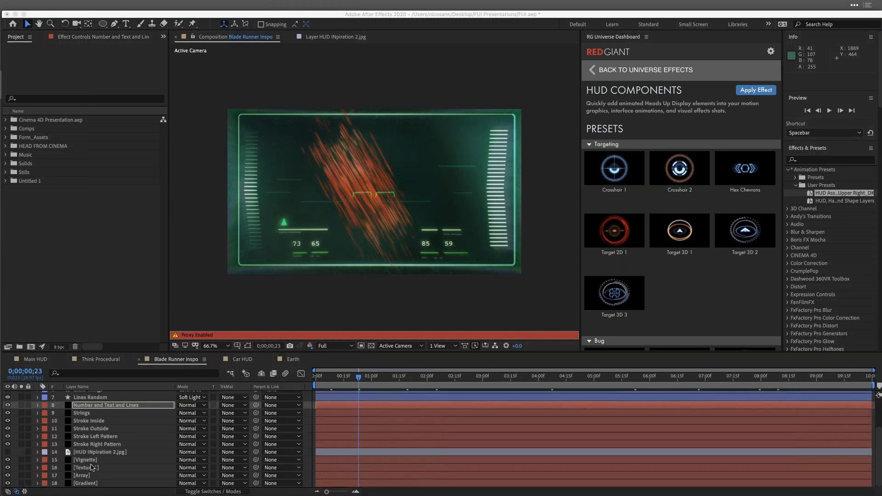
scroll(149, 450, "up", 3)
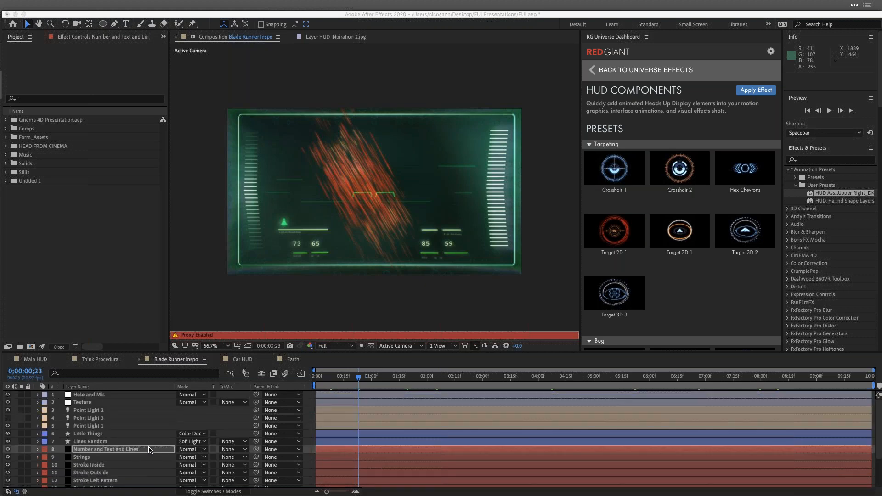
scroll(149, 449, "down", 3)
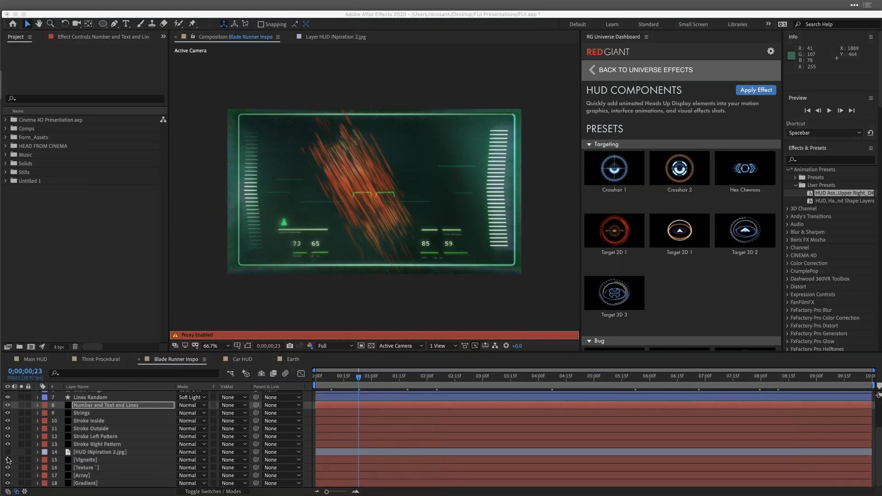
left_click_drag(8, 476, 8, 412)
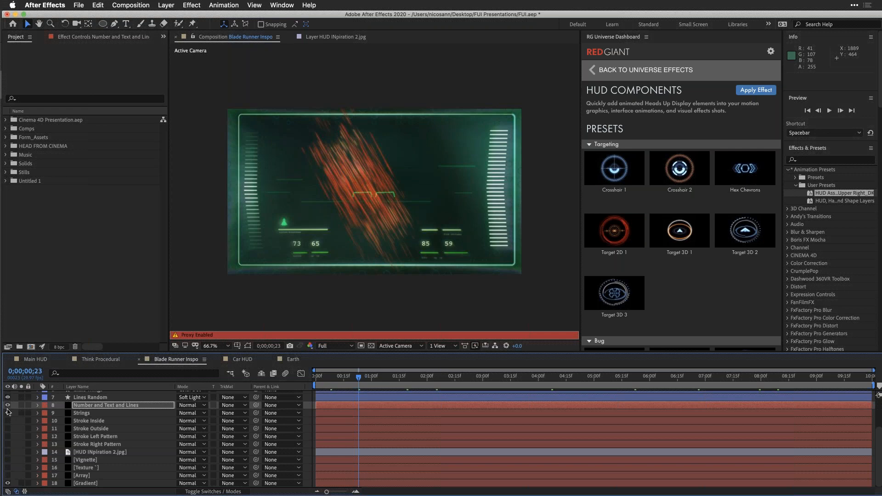
key("super+shift+a")
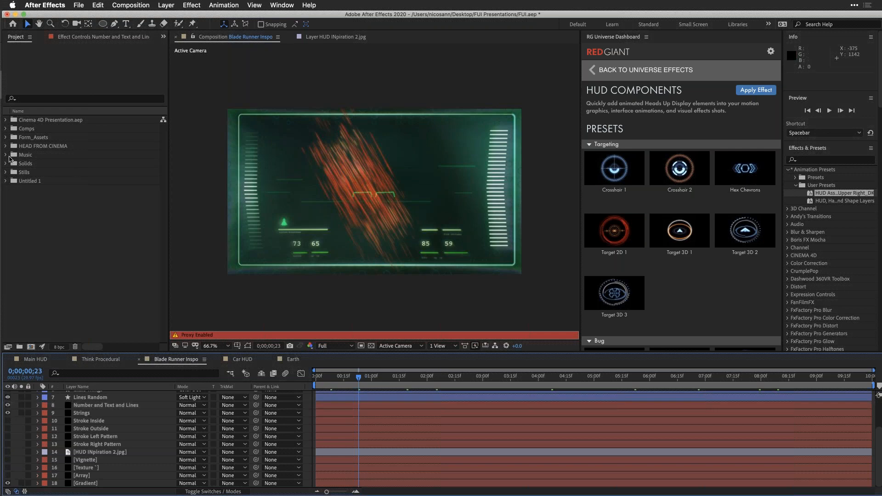
Disable the proxy of the Blade Runner Inspo composition inside the Comps folder, and collapse the folder
left_click(6, 129)
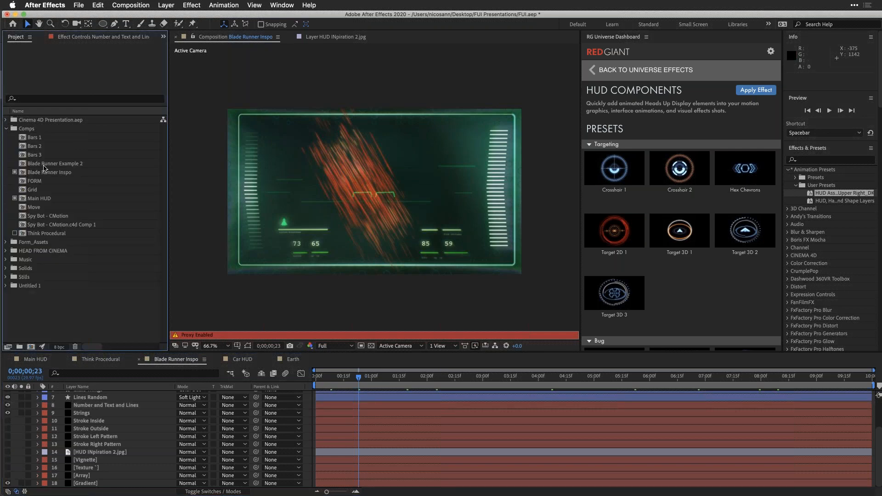
left_click(15, 173)
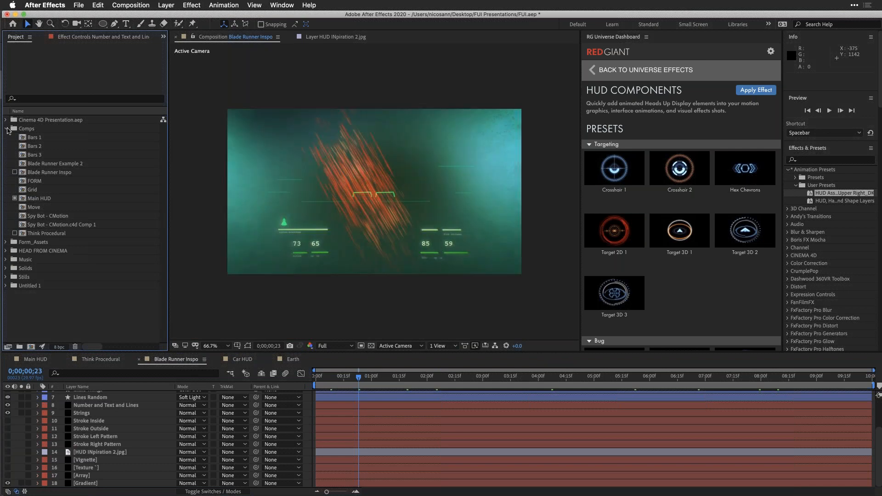
left_click(6, 130)
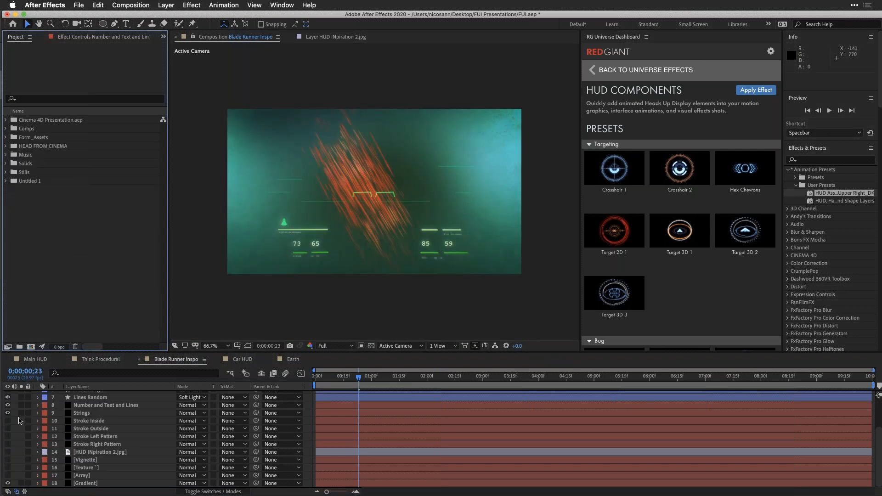
Hide all the remaining layers from Strings up to Holo and Mis, leaving only the Gradient layer visible
left_click_drag(7, 413, 8, 436)
scroll(7, 399, "up", 5)
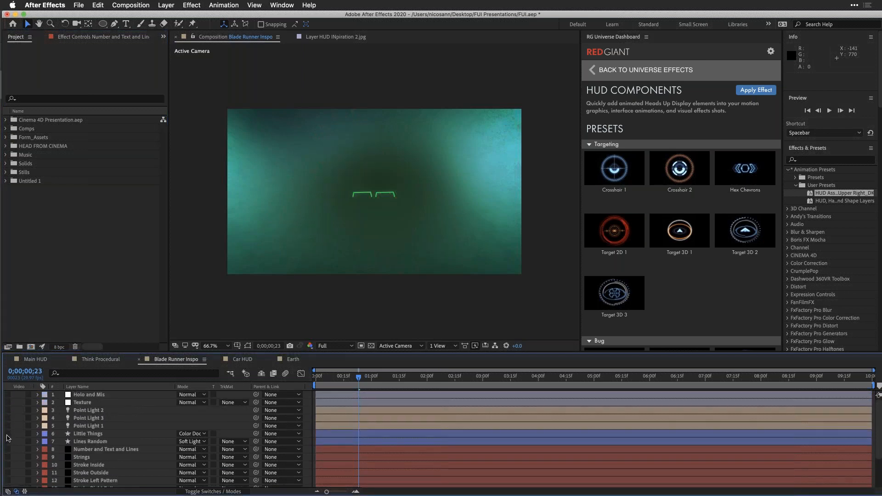
scroll(36, 440, "down", 3)
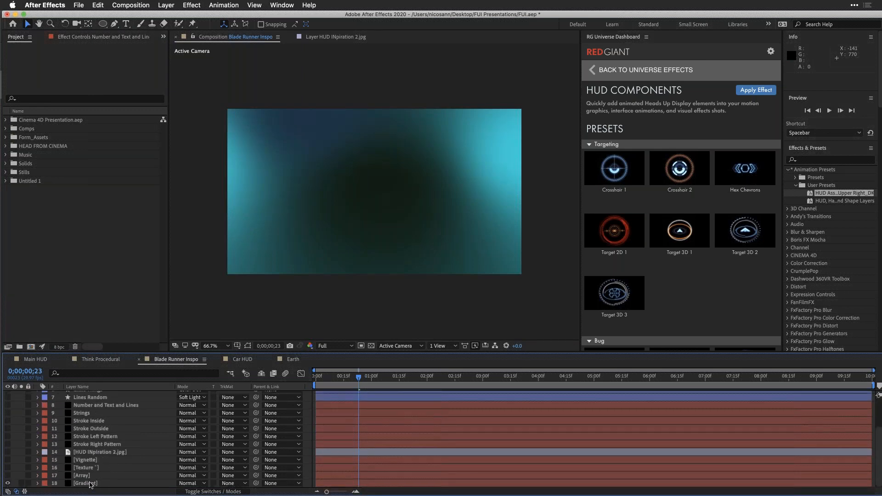
Show the effect controls of the Gradient layer and select its Spectralicious effect
left_click(90, 483)
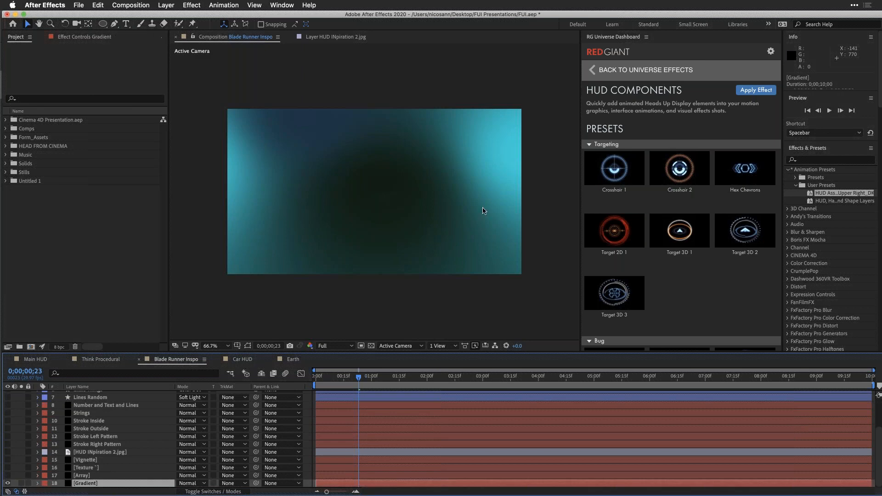
left_click(92, 36)
left_click(50, 58)
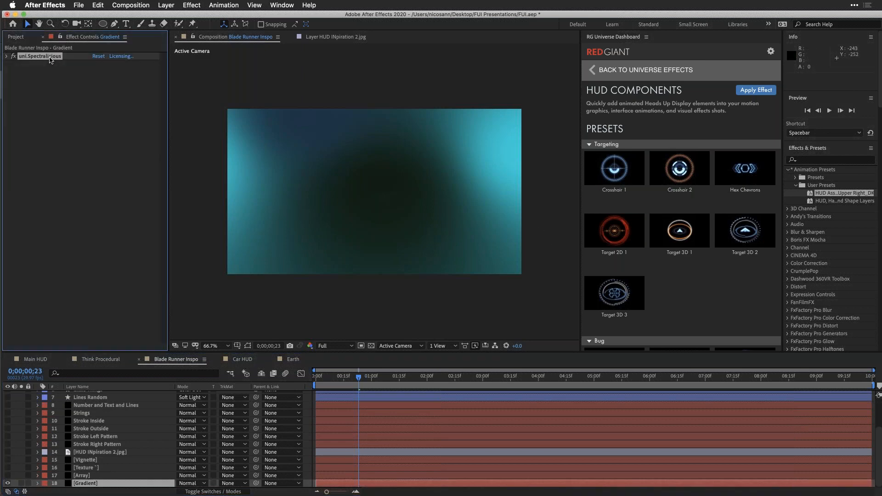
Try the Blue Textured preset of the Universe Soft Gradient Background generator on the Gradient layer, and delete that added effect
left_click(592, 70)
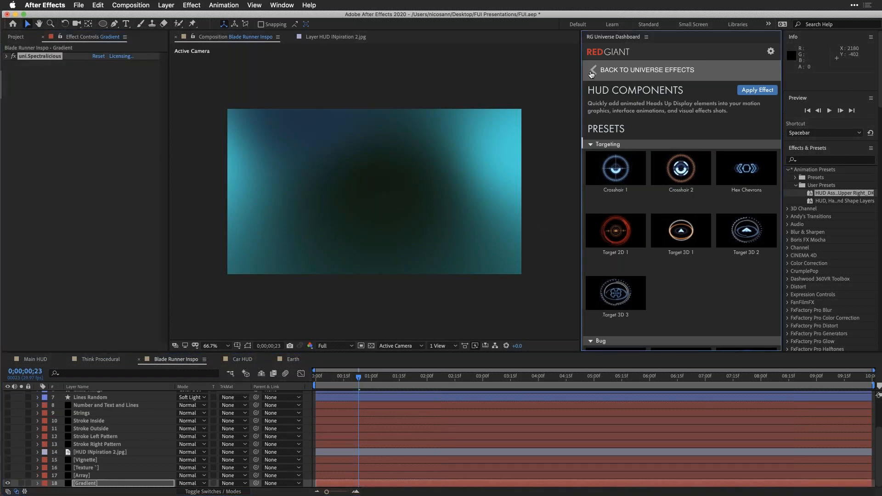
left_click(634, 123)
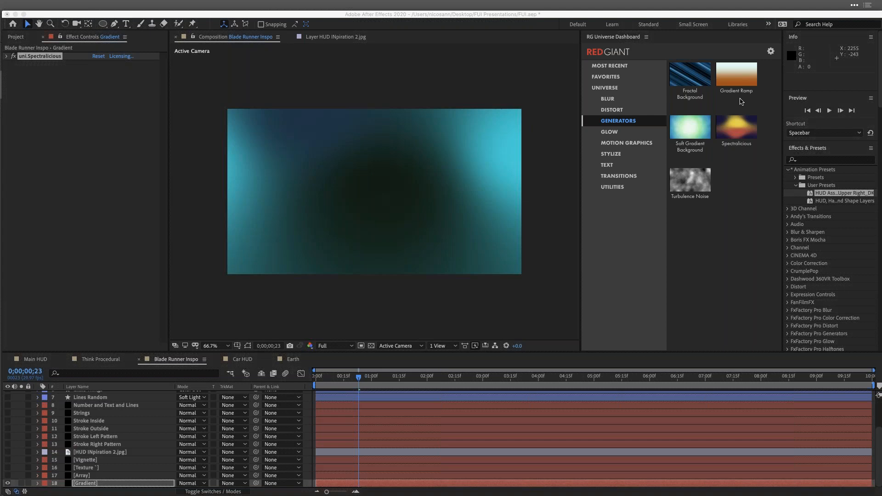
left_click(684, 129)
scroll(682, 129, "down", 2)
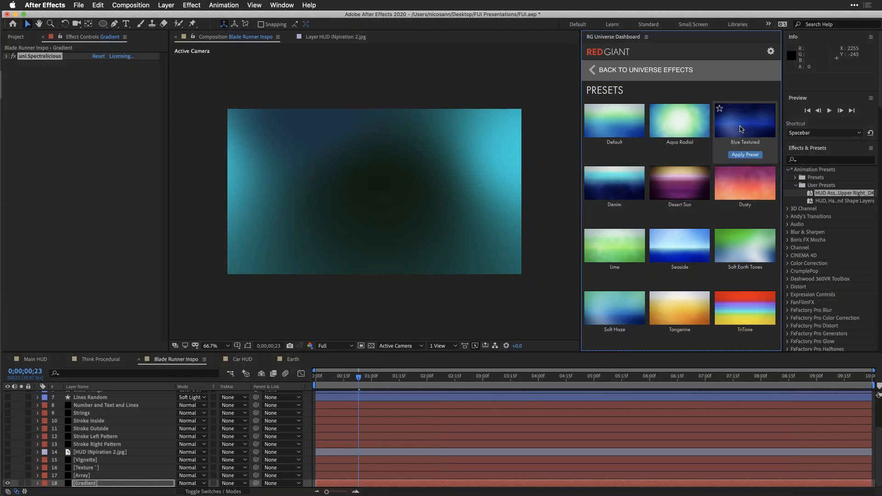
left_click(739, 155)
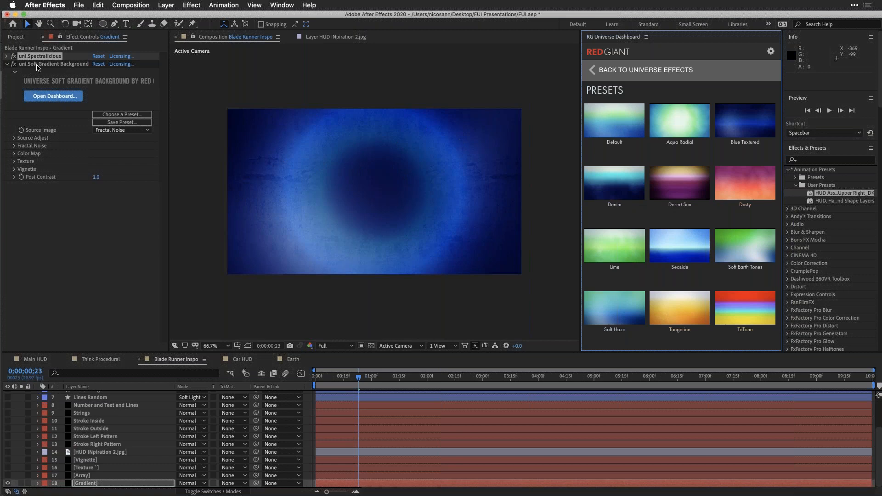
left_click(37, 66)
key("Delete")
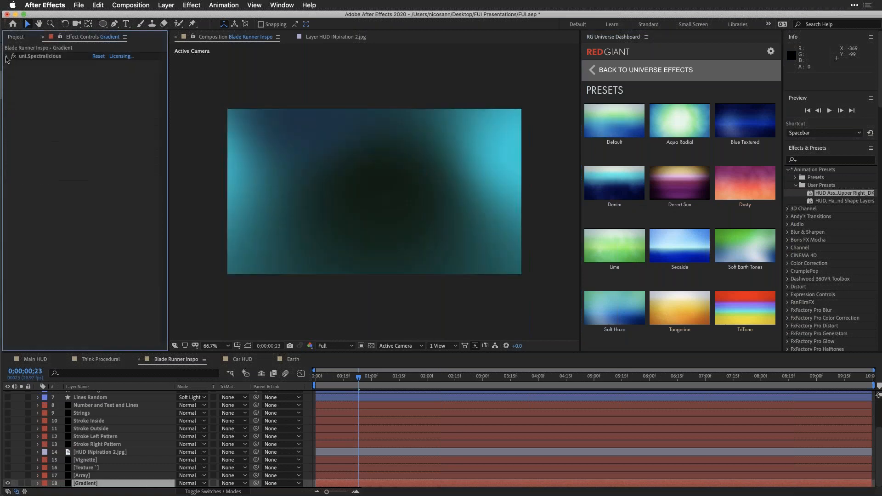
Expand the Spectralicious settings and enable Layer Controls in the composition's view options
left_click(41, 56)
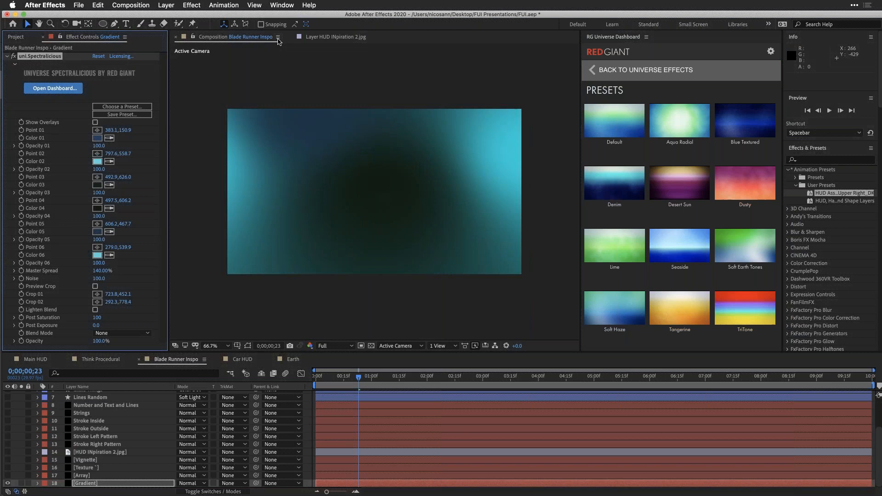
left_click(277, 37)
left_click(304, 86)
left_click(375, 196)
left_click(375, 196)
left_click_drag(395, 180, 449, 99)
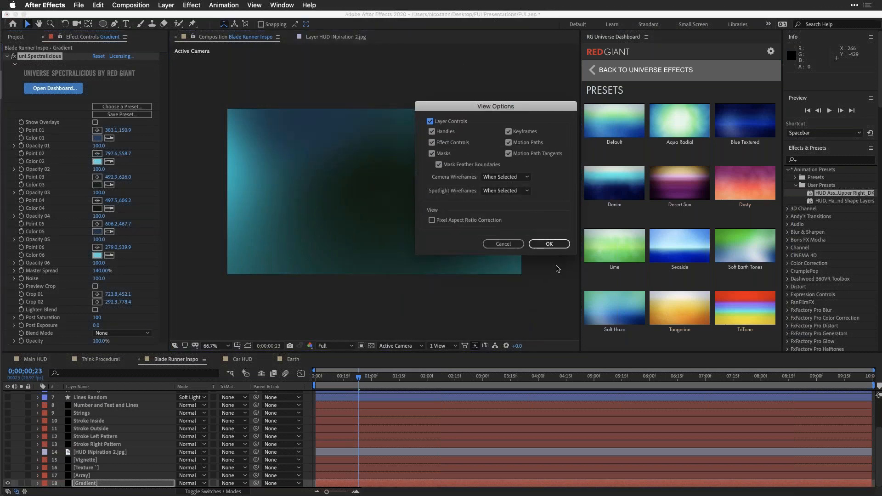
left_click(548, 238)
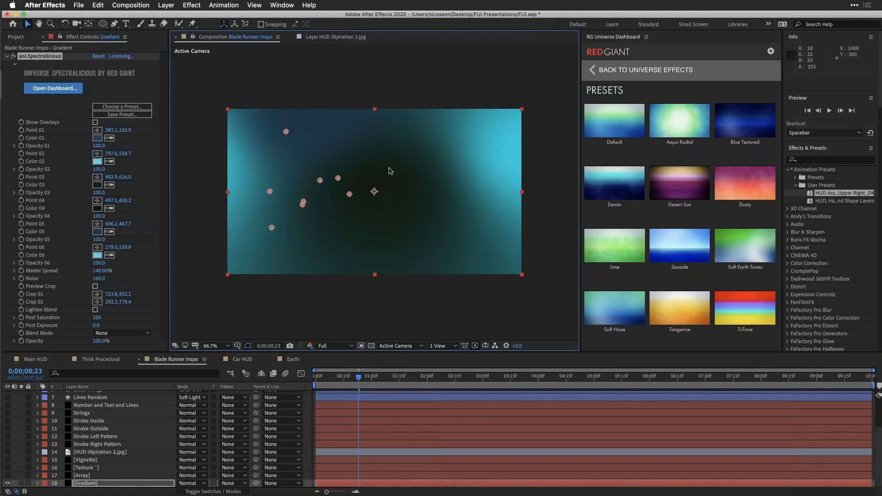
Reposition the Spectralicious color points on the canvas, including Point 01 to about 407, 193 and Point 06 to about 351, 480
left_click_drag(339, 178, 295, 212)
left_click_drag(286, 132, 289, 138)
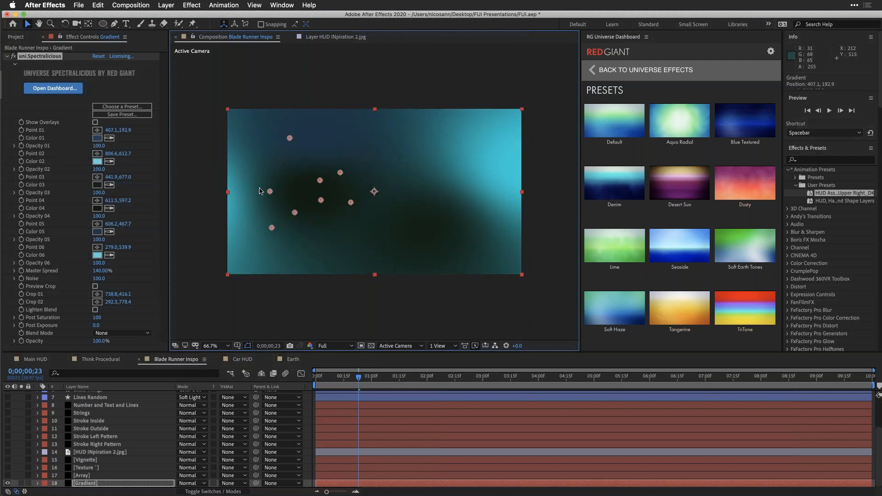
left_click_drag(270, 191, 281, 182)
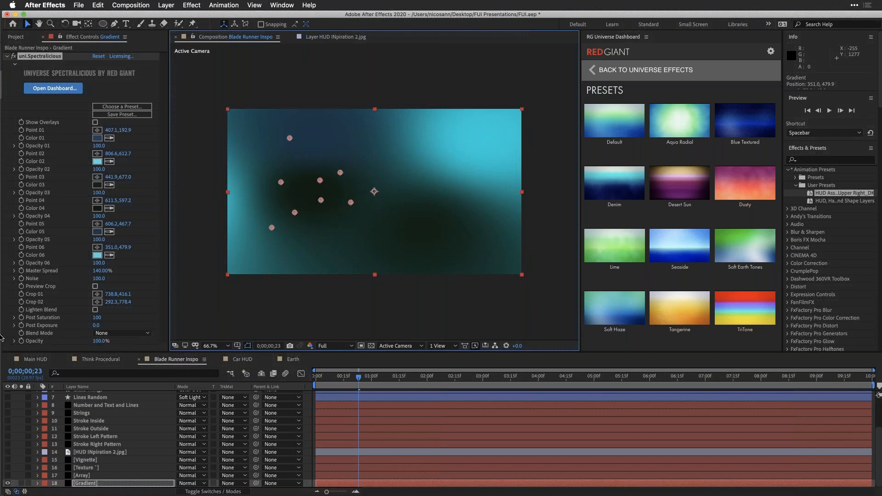
Make the Array layer visible, select it, and show the Motion Graphics effects in the Universe Dashboard
left_click(7, 475)
left_click(79, 476)
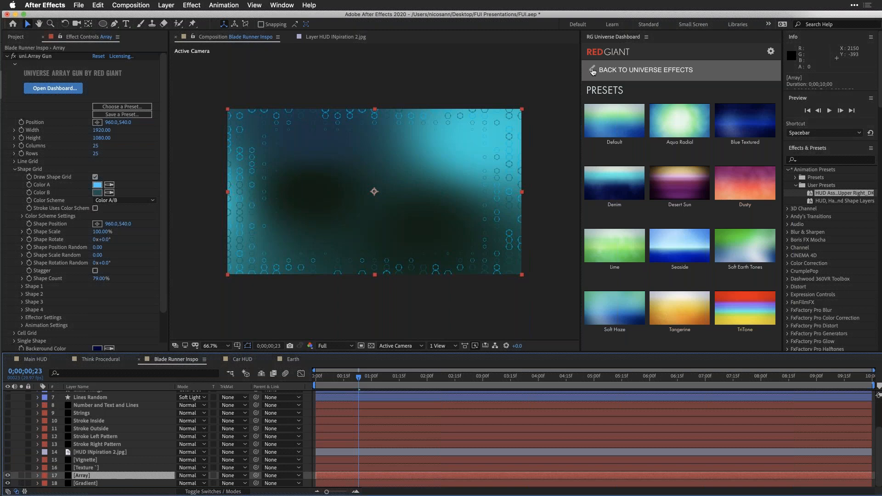
left_click(593, 71)
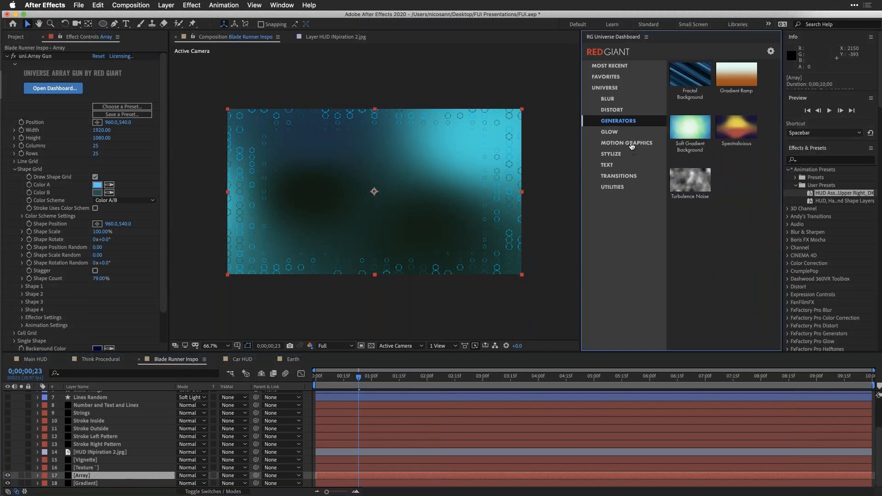
left_click(626, 143)
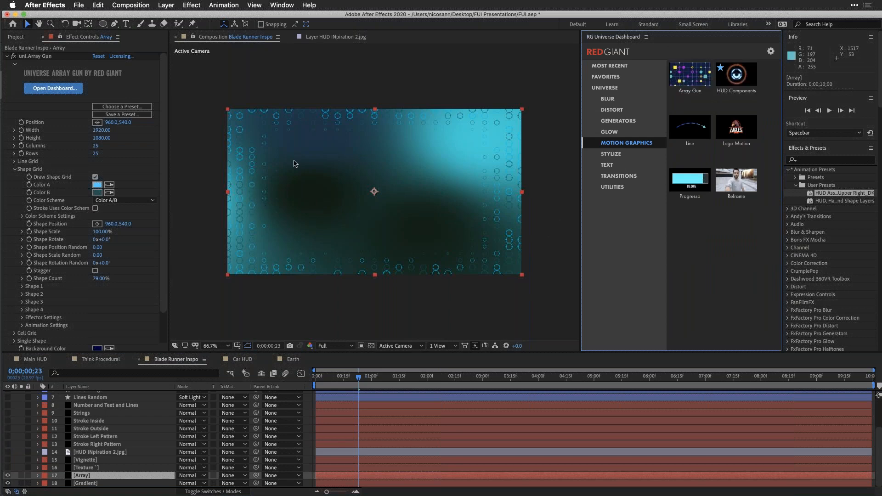
Hide the Gradient layer to isolate the array, and examine Array Gun's Line Grid settings
left_click(7, 483)
left_click(14, 161)
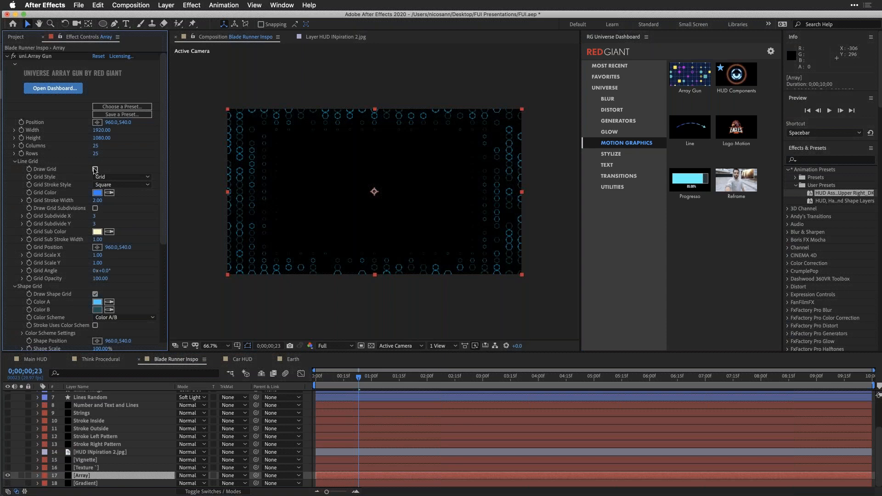
left_click(14, 161)
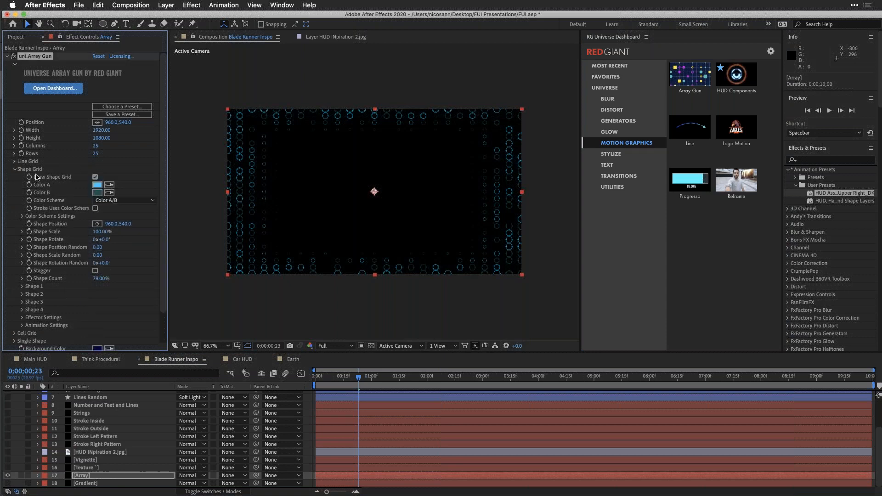
Turn on Array Gun's Draw Cell Grid option to preview the cells, and turn it off again
left_click(15, 333)
scroll(55, 275, "down", 3)
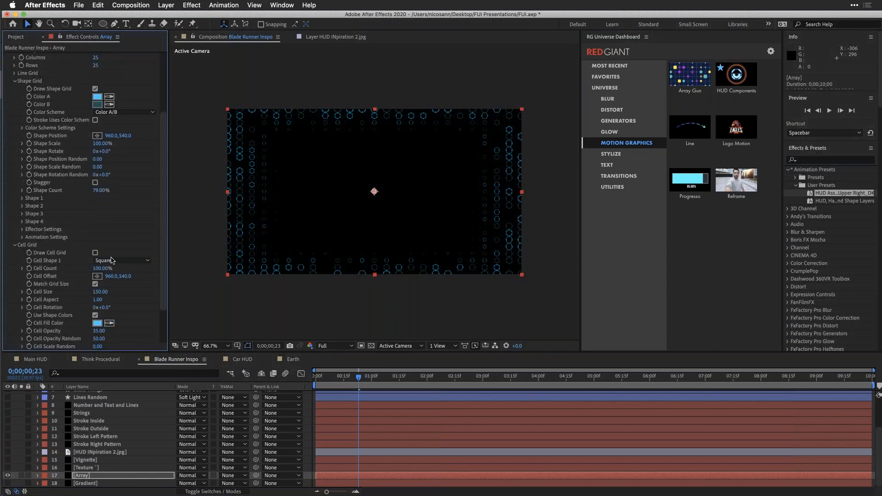
left_click(95, 253)
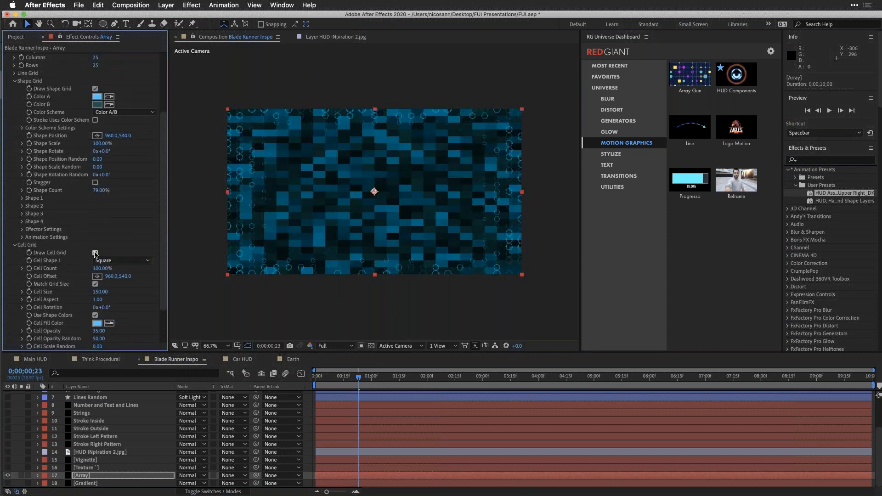
left_click(95, 254)
left_click(15, 245)
Examine Array Gun's Shape 1 settings and browse its sprite library, closing the library without choosing a shape
scroll(28, 241, "up", 3)
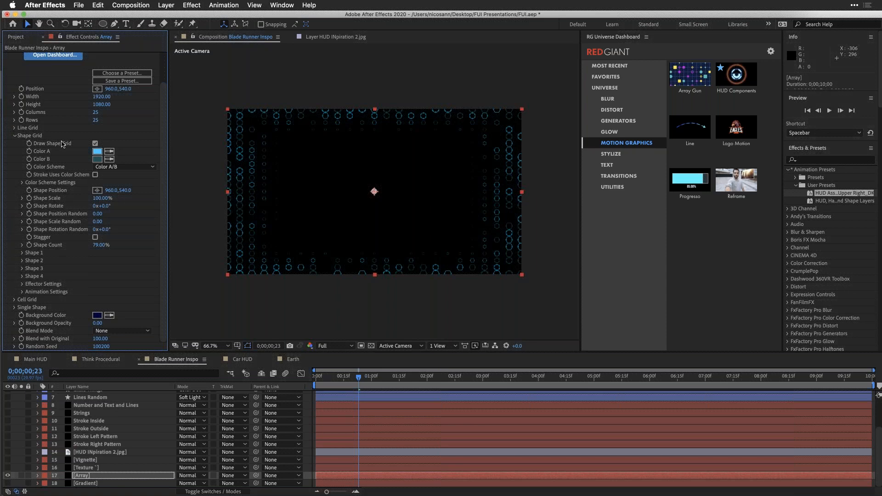
scroll(63, 144, "up", 3)
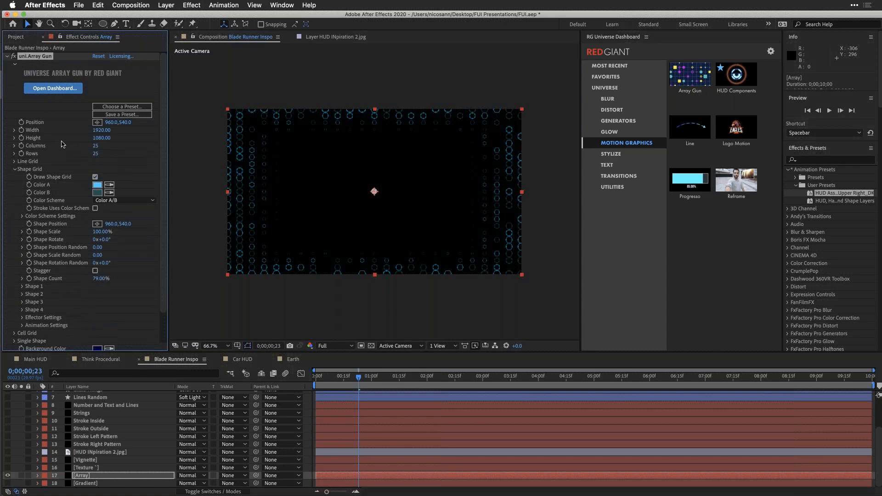
scroll(63, 144, "down", 3)
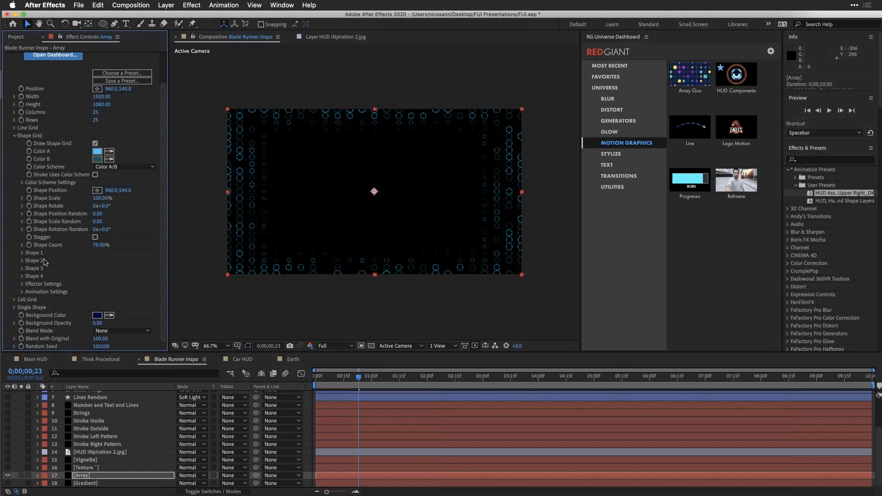
left_click(21, 253)
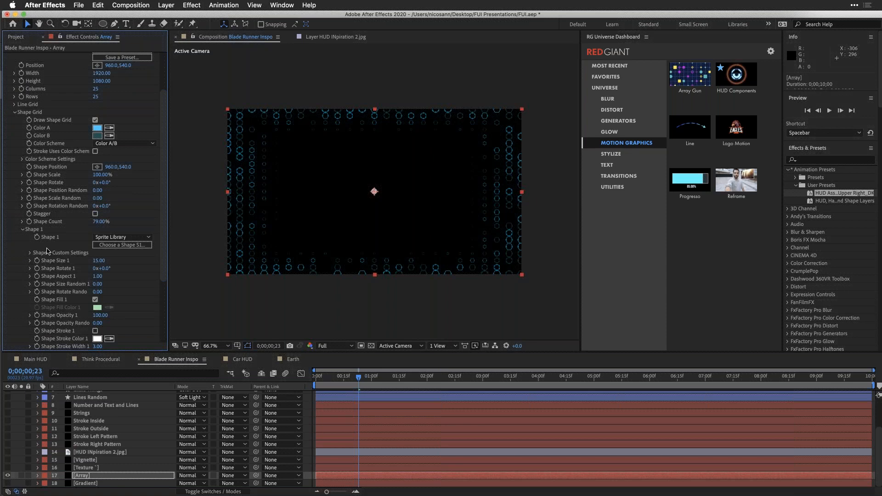
scroll(47, 250, "down", 2)
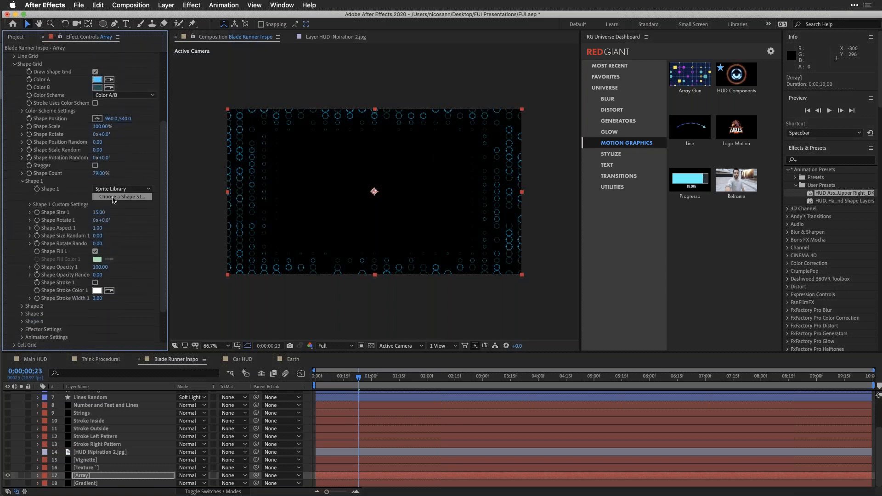
left_click(114, 199)
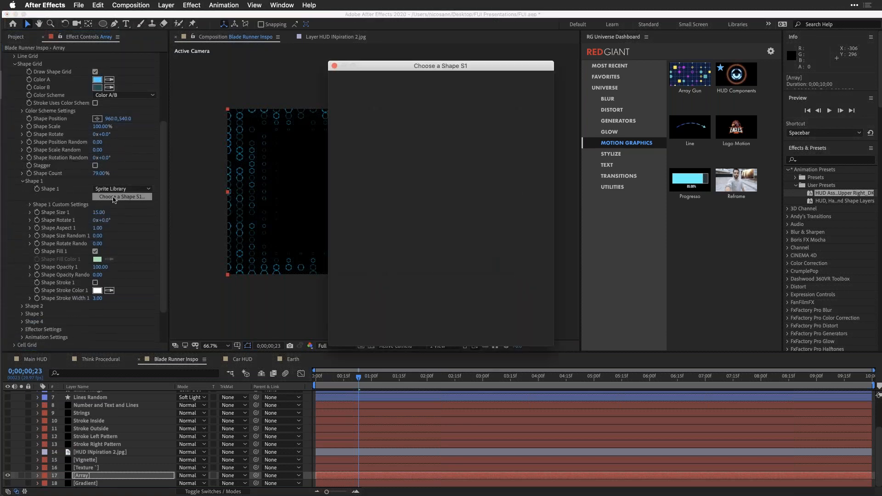
scroll(468, 228, "down", 5)
scroll(468, 228, "down", 15)
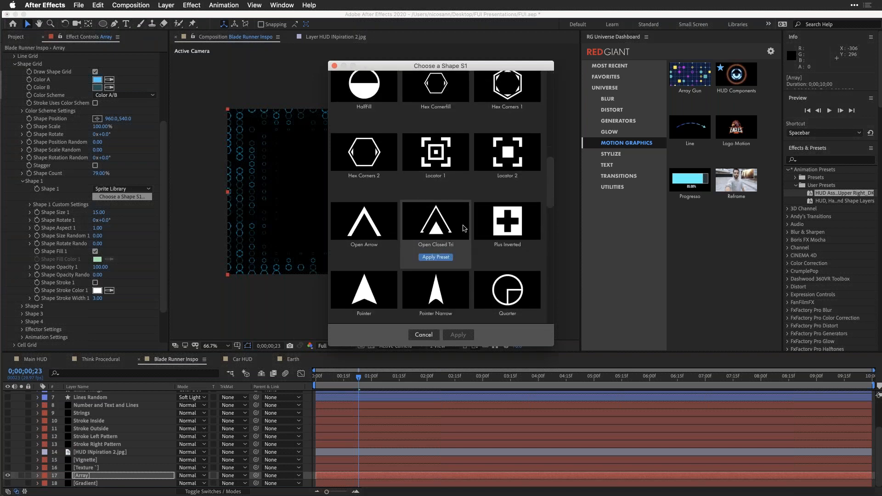
scroll(453, 226, "up", 15)
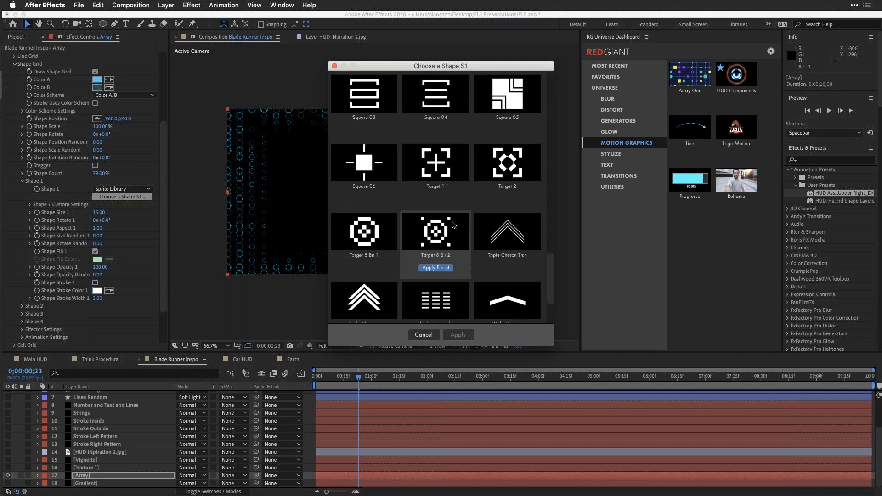
scroll(453, 224, "up", 3)
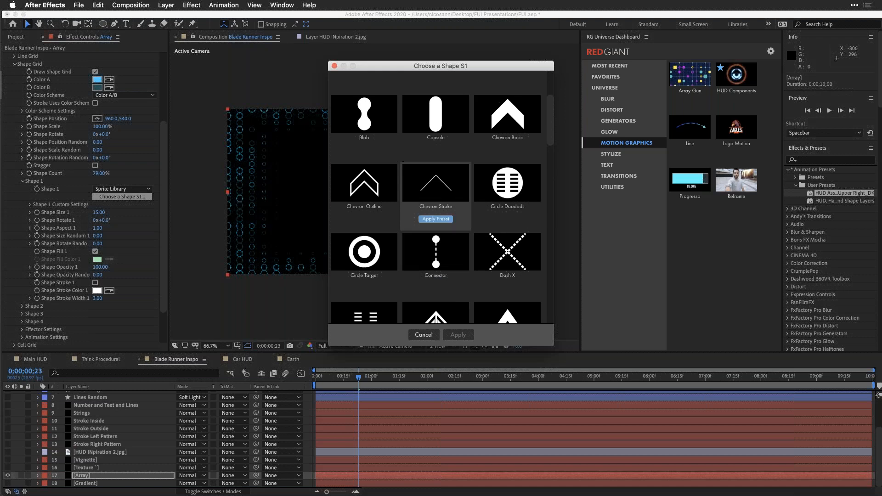
scroll(505, 184, "down", 10)
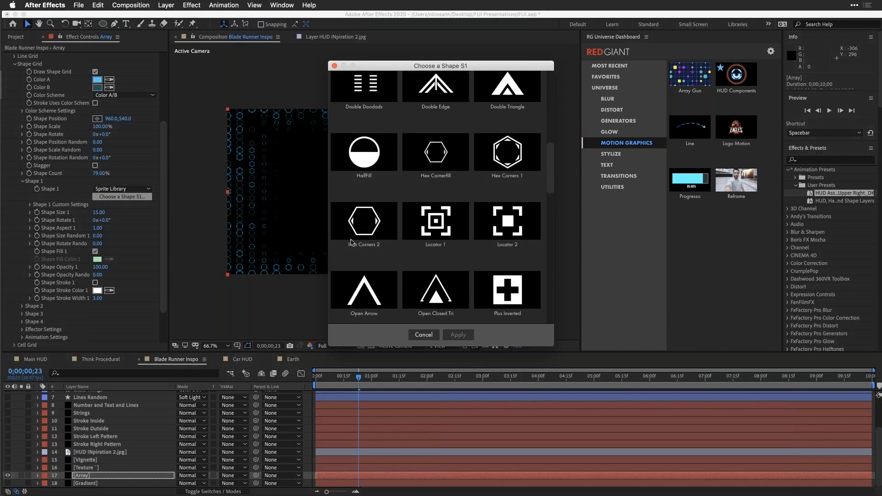
scroll(365, 220, "down", 1)
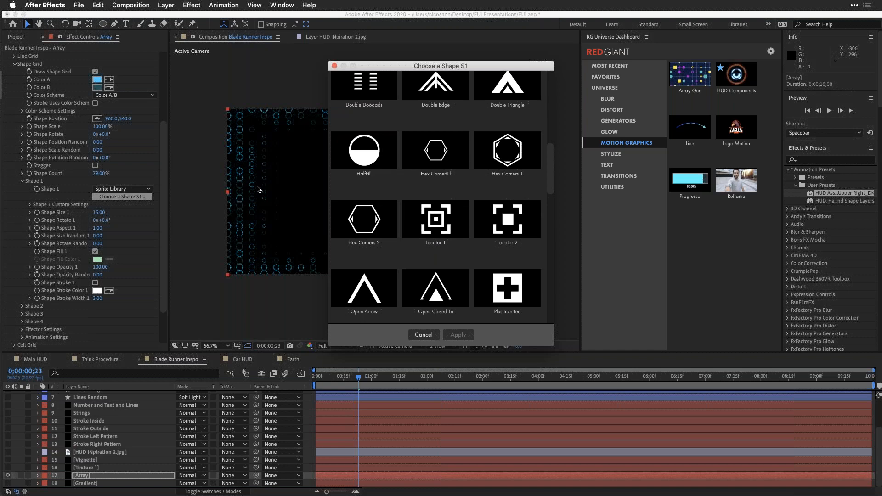
left_click(435, 337)
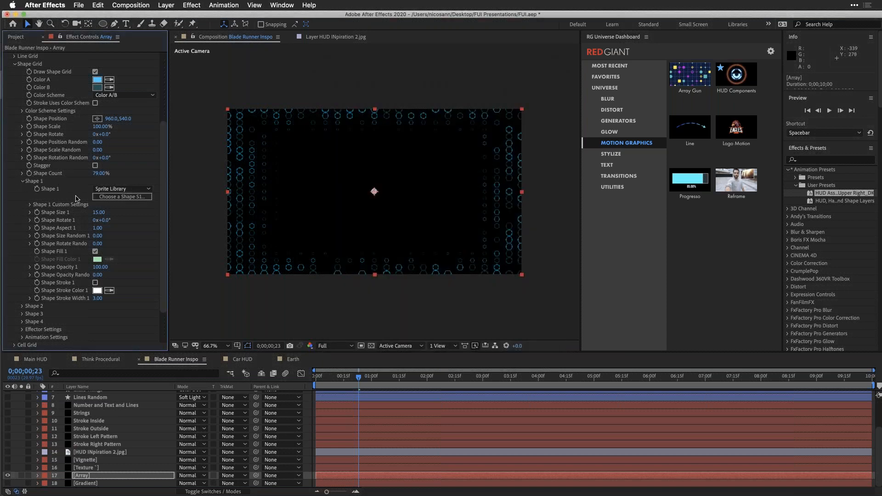
Set the Effector Width of Array Gun's shape grid to 51%, and make the Gradient layer visible again
scroll(78, 197, "down", 3)
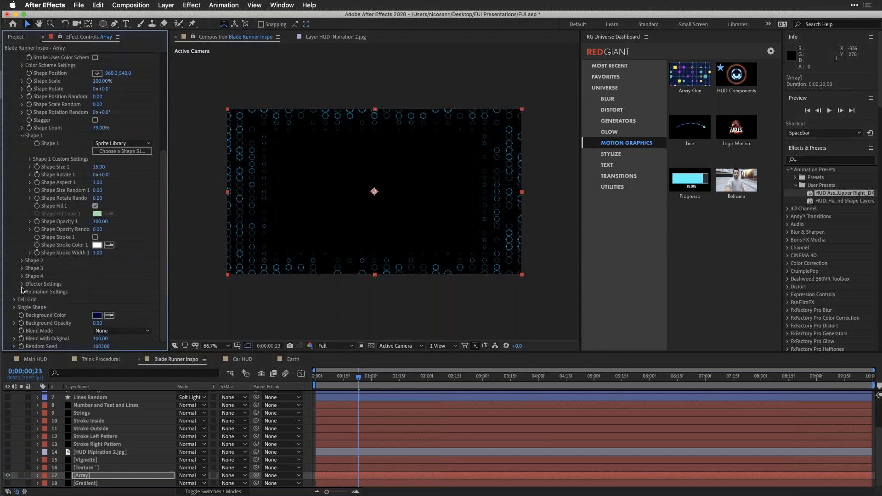
left_click(22, 285)
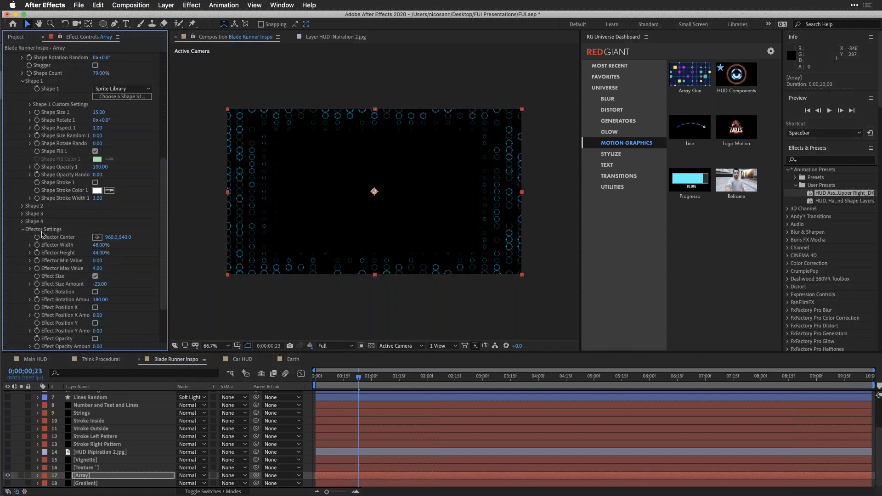
scroll(44, 235, "down", 3)
left_click_drag(99, 219, 105, 218)
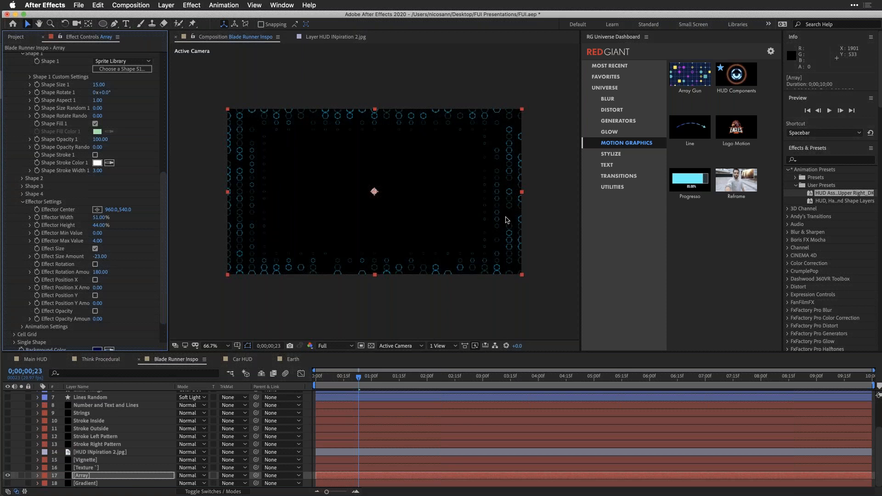
left_click(8, 484)
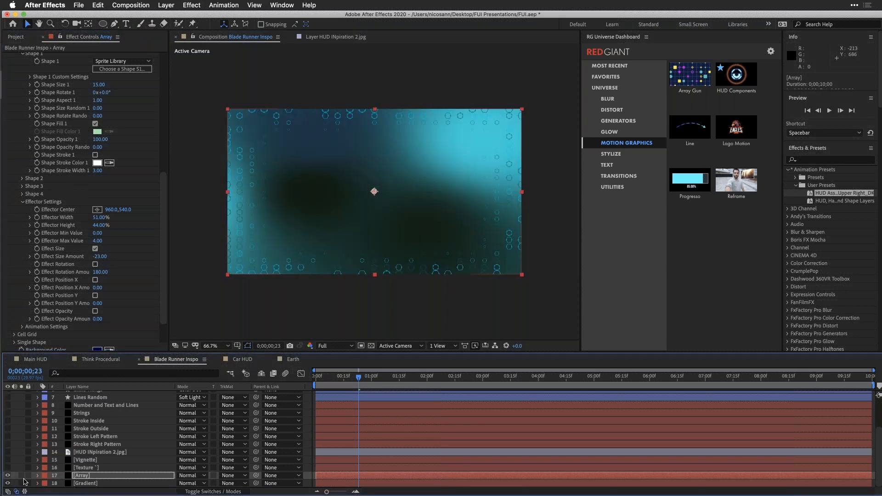
Make the Texture layer above the Array and the Vignette layer visible, and select Vignette to show its mask outline
left_click(88, 467)
left_click(8, 468)
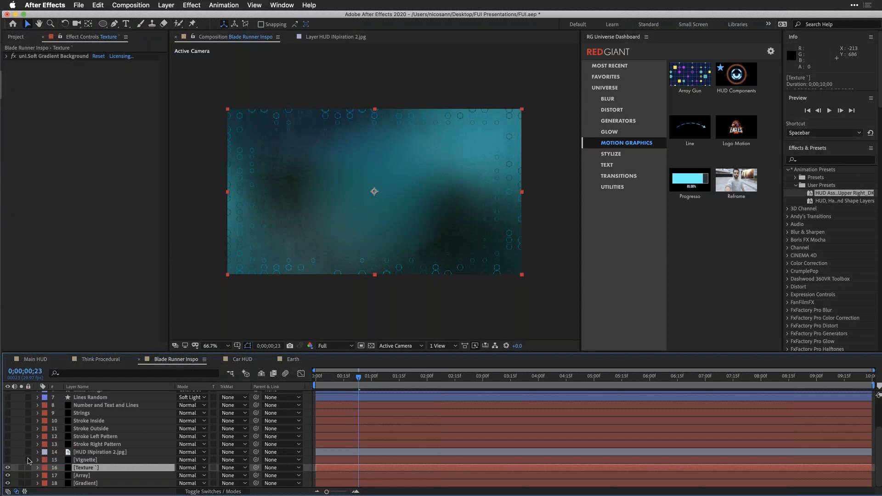
left_click(7, 460)
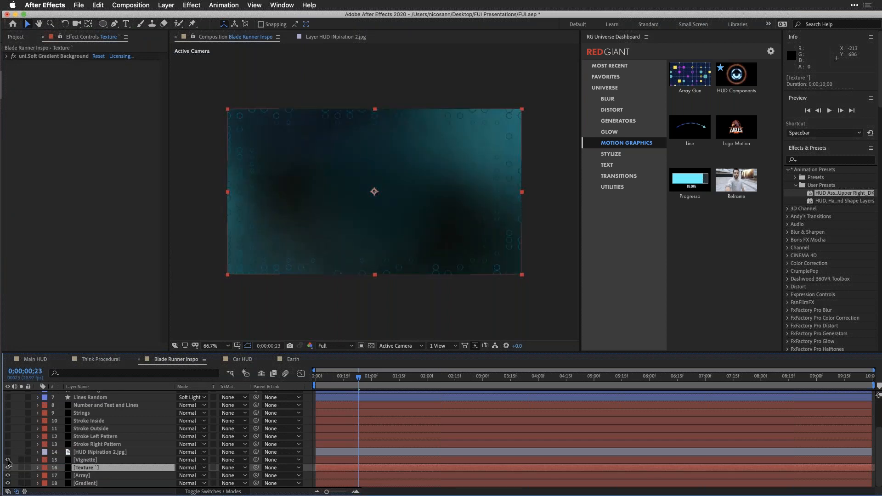
left_click(96, 460)
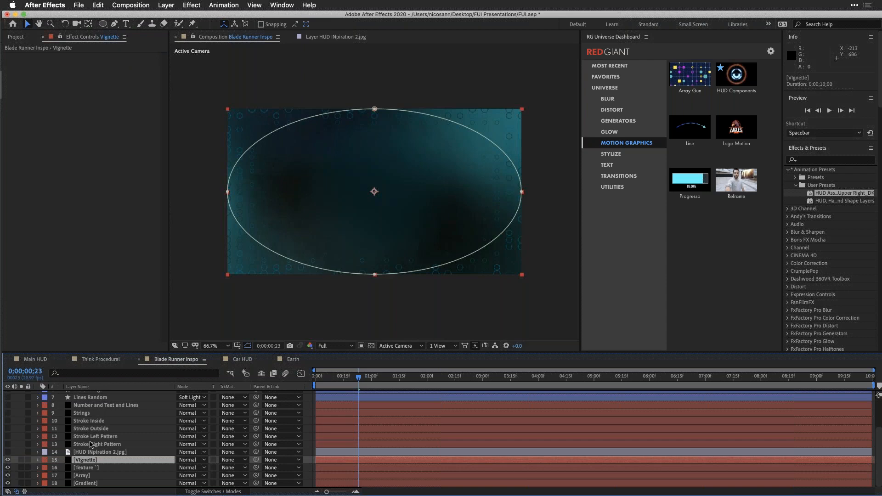
Select the Stroke Right Pattern layer and make it visible
left_click(92, 444)
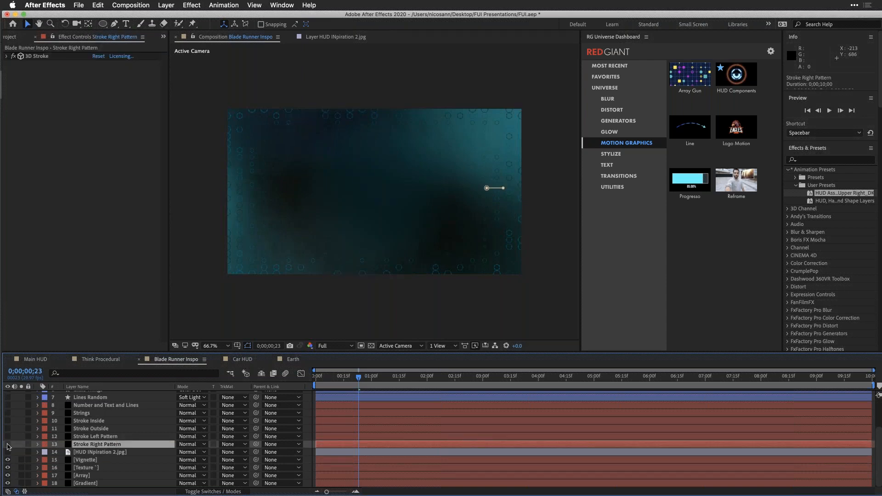
left_click(7, 444)
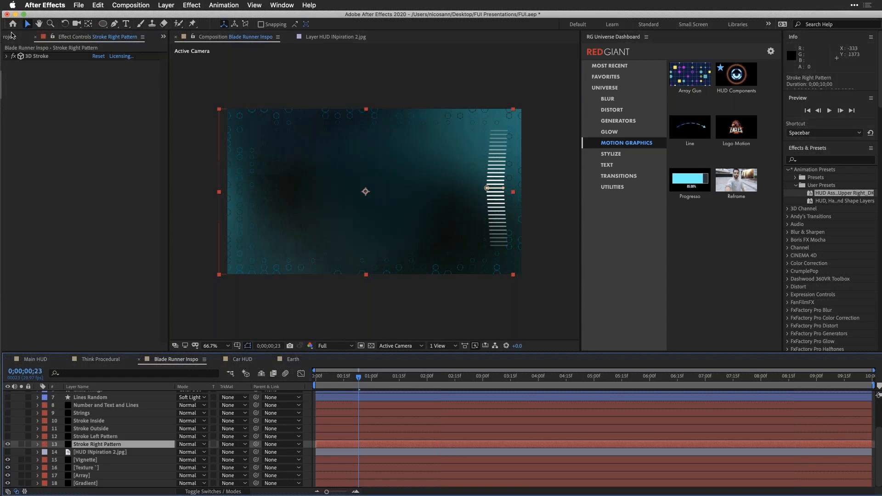
left_click(6, 56)
left_click(7, 56)
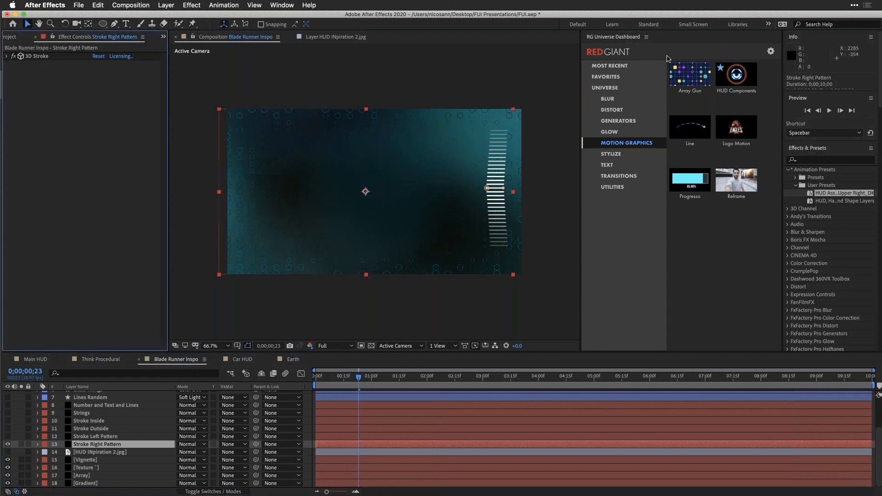
Examine the 3D Stroke settings on Stroke Right Pattern, switching the Repeater off and back on to compare
key("super+Tab")
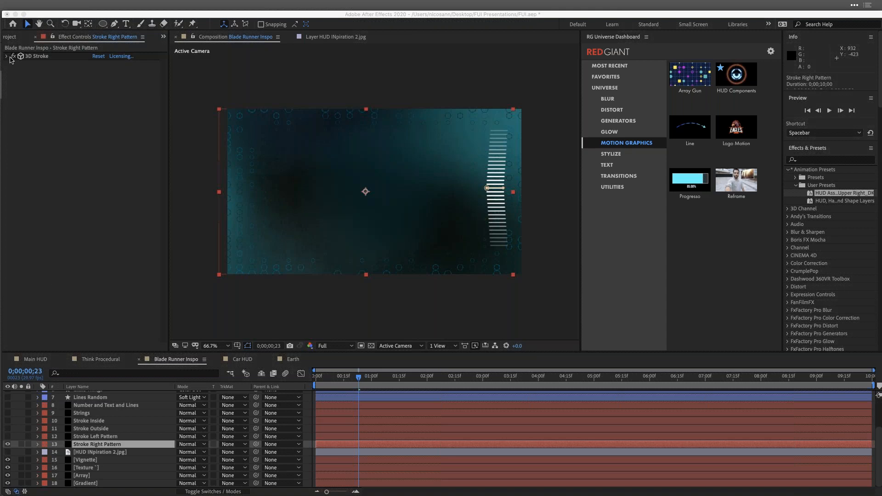
left_click(7, 59)
left_click(7, 57)
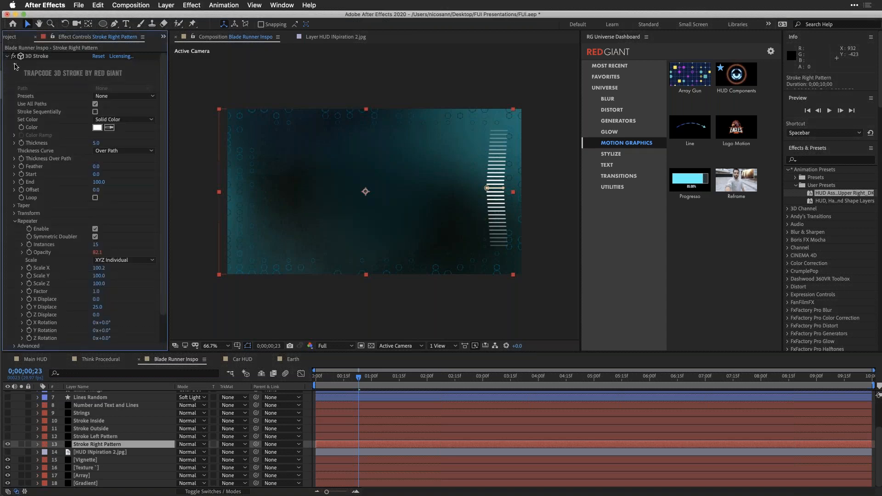
scroll(15, 67, "down", 2)
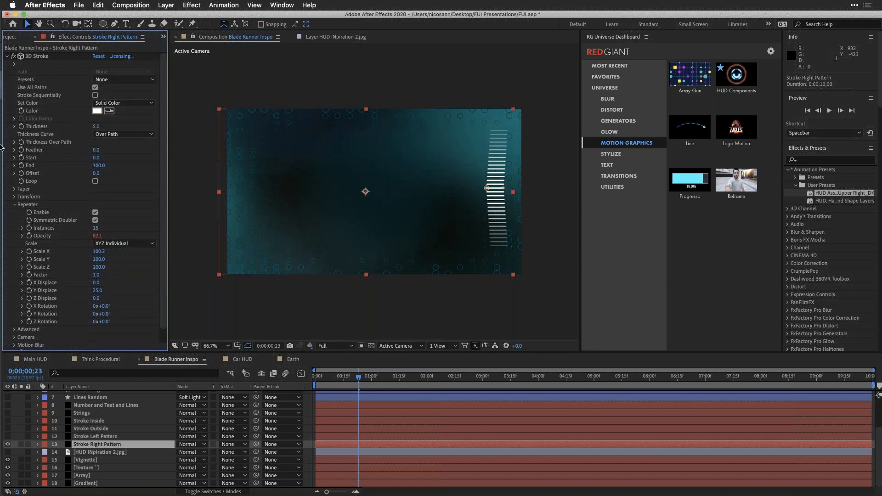
left_click(95, 212)
left_click(95, 212)
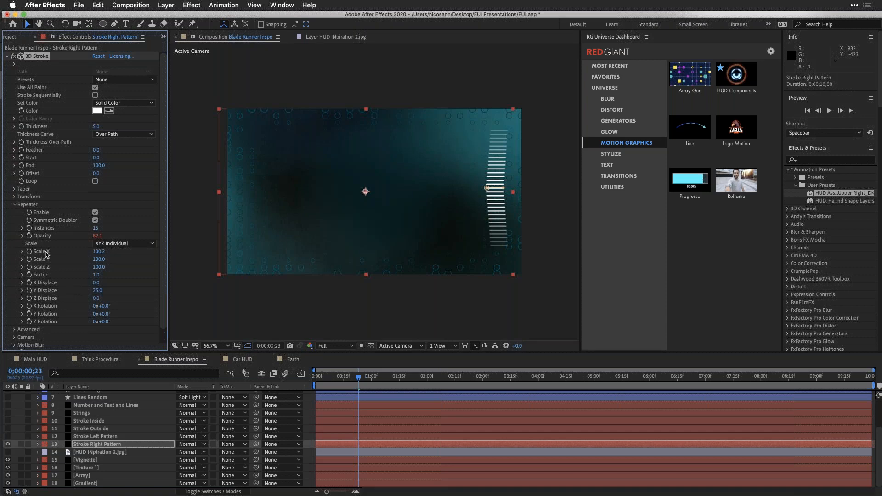
left_click(101, 252)
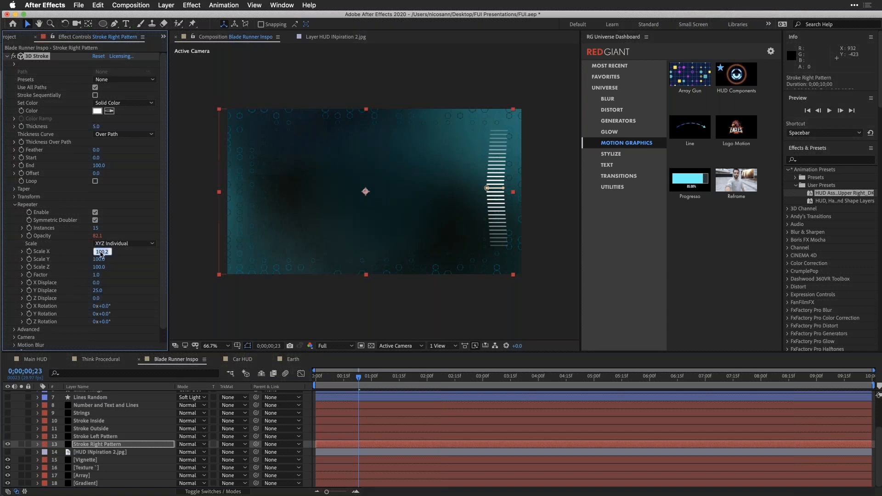
type("100")
key("BackSpace")
key("Escape")
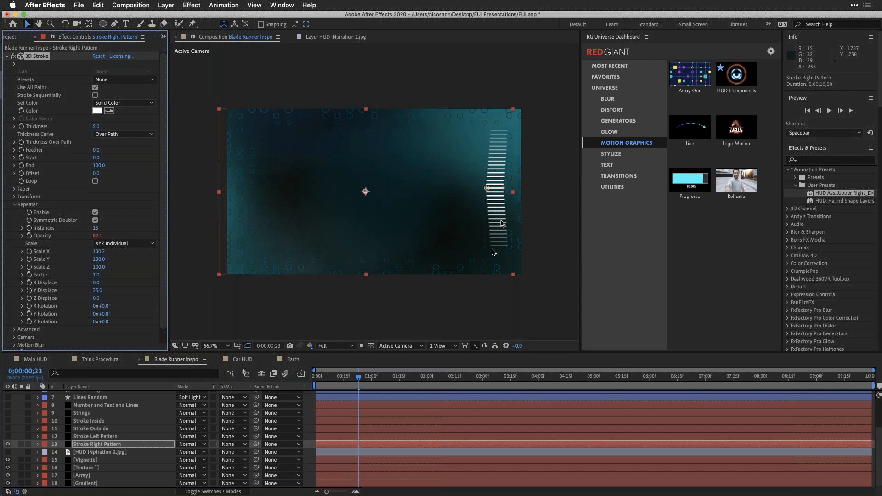
Collapse the 3D Stroke Repeater settings and move the current time to 0;00;02;29
left_click(14, 205)
left_click(408, 376)
left_click(479, 378)
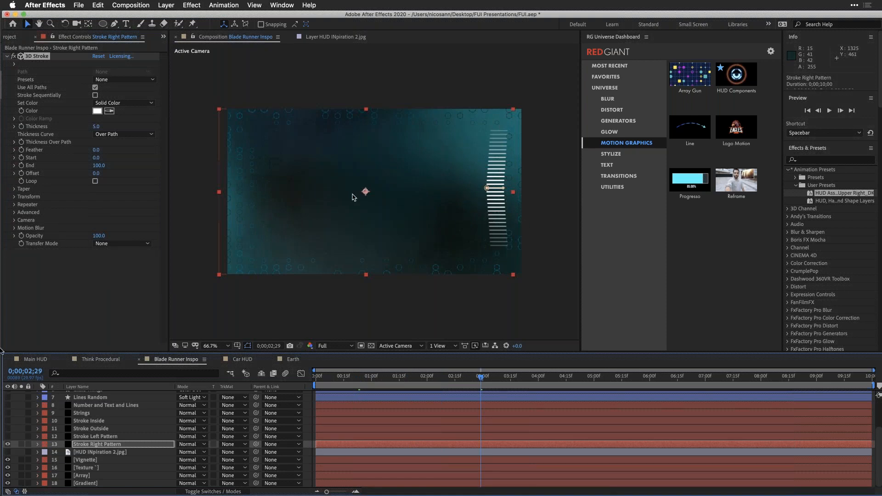
Make the Stroke Left Pattern, Stroke Outside and Stroke Inside layers visible, and examine the 3D Stroke settings of the outside and inside strokes
left_click(8, 436)
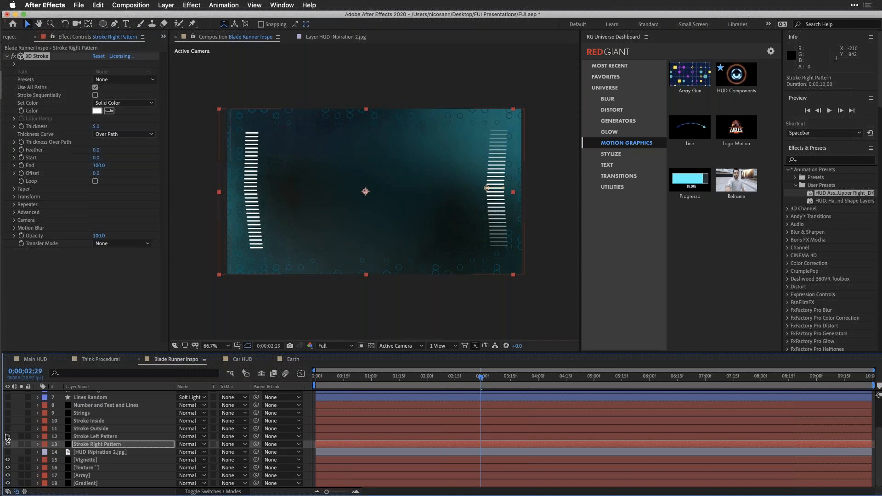
left_click(7, 428)
left_click(7, 420)
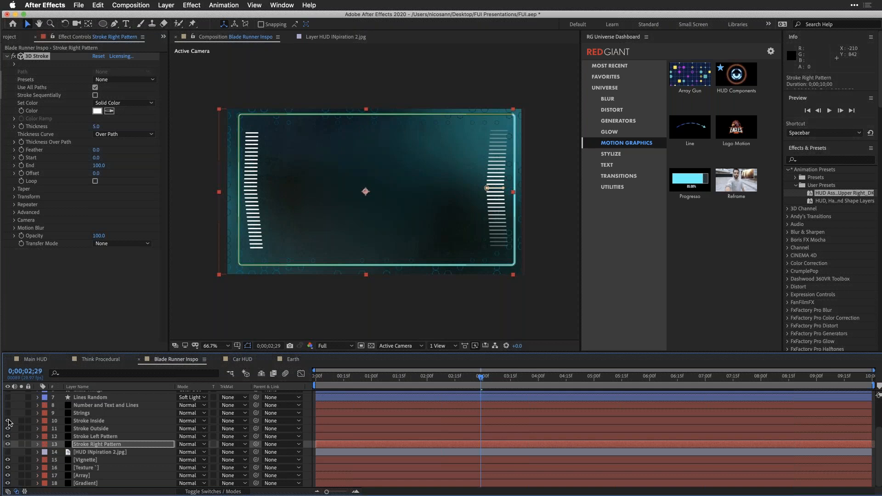
left_click(99, 429)
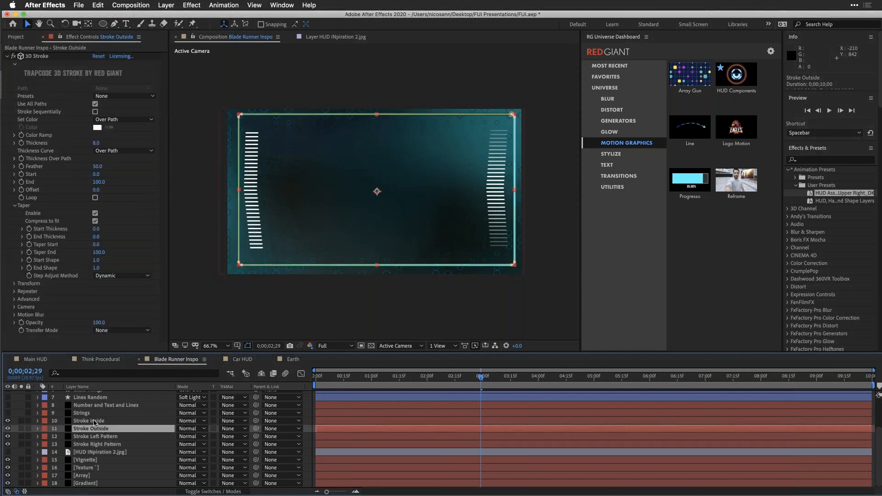
left_click(95, 421)
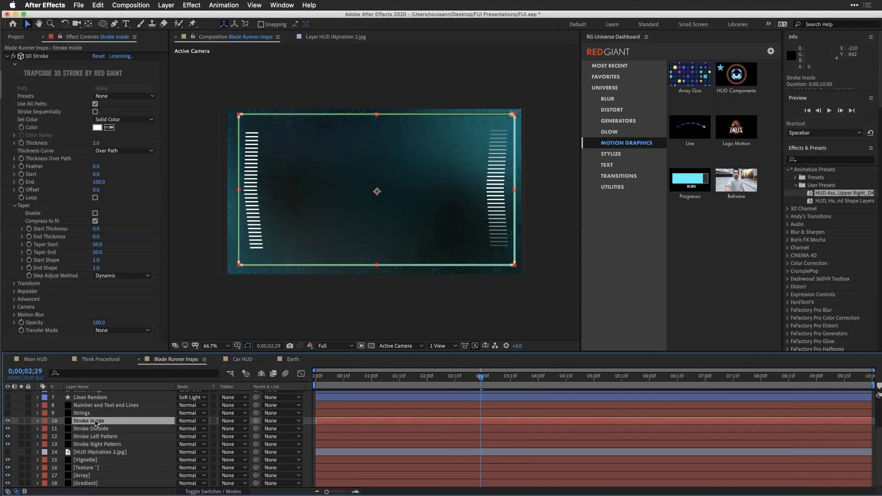
Make the Strings layer visible, along with Point Light 1, Point Light 2 and Point Light 3 that illuminate it
left_click(8, 415)
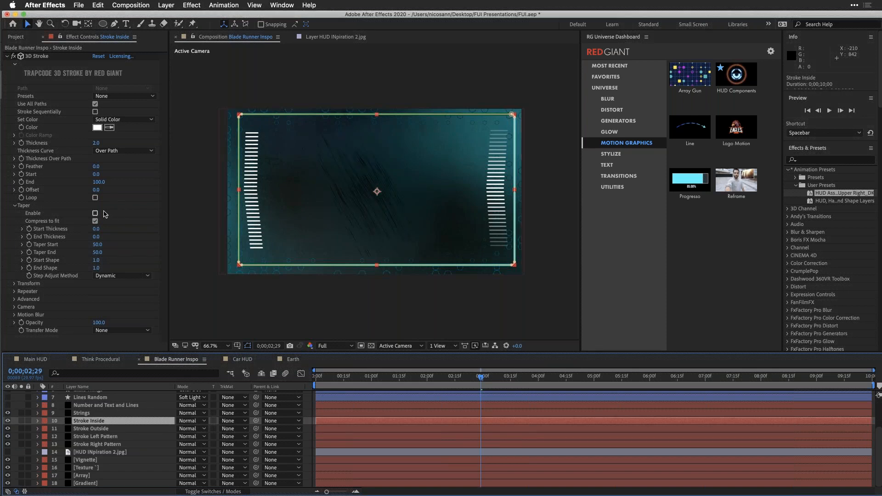
scroll(52, 419, "up", 3)
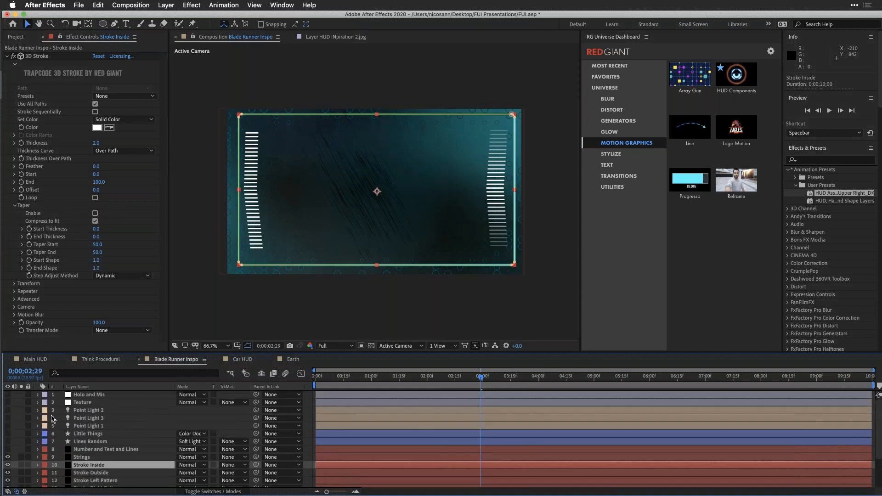
left_click_drag(8, 410, 9, 436)
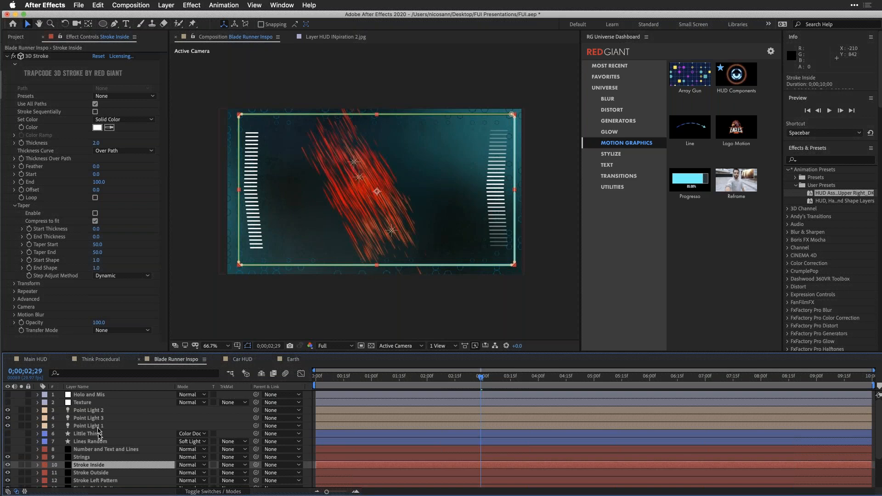
Examine the Base Form and String Settings of the Form effect on the Strings layer, with Show Forms collapsed
scroll(94, 429, "down", 3)
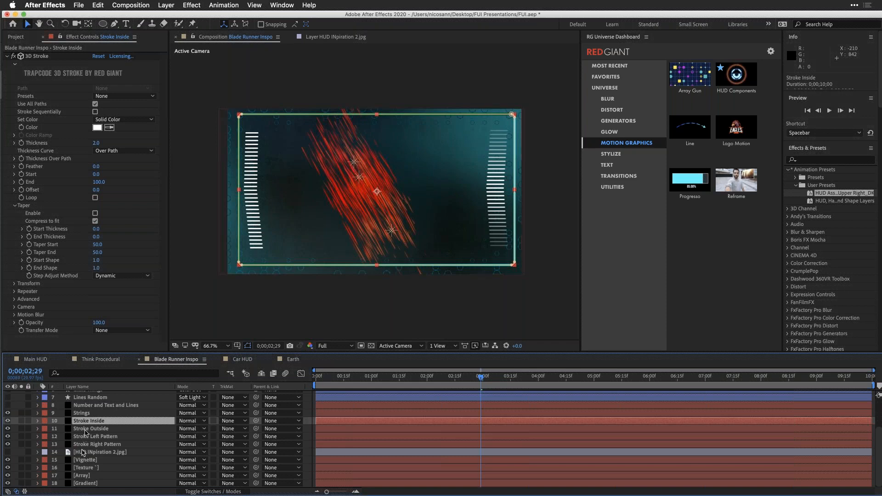
left_click(83, 413)
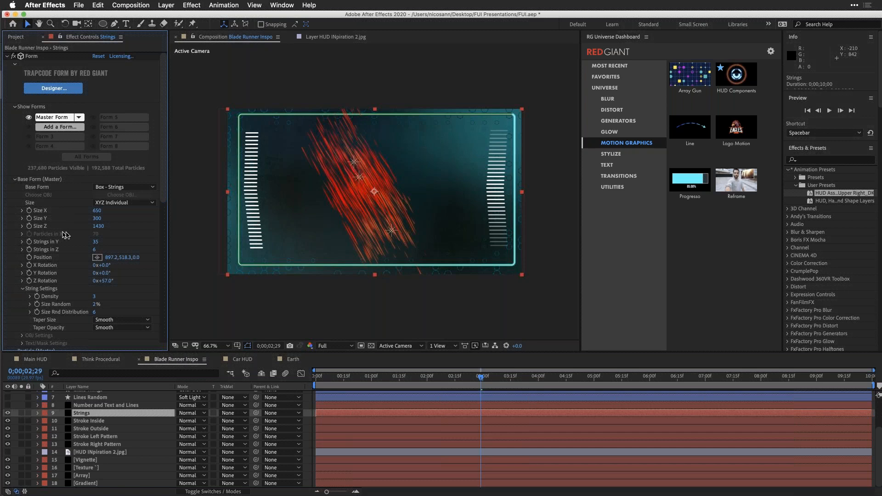
left_click(15, 109)
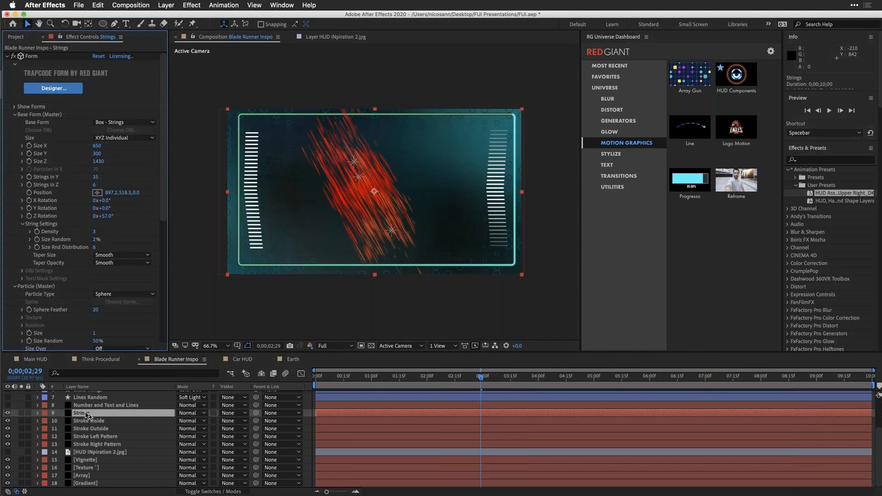
Move Point Light 2 to about 776.7, 314.1, 53.3, and review the Form effect's Shading settings on the Strings layer
scroll(91, 411, "up", 3)
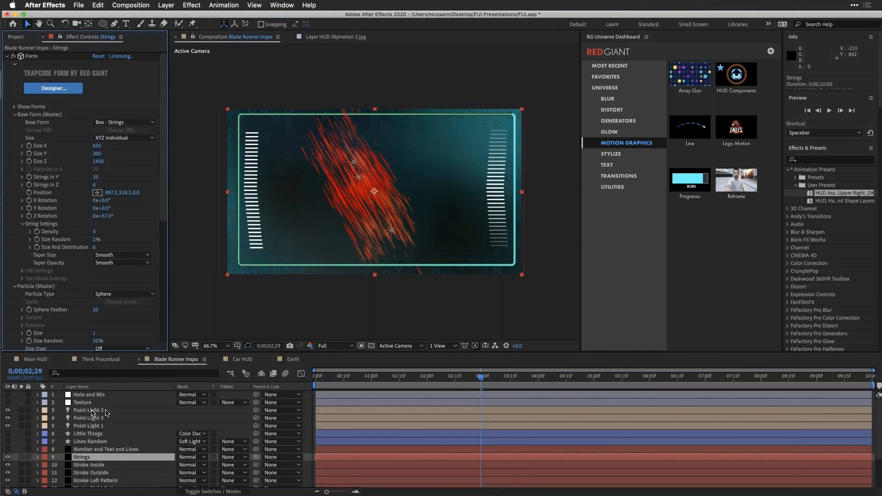
left_click(354, 163)
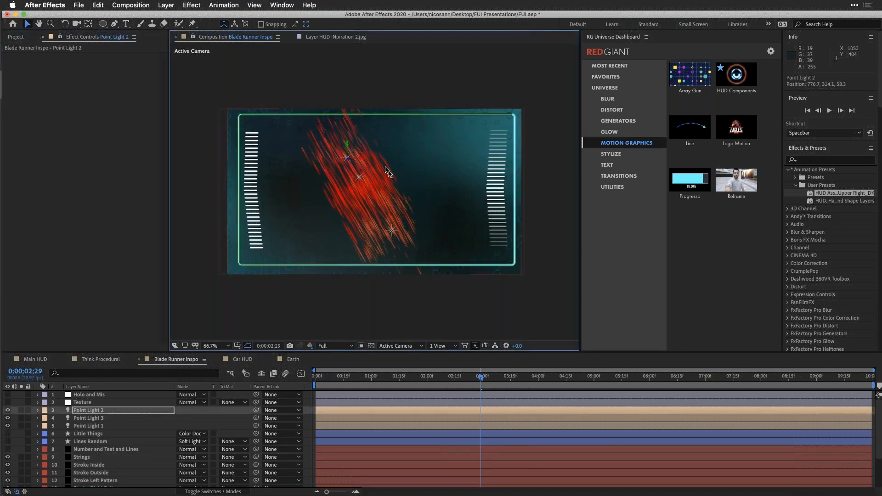
left_click(86, 457)
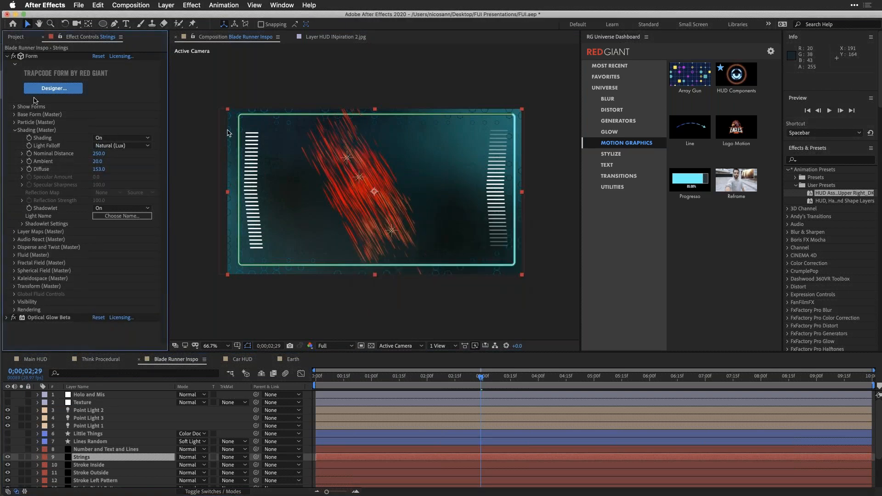
left_click(14, 131)
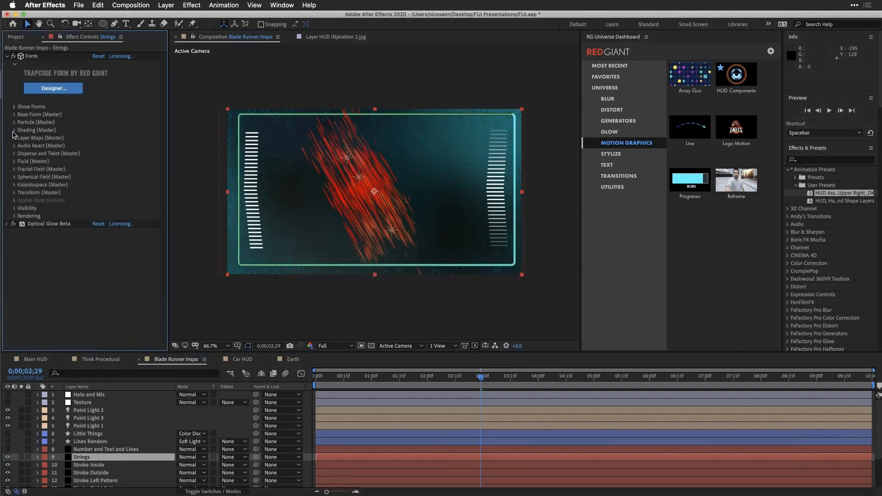
left_click(7, 56)
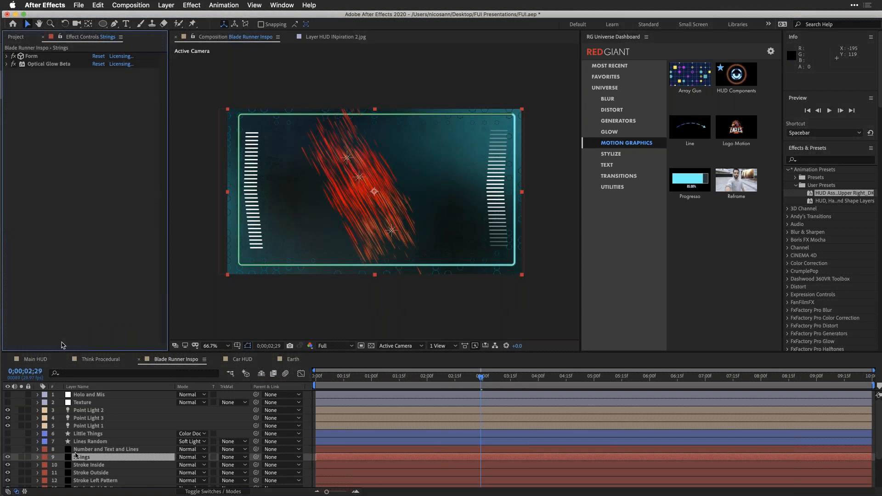
Make the Number and Text and Lines layer visible, and toggle its Hacker Text effects off and on to show their contribution
left_click(91, 450)
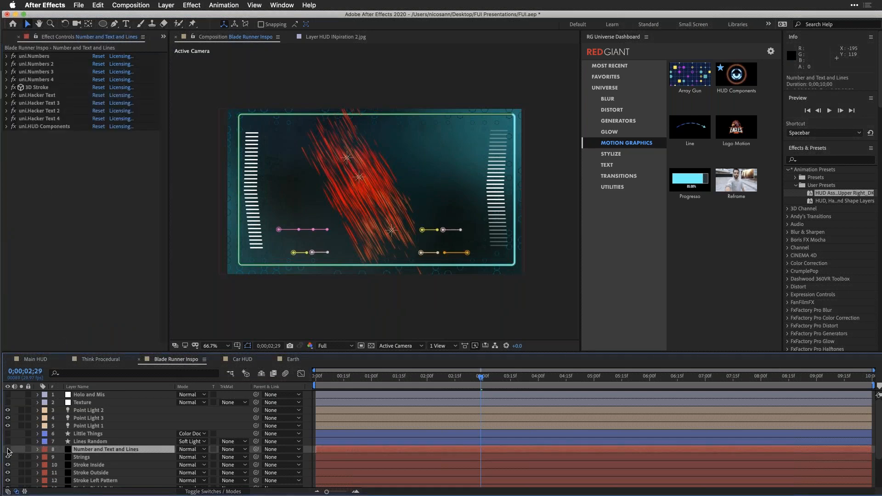
left_click(8, 449)
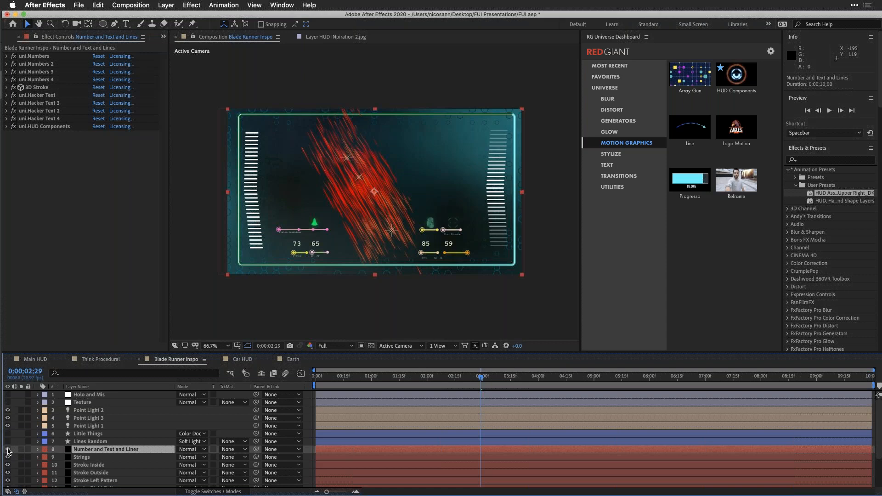
left_click(238, 310)
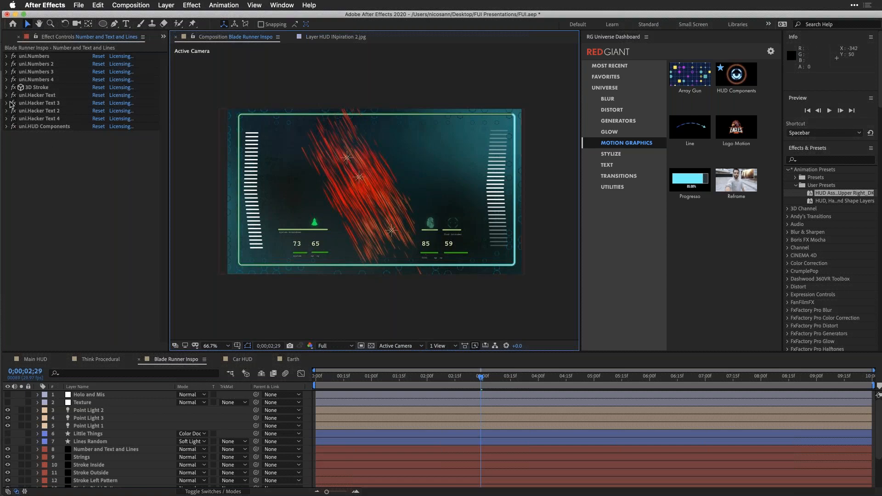
mouse_move(12, 96)
left_mouse_down()
mouse_move(12, 121)
mouse_move(14, 97)
left_mouse_up()
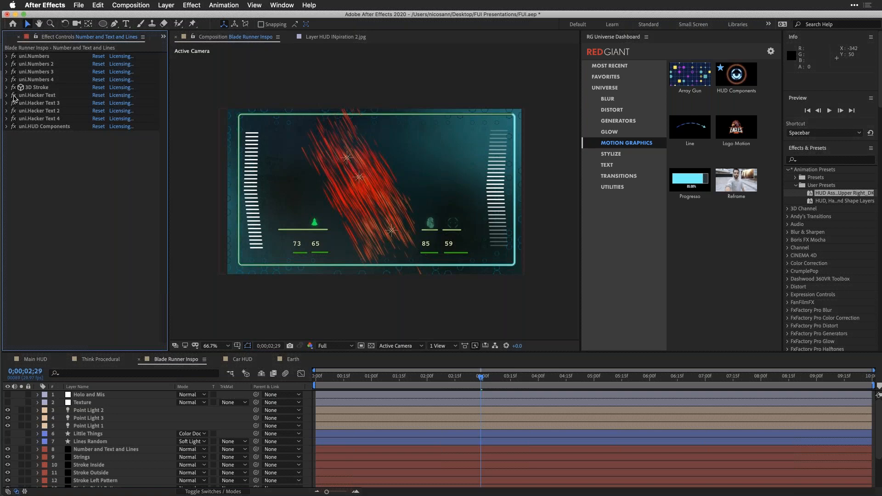
left_click(39, 95)
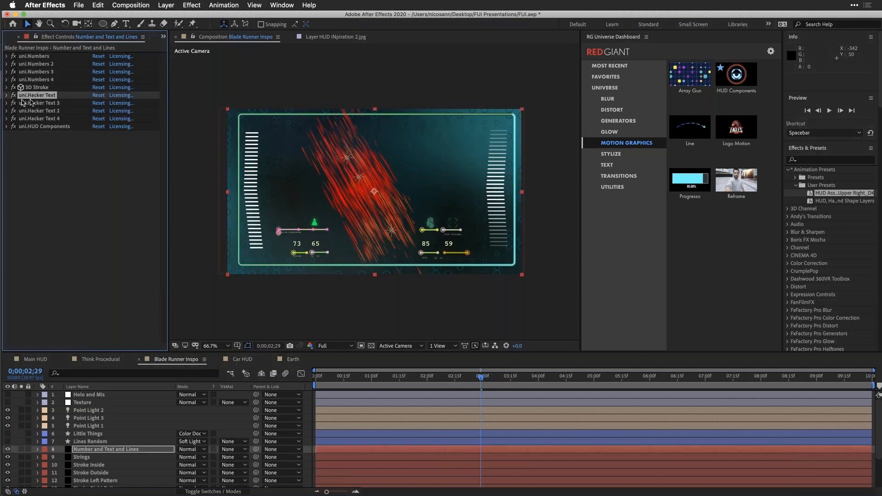
Return the current time to 0;00;00;00 and make the Lines Random and Little Things layers visible
left_click(314, 374)
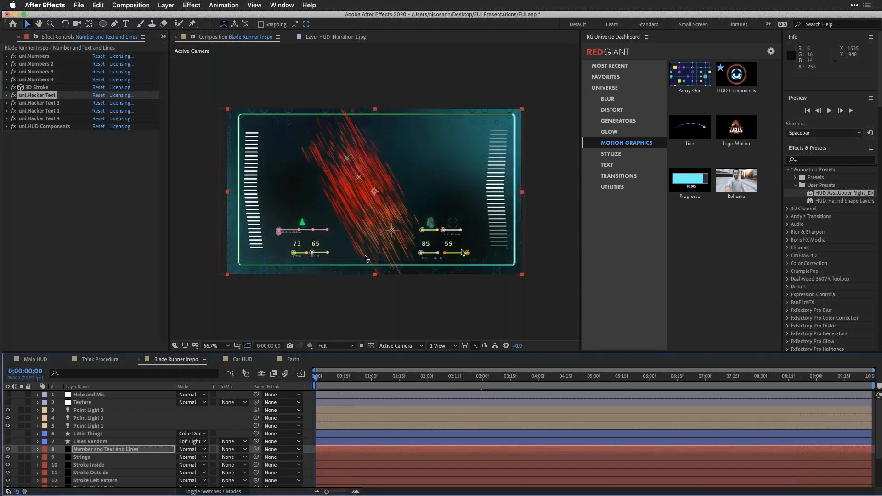
left_click(8, 441)
left_click(8, 434)
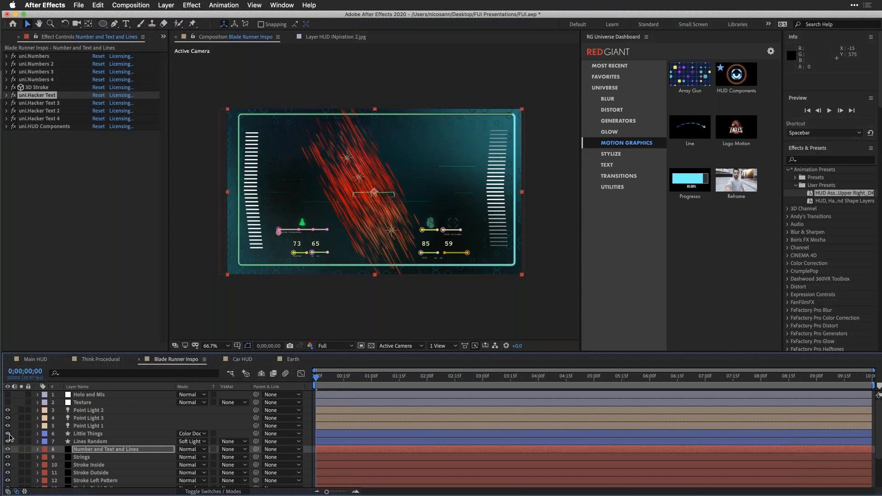
Make the Texture layer and the Holo and Mis layer visible, bringing up the effects applied to each
left_click(8, 403)
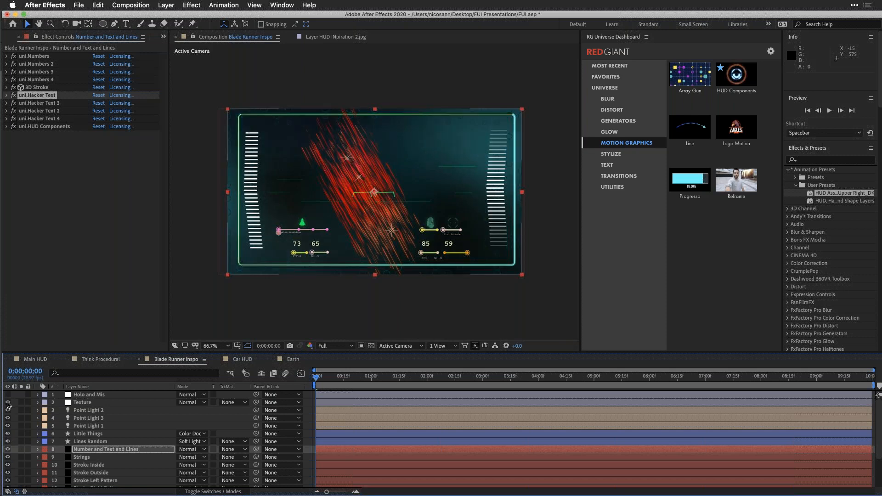
left_click(94, 403)
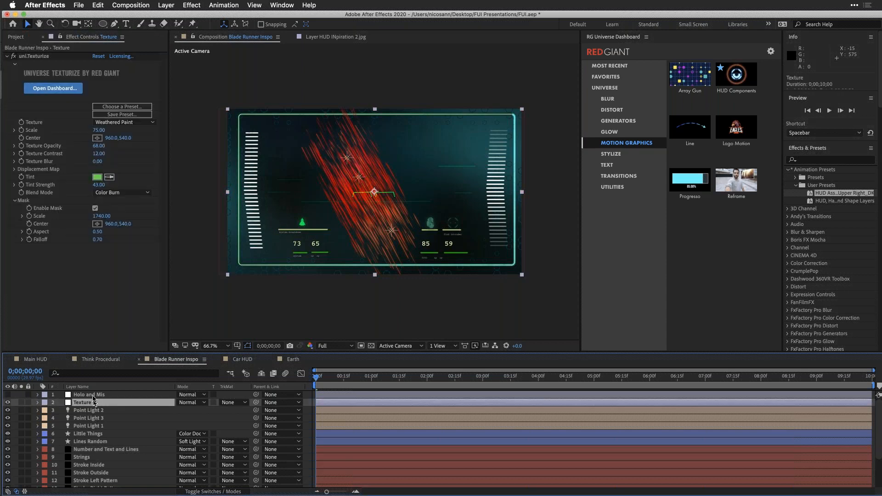
left_click(87, 395)
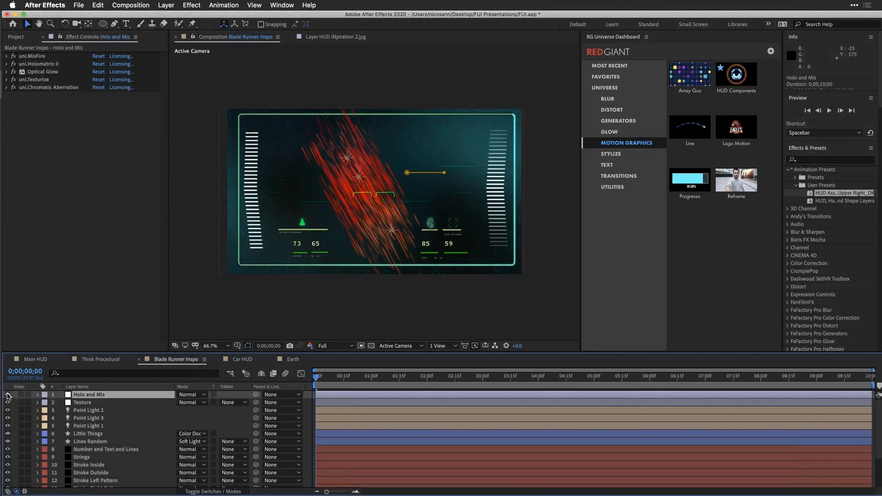
left_click(8, 395)
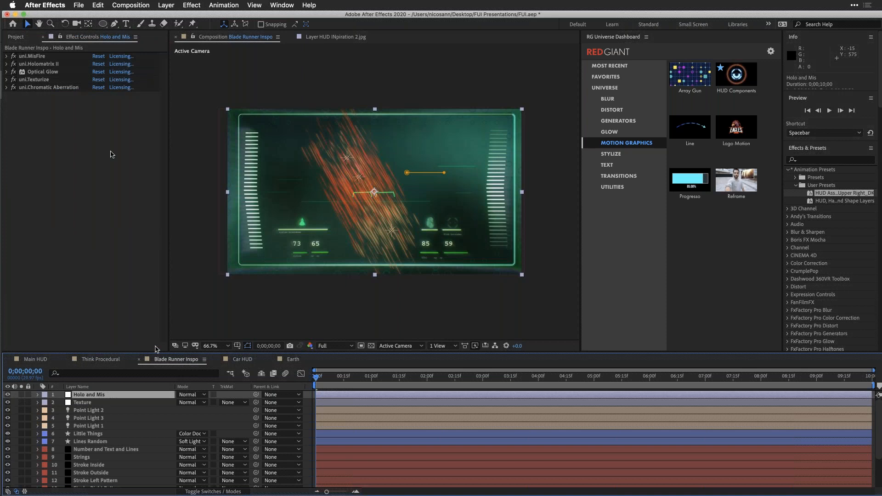
Turn off all effects on the Holo and Mis layer and re-enable them one by one, from MisFire through Chromatic Aberration
left_click(30, 58)
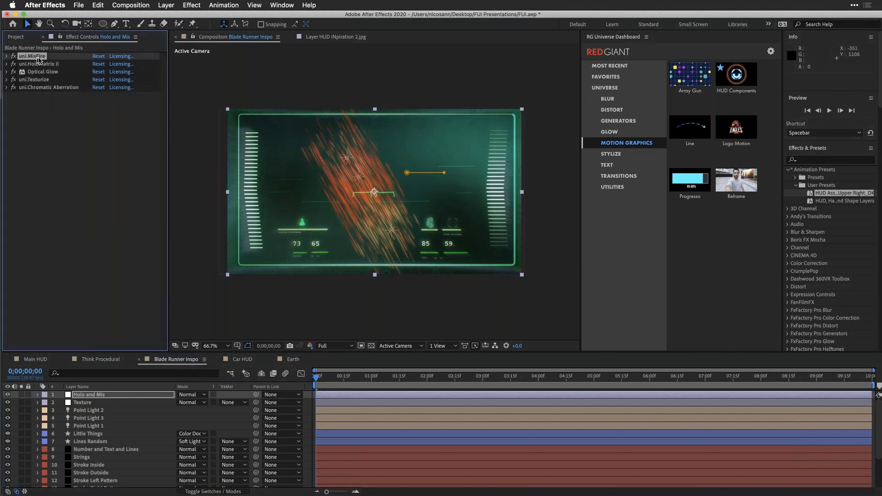
left_click(48, 64)
left_click_drag(13, 57, 14, 88)
left_click(12, 56)
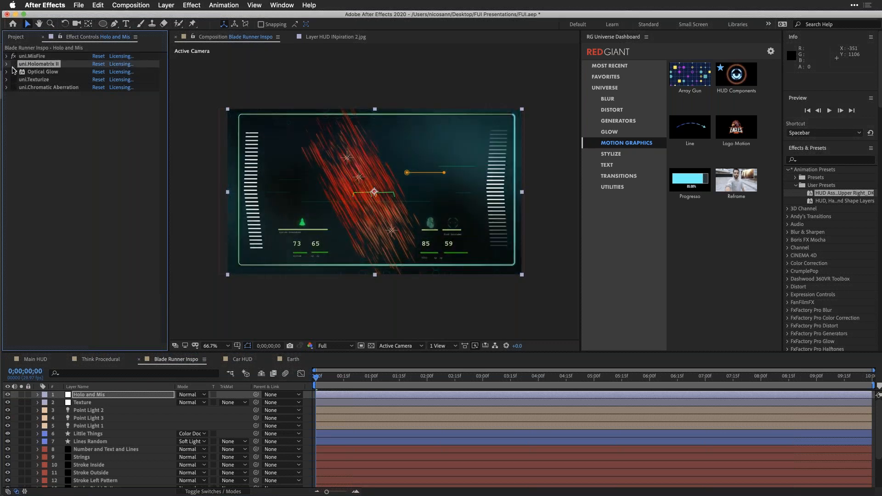
left_click(13, 64)
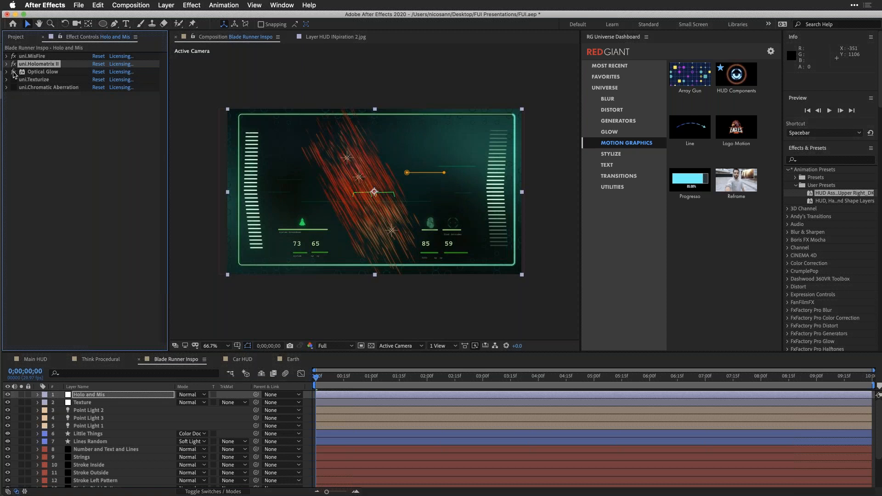
left_click(13, 73)
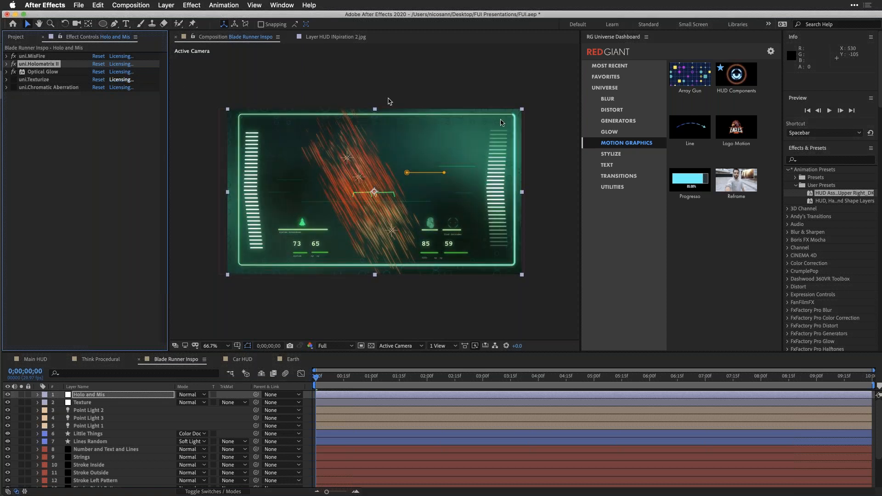
left_click(15, 80)
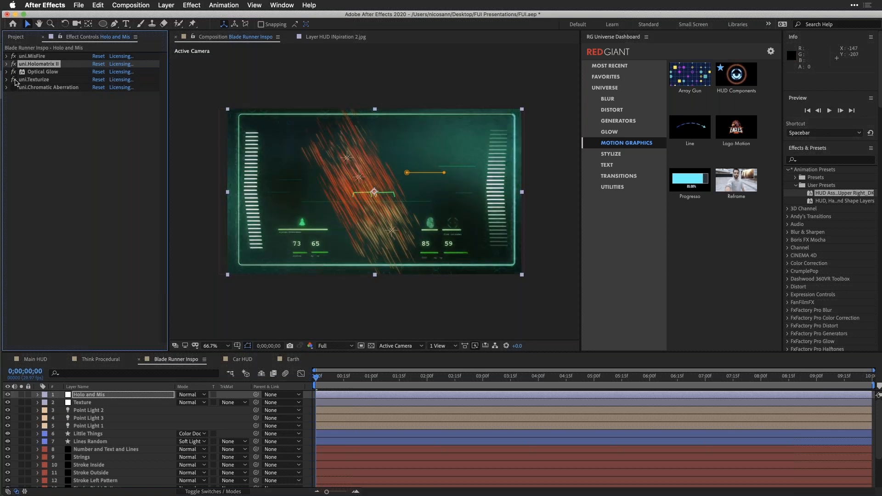
mouse_move(12, 89)
left_click(14, 88)
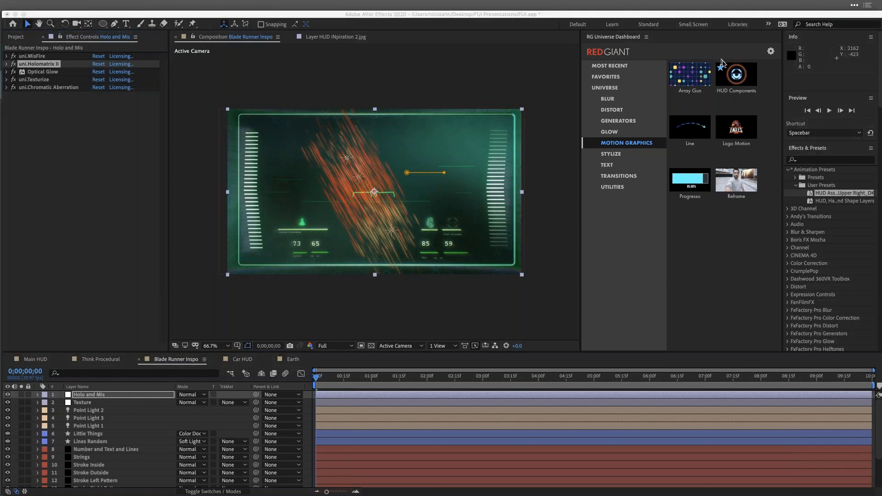
Apply the Heavy Viewfinder preset of Universe Chromatic Aberration to the Holo and Mis layer
left_click(611, 110)
left_click(697, 81)
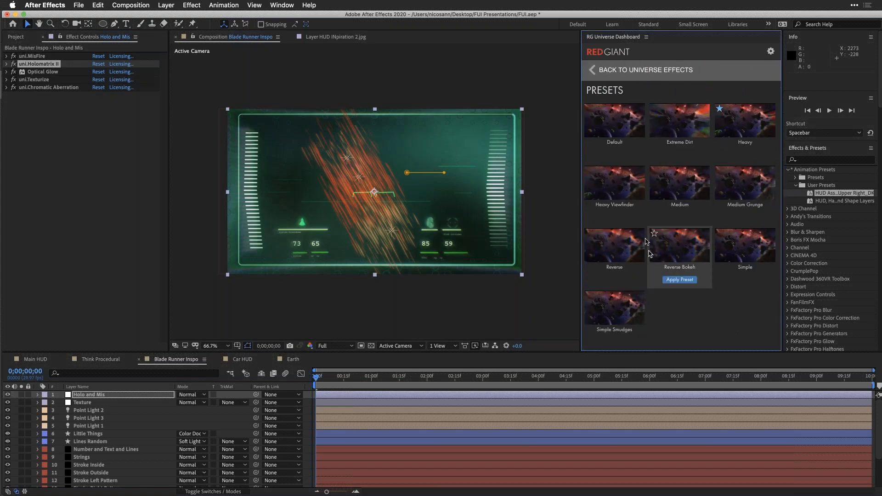
mouse_move(629, 179)
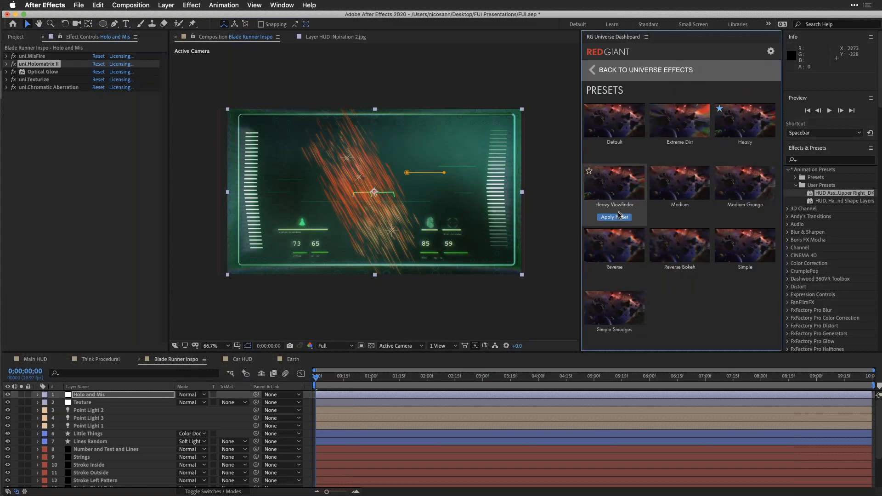
left_click(617, 217)
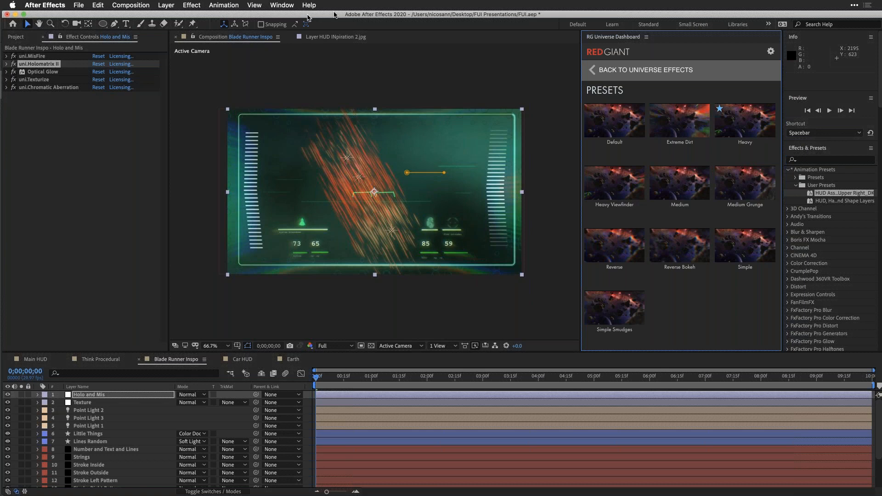
Review the Chromatic Aberration settings on the Holo and Mis layer and the Texturize settings on the Texture layer, leaving both effects collapsed
left_click_drag(307, 15, 335, 14)
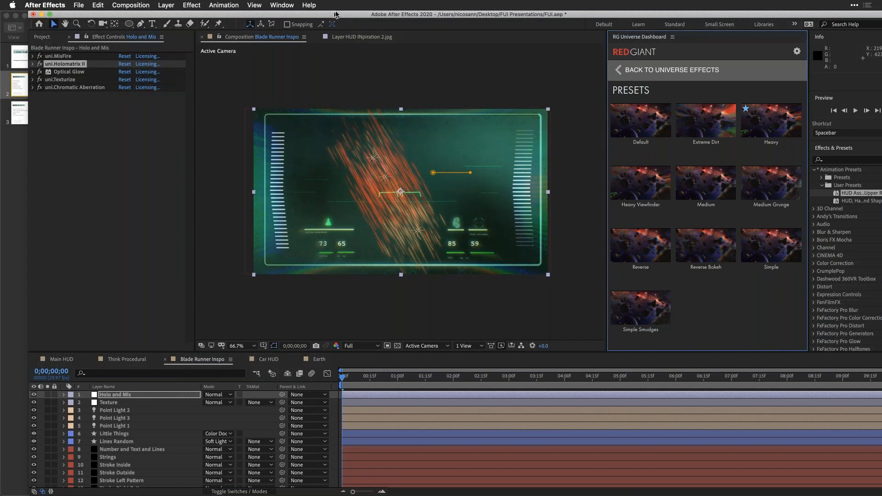
left_click_drag(335, 14, 337, 14)
left_click(33, 88)
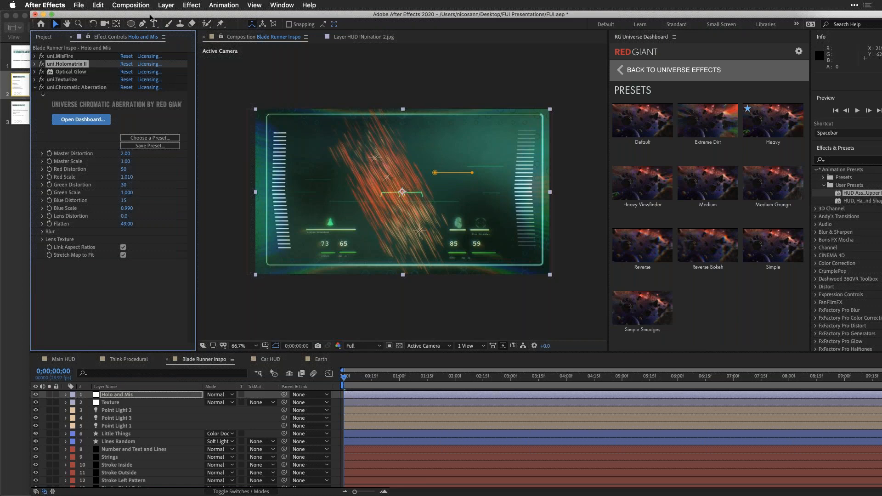
left_click_drag(150, 16, 90, 16)
left_click(29, 90)
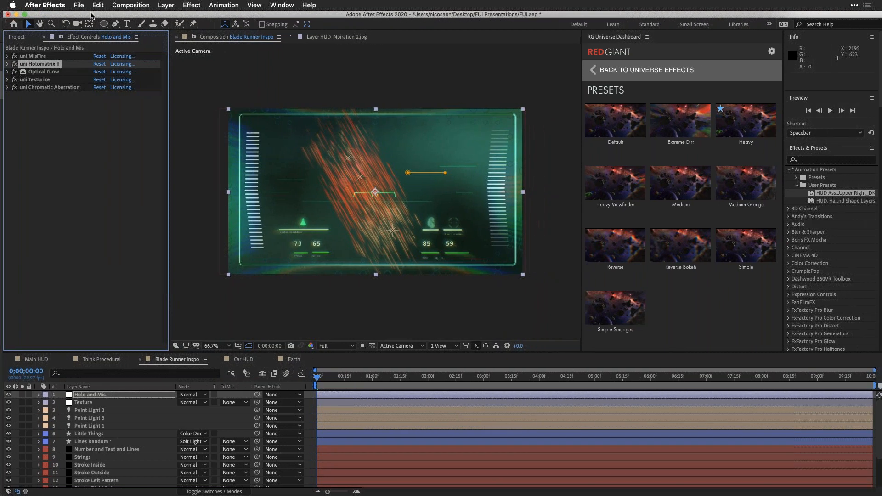
left_click(77, 404)
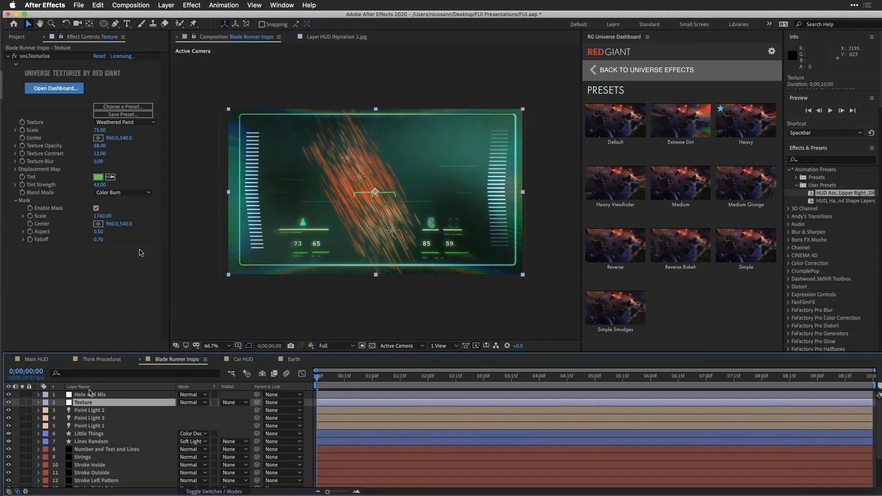
left_click(7, 56)
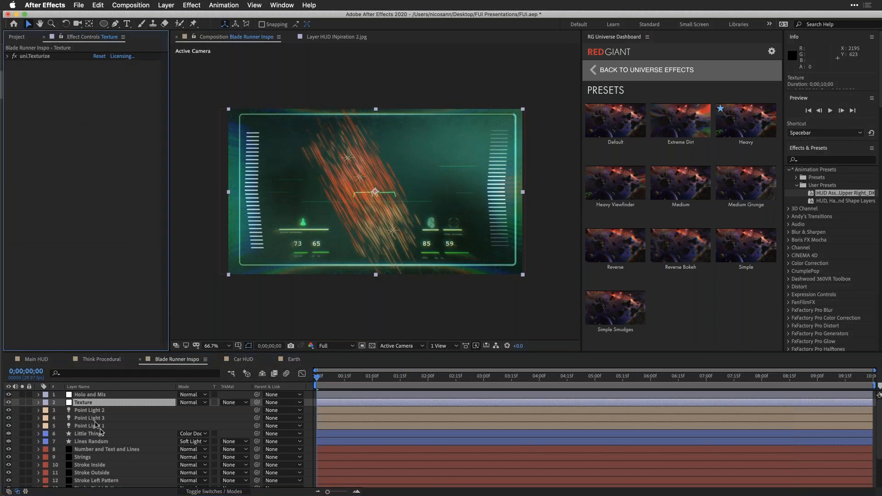
Browse the Universe Blur and Stylize effects and apply ShrinkRay to the Holo and Mis layer
left_click(102, 395)
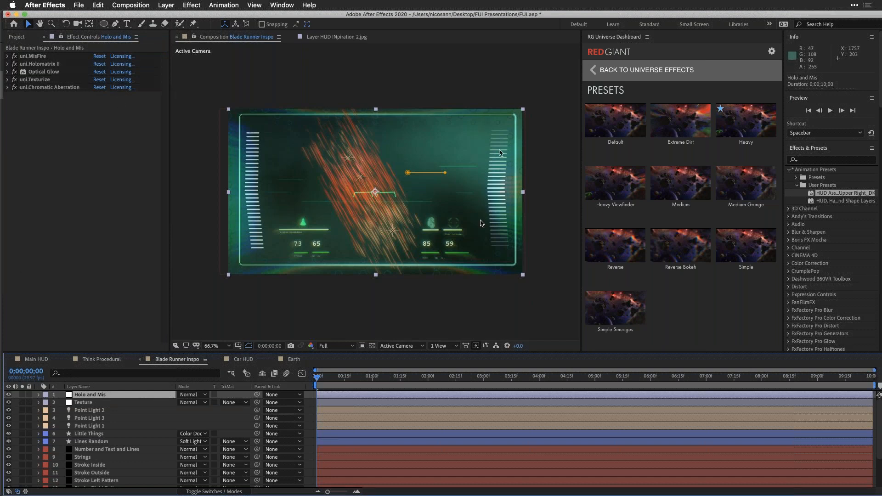
left_click(648, 68)
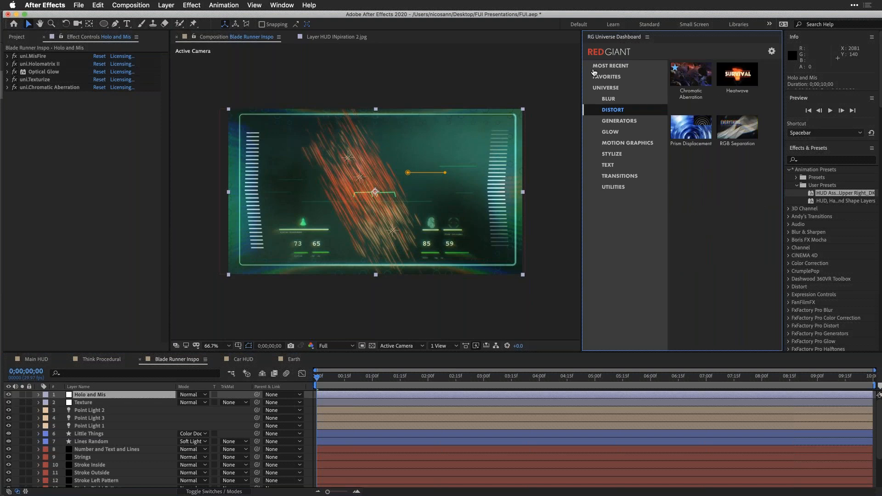
left_click(607, 100)
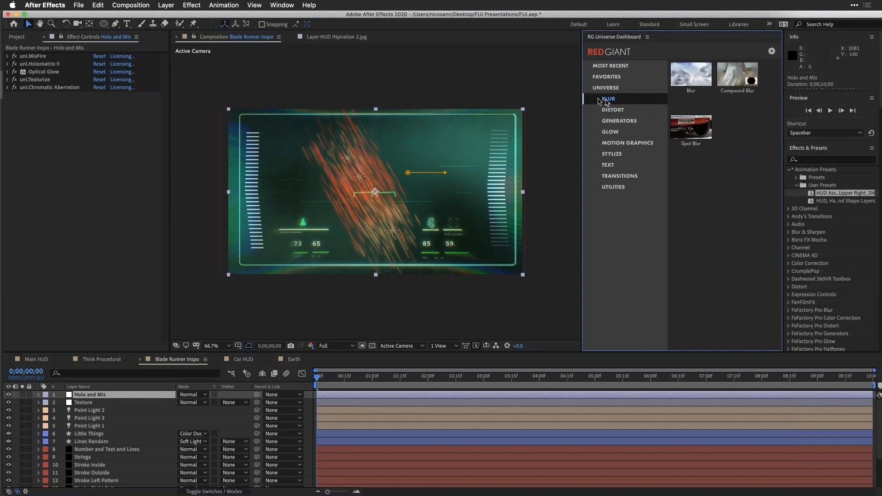
left_click_drag(657, 16, 645, 16)
left_click(605, 156)
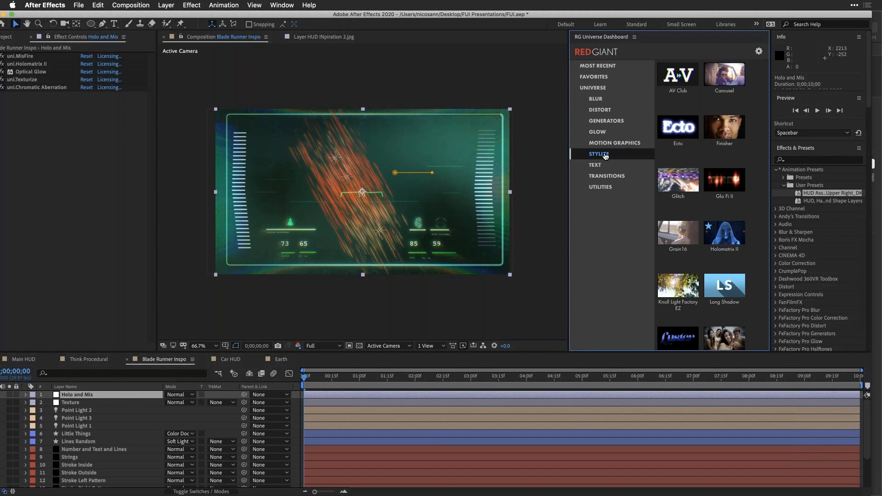
scroll(658, 169, "down", 5)
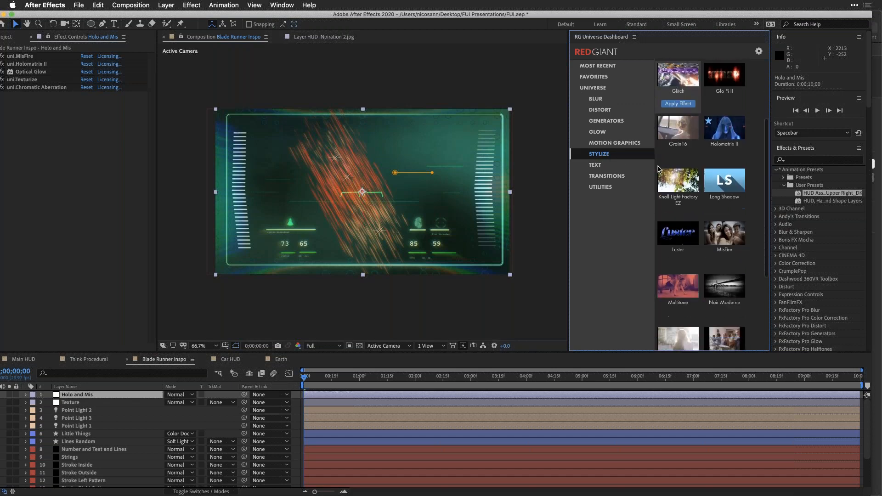
scroll(658, 169, "down", 3)
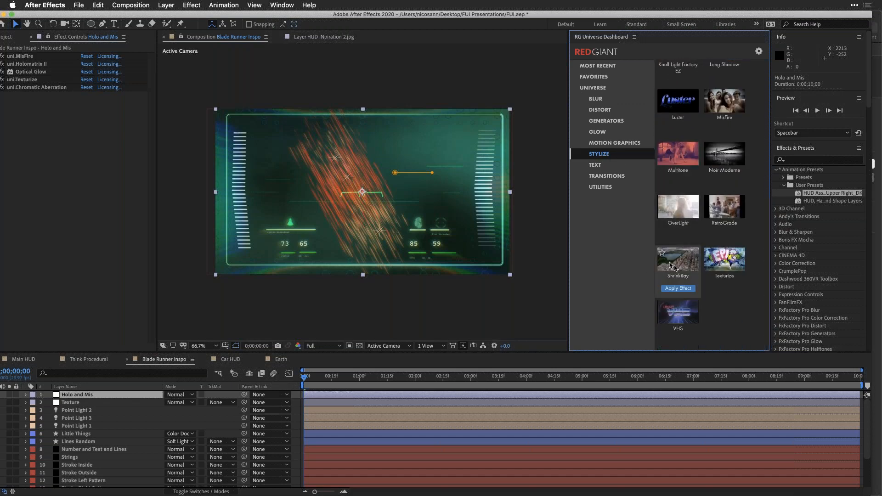
left_click(679, 288)
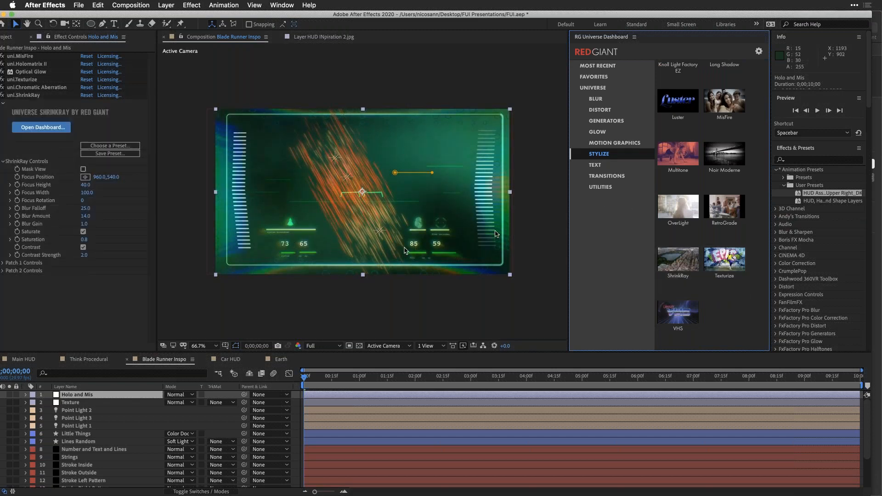
Try a ShrinkRay Blur Amount of 61 using Mask View, and delete the effect from the Holo and Mis layer
mouse_move(9, 98)
left_click(83, 169)
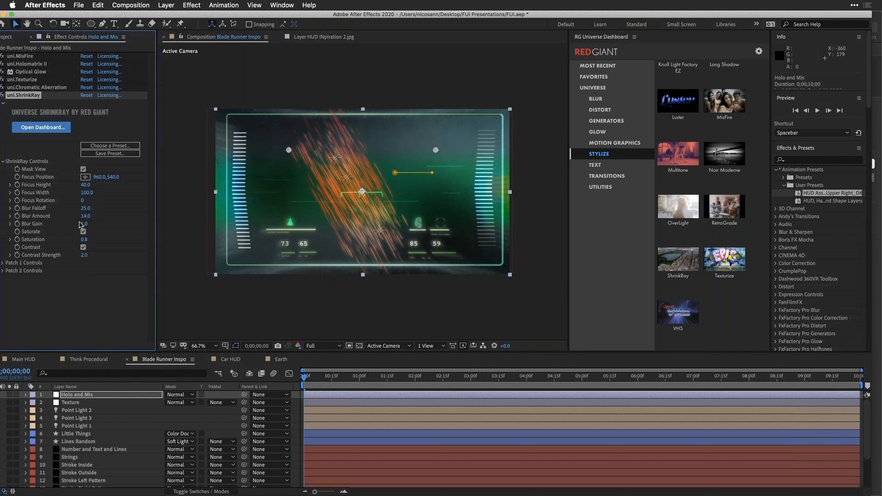
left_click_drag(85, 216, 107, 216)
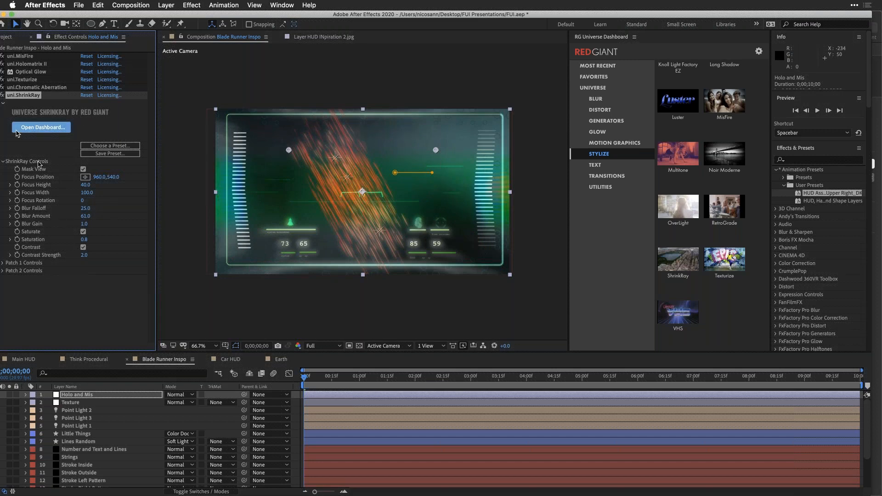
left_click(83, 169)
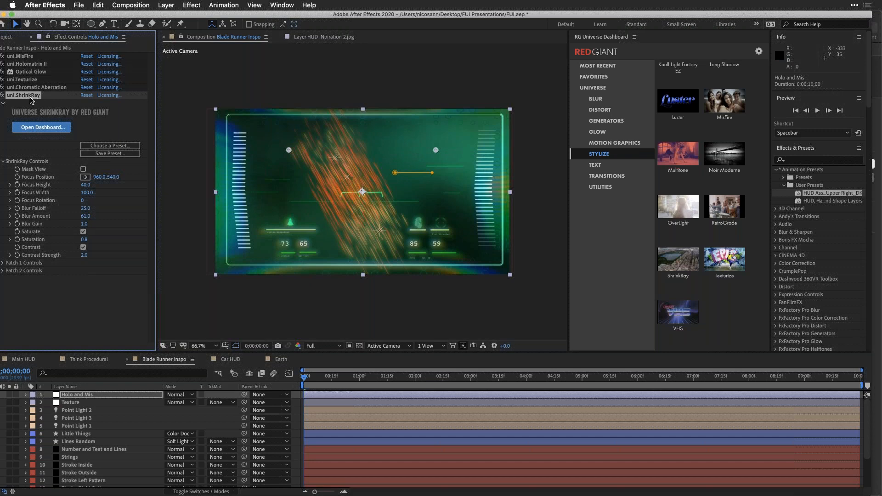
key("Delete")
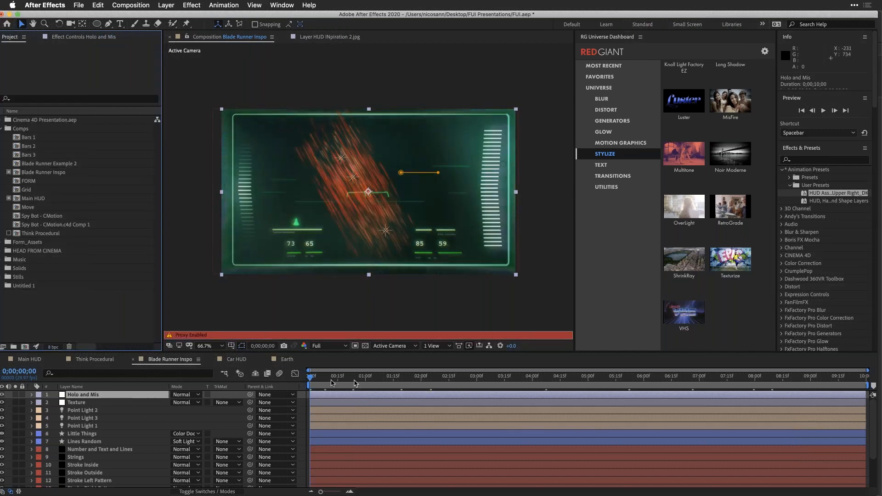
Preview the Blade Runner Inspo composition from the start and save the project
left_click(294, 382)
key("space")
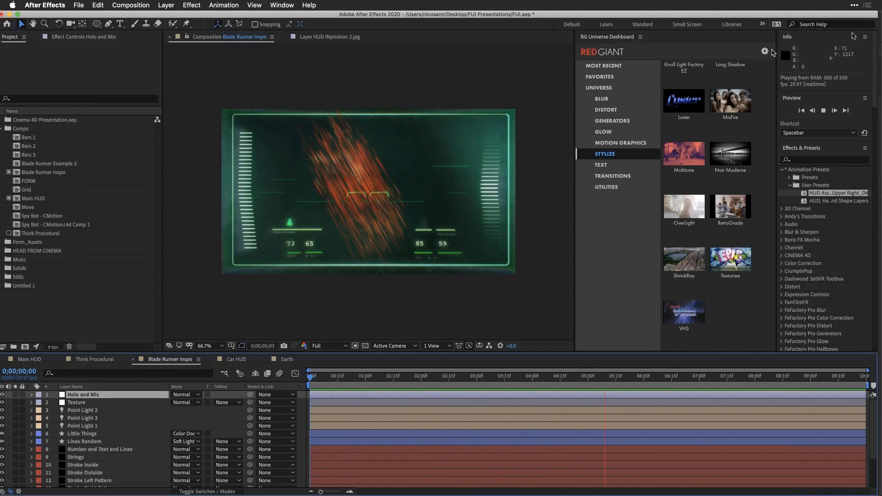
key("super+Tab")
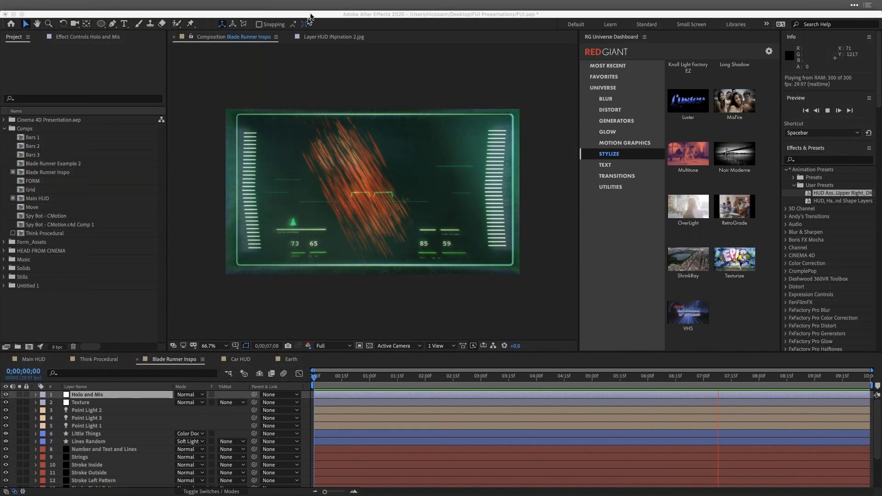
left_click_drag(311, 13, 358, 12)
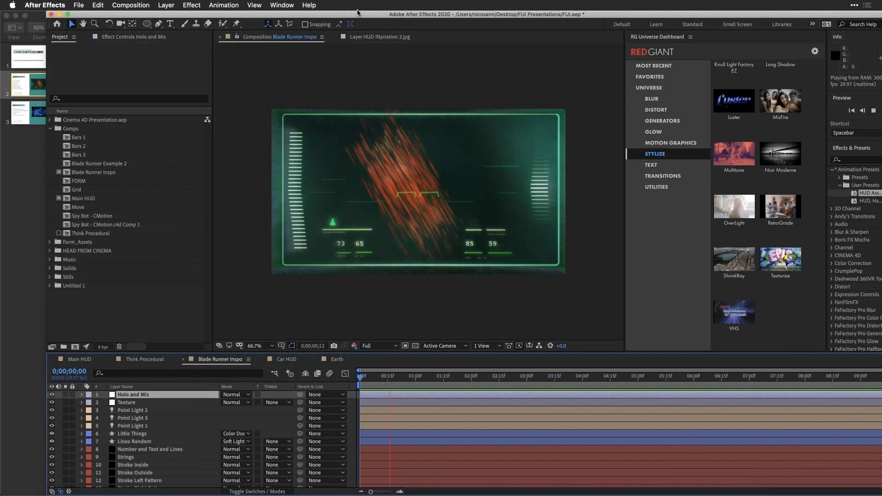
key("super+s")
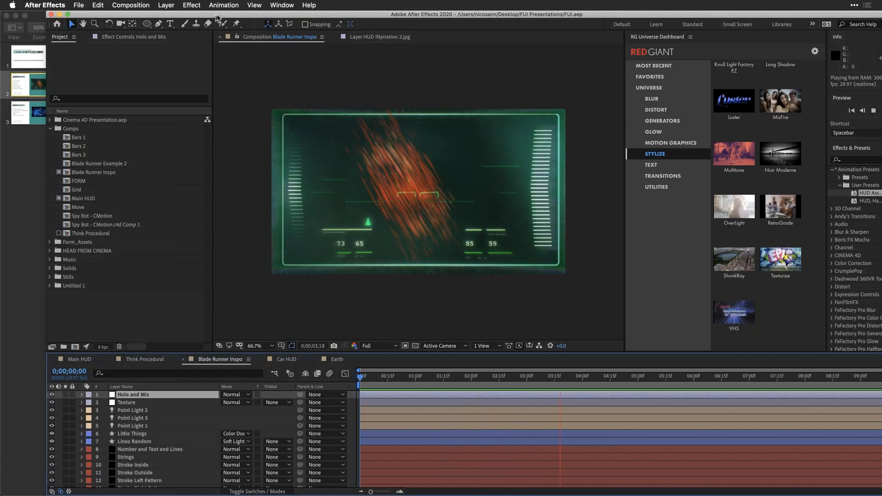
left_click_drag(220, 15, 260, 15)
left_click_drag(192, 15, 188, 16)
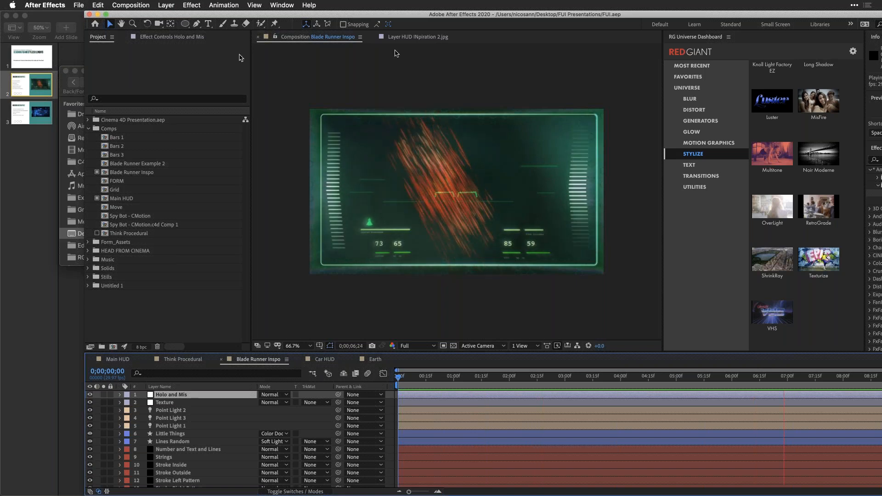
left_click_drag(340, 14, 285, 8)
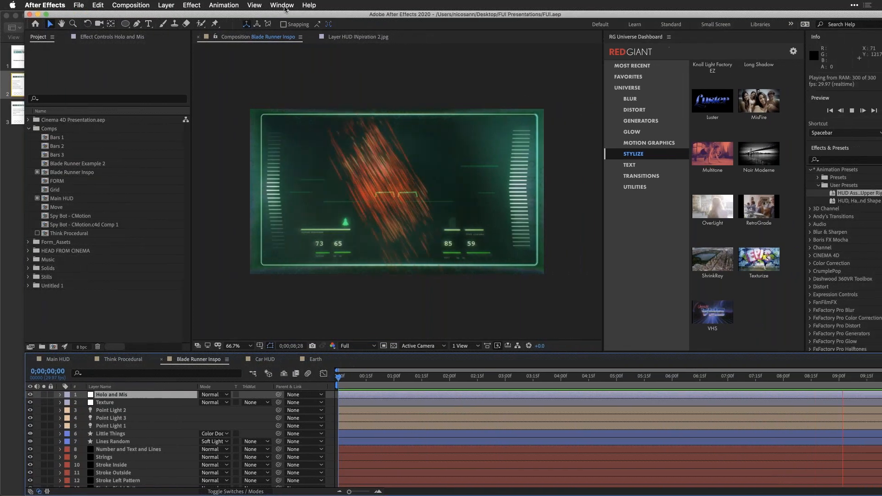
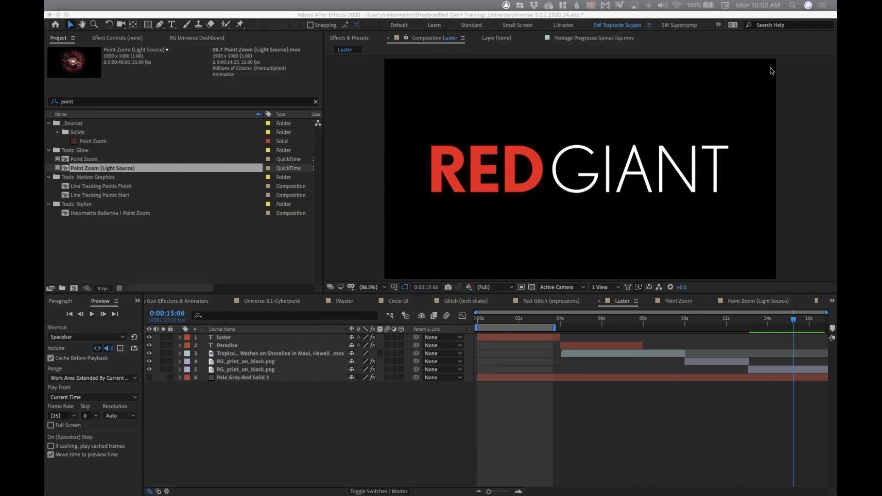
Select the lower RG_print_on_black.png logo layer in the Luster composition and turn on its Universe Luster effect
left_click(118, 39)
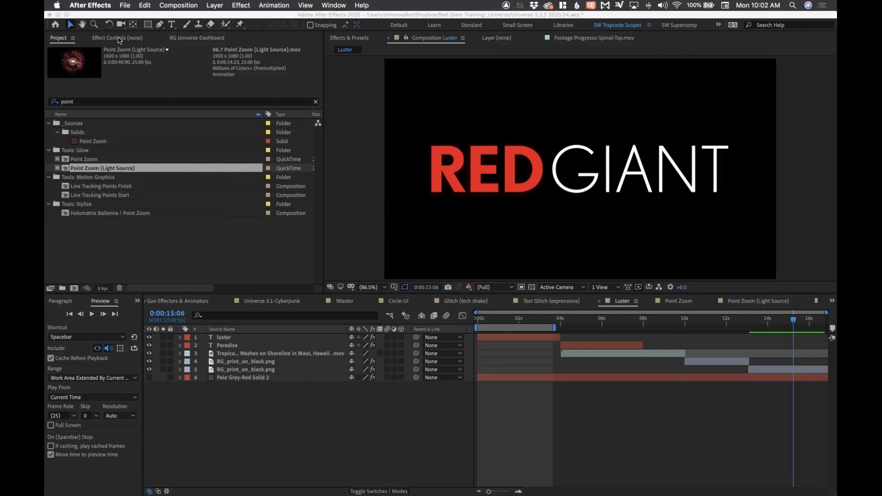
left_click(788, 370)
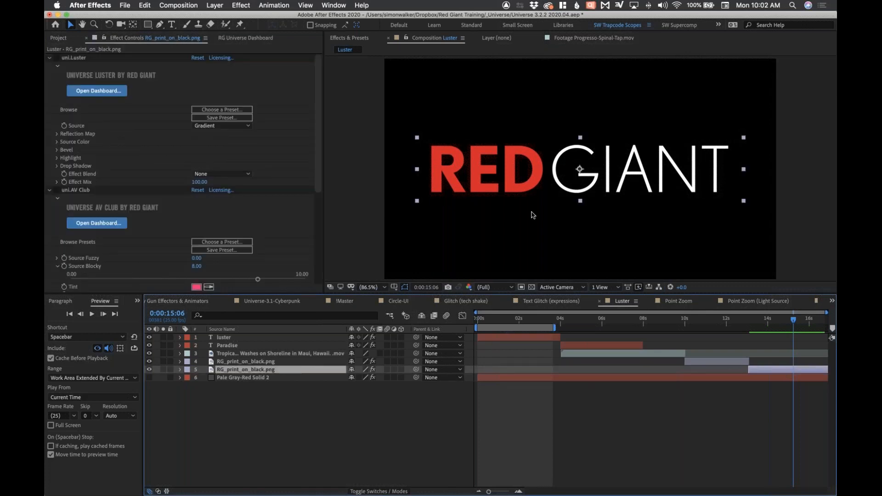
left_click(240, 5)
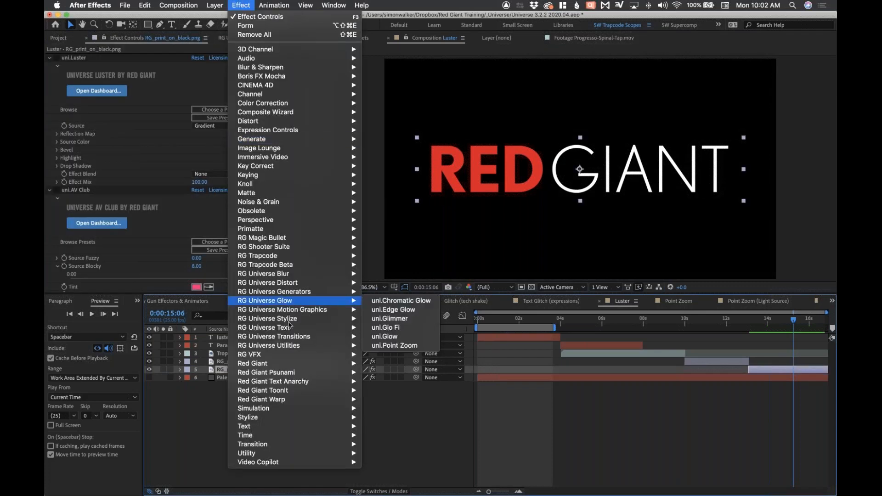
mouse_move(292, 319)
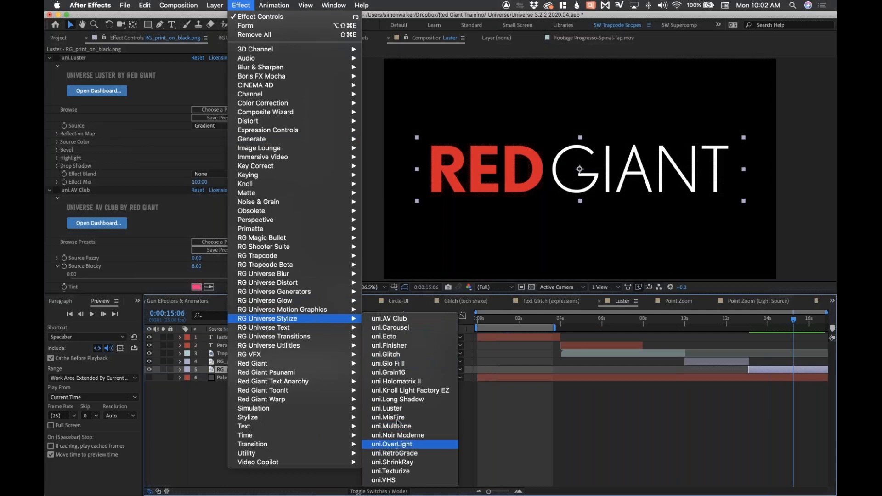
left_click(409, 409)
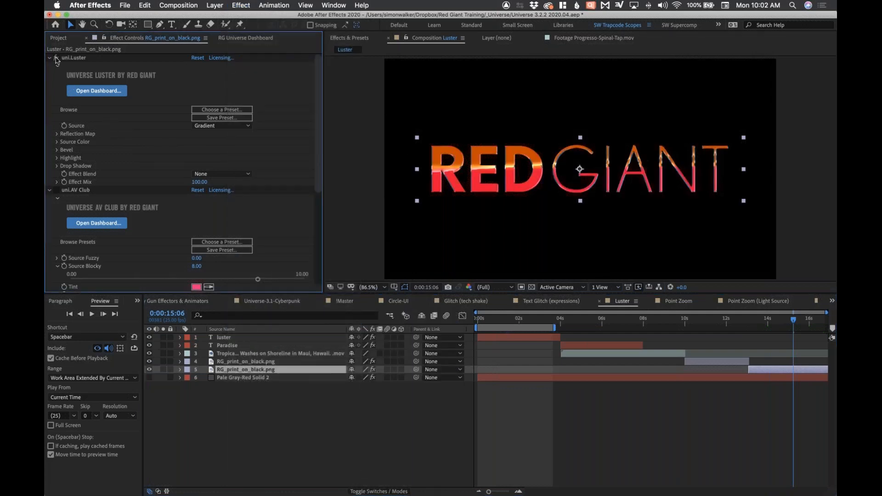
Browse the Luster presets for the logo layer in the Universe Dashboard
left_click(240, 110)
left_click(239, 38)
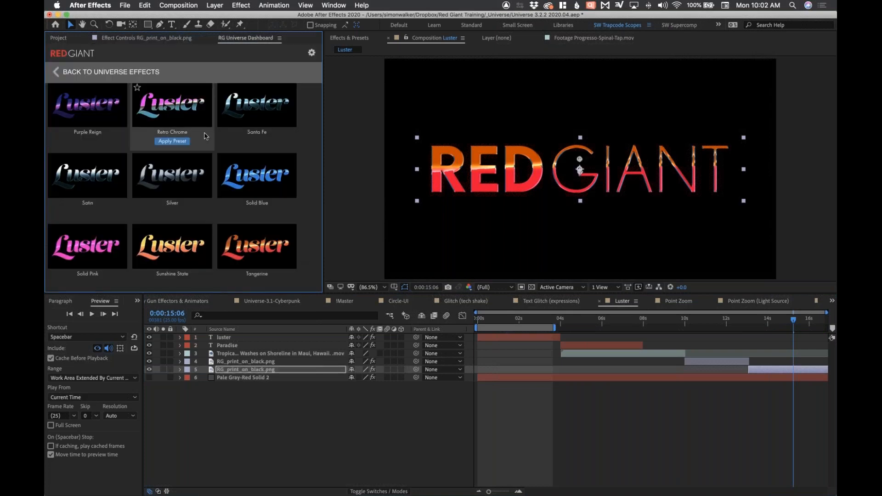
mouse_move(167, 215)
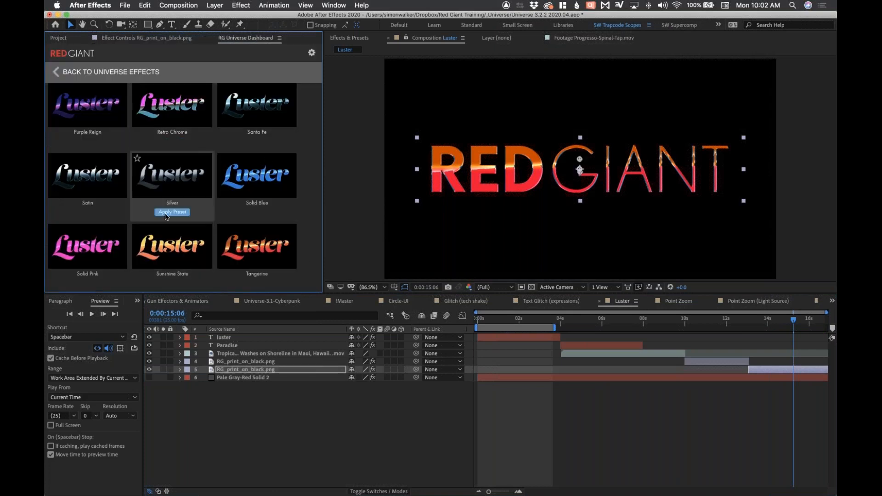
scroll(166, 216, "up", 10)
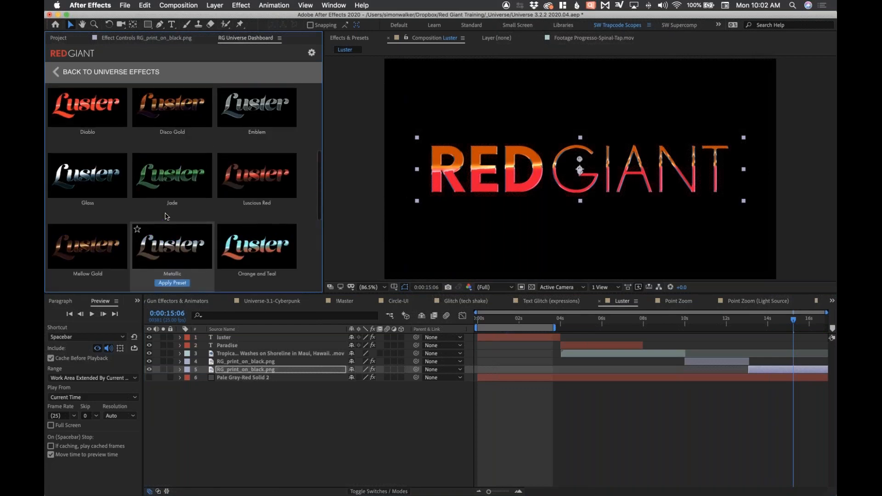
scroll(165, 215, "up", 3)
scroll(166, 215, "down", 2)
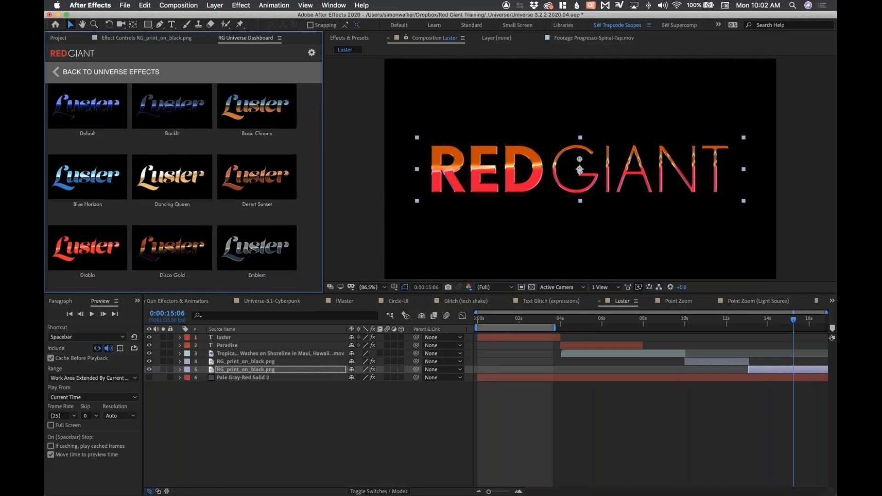
Turn off Luster and turn on AV Club on the logo layer to show AV Club alone
left_click(124, 38)
left_click(55, 58)
left_click(56, 190)
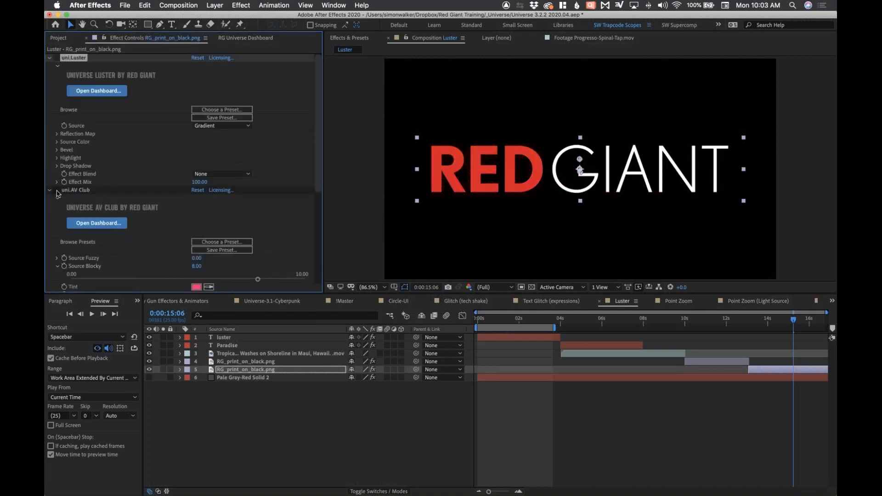
left_click(56, 189)
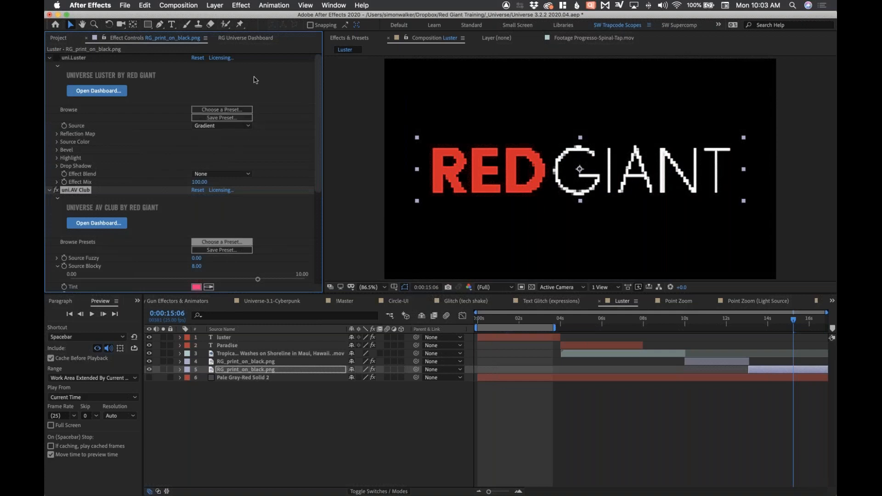
Look through the AV Club presets in the Universe Dashboard and return to the logo layer's effect settings
left_click(248, 38)
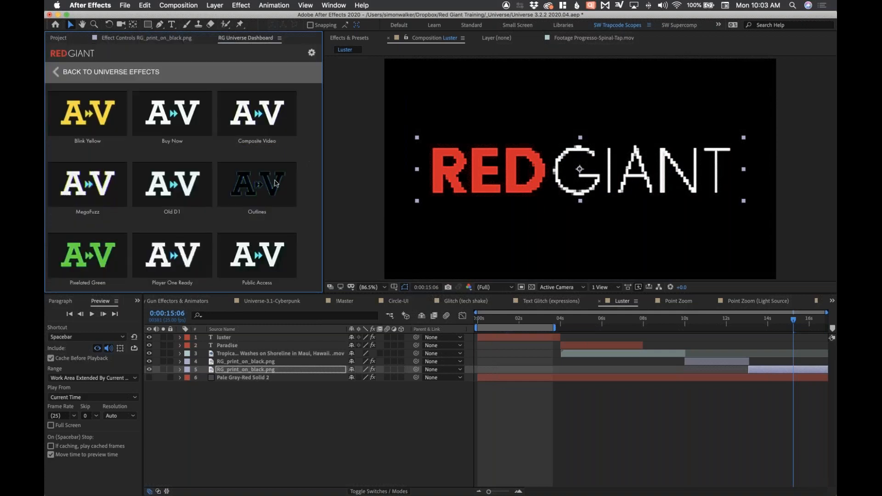
mouse_move(276, 183)
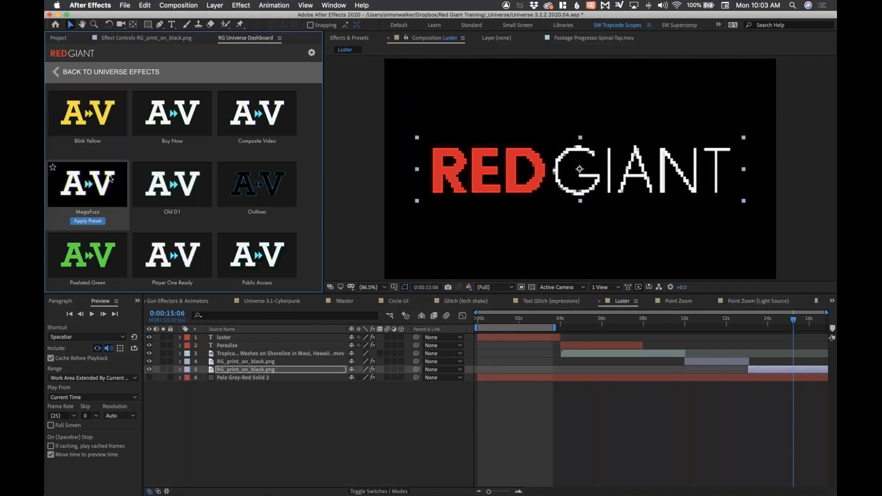
left_click(158, 43)
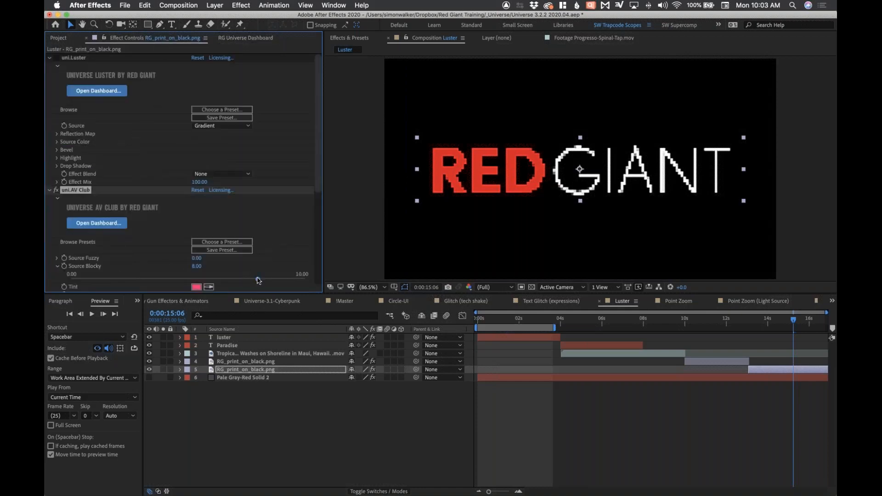
Try lowering AV Club's Source Blocky to 0.00, and set it back to 8.00
scroll(321, 202, "down", 3)
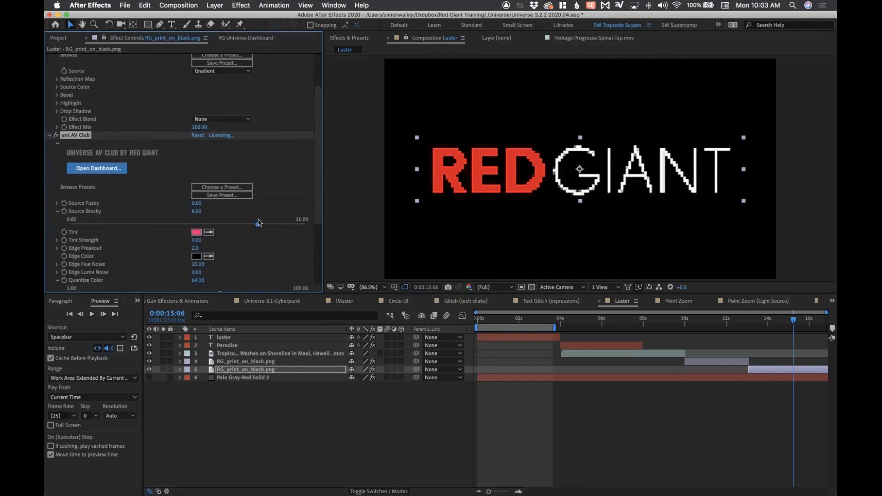
left_click_drag(239, 228, 172, 224)
left_click_drag(90, 231, 72, 235)
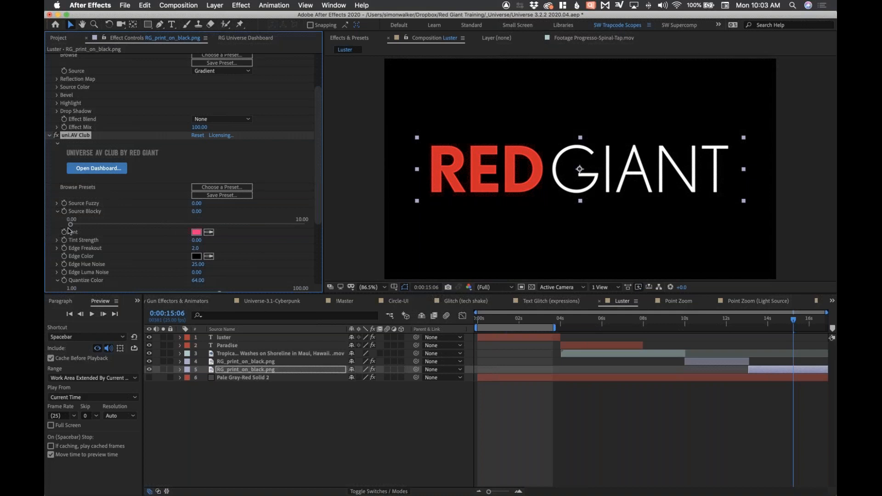
left_click(257, 225)
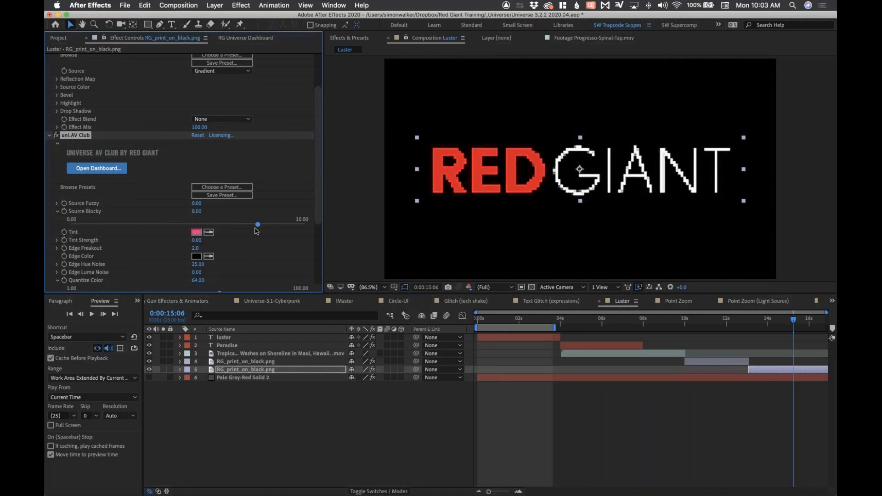
Toggle AV Club off, enable Luster and AV Club together on the logo layer, and move the current time to 0:00:14:03
left_click(59, 134)
scroll(316, 77, "up", 1)
scroll(317, 76, "up", 3)
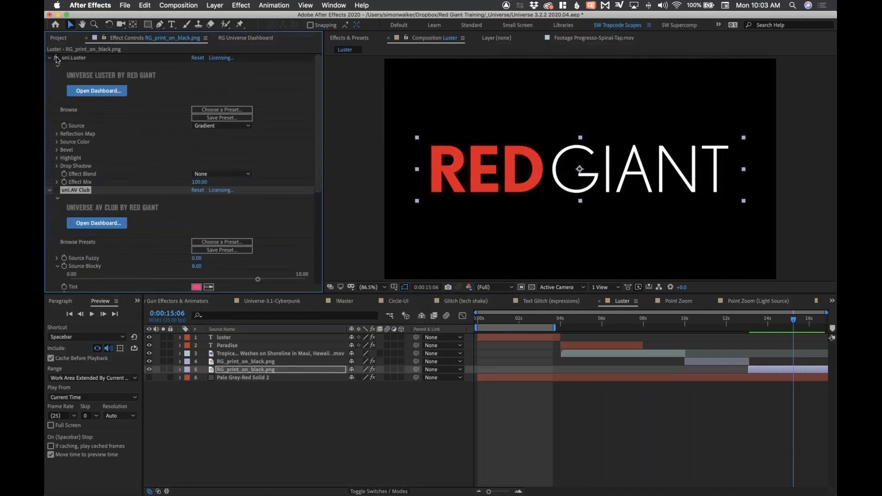
left_click(57, 58)
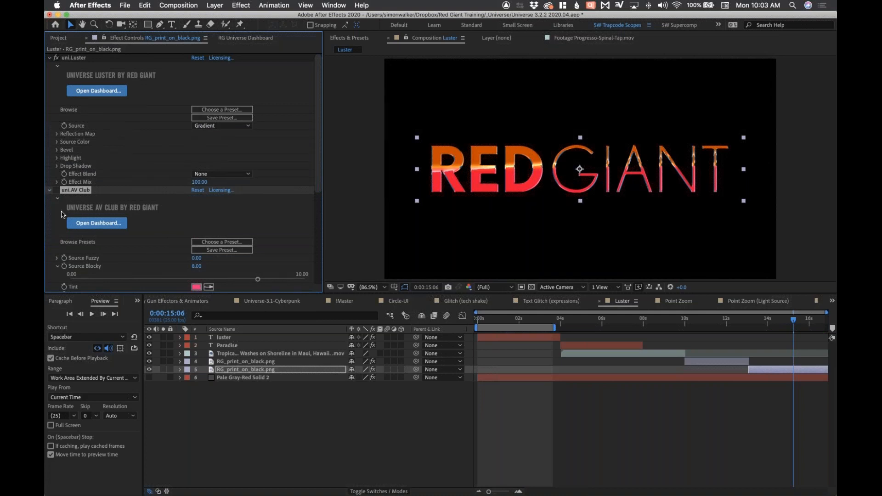
left_click(57, 190)
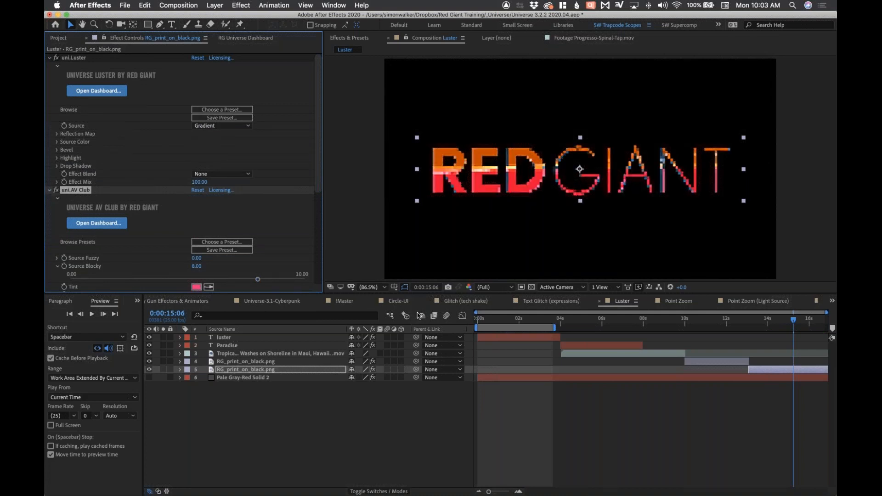
mouse_move(766, 318)
left_mouse_down()
mouse_move(799, 320)
mouse_move(769, 321)
left_mouse_up()
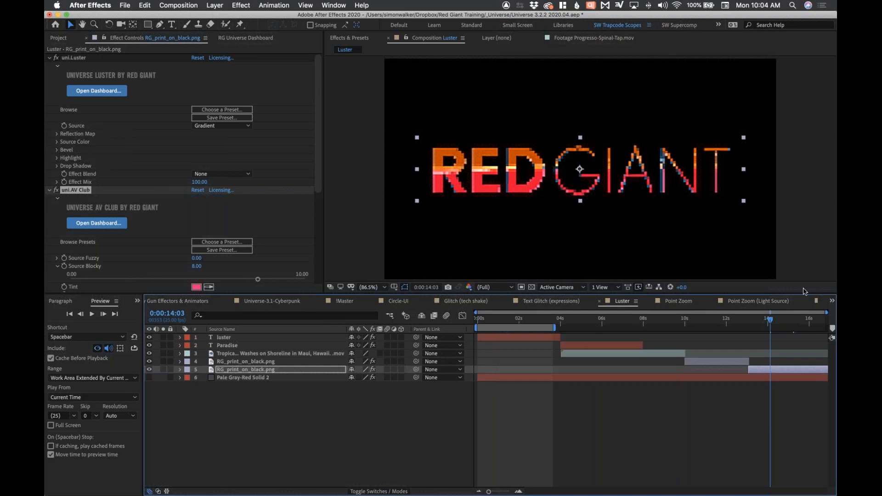
Switch to Google Chrome and review the May and June 2020 sessions on Red Giant's free webinars page
key("super+Tab")
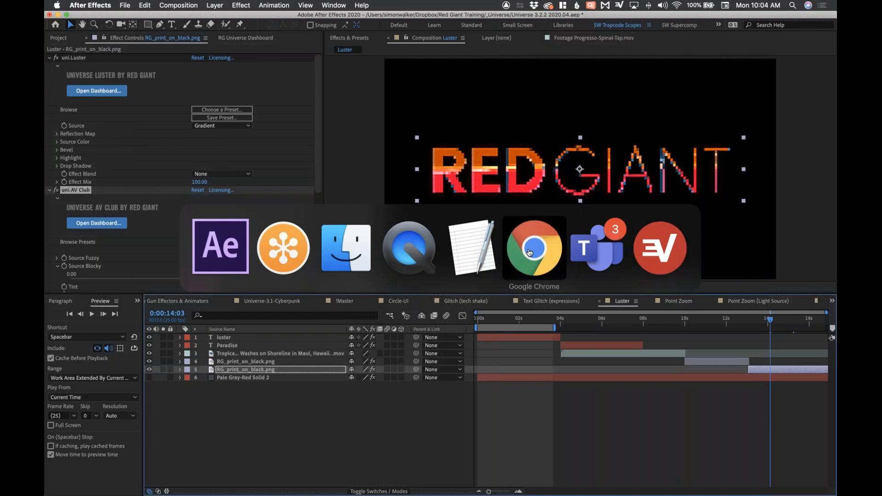
left_click(527, 253)
scroll(229, 133, "up", 10)
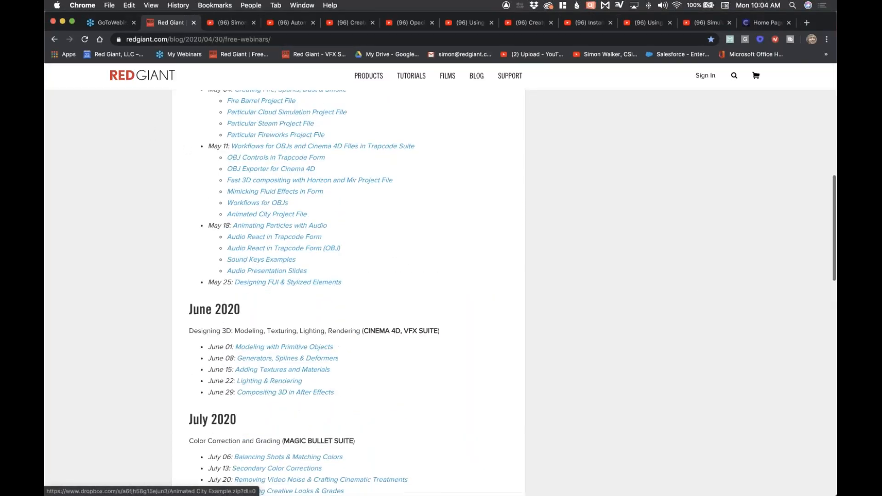
scroll(228, 132, "down", 1)
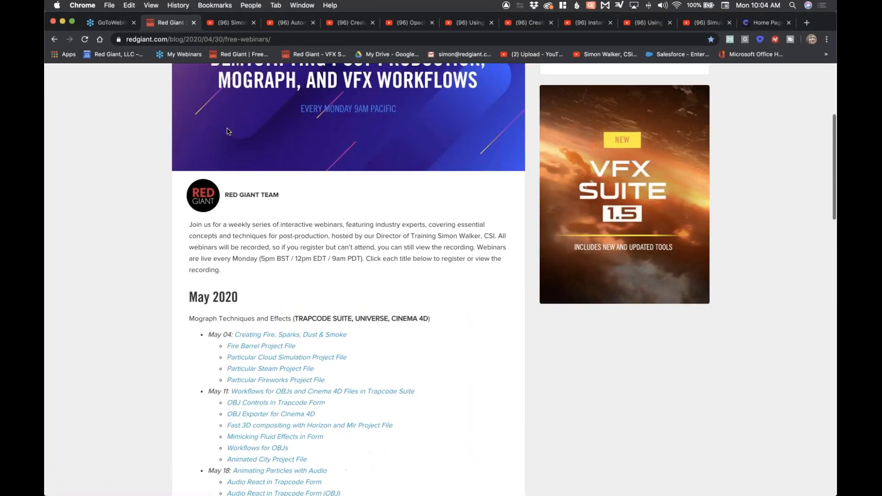
key("super+Tab")
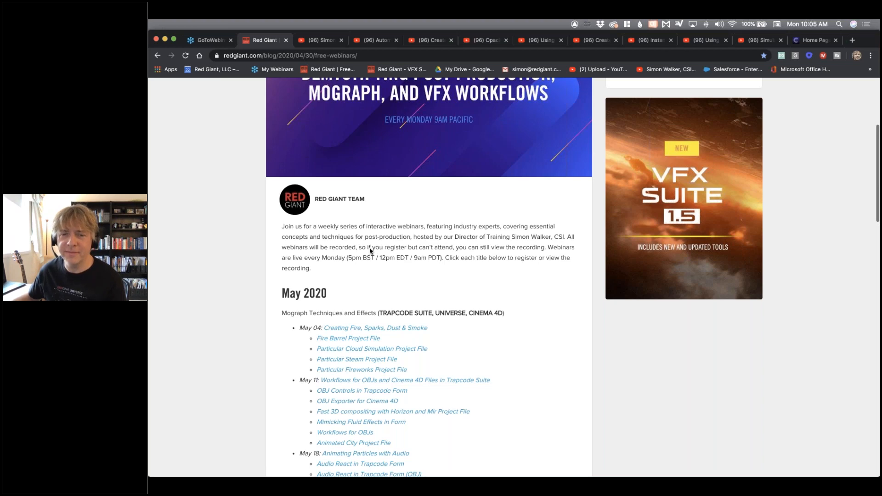
scroll(369, 250, "down", 3)
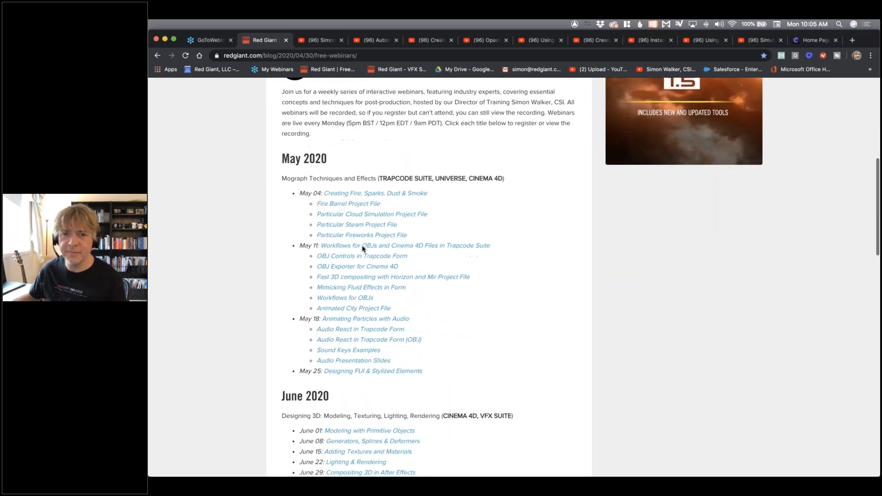
scroll(363, 249, "down", 1)
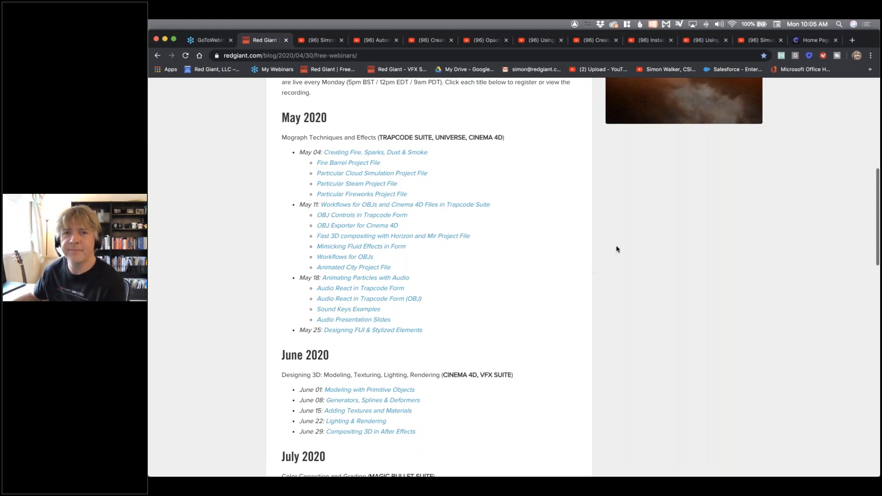
Look through the open YouTube tutorials, including seamless loops in Trapcode Form and holographic projections using Point Zoom
left_click(544, 43)
left_click(597, 41)
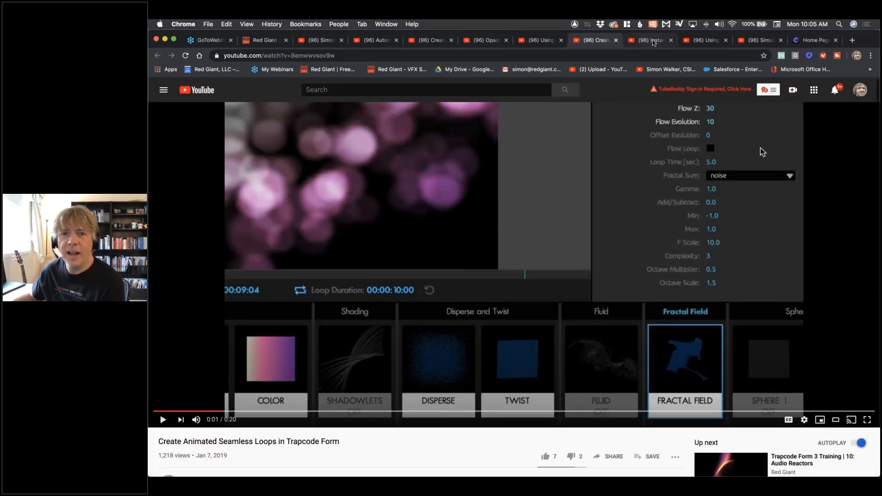
left_click(646, 42)
left_click(706, 41)
left_click(757, 42)
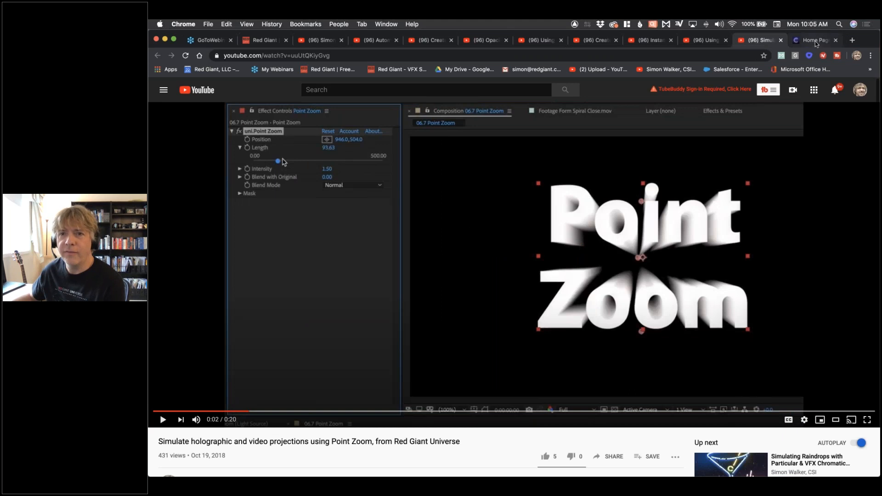
Watch the YouTube video on automating Universe Progresso animations with Cosine Expressions, pause it near the end, and return to the free webinars page
left_click(376, 42)
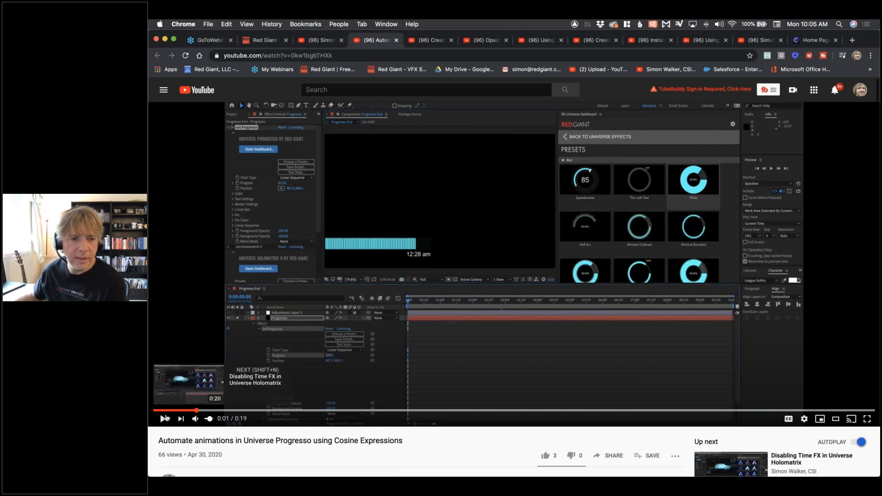
left_click(165, 419)
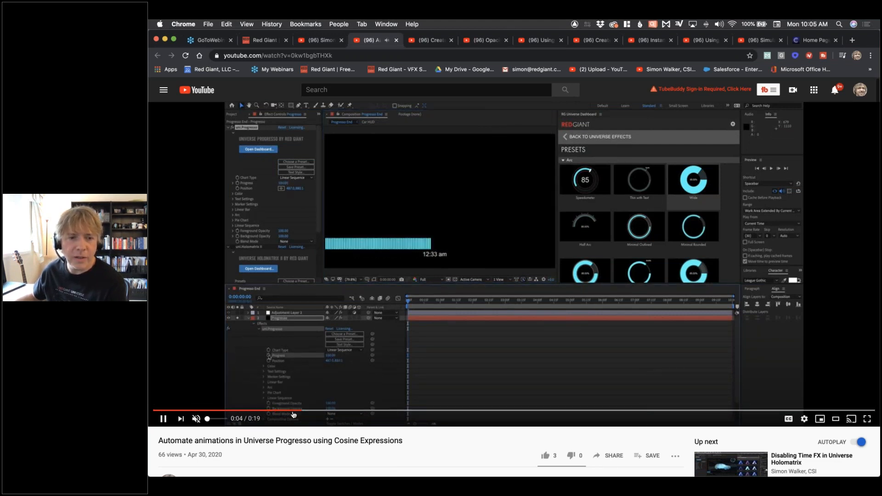
left_click(833, 410)
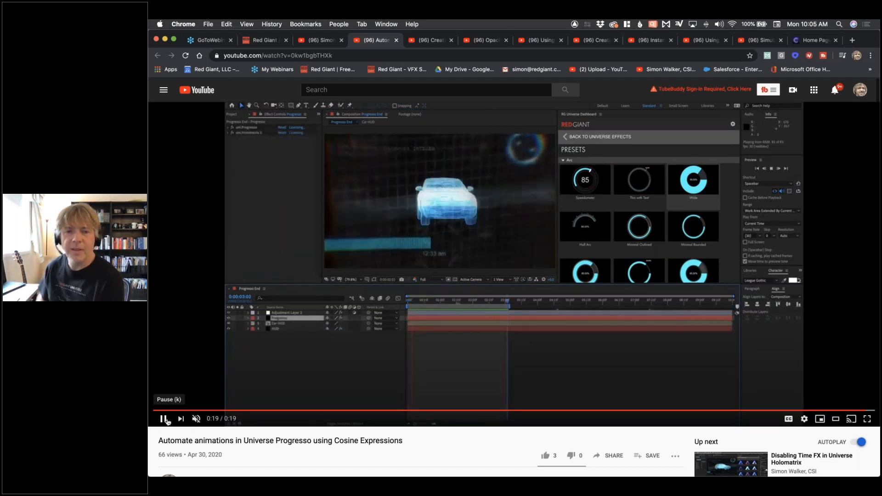
left_click(164, 418)
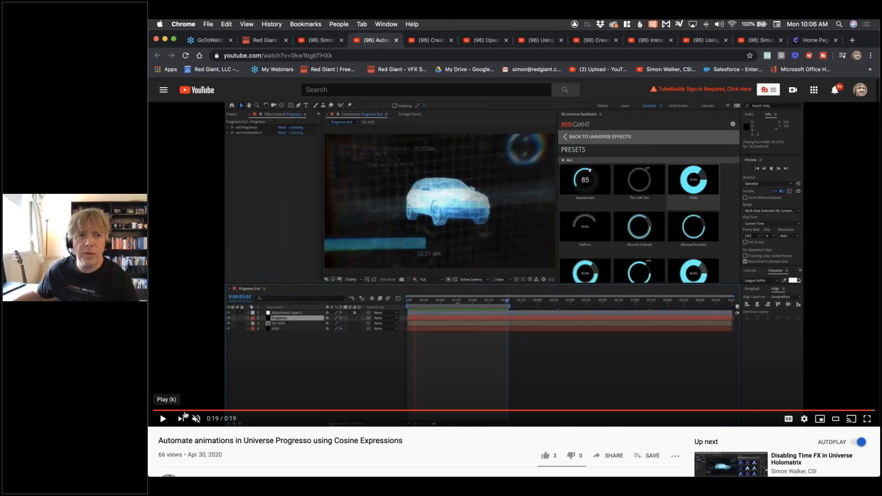
left_click(266, 41)
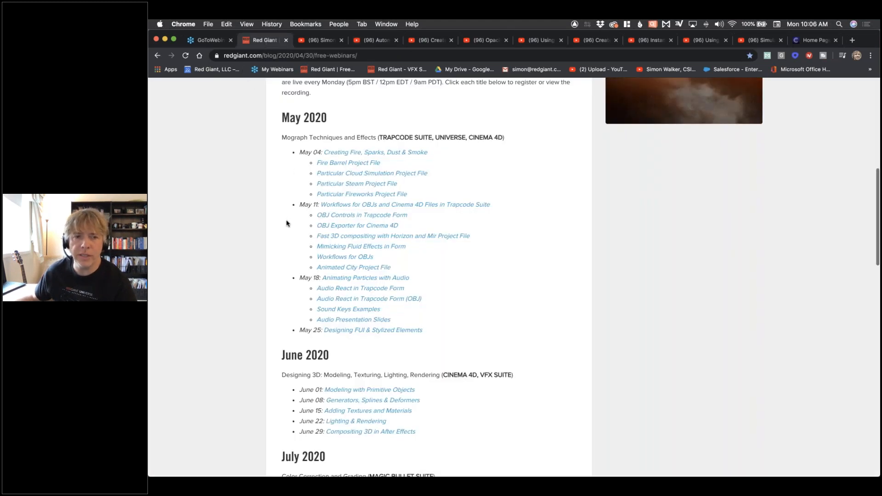
Review the June and July 2020 sessions on the free webinars page and return to its beginning
scroll(276, 226, "down", 1)
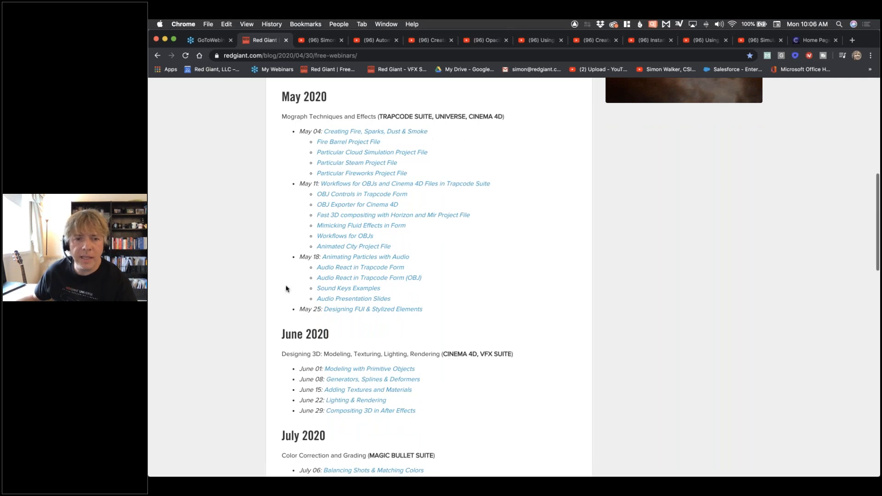
scroll(278, 275, "down", 5)
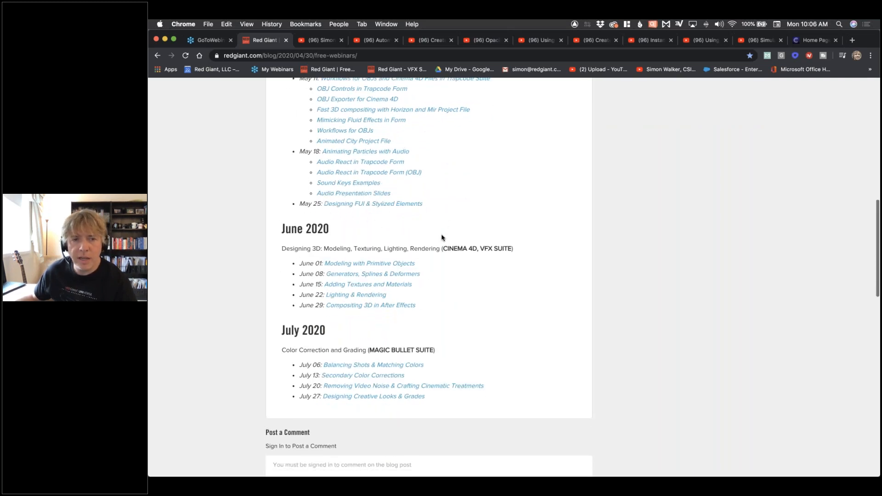
scroll(429, 276, "down", 1)
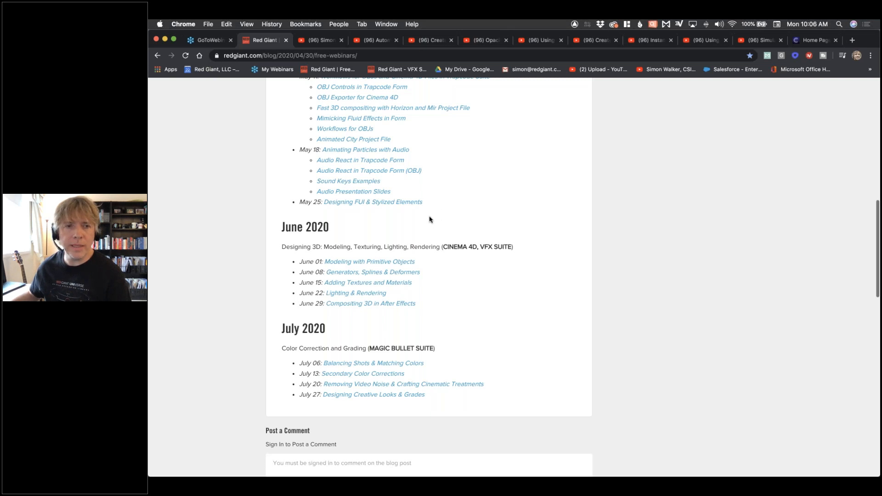
scroll(429, 219, "up", 15)
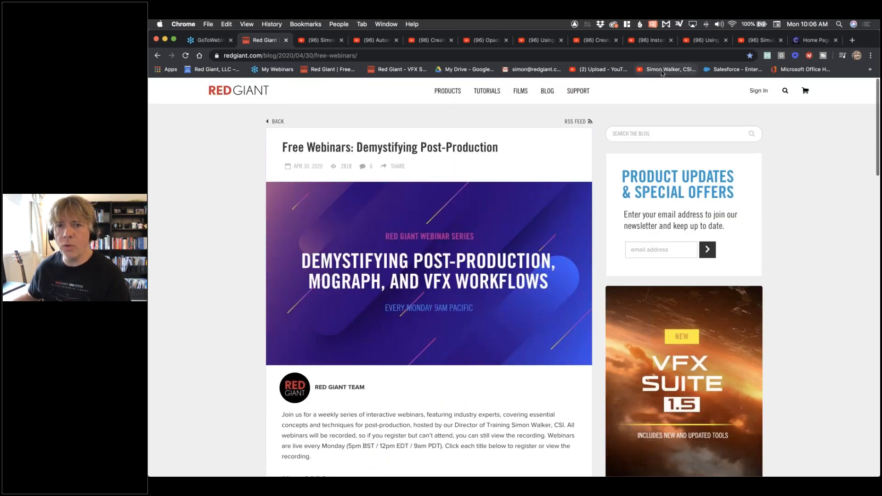
Open the bookmarked trainer's YouTube channel and browse its uploaded tutorial videos
left_click(679, 71)
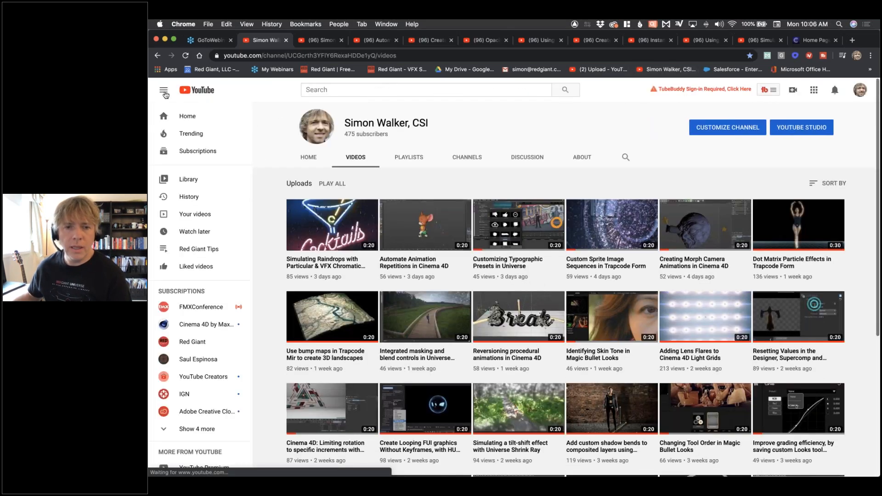
scroll(405, 197, "down", 4)
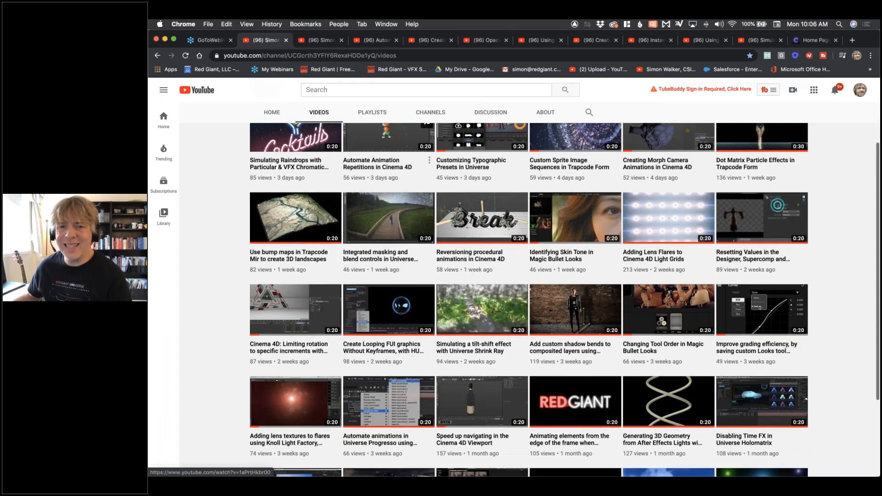
scroll(406, 198, "down", 5)
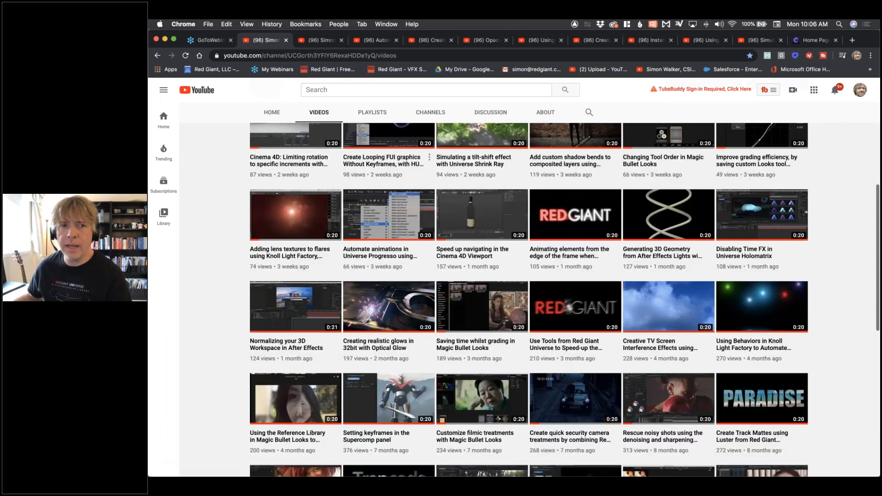
scroll(406, 197, "down", 2)
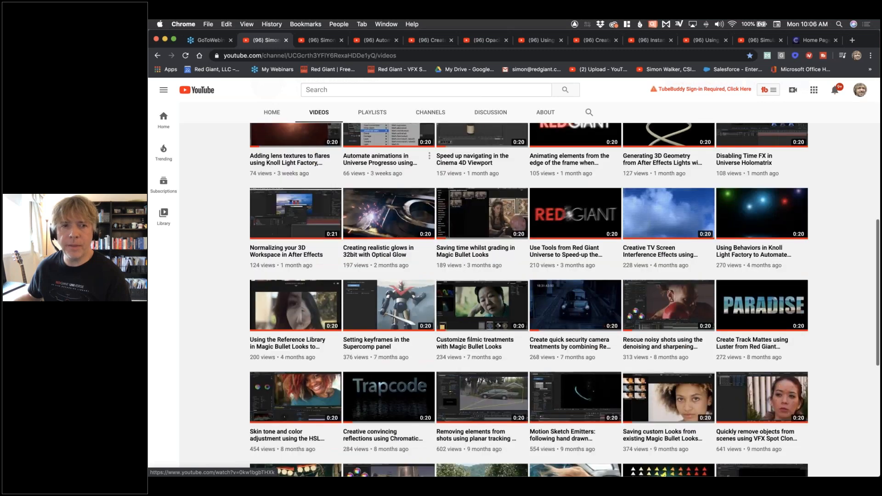
scroll(429, 230, "down", 1)
Copy the web address of the YouTube channel's videos page
left_click(342, 55)
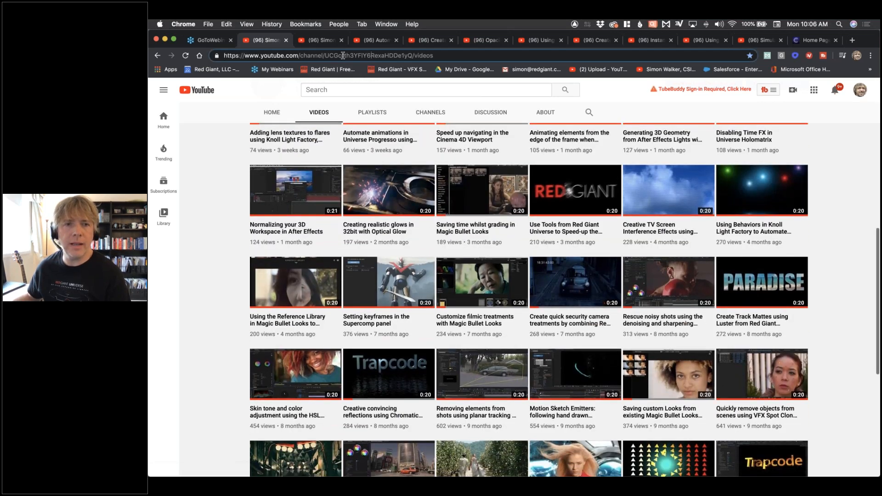
key("super+a")
key("super+c")
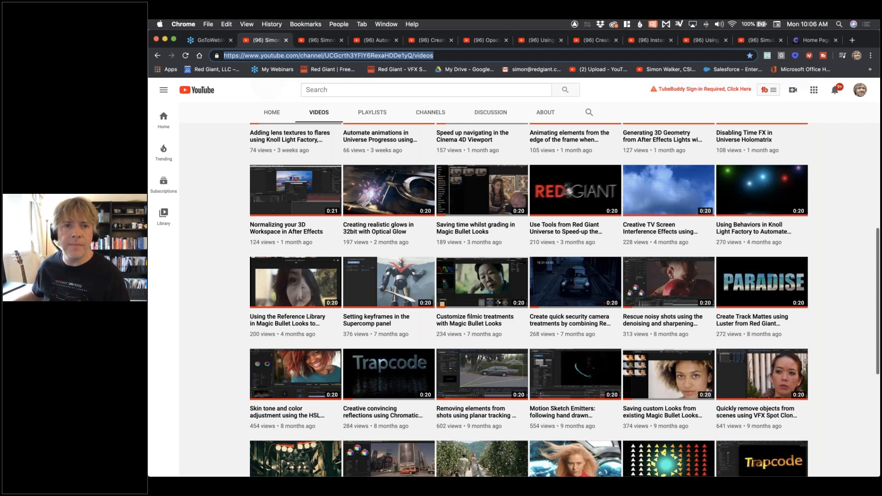
Bring up the Universe Progresso automation video and highlight "Cosine Expressions" in its title
left_click(313, 42)
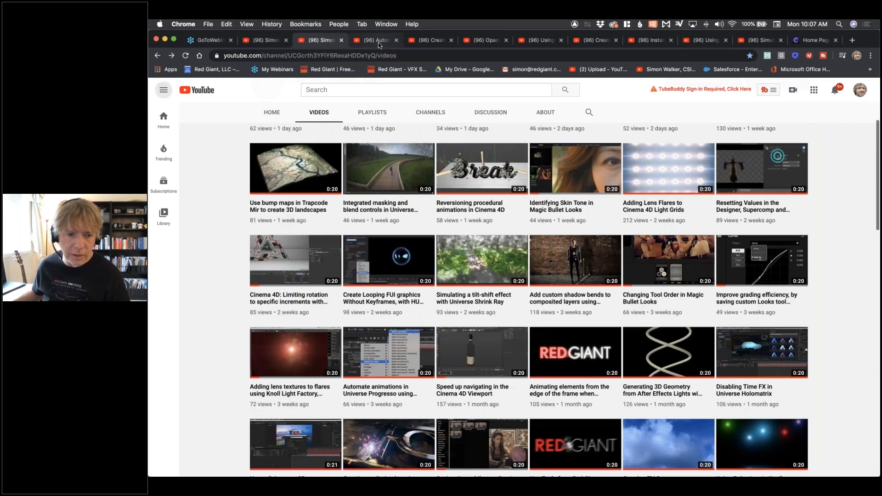
left_click(379, 42)
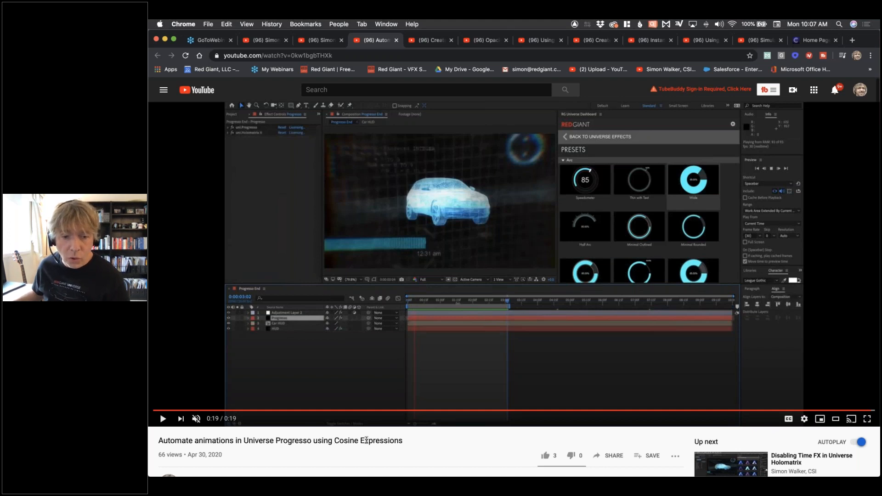
left_click_drag(335, 441, 404, 441)
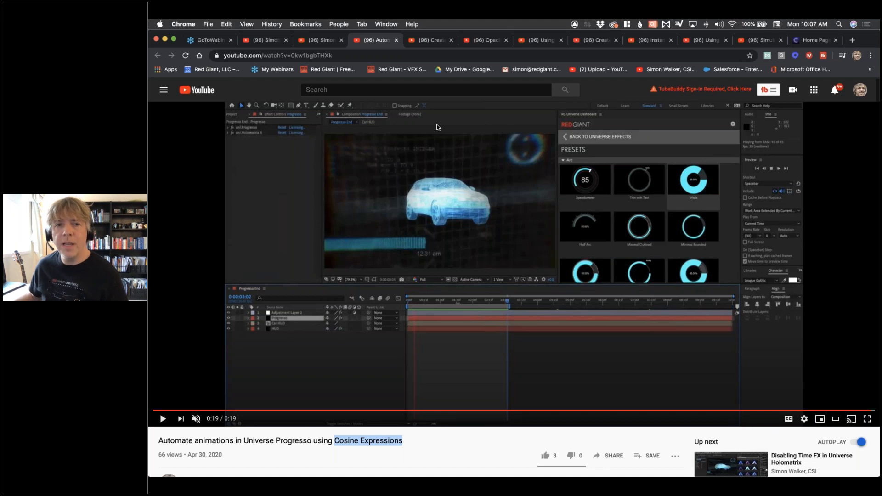
Look through the open tutorials on looping FUI graphics with HUD Components, Opacity Curves in Form, and seamless loops in Trapcode Form
left_click(431, 41)
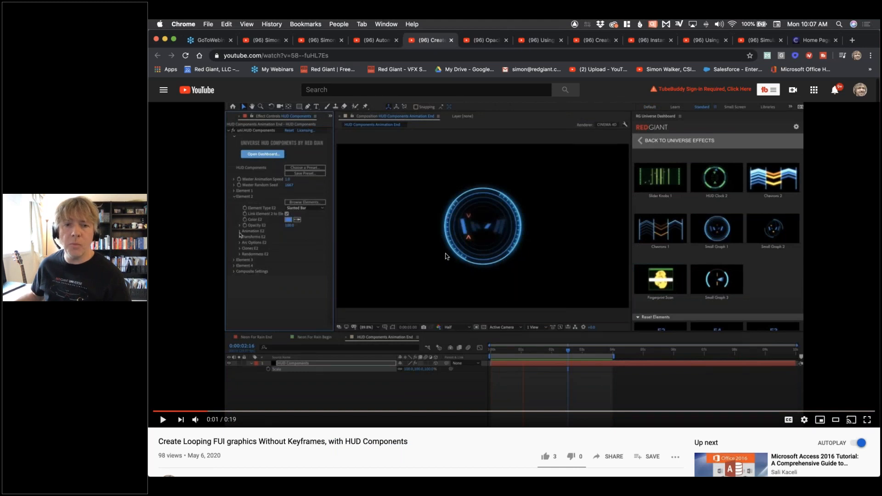
left_click(486, 42)
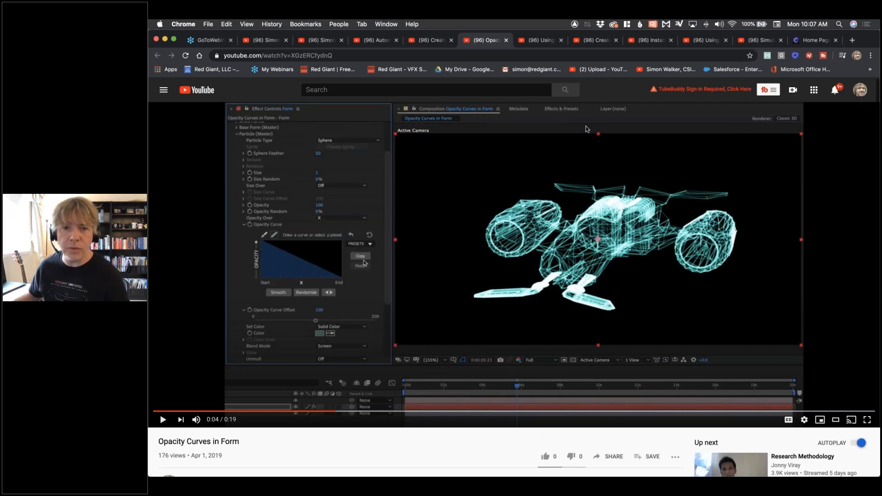
left_click(542, 40)
left_click(595, 42)
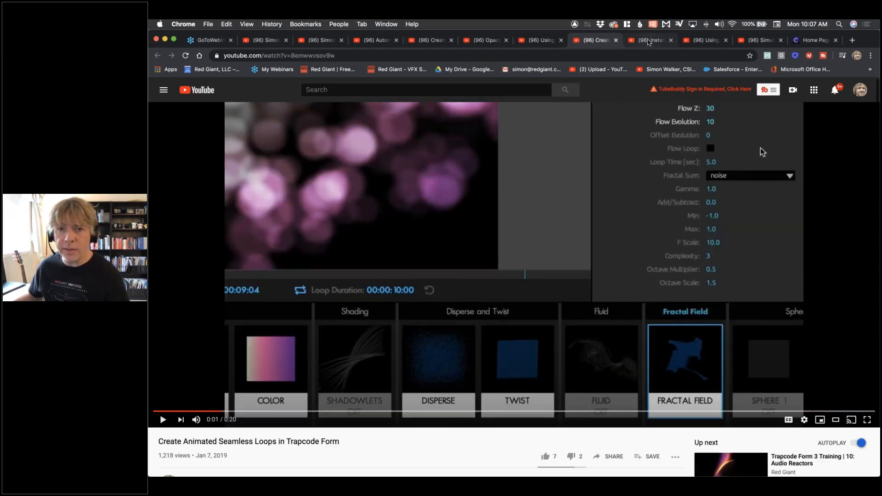
left_click(650, 40)
Play the YouTube video on using the Red Giant Universe text tools and skip ahead to its later part
left_click(713, 43)
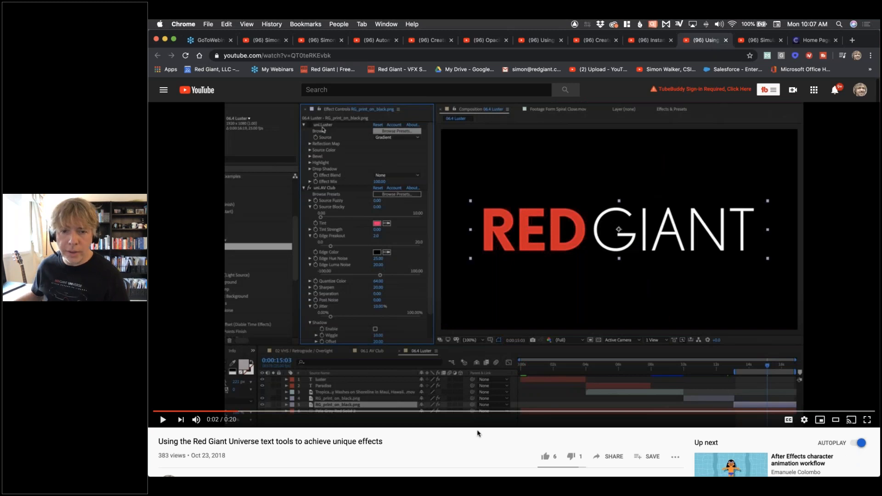
left_click(162, 419)
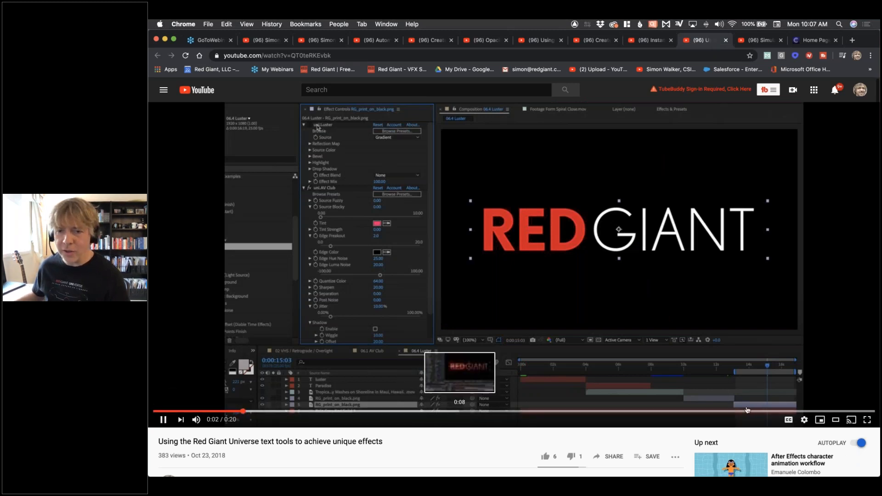
left_click(767, 411)
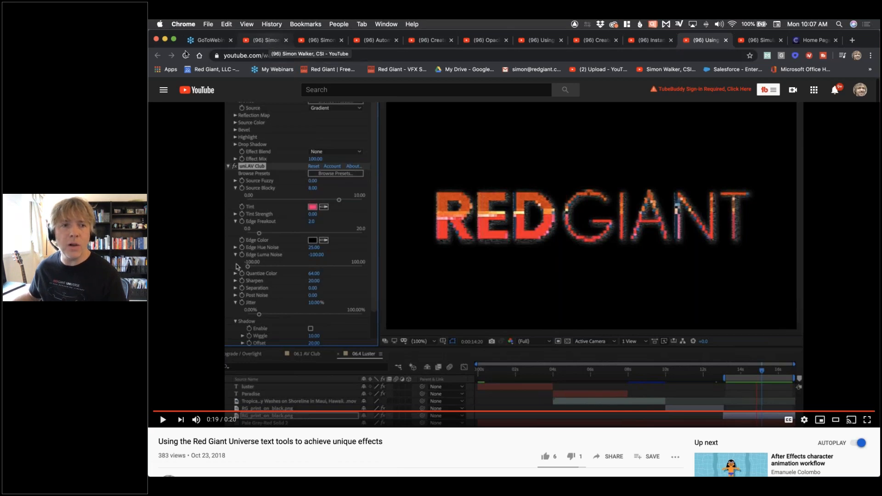
Go back from the YouTube channel to the free webinars page and review the May through July 2020 sessions
left_click(266, 40)
left_click(157, 55)
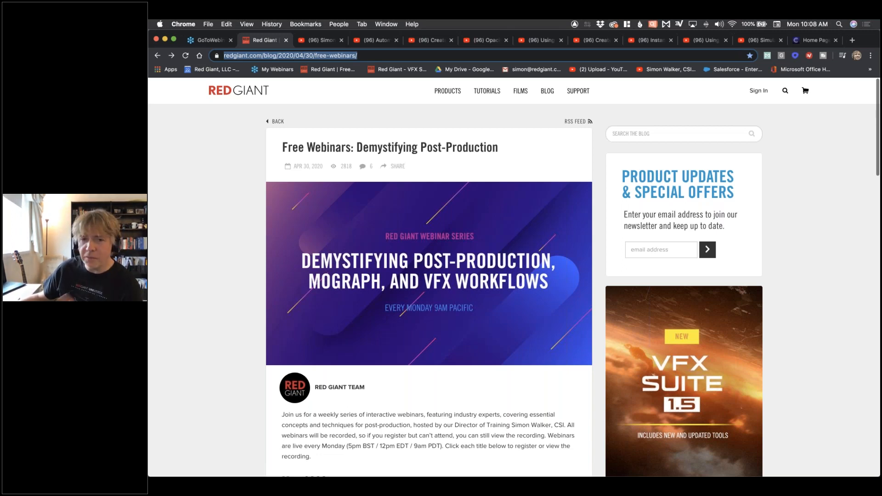
scroll(410, 188, "down", 1)
scroll(410, 189, "down", 7)
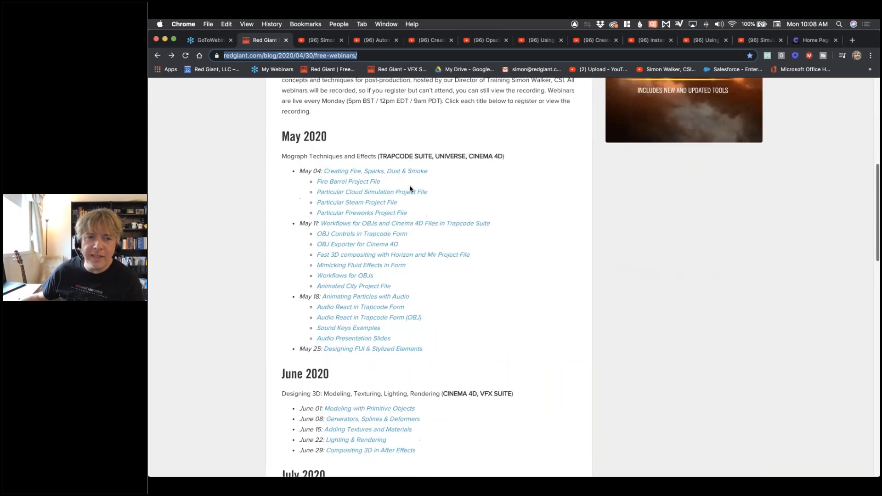
scroll(410, 188, "down", 2)
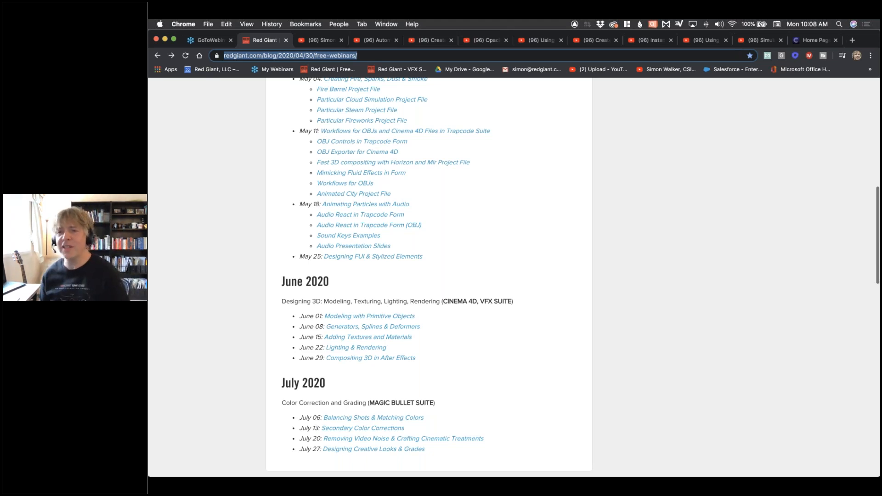
View the creative111.com home page and switch to GoToMeeting
key("super+Tab")
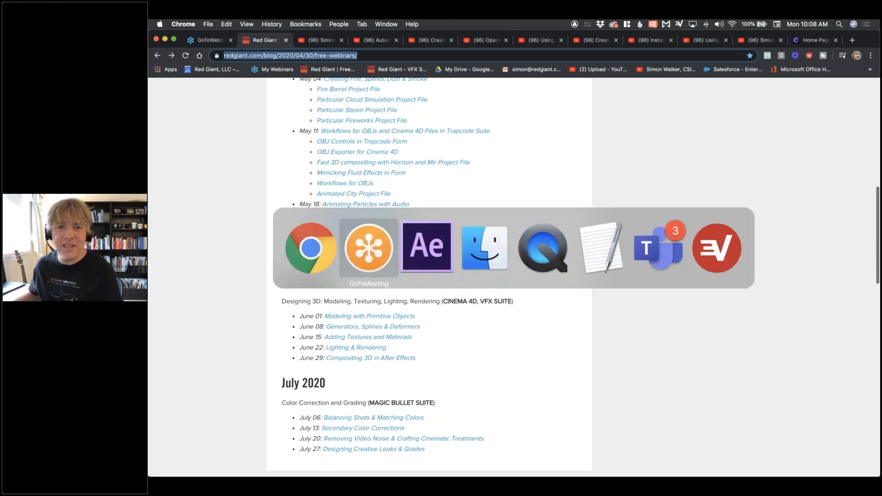
left_click(811, 41)
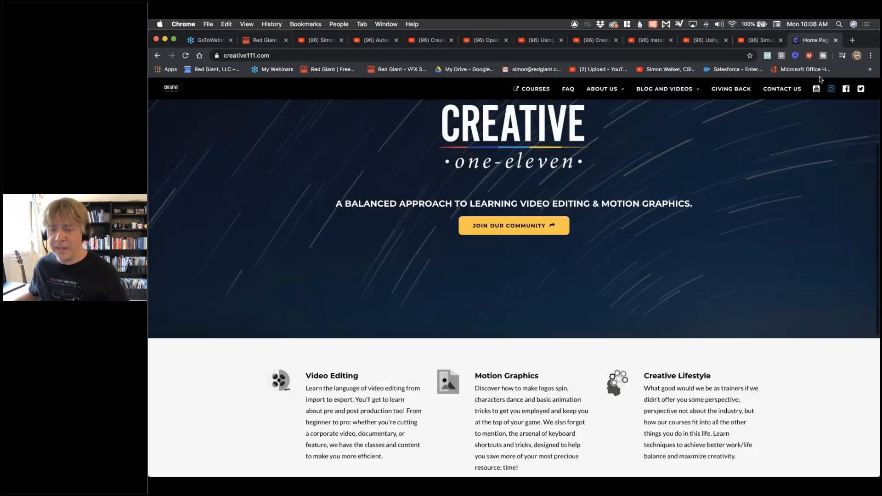
key("super+Tab")
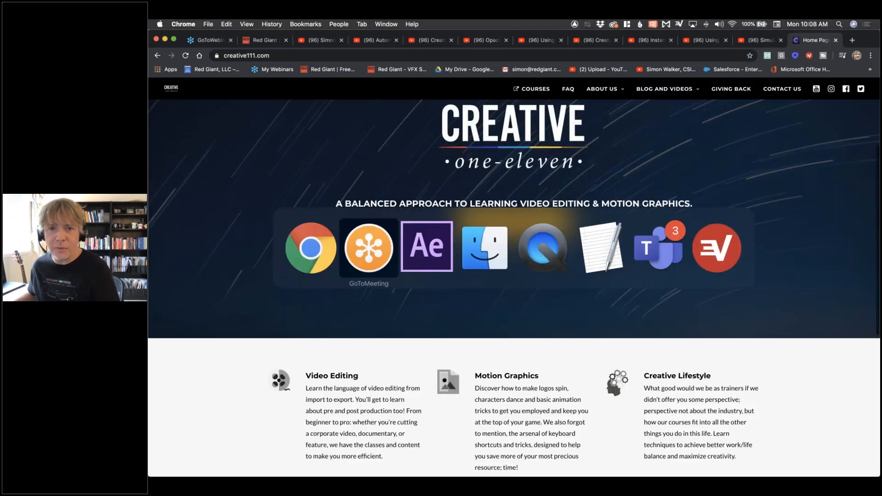